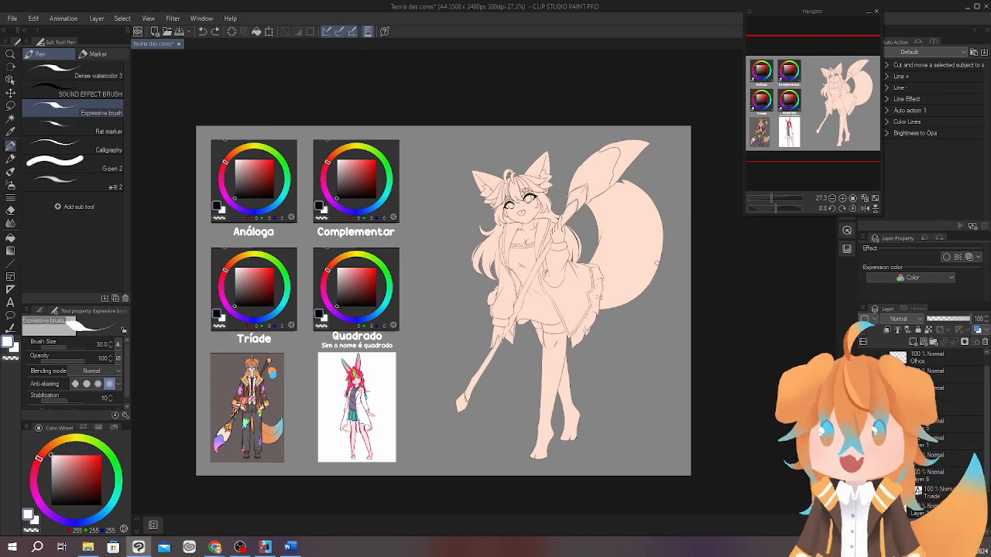
On the Análoga wheel, circle the selected red hue in white and write a P beside it.
scroll(628, 316, up, 3)
mouse_move(656, 314)
mouse_down()
mouse_move(647, 425)
mouse_move(680, 449)
mouse_move(645, 311)
mouse_up()
drag(638, 420, 627, 363)
drag(635, 268, 665, 470)
drag(662, 352, 664, 407)
drag(259, 400, 801, 351)
mouse_move(667, 362)
mouse_down()
mouse_move(627, 369)
mouse_move(696, 380)
mouse_move(676, 367)
mouse_move(663, 380)
mouse_up()
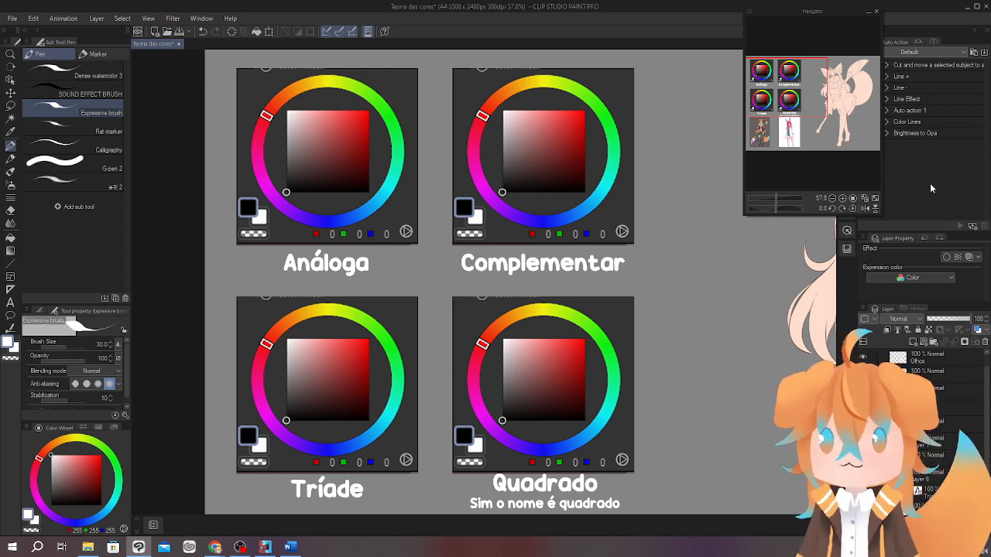
drag(491, 295, 619, 361)
mouse_move(522, 288)
mouse_down()
mouse_move(565, 317)
mouse_move(574, 390)
mouse_up()
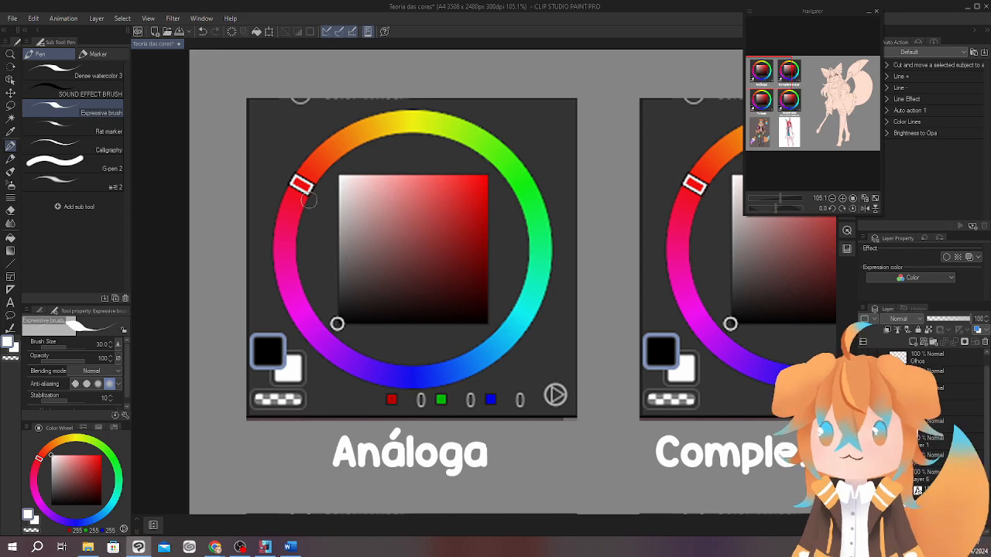
drag(285, 178, 281, 169)
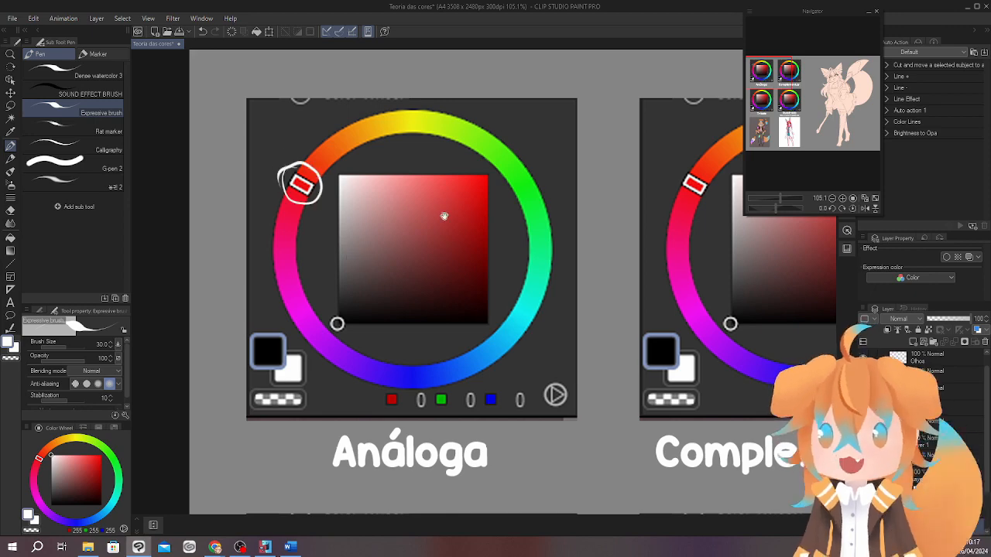
drag(444, 214, 425, 236)
mouse_move(261, 178)
mouse_down()
mouse_move(261, 149)
mouse_move(257, 171)
mouse_up()
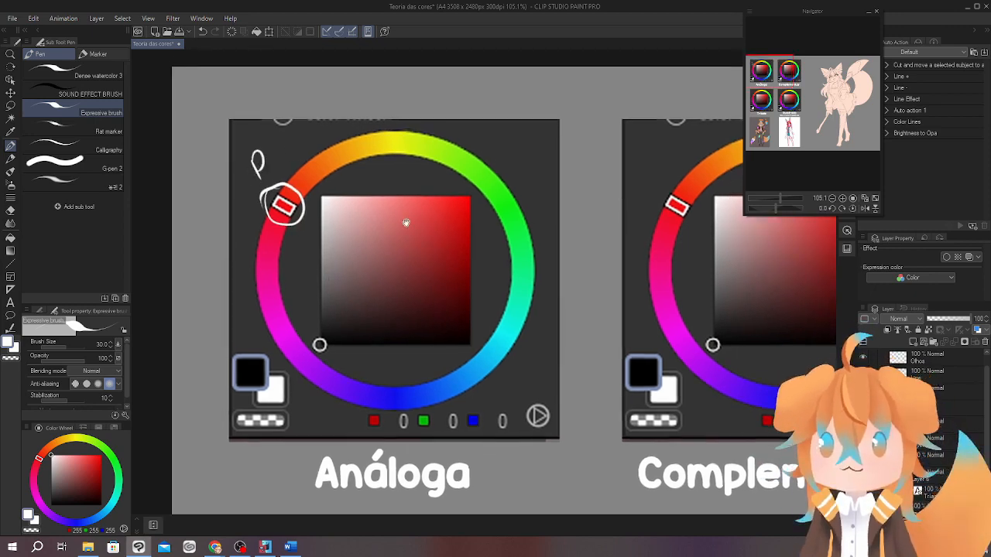
Draw arrows from the circled red on the Análoga wheel to its orange and pink neighbours and circle both hues.
drag(405, 223, 380, 184)
drag(515, 283, 536, 299)
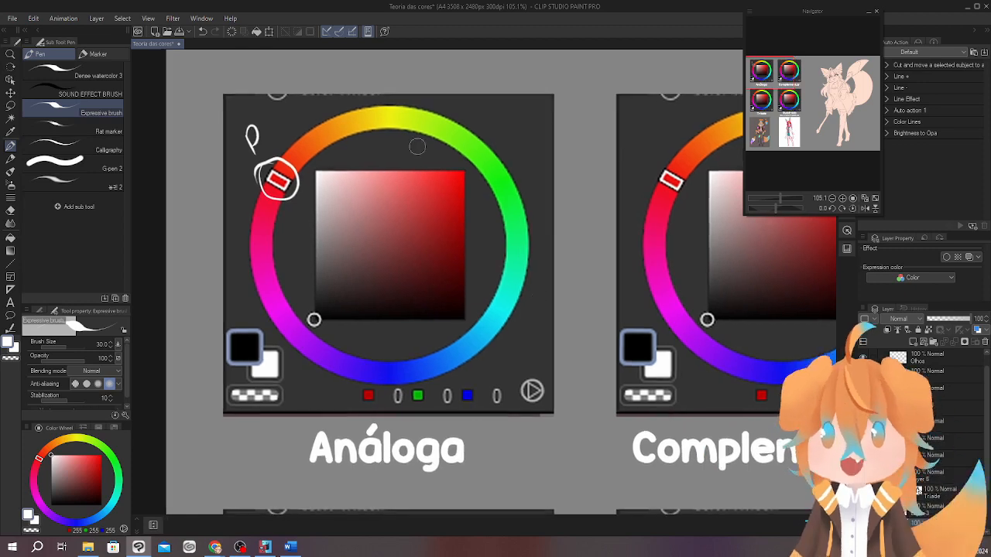
mouse_move(261, 181)
mouse_down()
mouse_move(242, 195)
mouse_move(245, 213)
mouse_move(253, 206)
mouse_up()
mouse_move(279, 155)
mouse_down()
mouse_move(273, 142)
mouse_move(292, 134)
mouse_up()
mouse_move(291, 134)
mouse_down()
mouse_move(314, 161)
mouse_move(293, 142)
mouse_up()
mouse_move(508, 397)
mouse_down()
mouse_move(486, 392)
mouse_move(484, 418)
mouse_up()
mouse_move(477, 273)
mouse_down()
mouse_move(506, 266)
mouse_move(498, 261)
mouse_up()
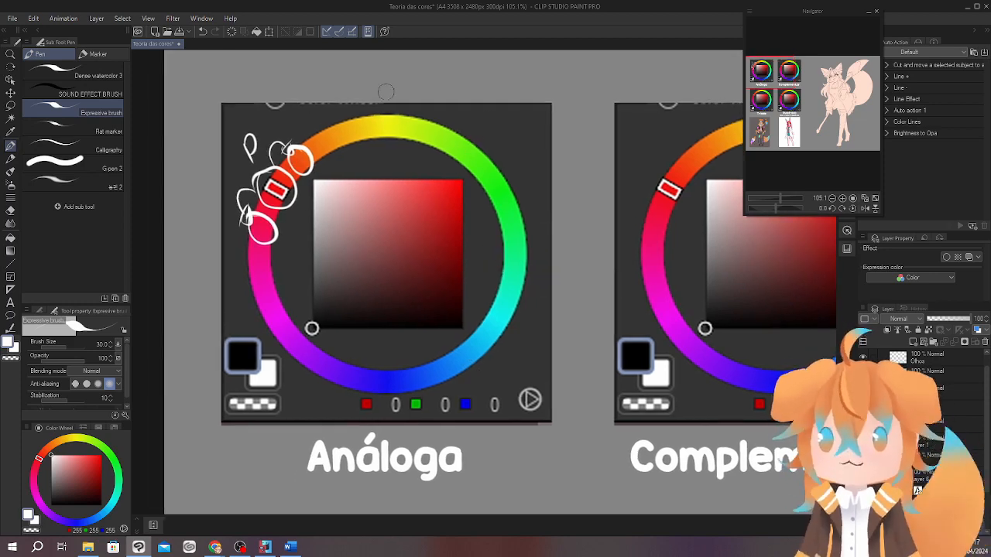
Mark yellow, labelled P, and purple as further base hues on the Análoga wheel, with arcs to their circled neighbouring hues.
mouse_move(387, 115)
mouse_down()
mouse_move(396, 137)
mouse_move(379, 120)
mouse_up()
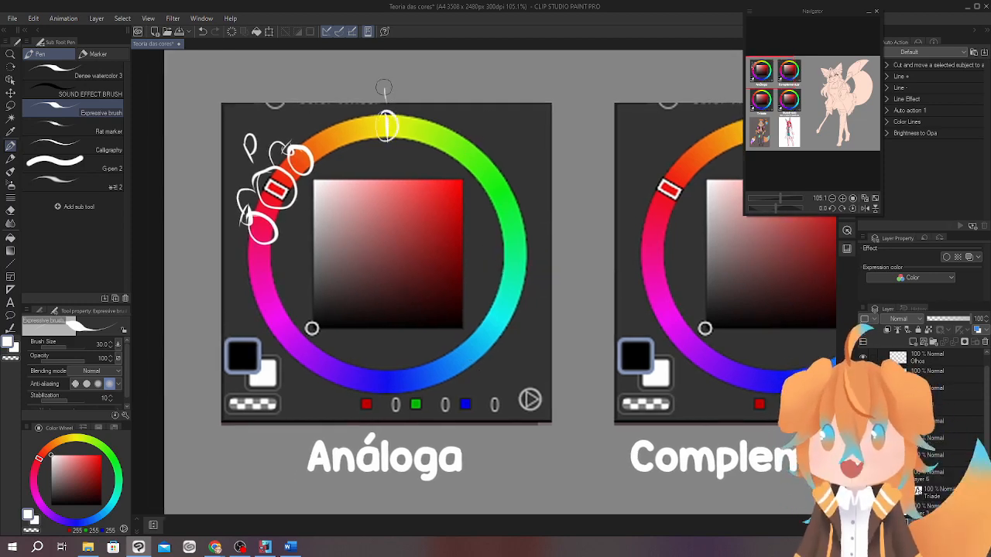
mouse_move(386, 86)
mouse_down()
mouse_move(381, 115)
mouse_move(361, 104)
mouse_move(358, 121)
mouse_move(397, 105)
mouse_move(421, 115)
mouse_up()
mouse_move(325, 353)
mouse_down()
mouse_move(318, 394)
mouse_move(348, 387)
mouse_move(341, 380)
mouse_move(353, 367)
mouse_move(341, 388)
mouse_move(281, 328)
mouse_move(300, 332)
mouse_up()
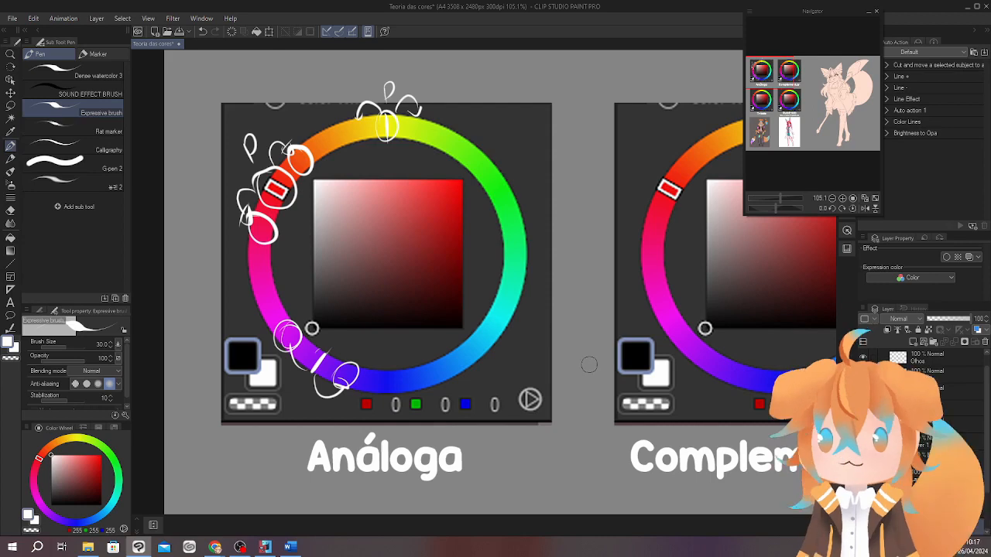
mouse_move(651, 358)
mouse_down()
mouse_move(643, 356)
mouse_move(664, 387)
mouse_move(662, 355)
mouse_up()
mouse_move(371, 113)
mouse_down()
mouse_move(379, 132)
mouse_move(374, 113)
mouse_move(431, 111)
mouse_up()
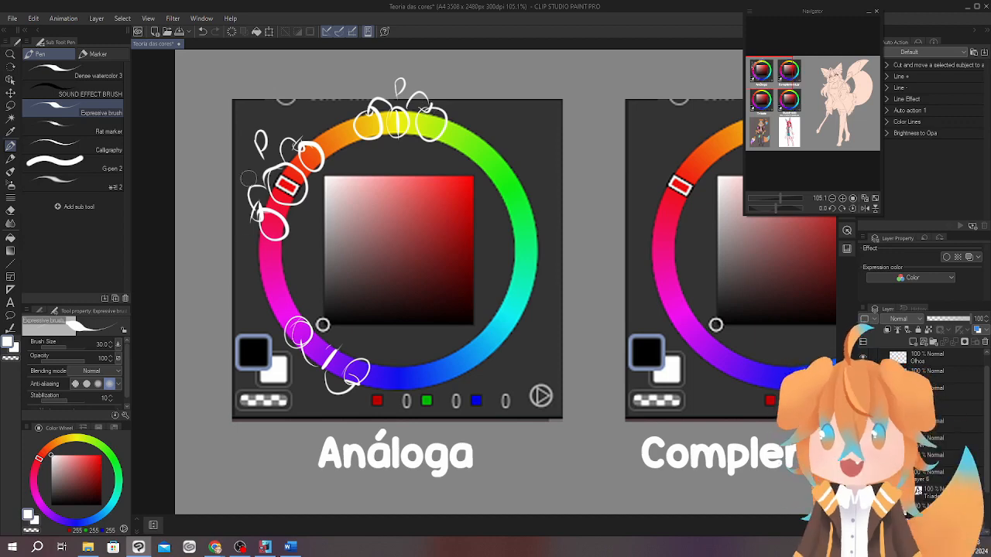
mouse_move(591, 360)
mouse_down()
mouse_move(559, 390)
mouse_move(617, 337)
mouse_up()
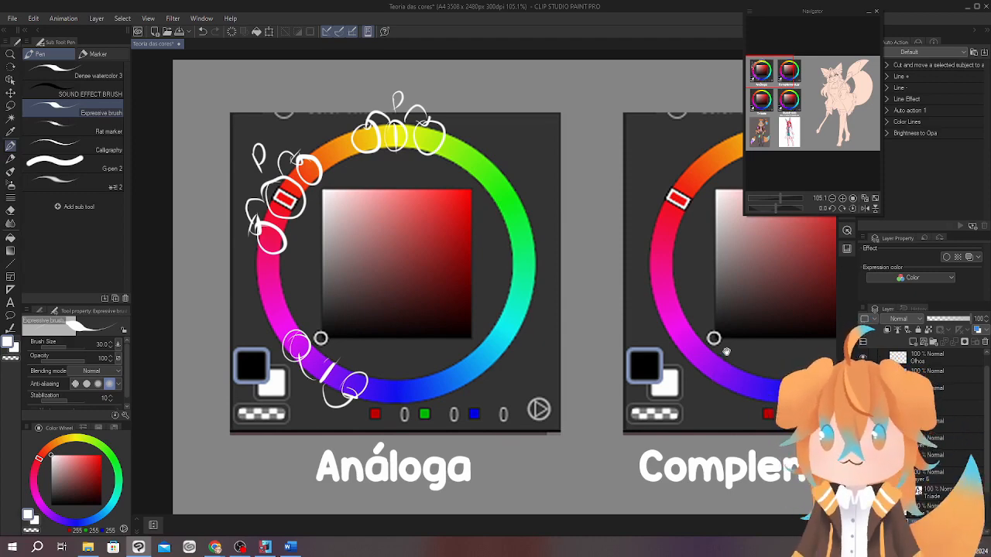
On the Complementar wheel, circle the selected red hue and write a P beside it.
drag(718, 356, 404, 353)
mouse_move(647, 318)
mouse_down()
mouse_move(606, 319)
mouse_move(618, 330)
mouse_move(605, 336)
mouse_up()
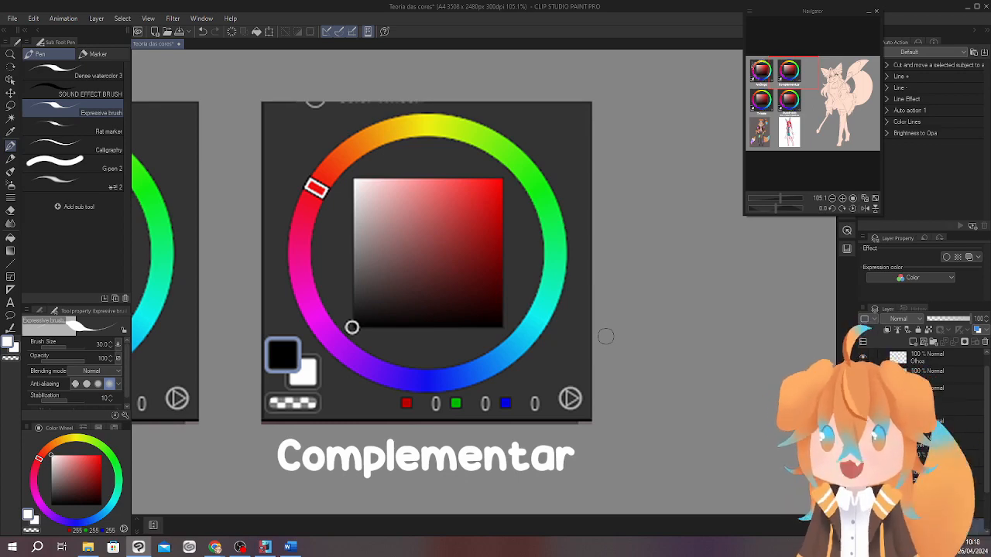
drag(632, 403, 636, 426)
mouse_move(575, 356)
mouse_down()
mouse_move(637, 394)
mouse_move(603, 365)
mouse_up()
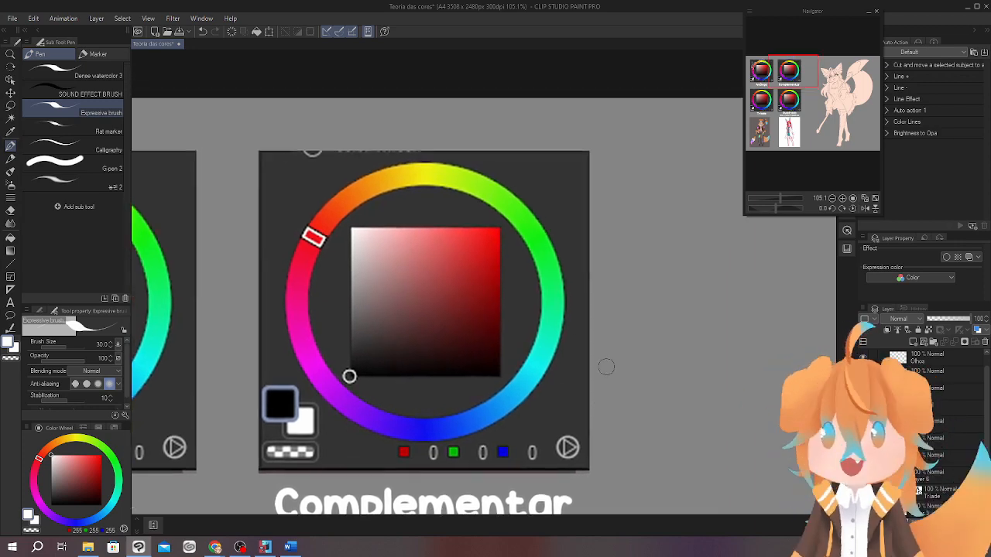
mouse_move(303, 218)
mouse_down()
mouse_move(323, 252)
mouse_move(286, 204)
mouse_up()
drag(619, 361, 531, 310)
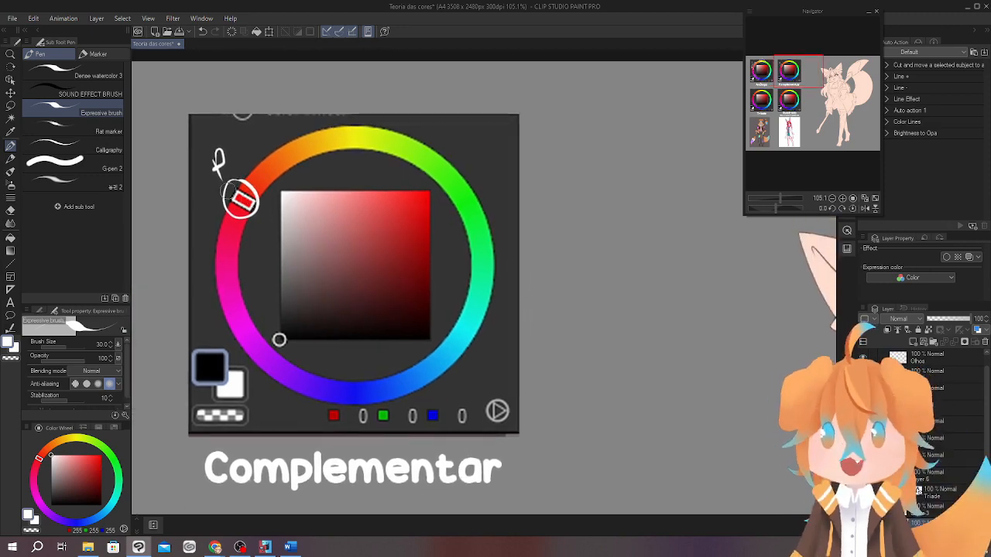
Draw a straight line across the Complementar wheel from red to the opposite cyan, circle the cyan and label it C.
mouse_move(249, 202)
mouse_down()
mouse_move(510, 358)
mouse_move(491, 360)
mouse_move(516, 380)
mouse_up()
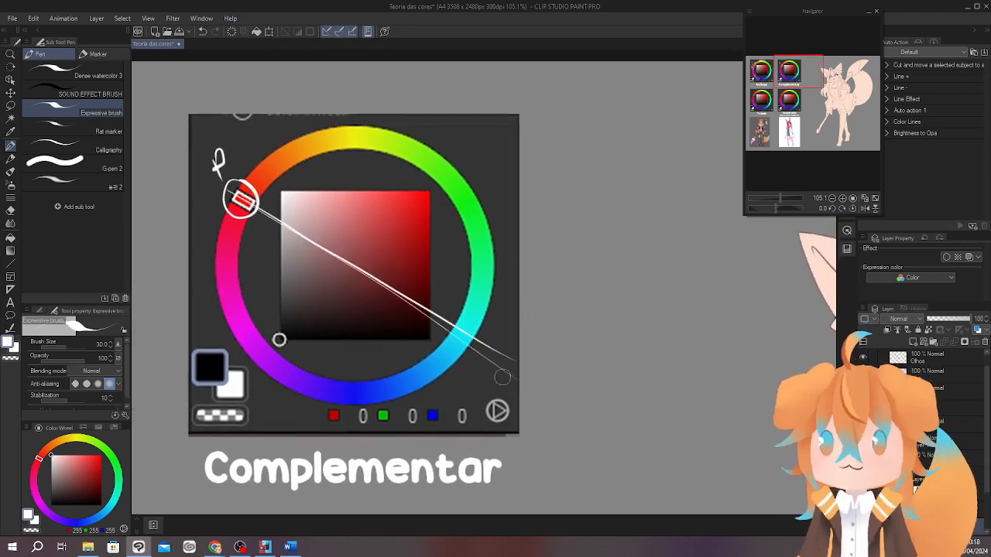
key(ctrl+z)
mouse_move(237, 199)
mouse_down()
mouse_move(482, 342)
mouse_move(449, 341)
mouse_move(474, 318)
mouse_move(503, 341)
mouse_up()
key(ctrl+z)
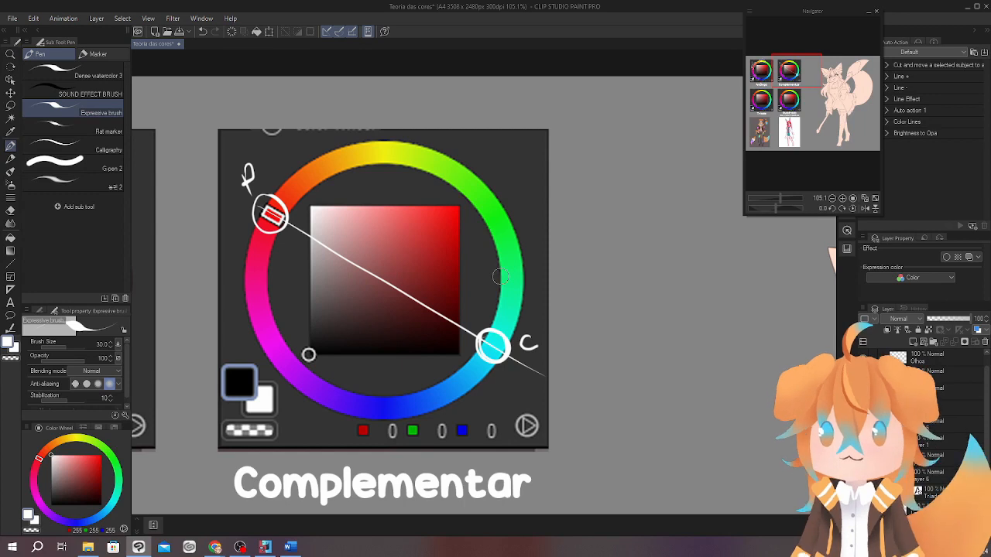
drag(610, 330, 613, 338)
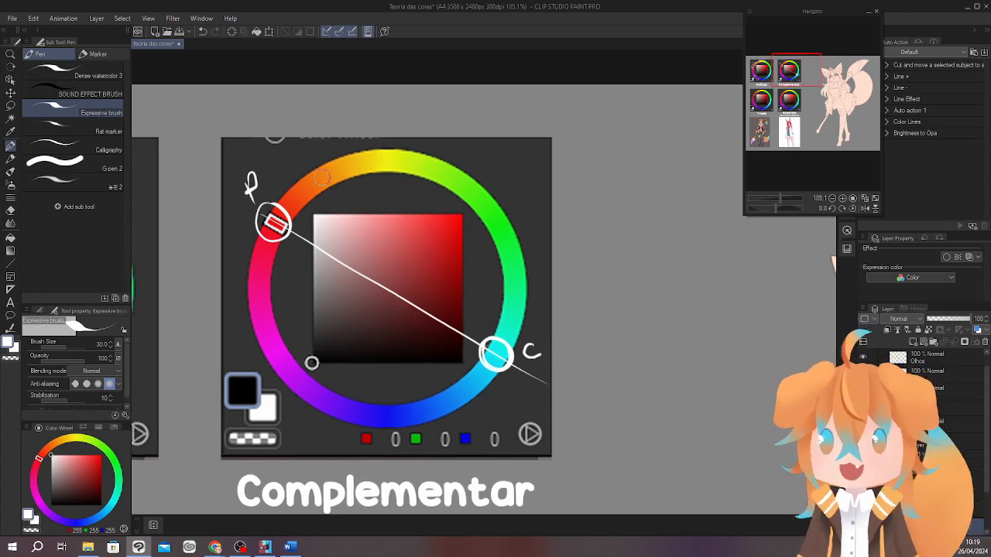
Circle the orange hue on the Complementar wheel and connect it with a line to the circled blue opposite.
mouse_move(322, 177)
mouse_down()
mouse_move(308, 184)
mouse_move(325, 150)
mouse_move(320, 165)
mouse_move(418, 400)
mouse_up()
key(ctrl+z)
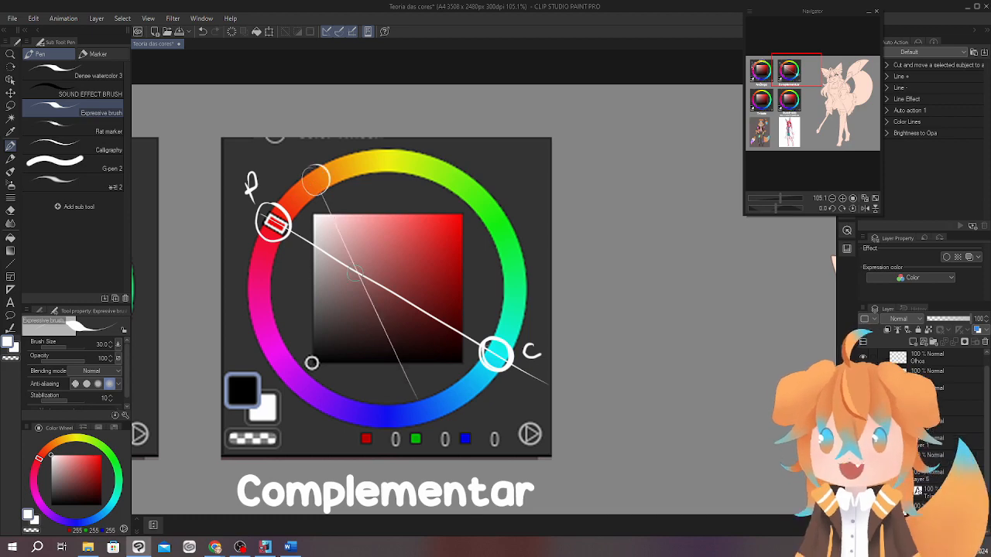
mouse_move(354, 273)
mouse_down()
mouse_move(422, 409)
mouse_move(418, 397)
mouse_up()
mouse_move(511, 297)
mouse_down()
mouse_move(499, 279)
mouse_move(484, 293)
mouse_up()
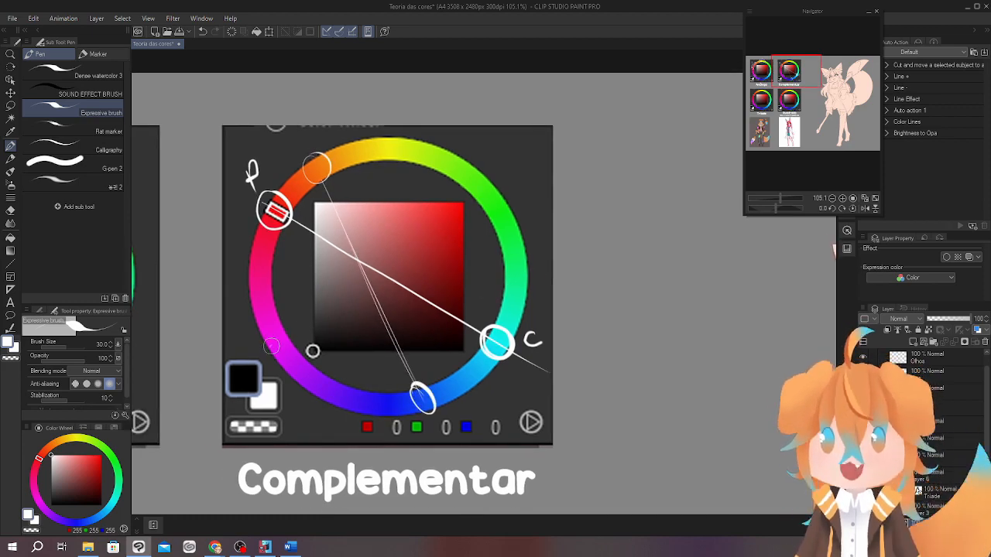
Connect magenta to the opposite yellow-green on the Complementar wheel with a line and circle both hues.
drag(272, 344, 507, 179)
drag(280, 329, 281, 331)
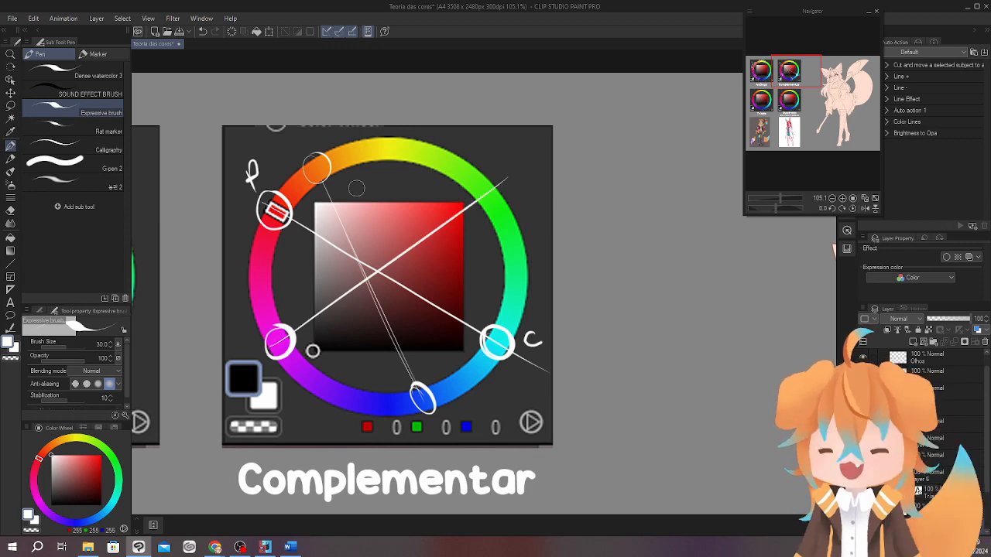
drag(495, 184, 498, 187)
drag(558, 351, 568, 369)
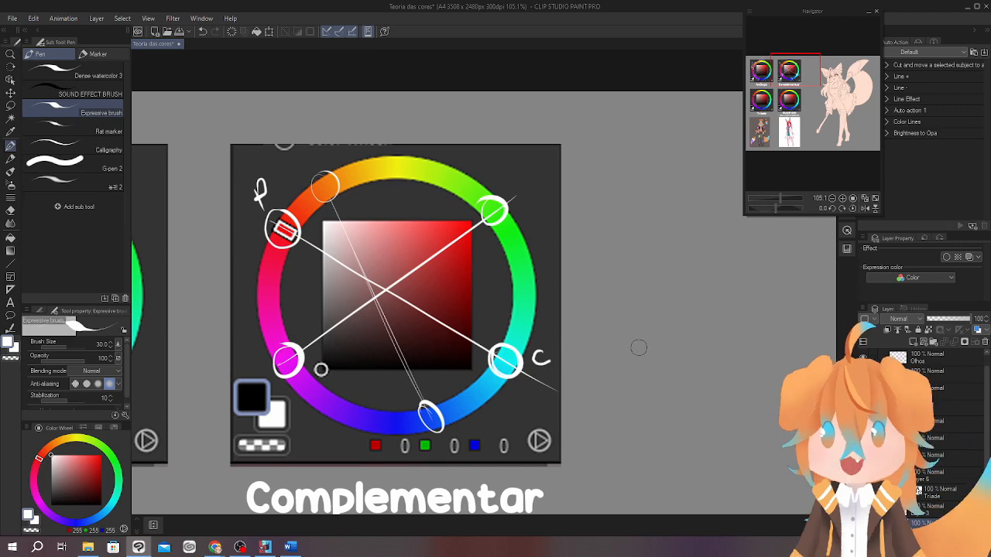
mouse_move(617, 331)
mouse_down()
mouse_move(647, 327)
mouse_move(610, 340)
mouse_move(623, 345)
mouse_up()
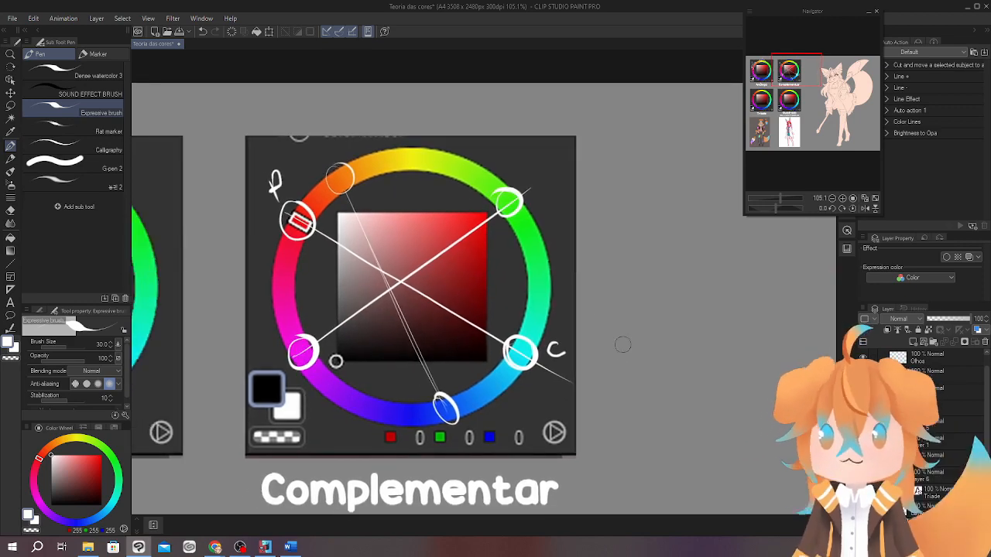
Circle the pink hue on the Complementar wheel and draw a horizontal line to the opposite green, circling it too.
drag(283, 273, 539, 286)
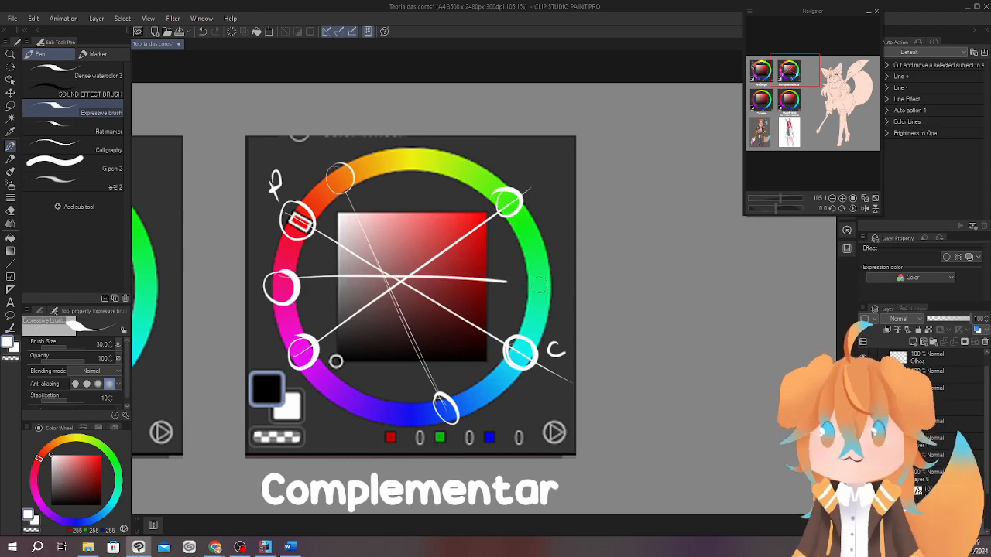
key(ctrl+z)
drag(294, 284, 567, 283)
drag(552, 277, 542, 297)
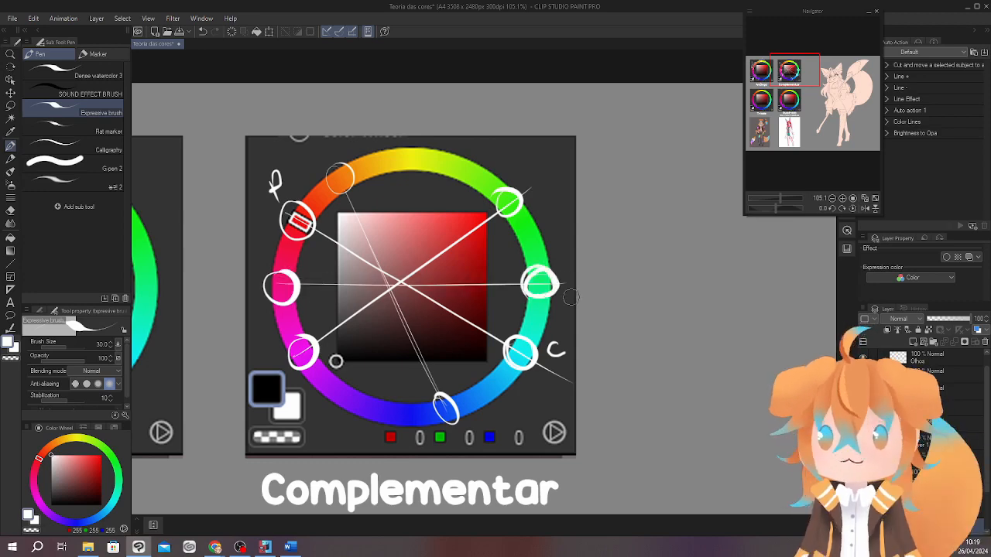
mouse_move(657, 315)
mouse_down()
mouse_move(696, 350)
mouse_move(684, 330)
mouse_move(641, 348)
mouse_up()
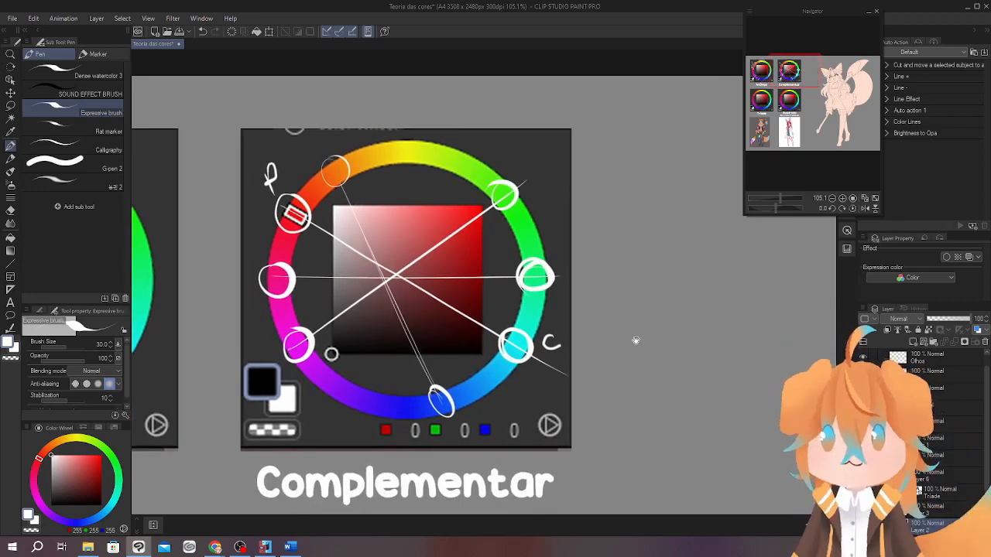
Label the orange hue P and its blue opposite C on the Complementar wheel.
mouse_move(566, 349)
mouse_down()
mouse_move(591, 303)
mouse_move(572, 351)
mouse_move(578, 325)
mouse_up()
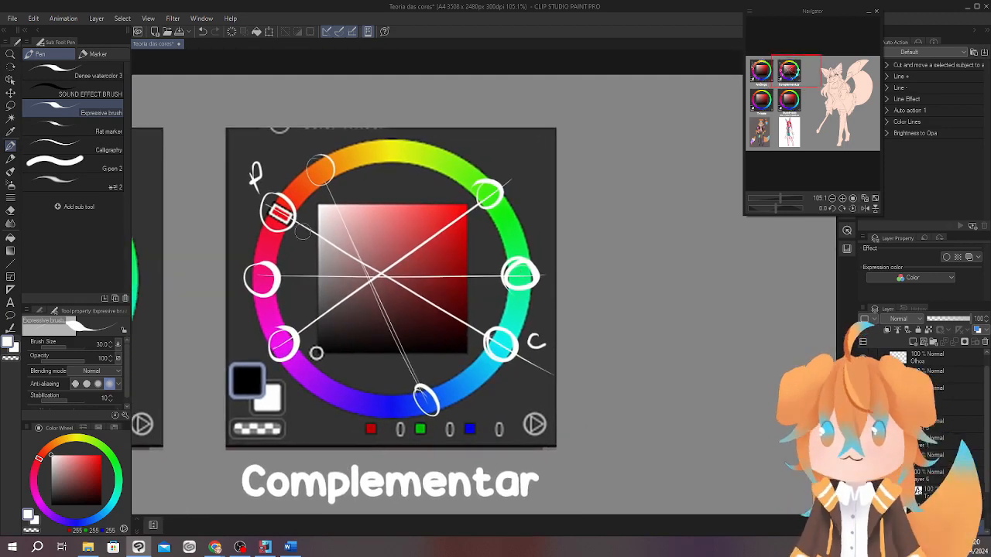
drag(297, 152, 299, 142)
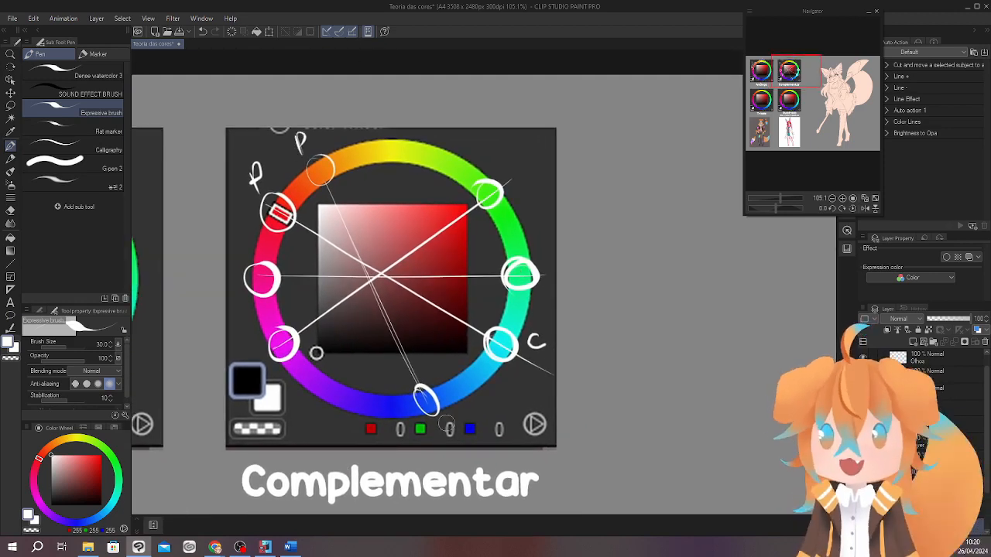
drag(450, 422, 449, 435)
drag(584, 341, 576, 305)
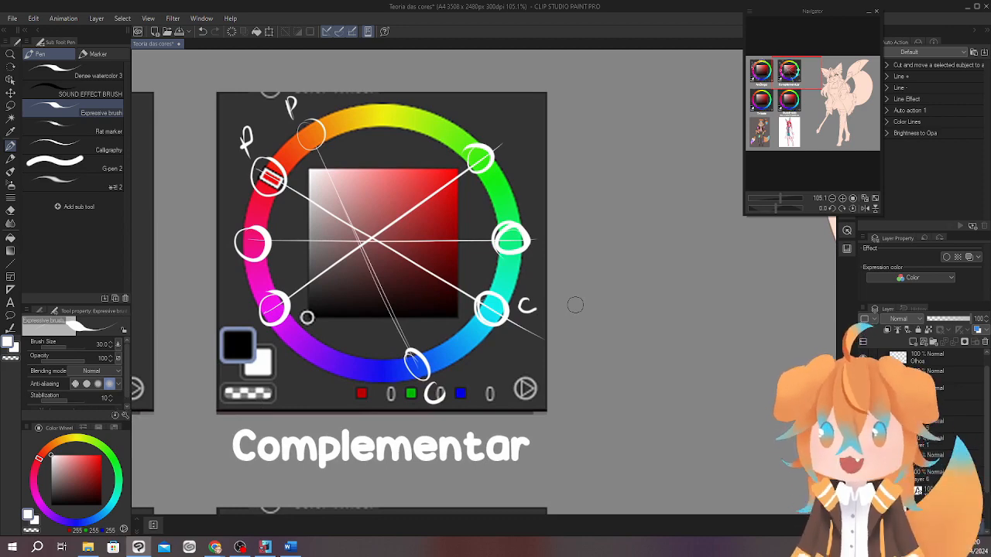
drag(575, 305, 589, 299)
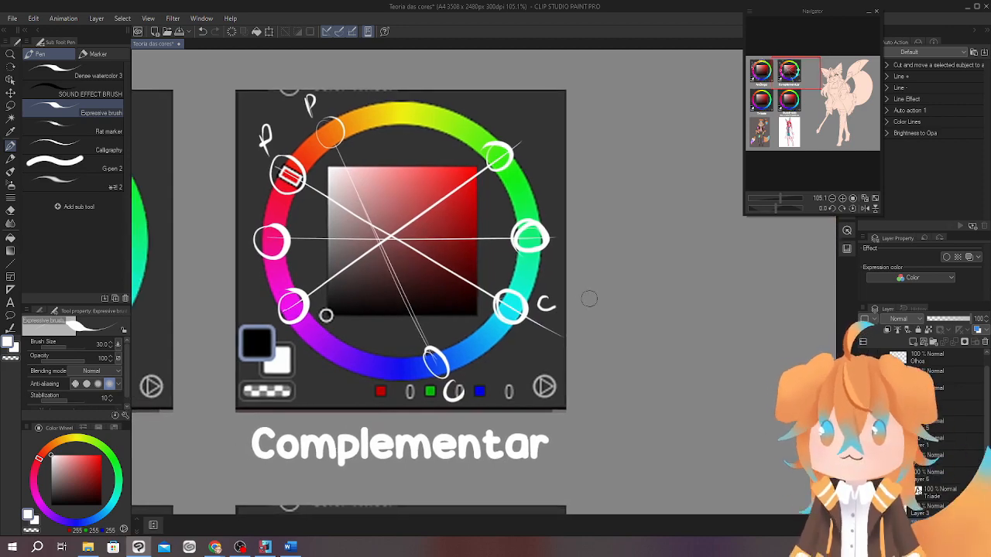
On the Tríade wheel, circle the selected red hue and draw a triangle connecting red, green and blue.
drag(433, 458, 698, 296)
drag(444, 434, 342, 508)
mouse_move(507, 380)
mouse_down()
mouse_move(524, 360)
mouse_move(516, 370)
mouse_up()
drag(386, 473, 619, 203)
drag(566, 334, 586, 298)
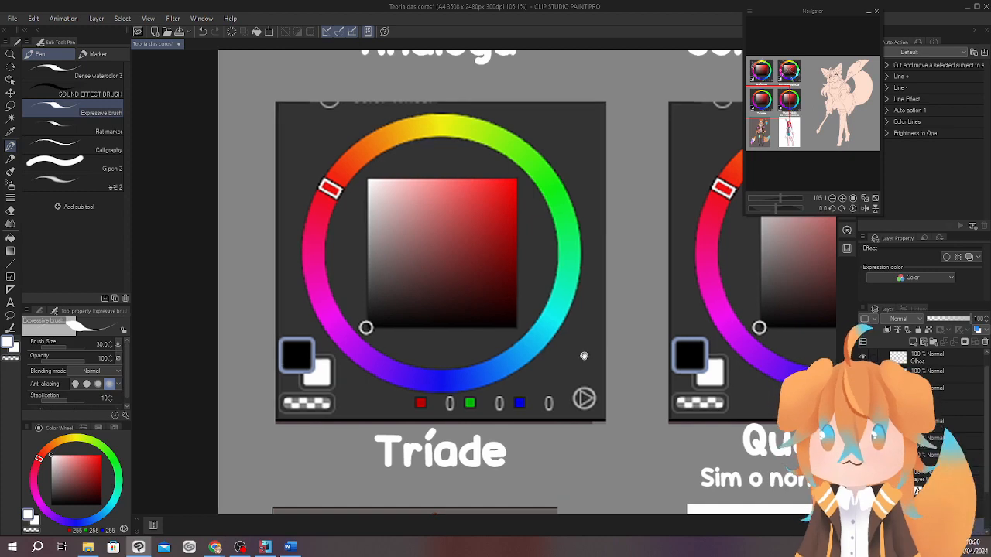
drag(584, 355, 576, 383)
mouse_move(326, 199)
mouse_down()
mouse_move(313, 233)
mouse_move(334, 203)
mouse_move(549, 209)
mouse_up()
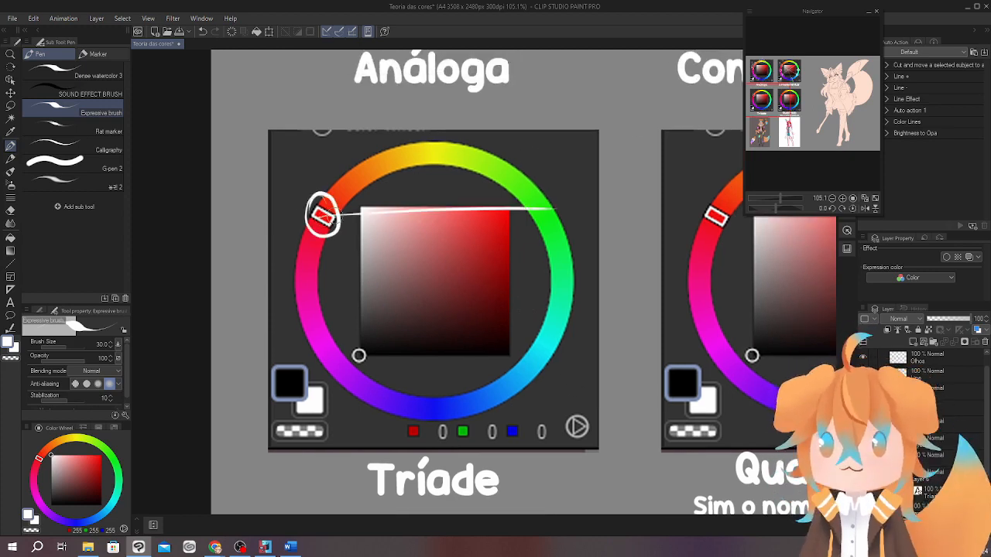
drag(335, 216, 548, 212)
drag(322, 215, 434, 413)
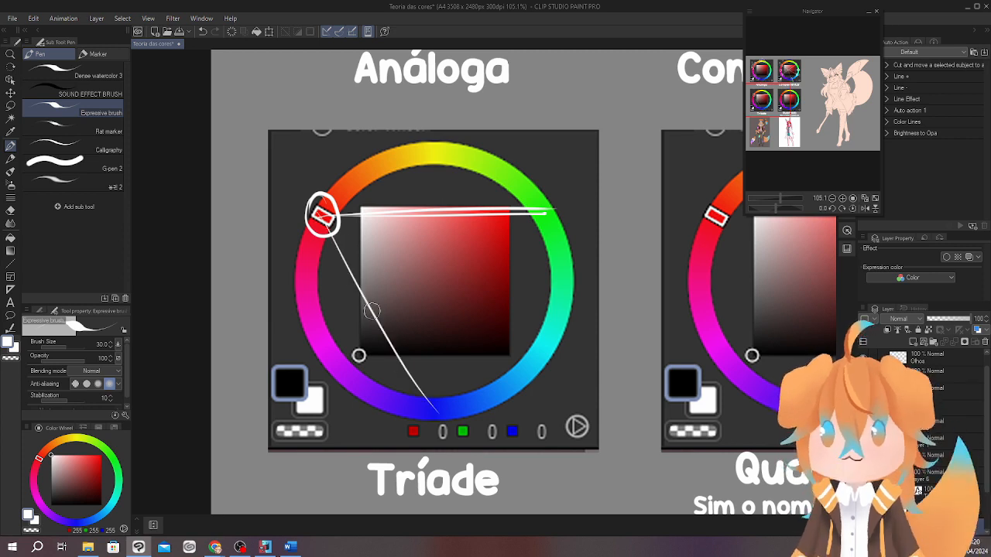
drag(534, 224, 445, 414)
drag(517, 273, 440, 418)
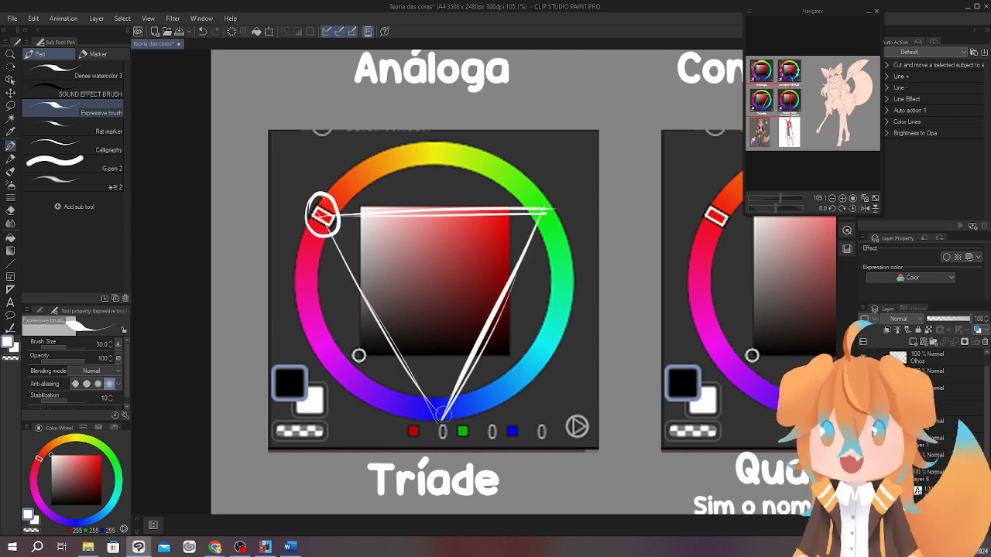
Circle the green and blue corners of the Tríade triangle and write a P beside the red corner.
mouse_move(556, 218)
mouse_down()
mouse_move(542, 199)
mouse_move(554, 220)
mouse_up()
mouse_move(452, 404)
mouse_down()
mouse_move(430, 415)
mouse_move(452, 403)
mouse_up()
drag(581, 362, 558, 375)
drag(274, 208, 267, 202)
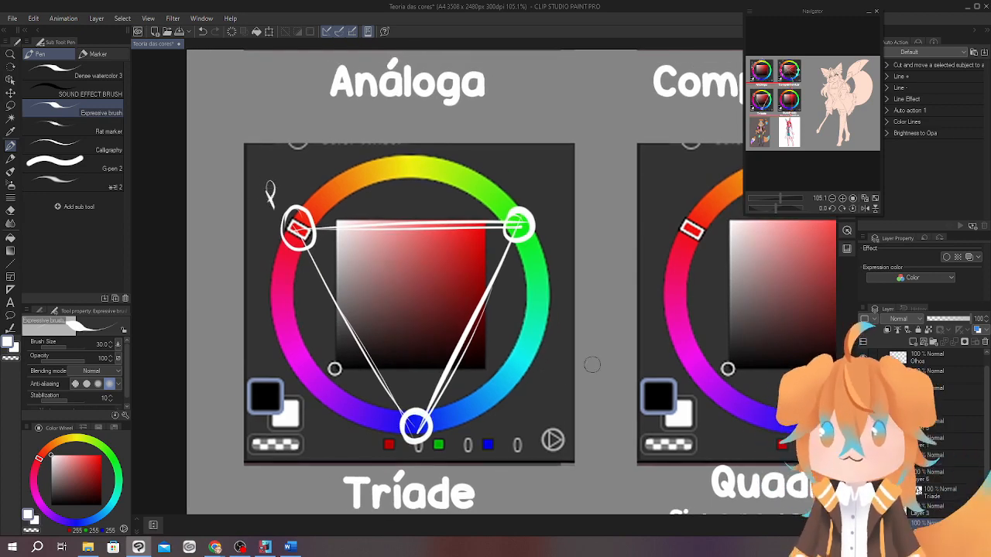
drag(622, 329, 627, 339)
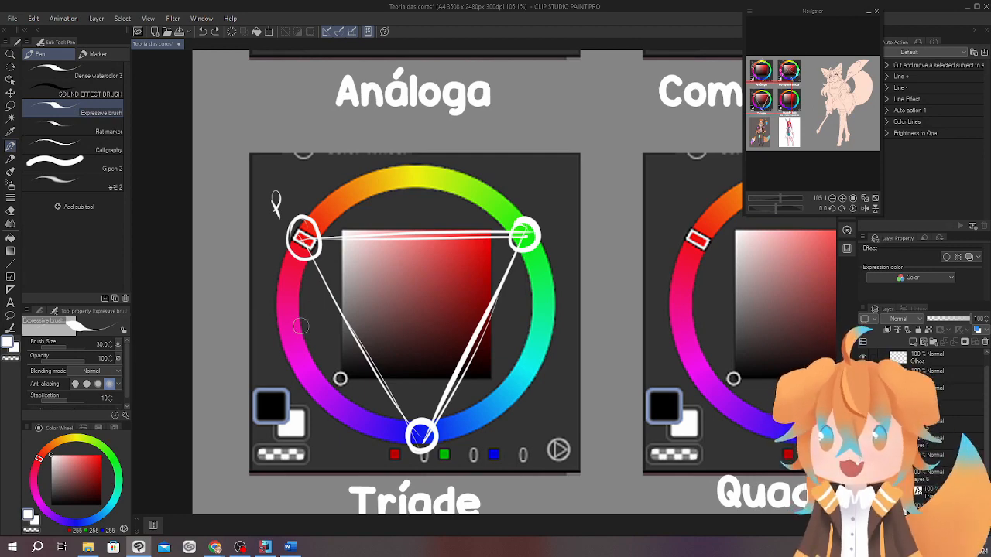
On the Tríade wheel, draw a second triangle connecting magenta, yellow and cyan, and circle its three corners.
drag(293, 339, 426, 173)
drag(291, 338, 514, 387)
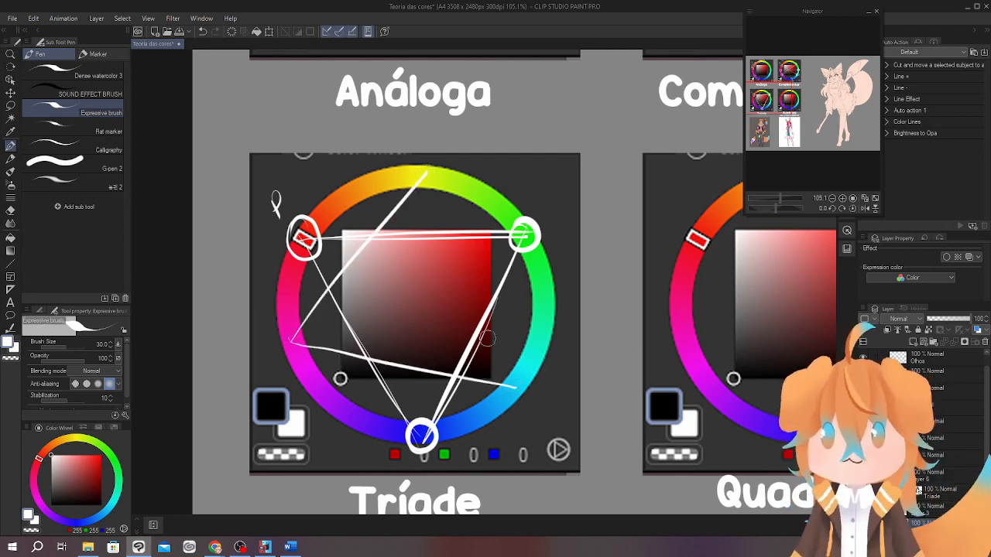
drag(425, 172, 523, 395)
mouse_move(295, 330)
mouse_down()
mouse_move(285, 355)
mouse_move(298, 332)
mouse_up()
drag(428, 163, 424, 165)
drag(513, 376, 511, 373)
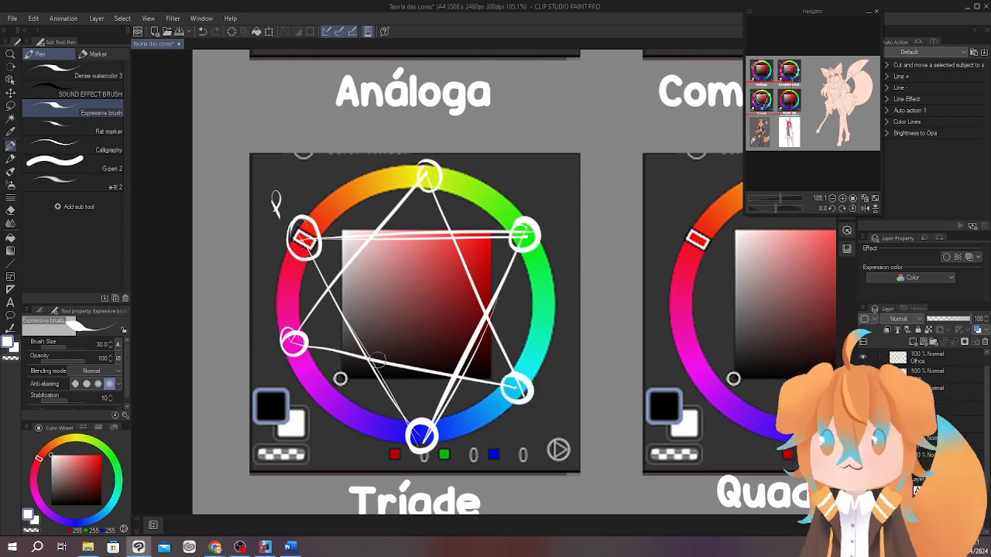
Try a curved line from magenta to cyan below the Tríade wheel, undo it and circle the cyan corner again.
mouse_move(292, 354)
mouse_down()
mouse_move(330, 435)
mouse_move(536, 418)
mouse_move(522, 393)
mouse_up()
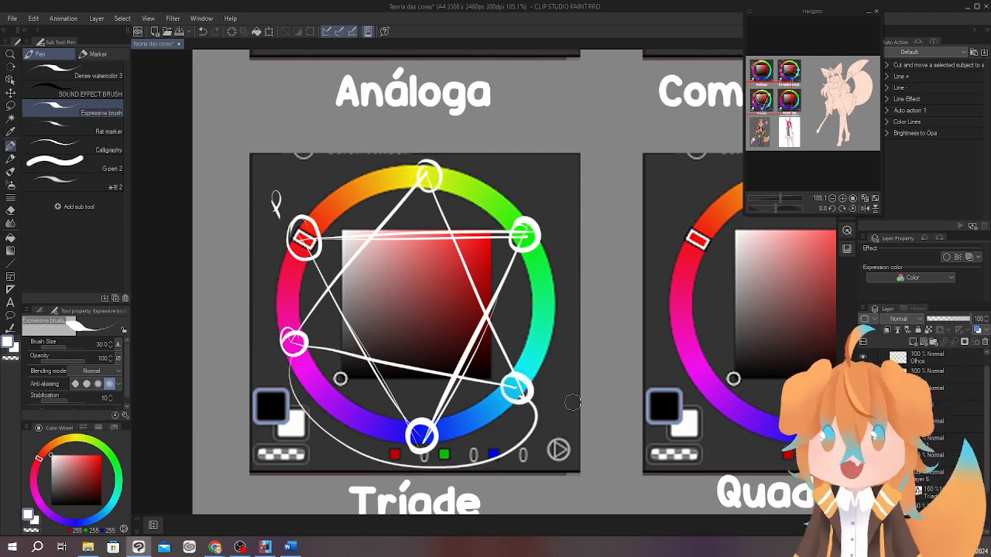
mouse_move(591, 398)
mouse_down()
mouse_move(576, 361)
mouse_move(581, 375)
mouse_up()
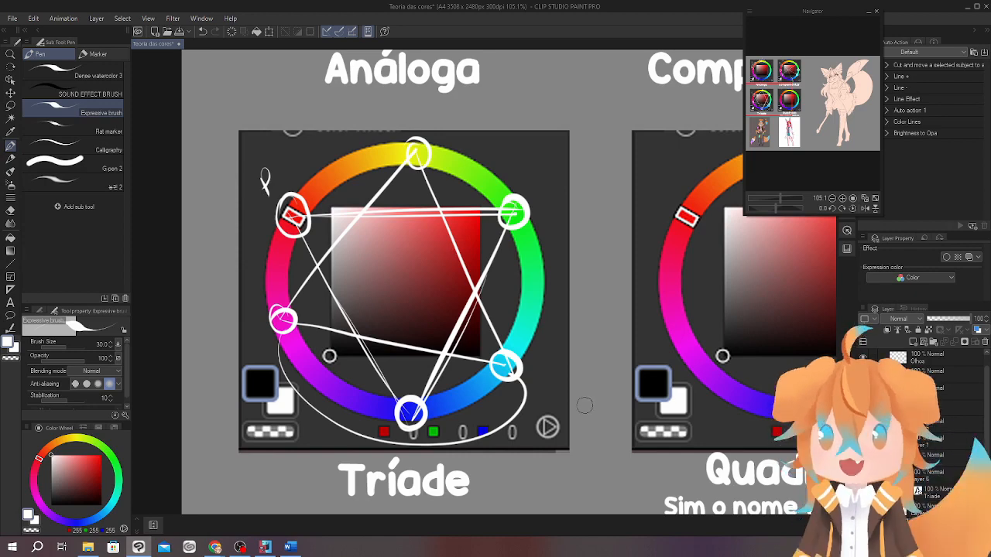
drag(591, 354, 602, 381)
key(ctrl+z)
key(ctrl+z)
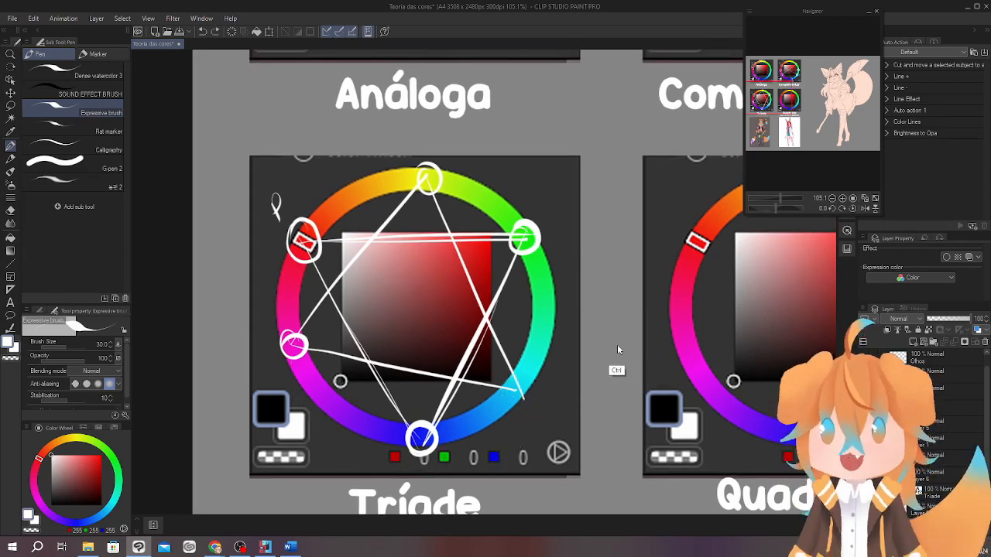
mouse_move(517, 373)
mouse_down()
mouse_move(504, 381)
mouse_move(520, 375)
mouse_up()
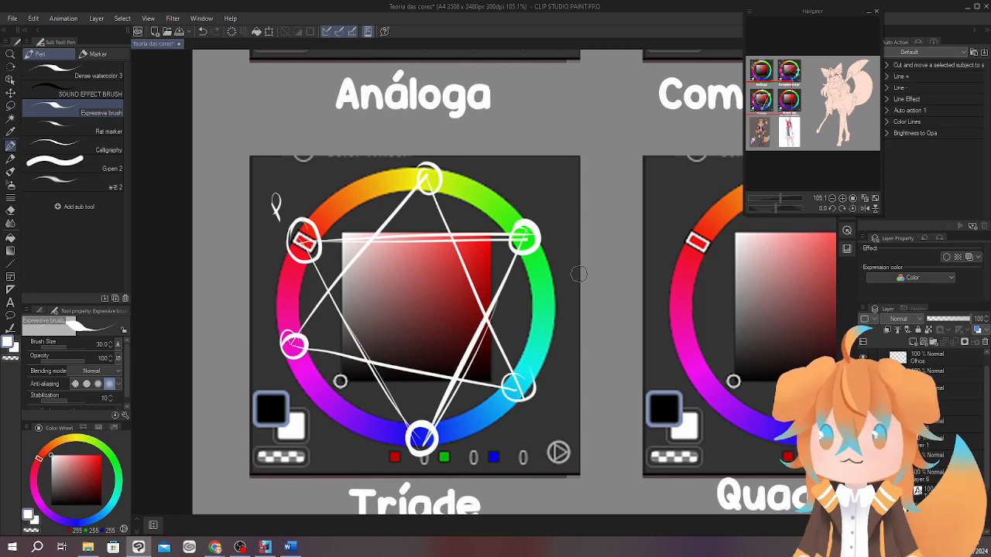
On the Quadrado wheel, draw a square connecting the selected red, yellow-green, light blue and purple hues.
drag(669, 413, 563, 345)
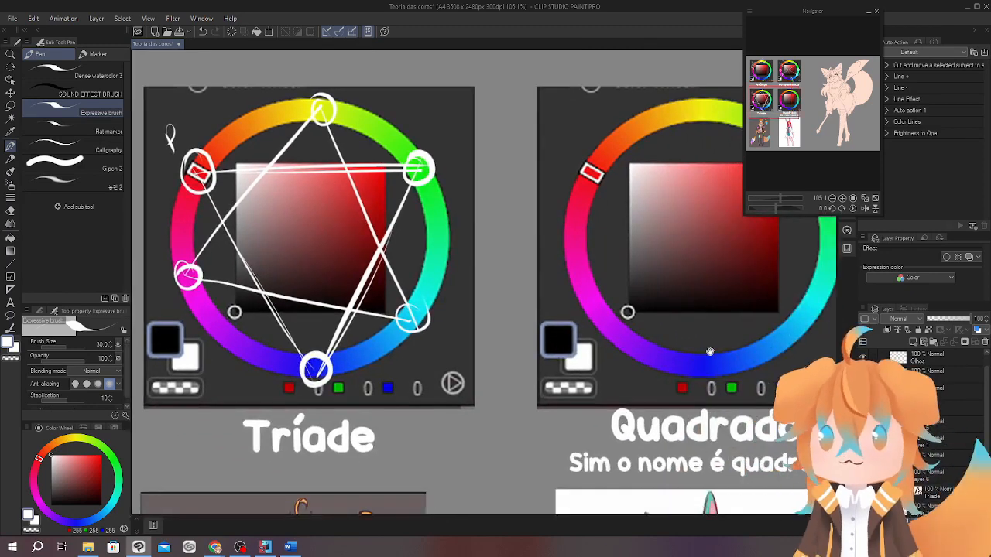
drag(720, 353, 514, 389)
mouse_move(685, 376)
mouse_down()
mouse_move(652, 358)
mouse_move(658, 320)
mouse_up()
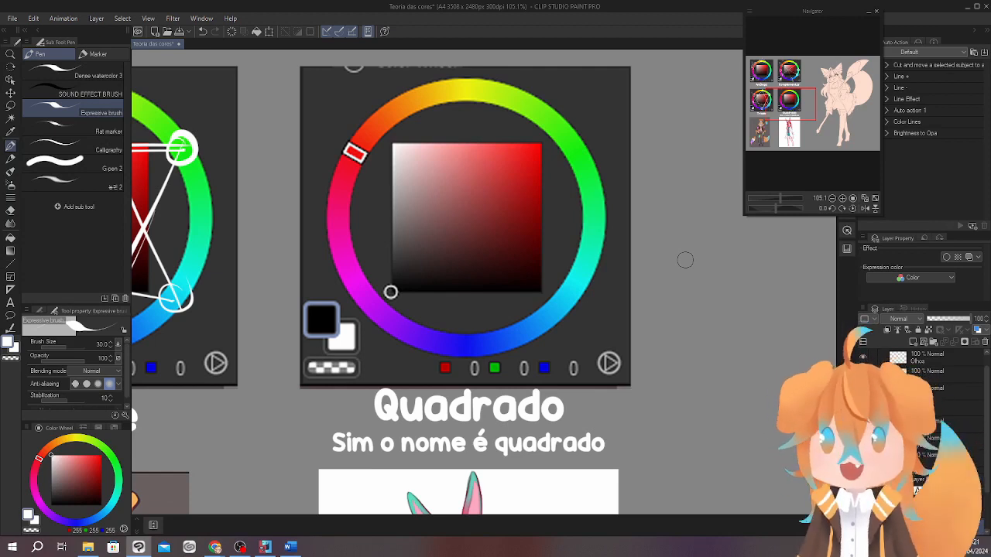
mouse_move(356, 148)
mouse_down()
mouse_move(538, 96)
mouse_move(399, 329)
mouse_move(505, 307)
mouse_move(596, 273)
mouse_up()
drag(548, 95, 597, 277)
Circle the red, yellow-green, purple and light blue corners of the square on the Quadrado wheel.
mouse_move(357, 140)
mouse_down()
mouse_move(374, 166)
mouse_move(362, 141)
mouse_up()
drag(542, 84, 545, 85)
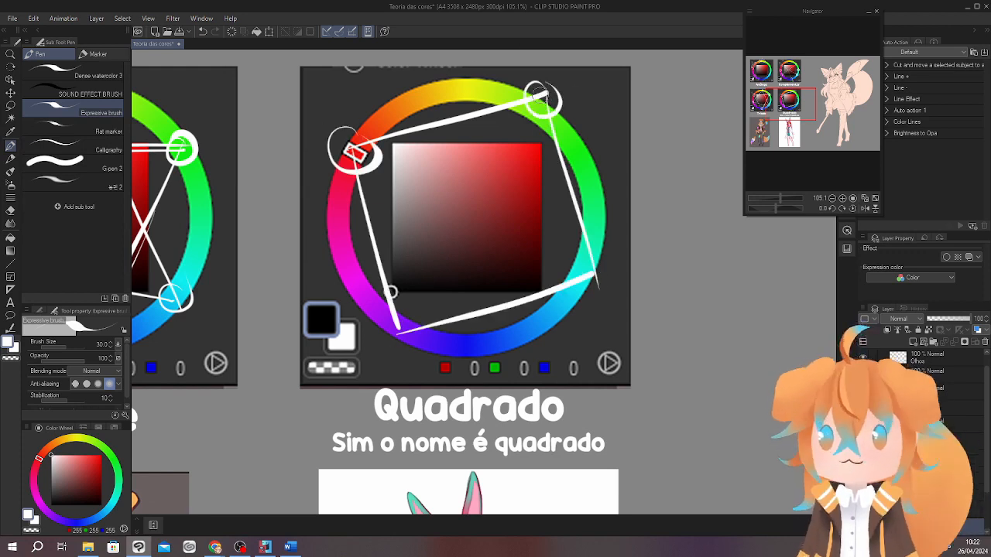
mouse_move(393, 311)
mouse_down()
mouse_move(379, 343)
mouse_move(413, 316)
mouse_up()
mouse_move(582, 257)
mouse_down()
mouse_move(592, 251)
mouse_move(615, 328)
mouse_move(586, 322)
mouse_move(599, 346)
mouse_up()
Write a P beside the red corner of the Quadrado square and mark the other three corners with small crosses.
drag(271, 176, 276, 149)
scroll(584, 255, down, 2)
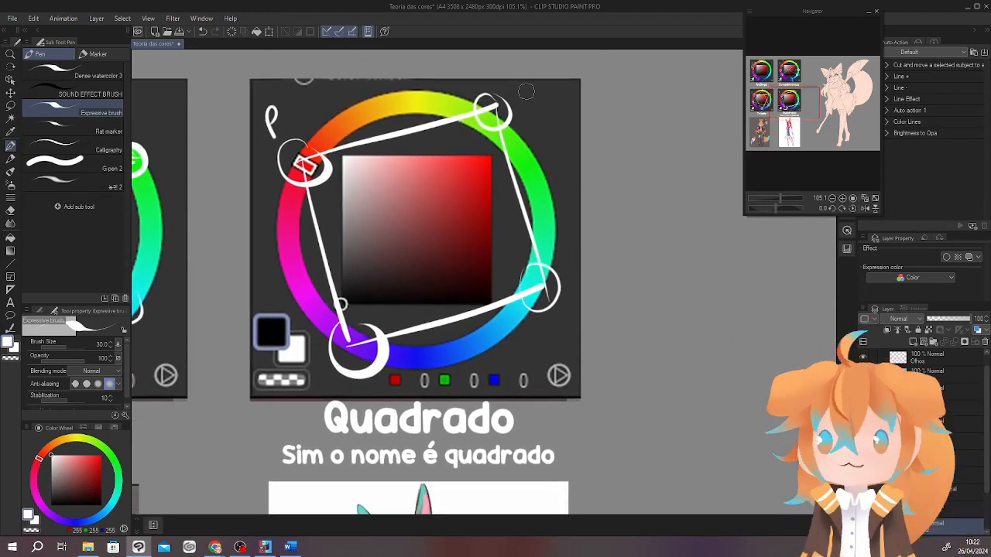
key(ctrl+z)
mouse_move(525, 91)
mouse_down()
mouse_move(510, 103)
mouse_move(524, 103)
mouse_up()
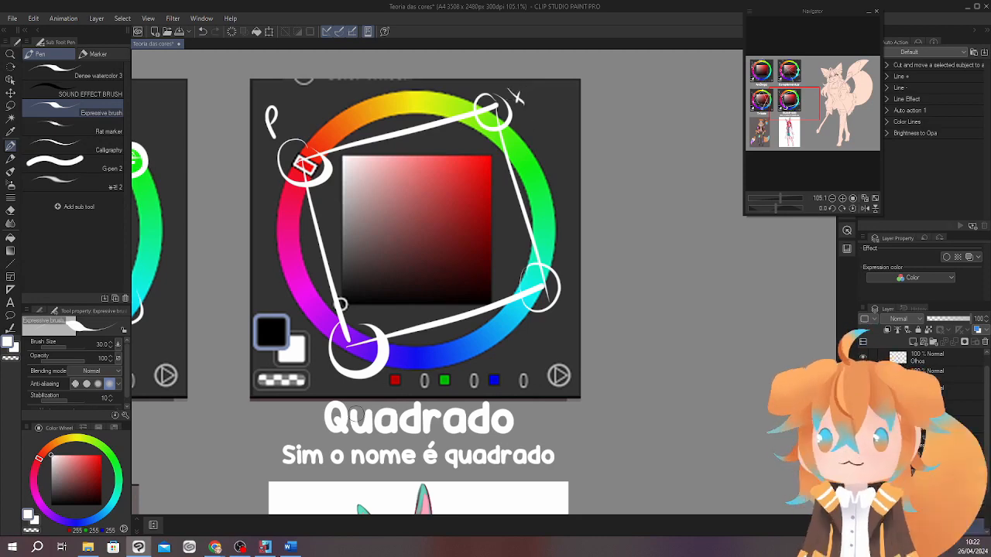
drag(368, 386, 363, 397)
drag(356, 390, 382, 395)
mouse_move(569, 310)
mouse_down()
mouse_move(561, 322)
mouse_move(574, 326)
mouse_up()
mouse_move(640, 354)
mouse_down()
mouse_move(641, 395)
mouse_move(653, 349)
mouse_up()
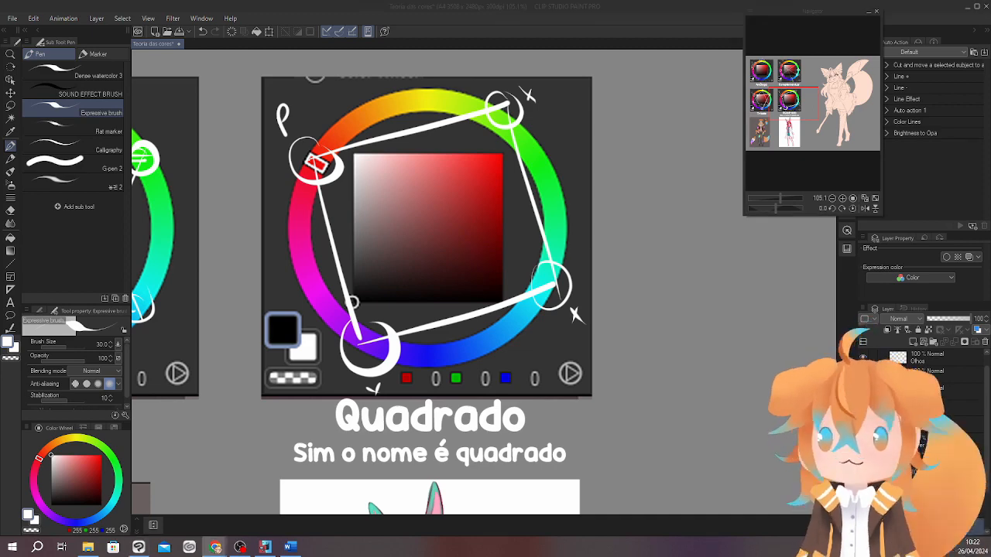
Switch to Adobe Color in Chrome and preview the Análogo colour harmony on its wheel.
click(215, 547)
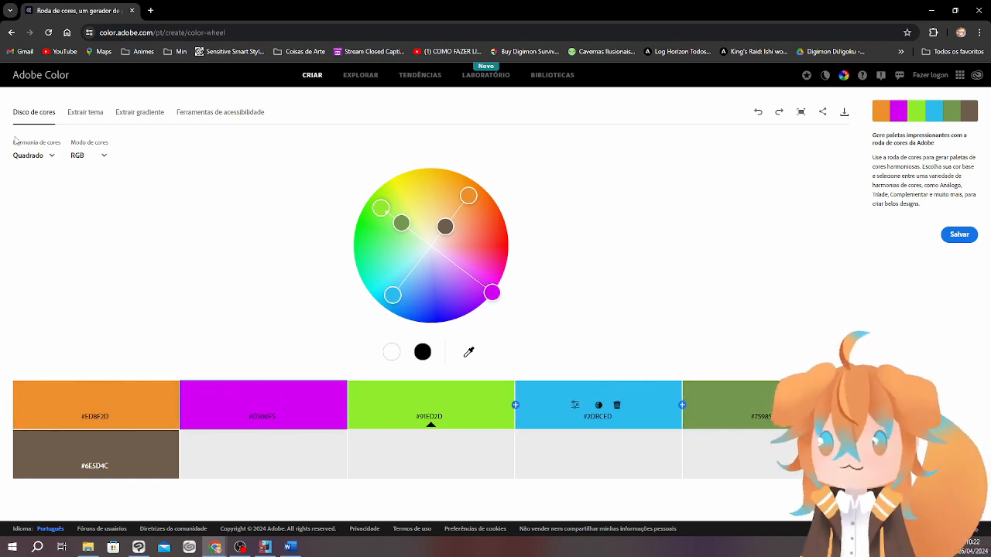
drag(9, 143, 66, 150)
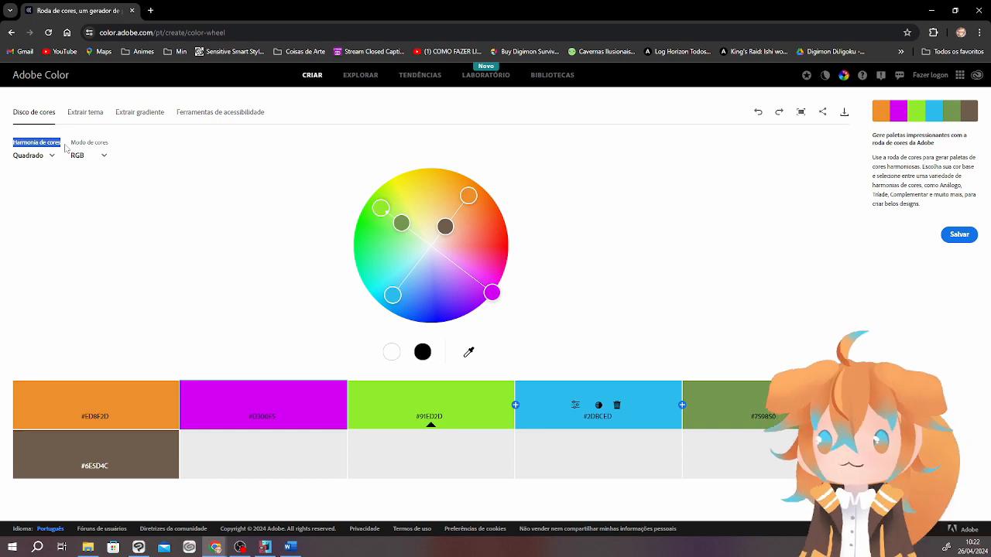
click(52, 156)
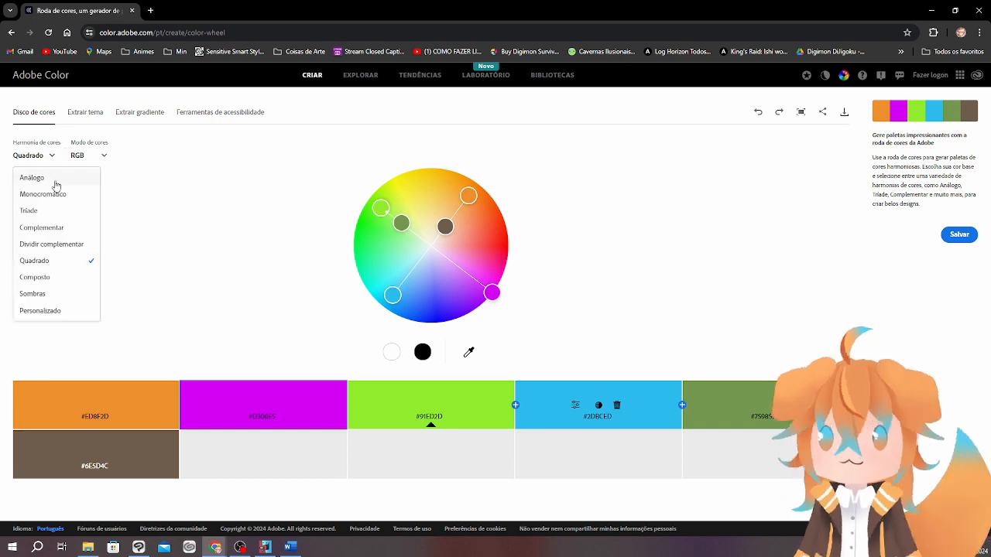
click(56, 186)
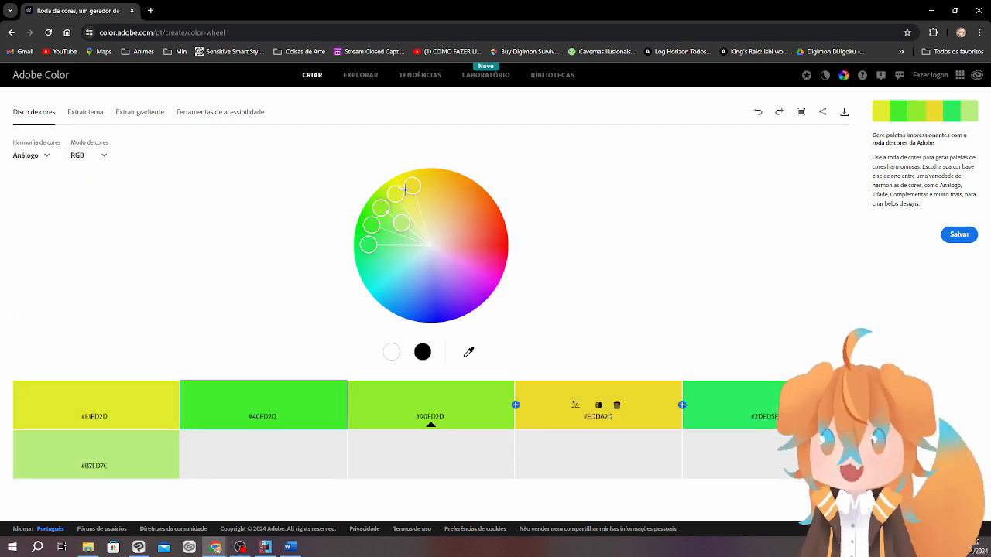
Preview the Monocromático and Tríade colour harmonies on the wheel.
click(36, 157)
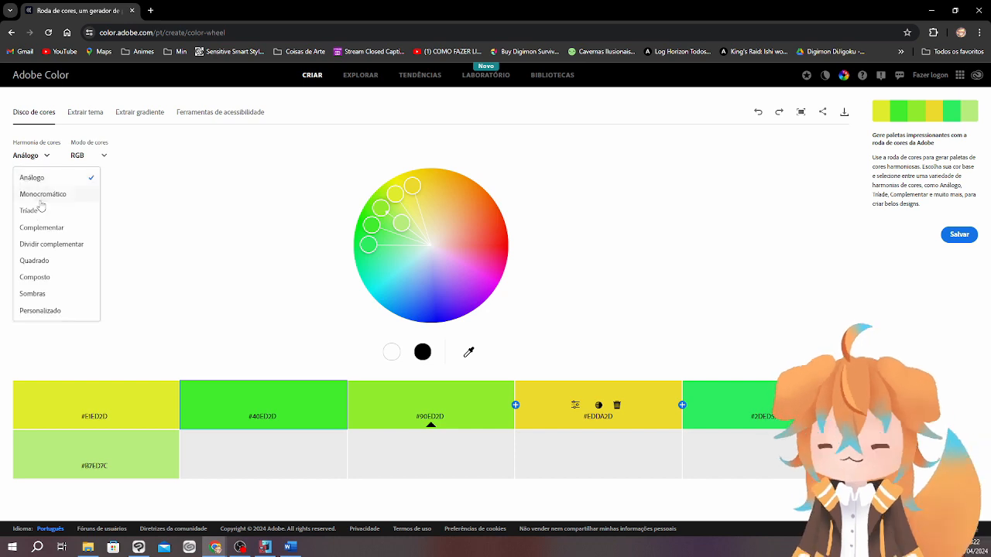
click(42, 195)
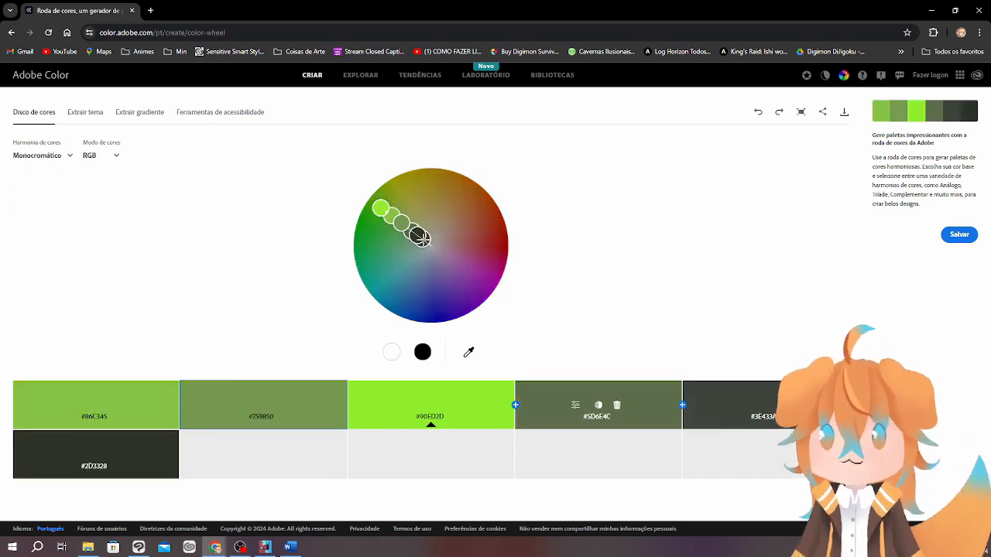
click(49, 159)
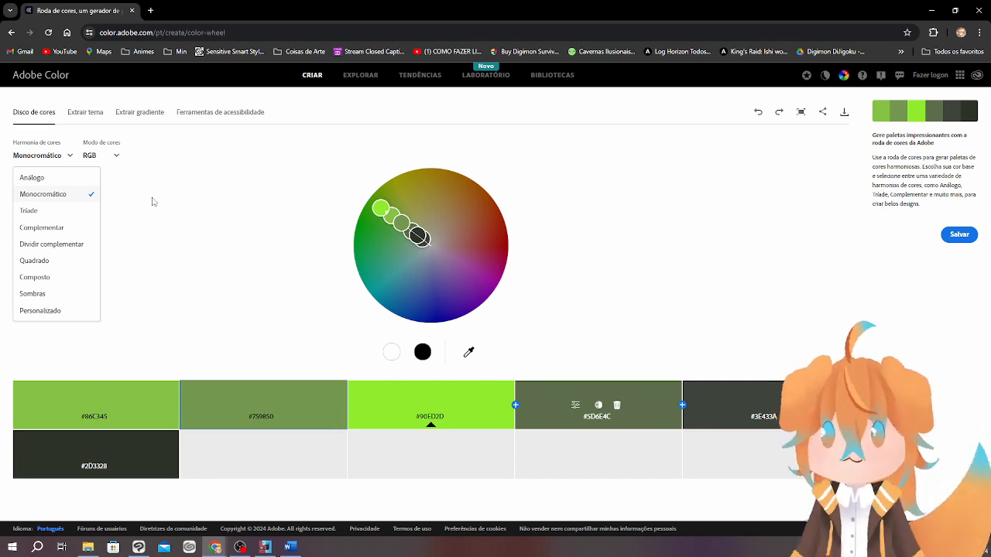
click(61, 211)
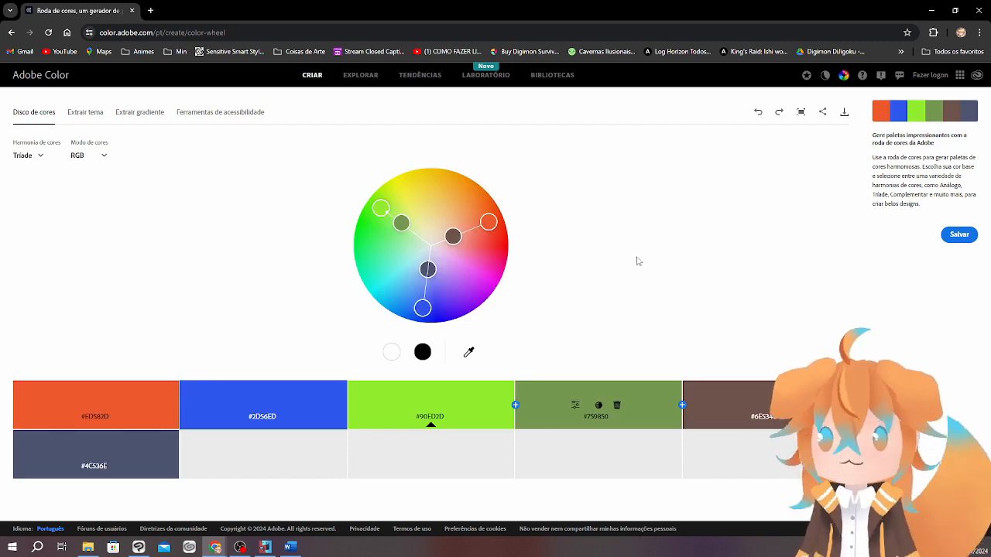
Preview the Complementar and Dividir complementar colour harmonies on the wheel.
click(33, 157)
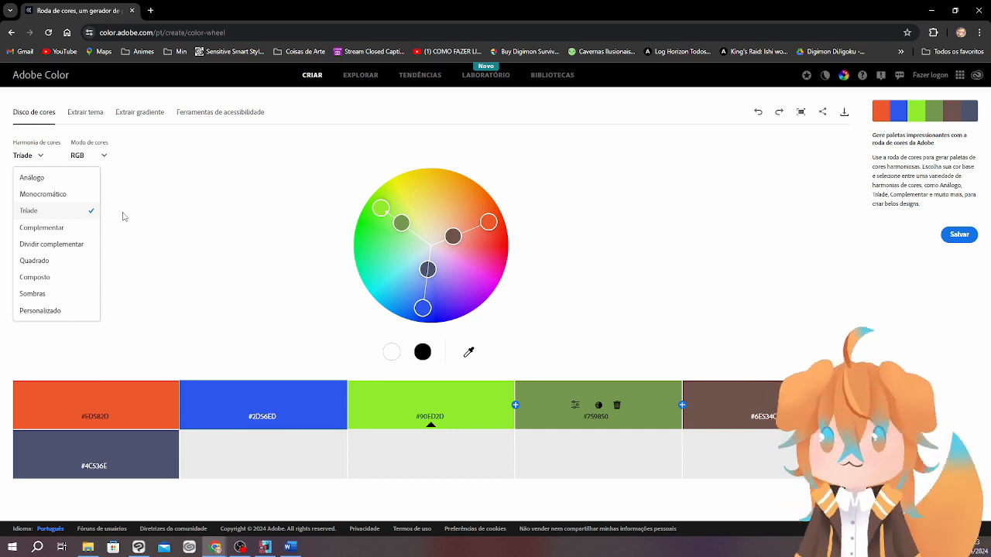
click(76, 229)
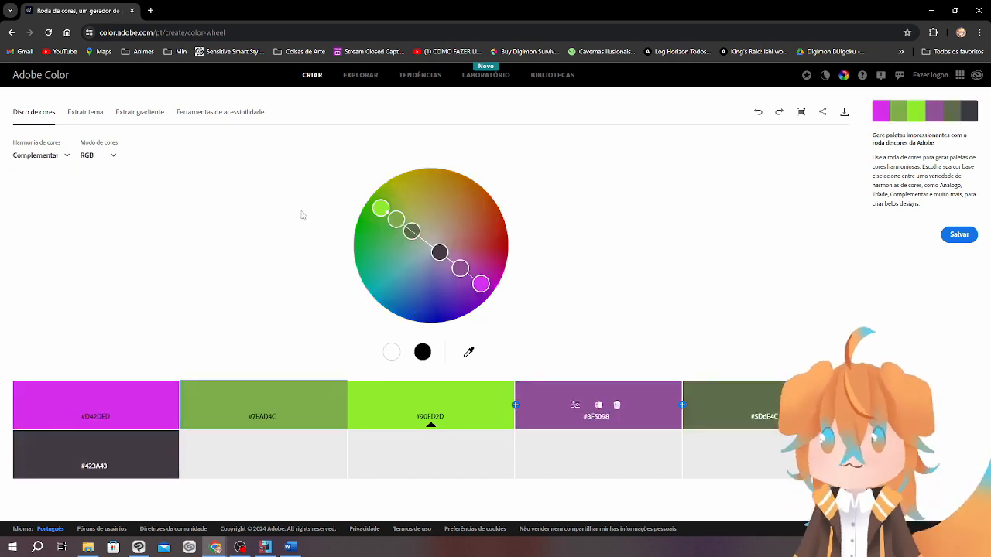
click(31, 156)
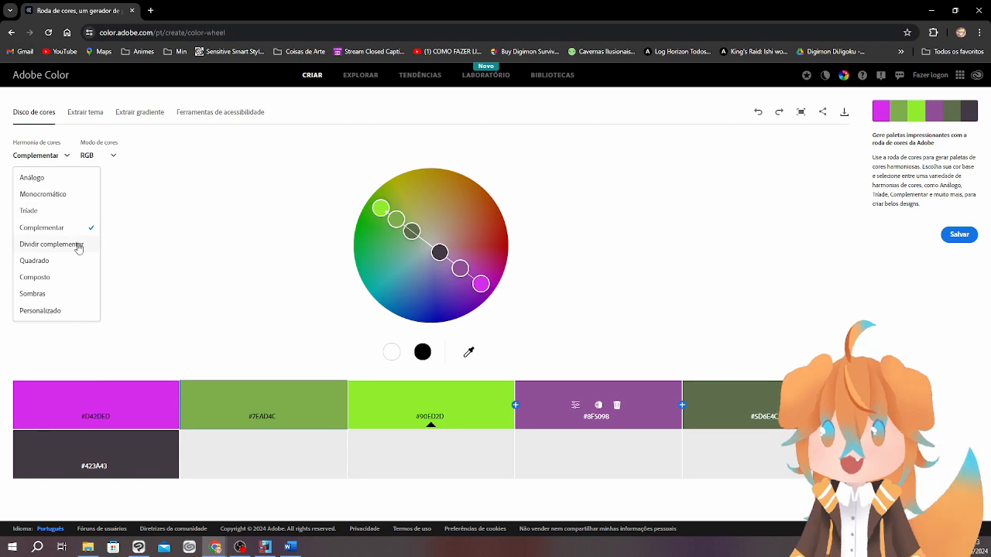
click(77, 244)
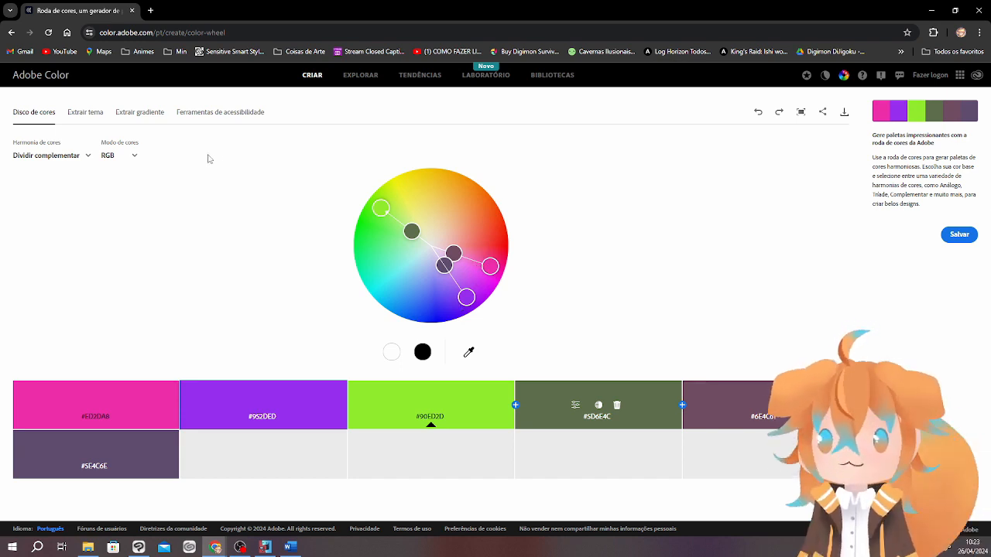
Set the colour harmony to Quadrado and move the magenta colour point around the wheel.
click(83, 155)
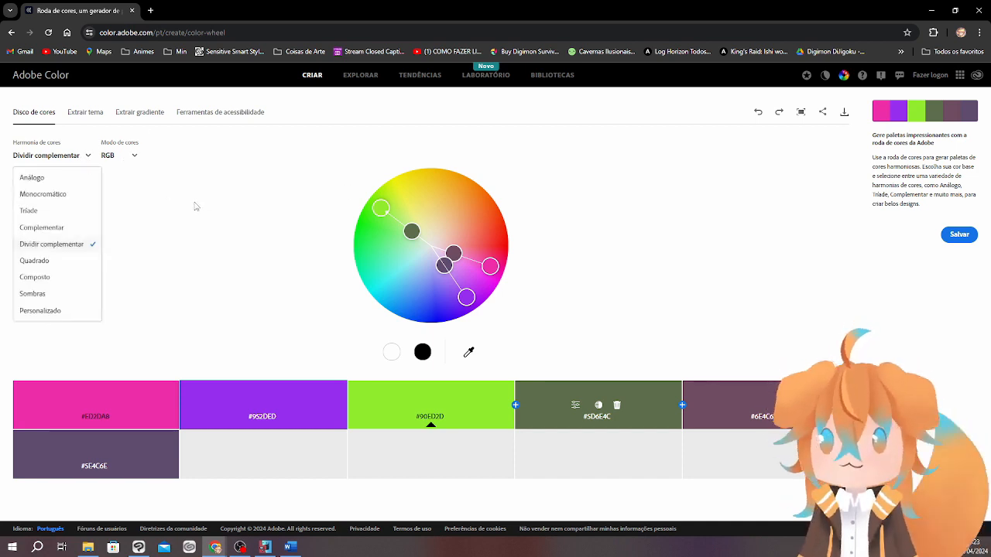
click(34, 261)
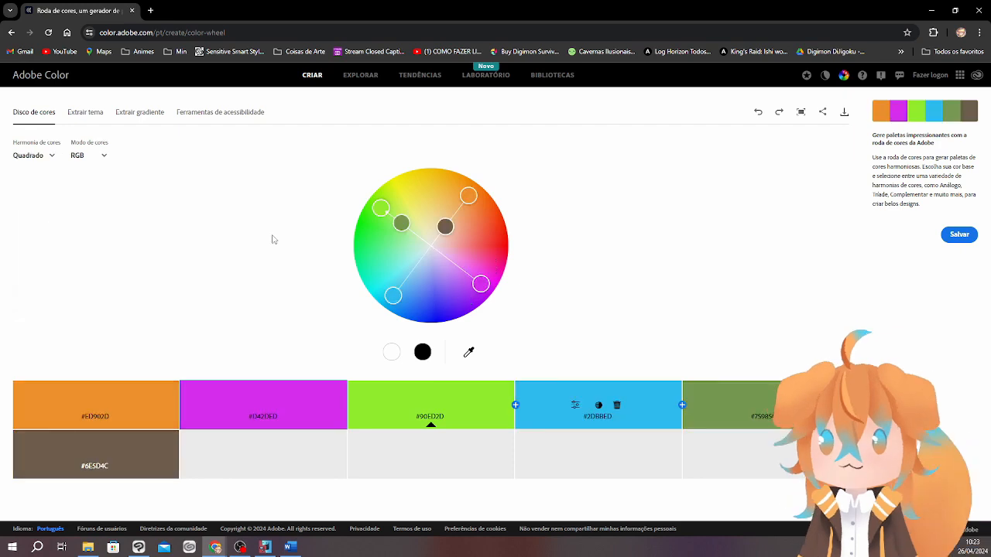
drag(480, 284, 365, 288)
drag(401, 209, 183, 377)
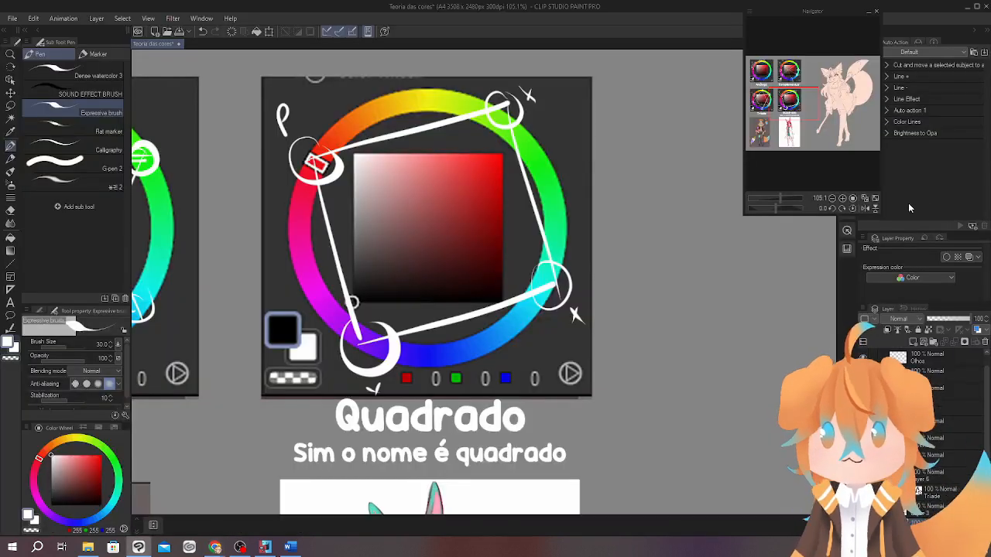
Back in Clip Studio Paint, sample the orange from the colour swatch beside the orange-haired character.
drag(658, 343, 675, 316)
drag(436, 437, 757, 187)
mouse_move(638, 407)
mouse_down()
mouse_move(639, 332)
mouse_move(508, 281)
mouse_move(569, 303)
mouse_move(596, 274)
mouse_up()
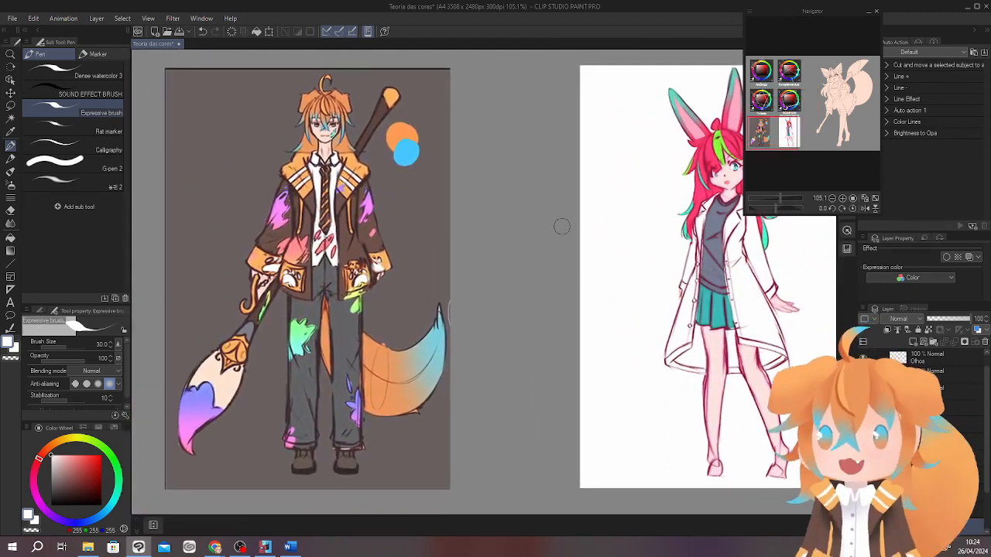
drag(527, 335, 578, 343)
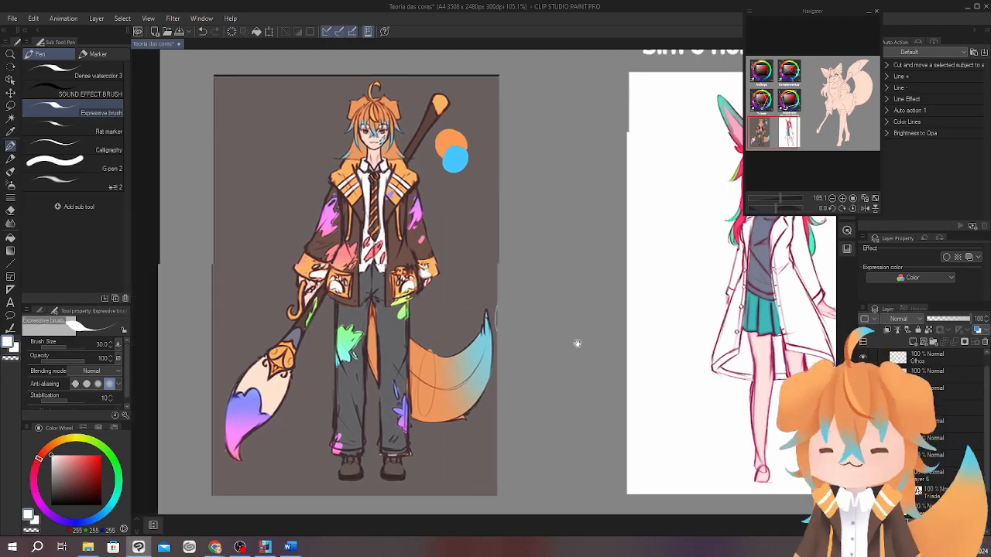
drag(345, 293, 569, 342)
drag(553, 345, 552, 423)
drag(586, 294, 607, 358)
scroll(607, 358, down, 10)
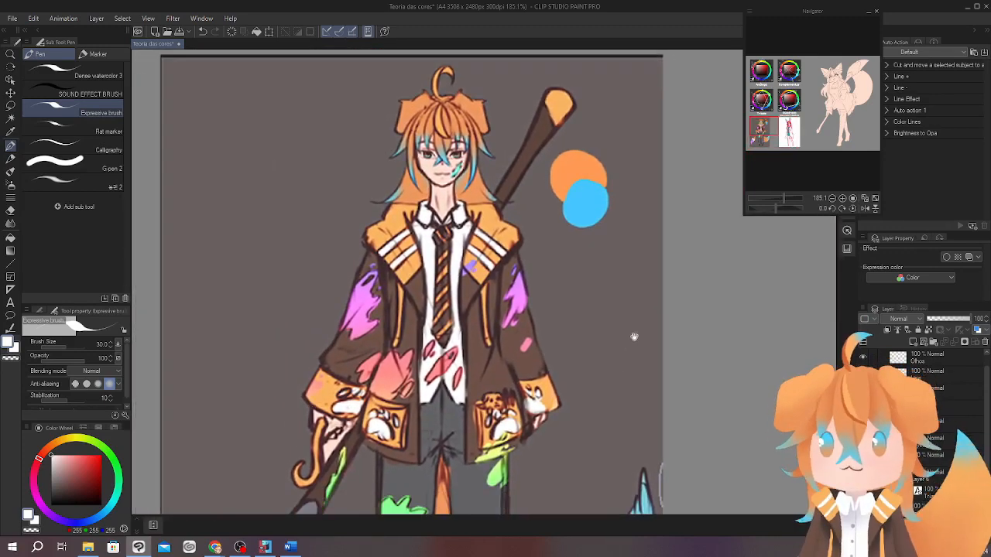
scroll(601, 292, up, 10)
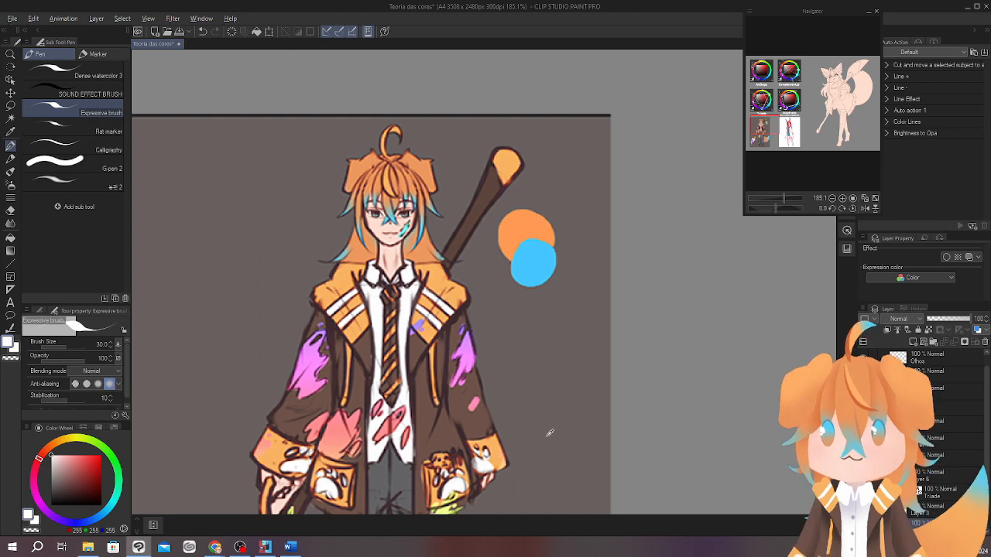
alt+click(514, 246)
drag(598, 369, 589, 353)
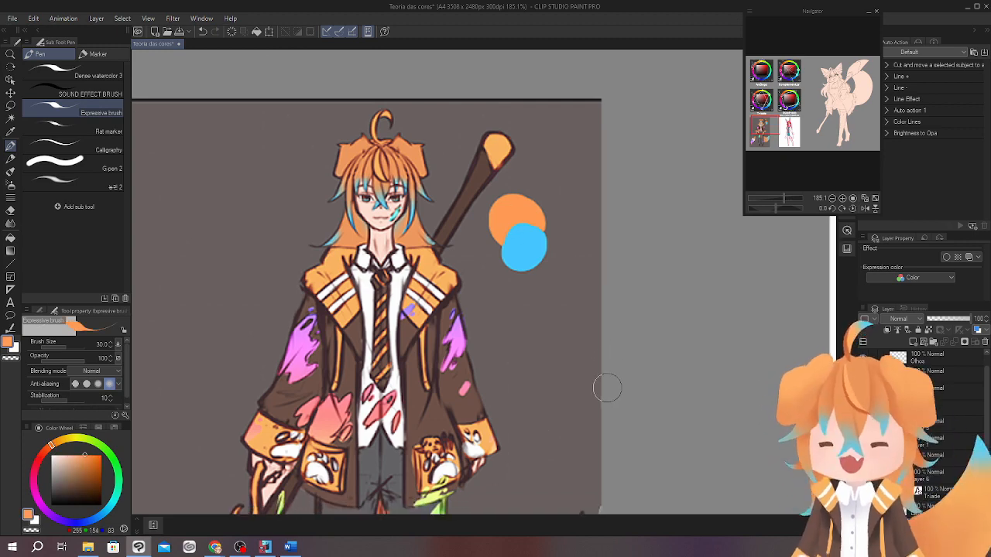
Capture the screen area showing the colour wheel with the sampled orange and copy it.
key(Print)
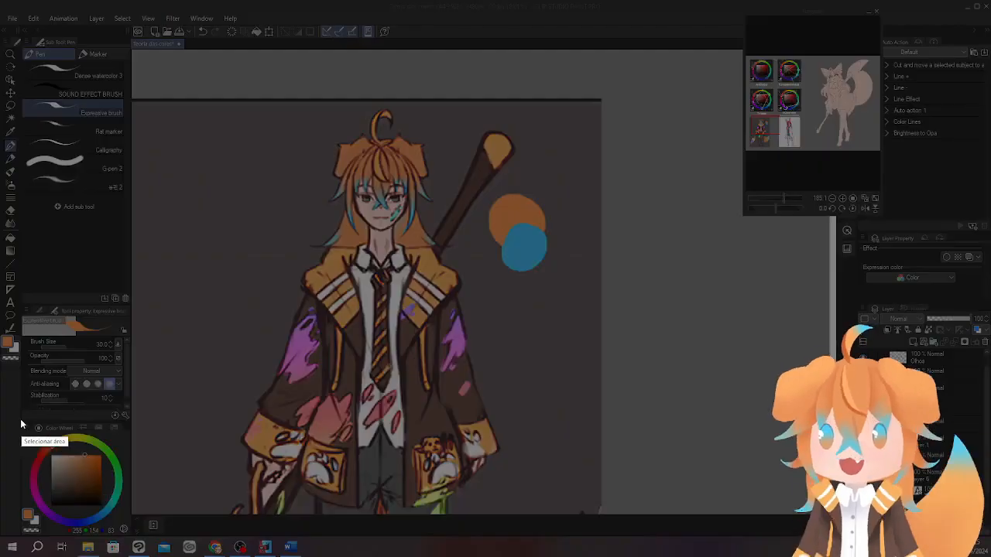
drag(20, 419, 132, 535)
key(ctrl+c)
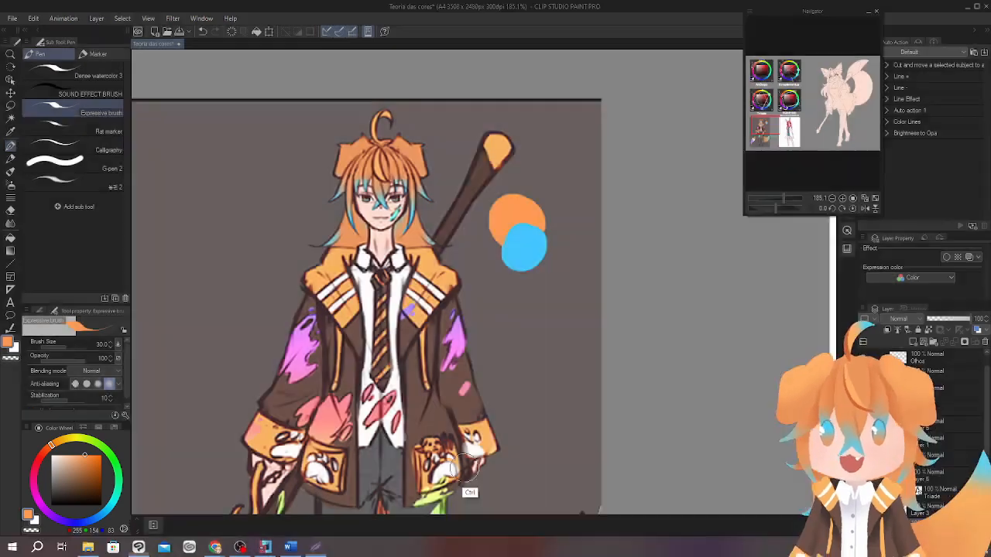
Paste the captured colour wheel and scale it into place beside the orange-haired character.
scroll(587, 370, down, 8)
drag(623, 302, 568, 333)
key(ctrl+t)
drag(579, 389, 526, 395)
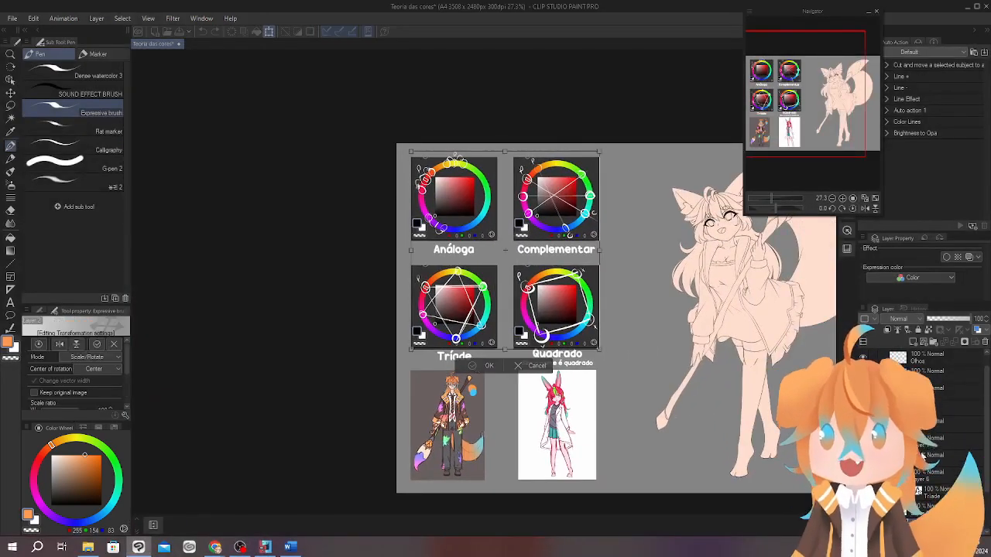
key(ctrl+v)
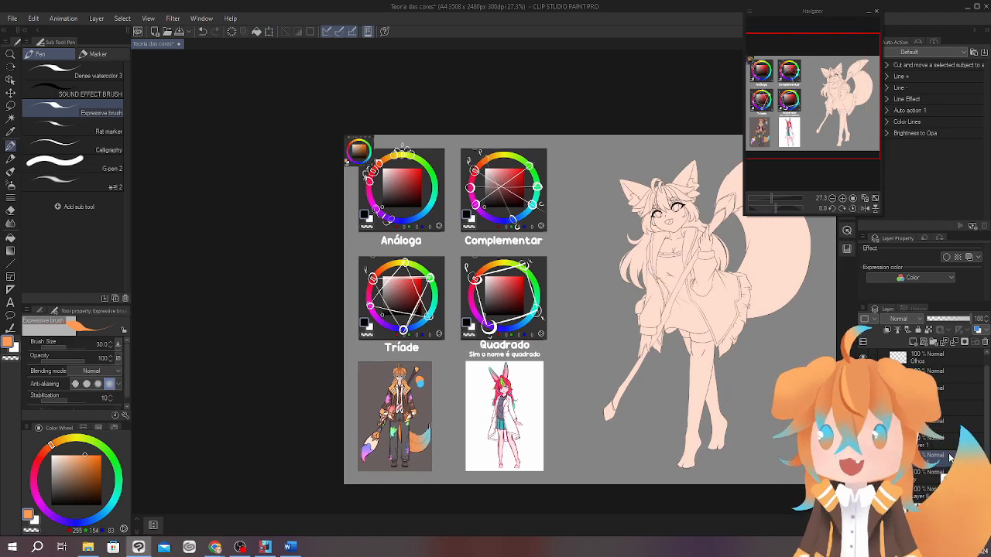
key(ctrl+t)
drag(376, 168, 462, 396)
click(419, 425)
mouse_move(408, 421)
mouse_down()
mouse_move(531, 307)
mouse_move(527, 378)
mouse_move(467, 358)
mouse_up()
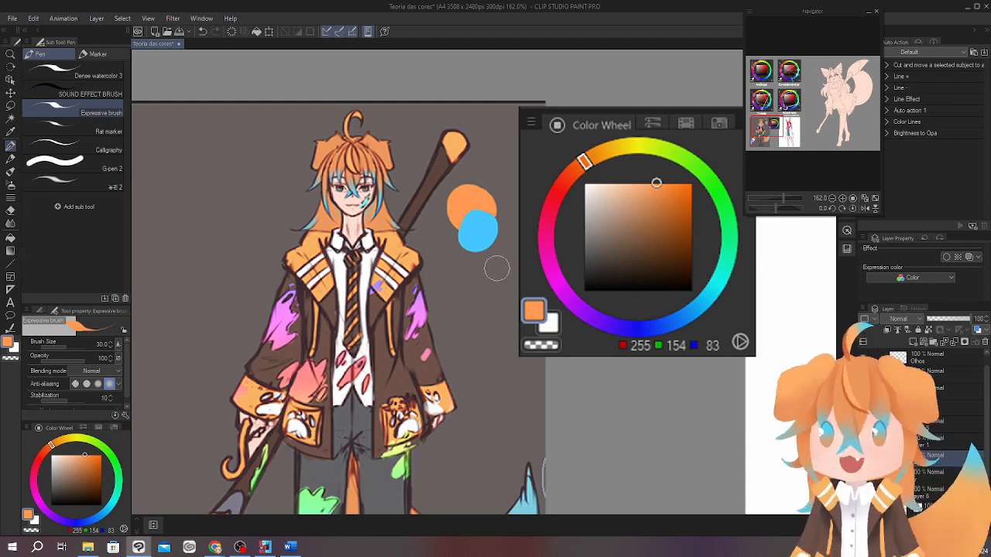
Circle the orange hue on the pasted wheel in white, draw a line to the opposite blue and circle that hue too.
drag(460, 277, 557, 266)
drag(643, 157, 479, 202)
key(x)
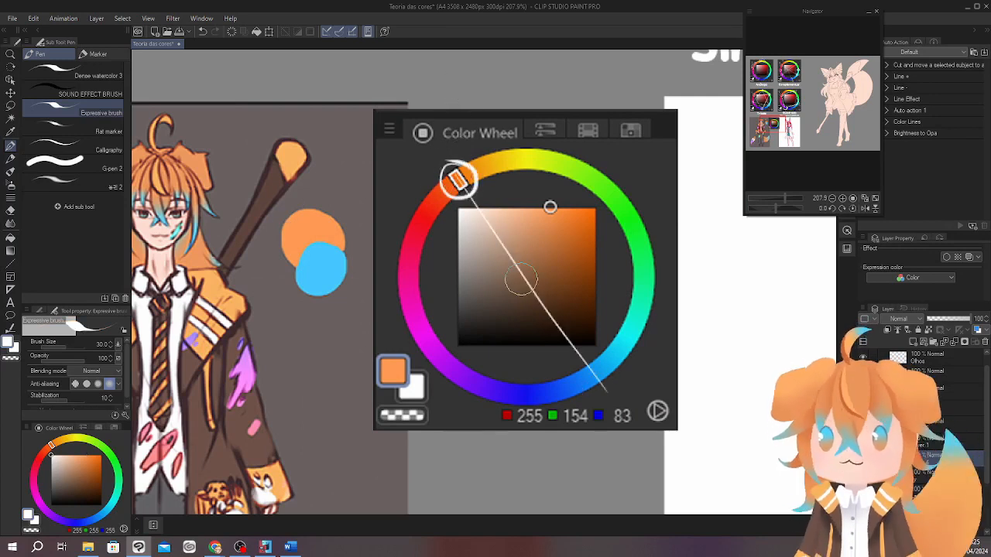
mouse_move(590, 357)
mouse_down()
mouse_move(590, 392)
mouse_move(583, 356)
mouse_move(606, 383)
mouse_move(659, 355)
mouse_move(679, 358)
mouse_up()
Sample the character's blue swatch and circle its matching light blue hue on the pasted wheel in white.
alt+click(337, 263)
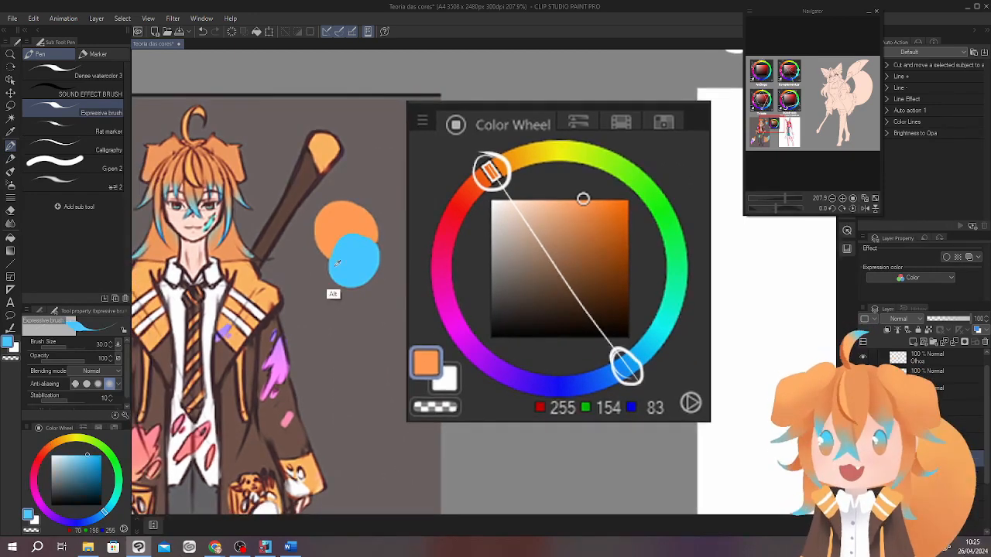
drag(633, 333, 652, 358)
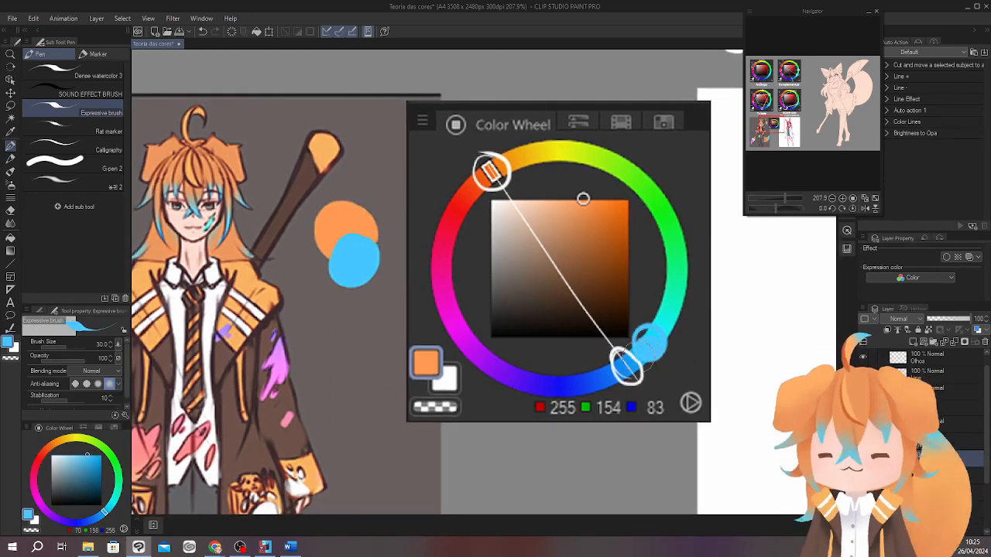
key(ctrl+z)
key(x)
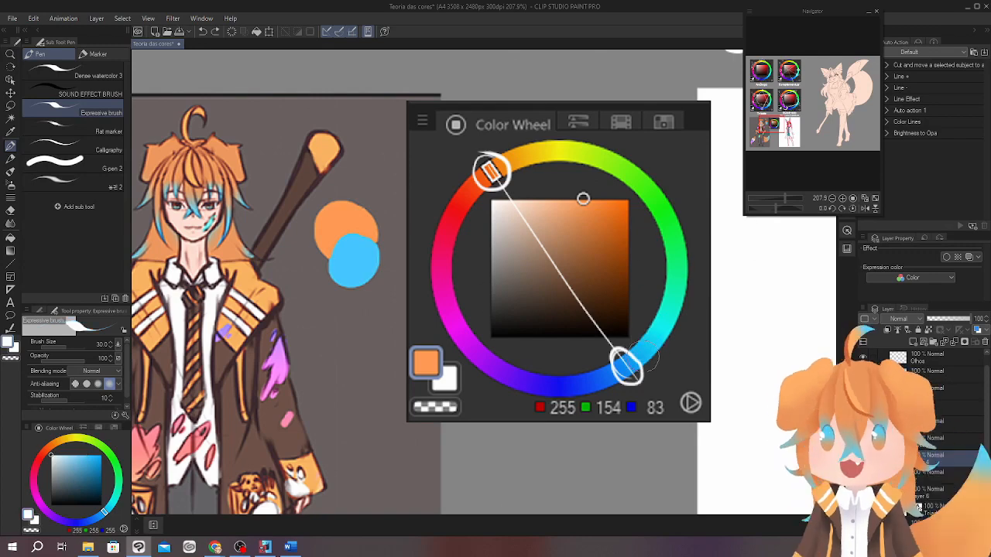
drag(635, 339, 653, 380)
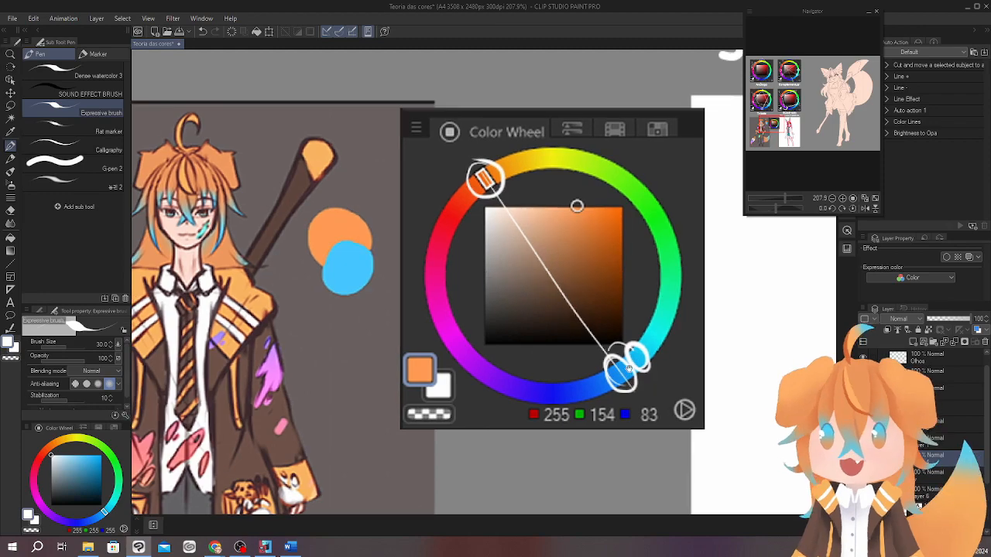
Point out the blue hair tips and paint a second orange swatch with a smaller blue part below the first pair.
drag(171, 226, 235, 214)
mouse_move(194, 209)
mouse_down()
mouse_move(229, 237)
mouse_move(218, 297)
mouse_up()
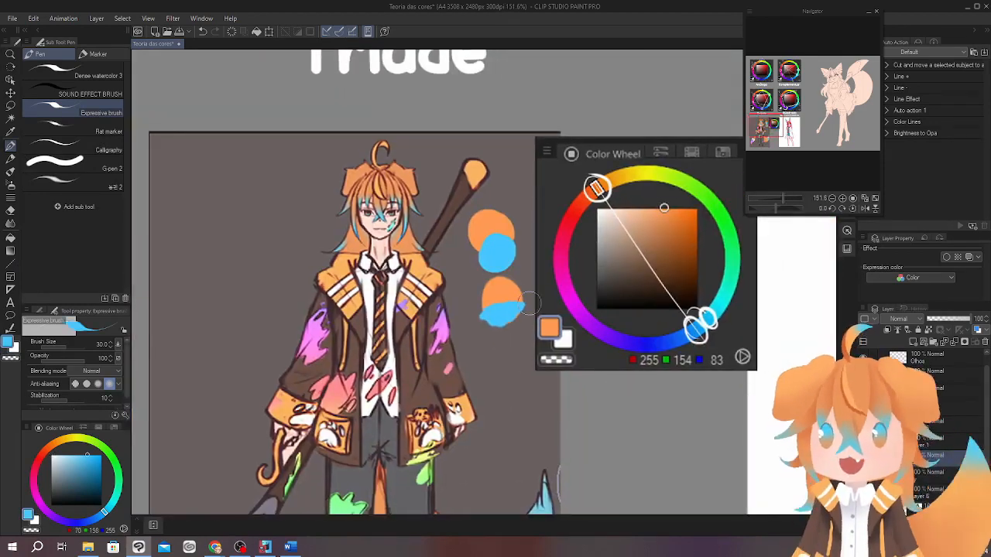
alt+click(507, 289)
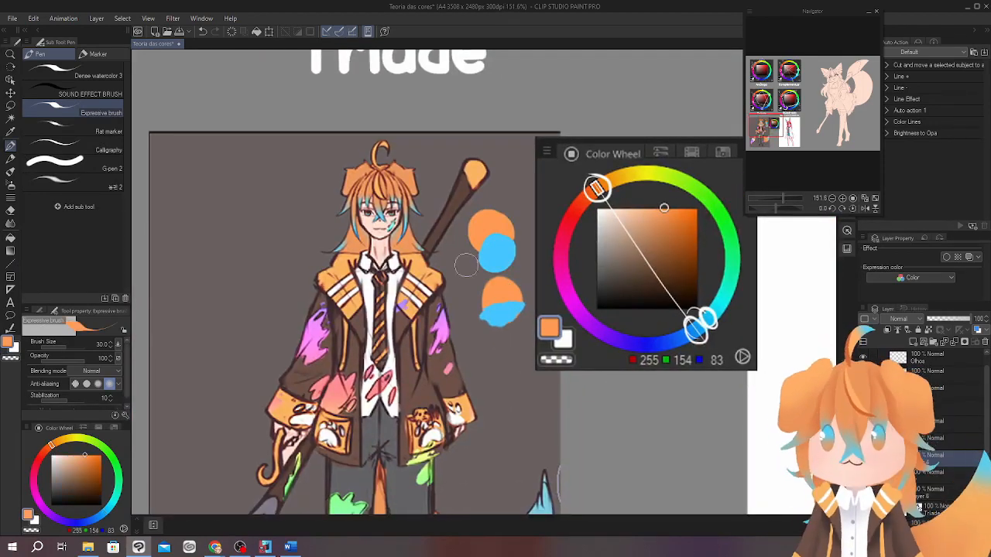
Draw a filled orange upright ellipse beside the orange-haired character's head as the base of an eye iris.
drag(369, 232, 410, 232)
drag(341, 215, 480, 297)
drag(391, 296, 492, 317)
click(10, 276)
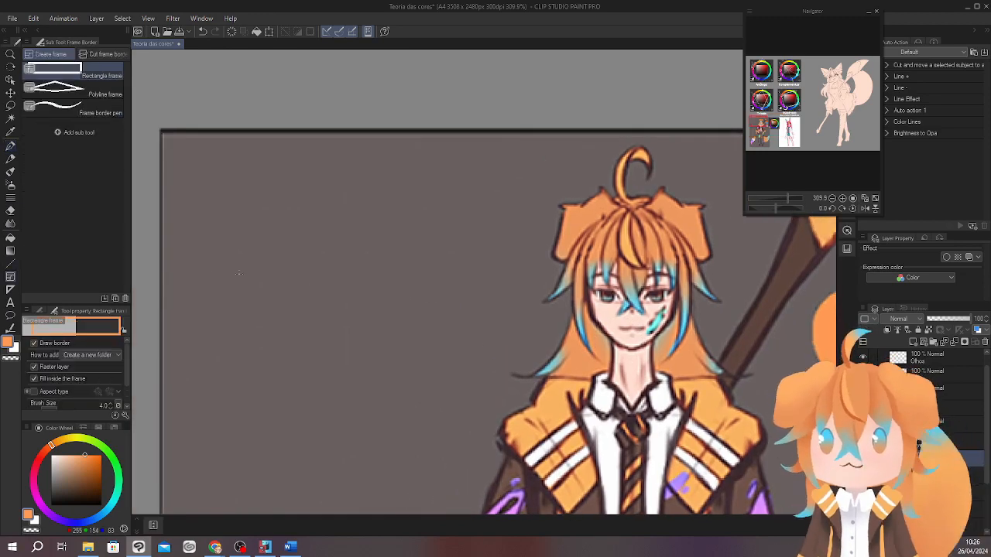
click(10, 264)
click(114, 223)
mouse_move(329, 208)
mouse_down()
mouse_move(380, 339)
mouse_move(381, 319)
mouse_up()
Shade the upper half of the orange ellipse in a darker reddish brown with the square painter brush.
key(b)
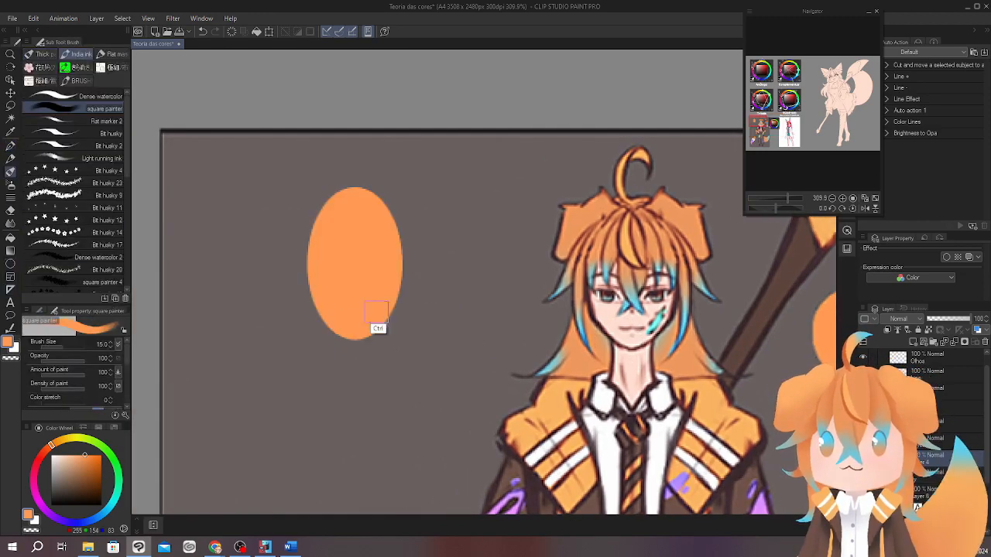
drag(315, 315, 340, 337)
click(85, 471)
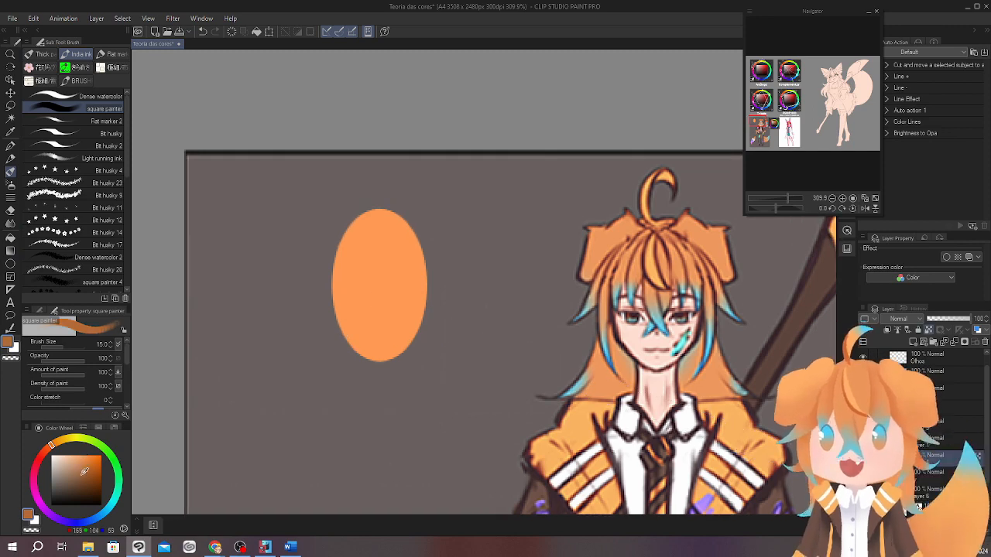
click(45, 449)
click(88, 474)
mouse_move(334, 291)
mouse_down()
mouse_move(379, 292)
mouse_move(365, 261)
mouse_move(436, 223)
mouse_move(389, 256)
mouse_move(422, 285)
mouse_up()
Paint a dark brown vertical pupil in the middle of the iris at brush size 7.
click(74, 489)
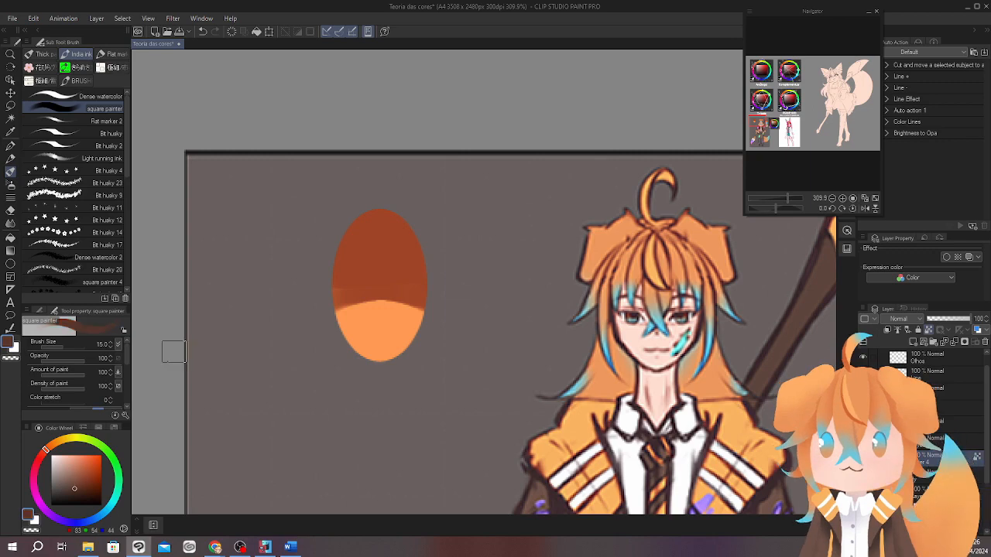
mouse_move(379, 309)
mouse_down()
mouse_move(383, 274)
mouse_move(386, 282)
mouse_up()
key(ctrl+z)
ctrl+click(387, 282)
Sample the pupil's dark brown and darken the top of the iris at brush size 15.
alt+click(395, 237)
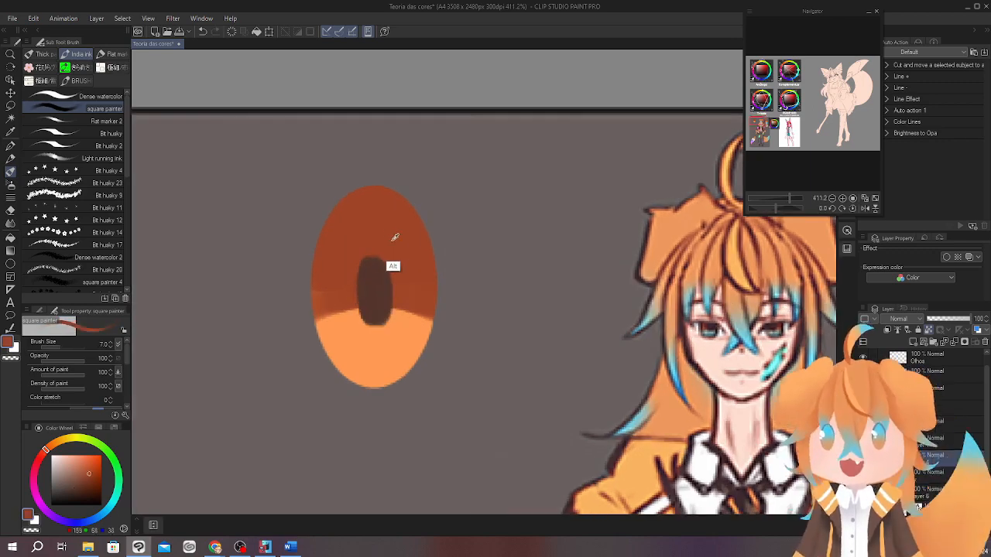
alt+click(373, 315)
key(bracketright)
key(bracketright)
key(bracketright)
key(bracketright)
mouse_move(381, 191)
mouse_down()
mouse_move(419, 259)
mouse_move(314, 266)
mouse_move(354, 270)
mouse_move(413, 217)
mouse_move(403, 262)
mouse_move(336, 236)
mouse_move(431, 268)
mouse_move(331, 269)
mouse_up()
Paint a light yellow-orange glow (RGB 255, 210, 141) in the lower part of the iris.
alt+click(381, 367)
click(73, 455)
click(59, 441)
mouse_move(379, 364)
mouse_down()
mouse_move(353, 360)
mouse_move(373, 345)
mouse_move(402, 360)
mouse_move(391, 387)
mouse_up()
drag(488, 319, 513, 341)
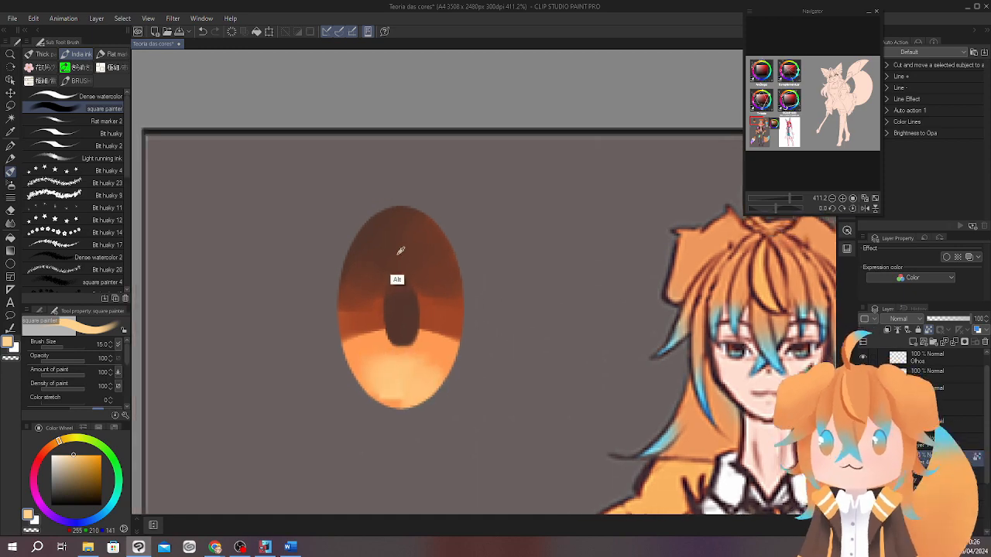
alt+click(400, 250)
drag(429, 286, 449, 263)
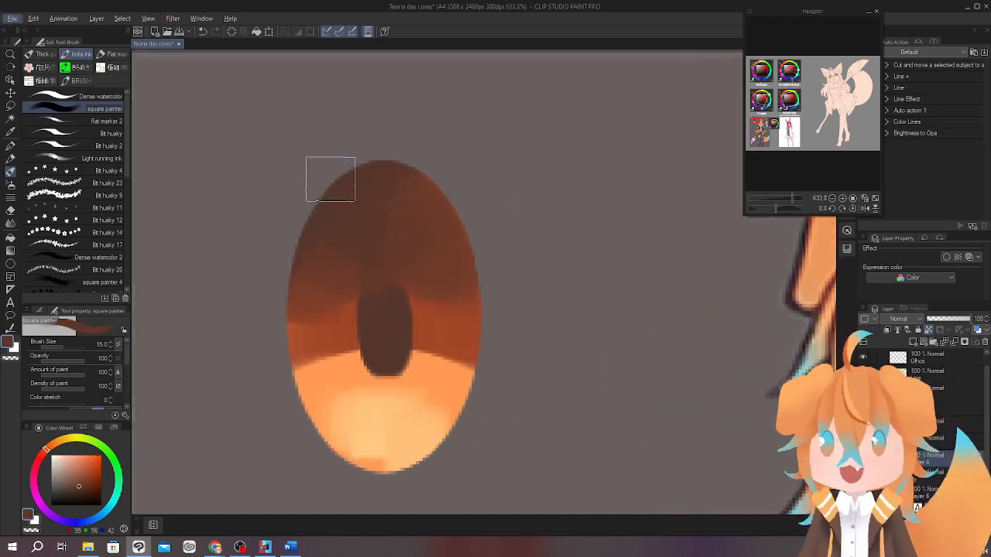
mouse_move(389, 130)
mouse_down()
mouse_move(349, 130)
mouse_move(259, 173)
mouse_up()
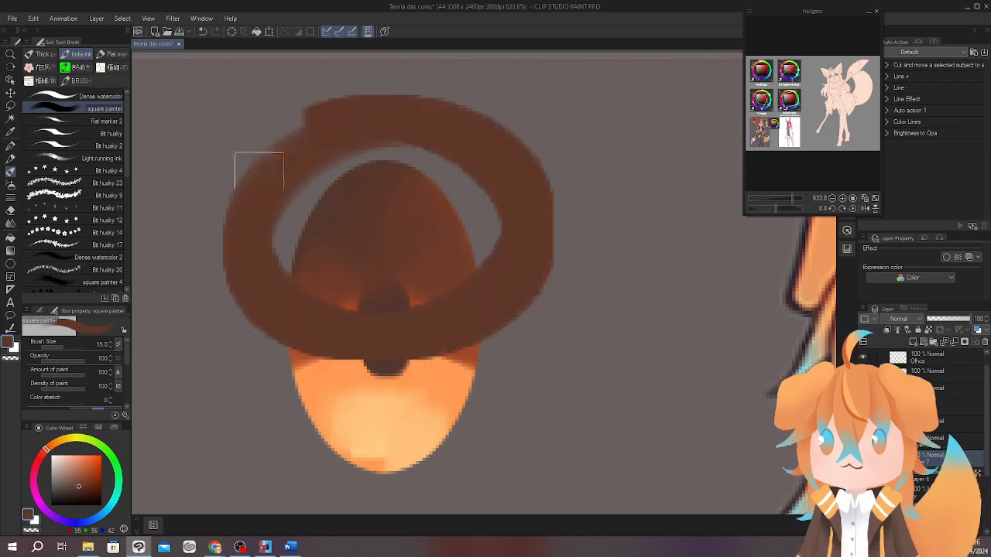
key(ctrl+z)
Pick a light blue and paint a reflection band across the upper part of the iris.
click(99, 518)
click(82, 455)
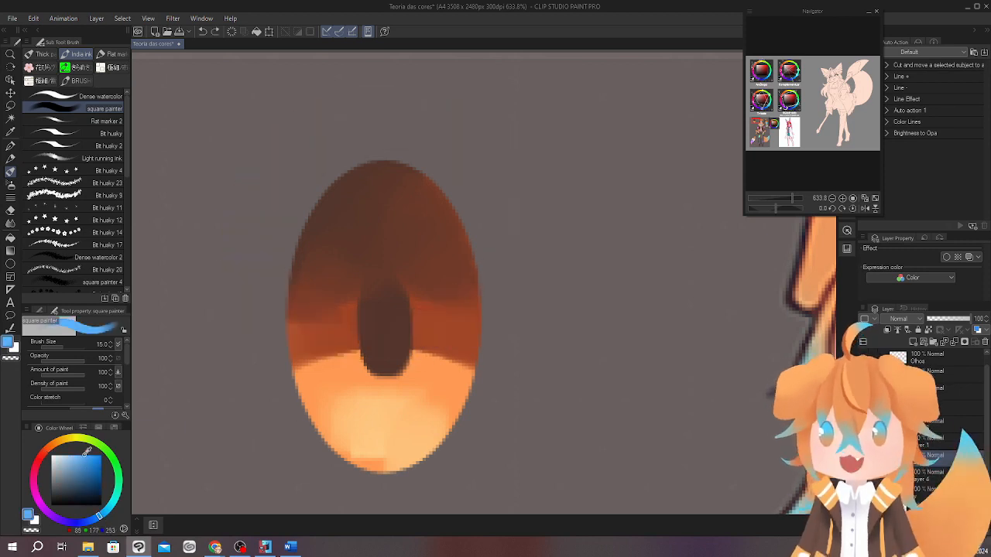
drag(485, 276, 449, 268)
mouse_move(444, 330)
mouse_down()
mouse_move(453, 270)
mouse_move(465, 267)
mouse_move(448, 367)
mouse_up()
key(bracketright)
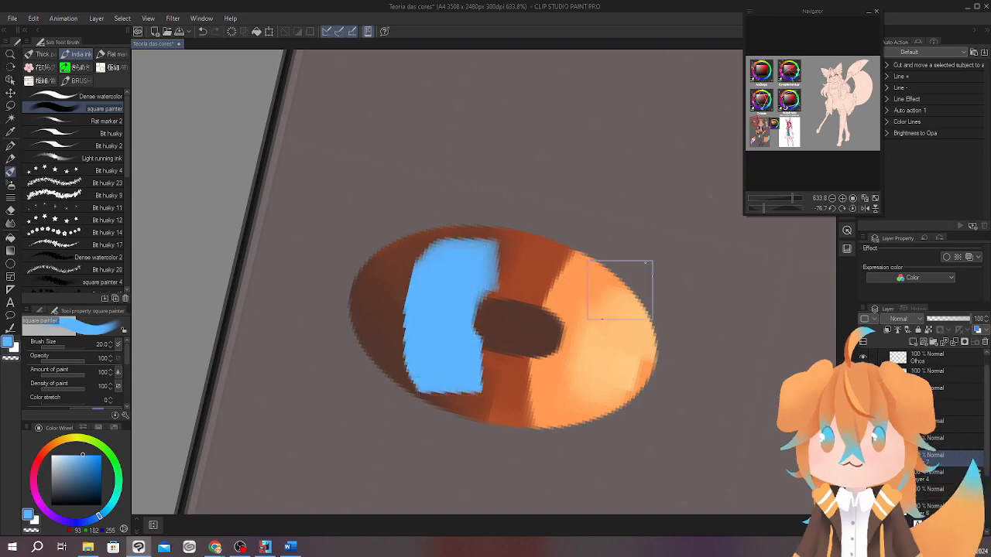
Rotate the canvas and erase a thin gap through the blue reflection on the iris.
key(r)
drag(613, 238, 517, 183)
key(e)
drag(439, 338, 491, 288)
mouse_move(509, 234)
mouse_down()
mouse_move(493, 228)
mouse_move(564, 268)
mouse_move(507, 257)
mouse_up()
Fade the blue reflection into the iris with the Soft eraser and reset the canvas rotation.
click(114, 93)
mouse_move(440, 266)
mouse_down()
mouse_move(396, 293)
mouse_move(378, 342)
mouse_up()
drag(526, 312, 477, 370)
scroll(548, 333, down, 5)
scroll(555, 339, up, 3)
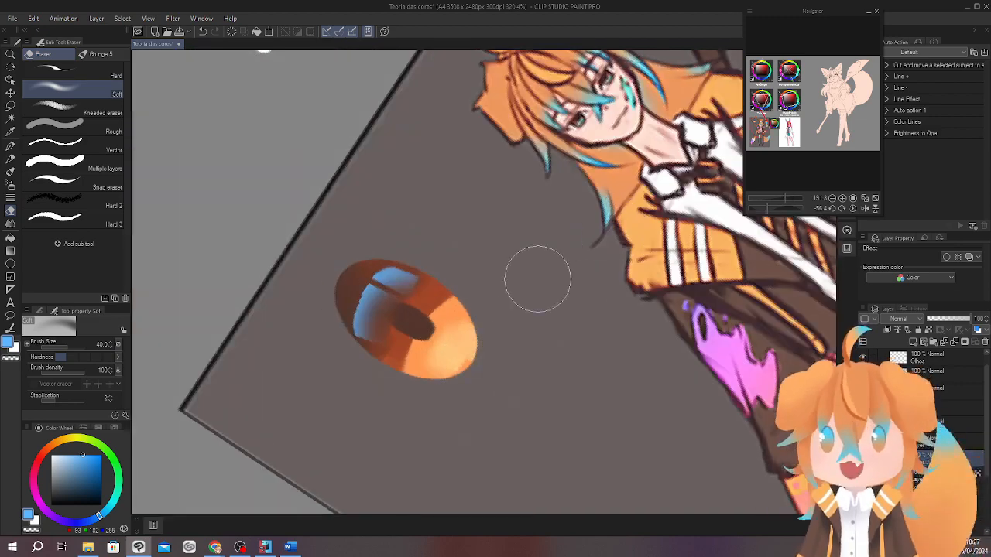
click(853, 208)
Circle the character's jacket and torso with a large white Expressive brush stroke.
drag(534, 355, 557, 383)
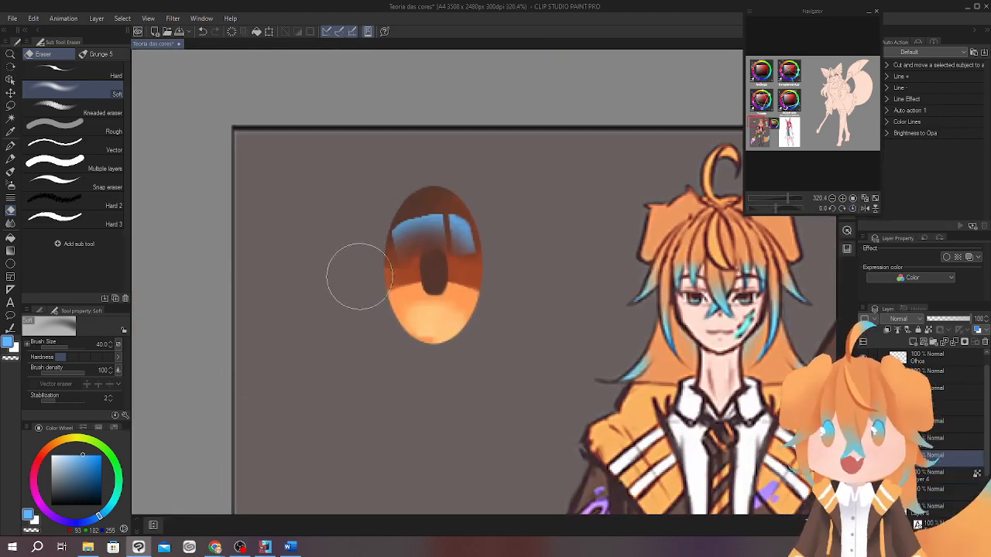
drag(701, 356, 588, 386)
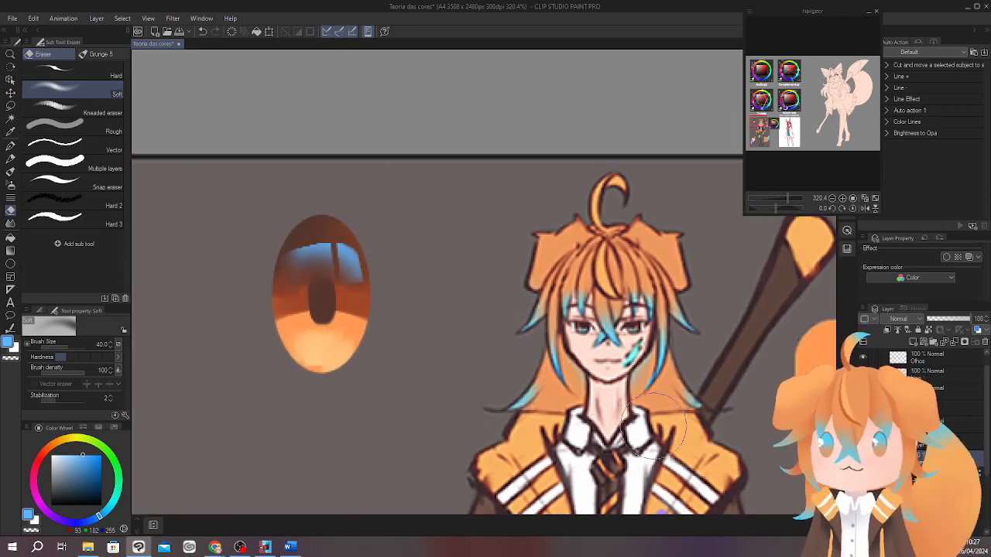
drag(716, 408, 617, 285)
scroll(624, 310, down, 3)
drag(728, 460, 640, 303)
key(b)
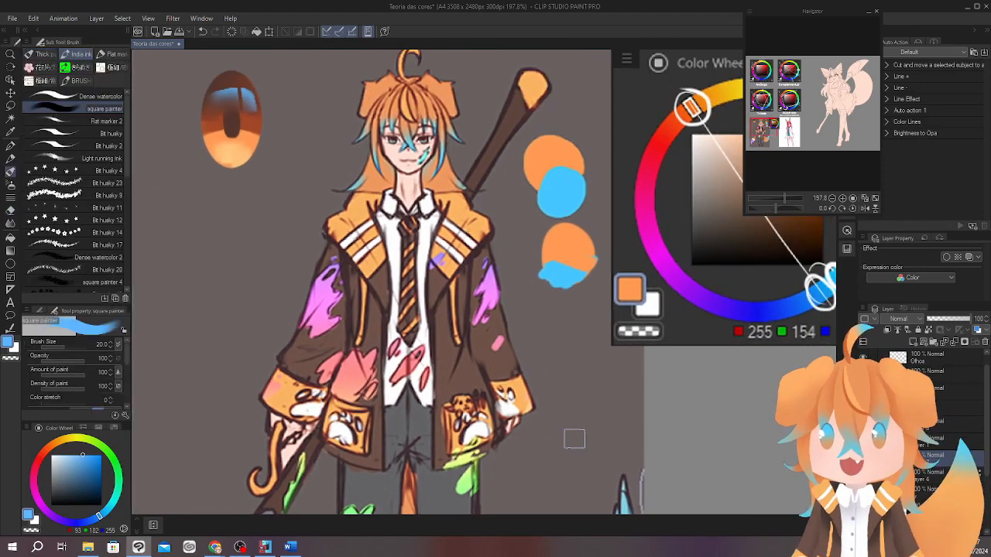
key(p)
drag(66, 472, 51, 455)
drag(323, 185, 314, 200)
mouse_move(321, 194)
mouse_down()
mouse_move(225, 422)
mouse_move(351, 186)
mouse_move(343, 191)
mouse_up()
drag(604, 399, 549, 336)
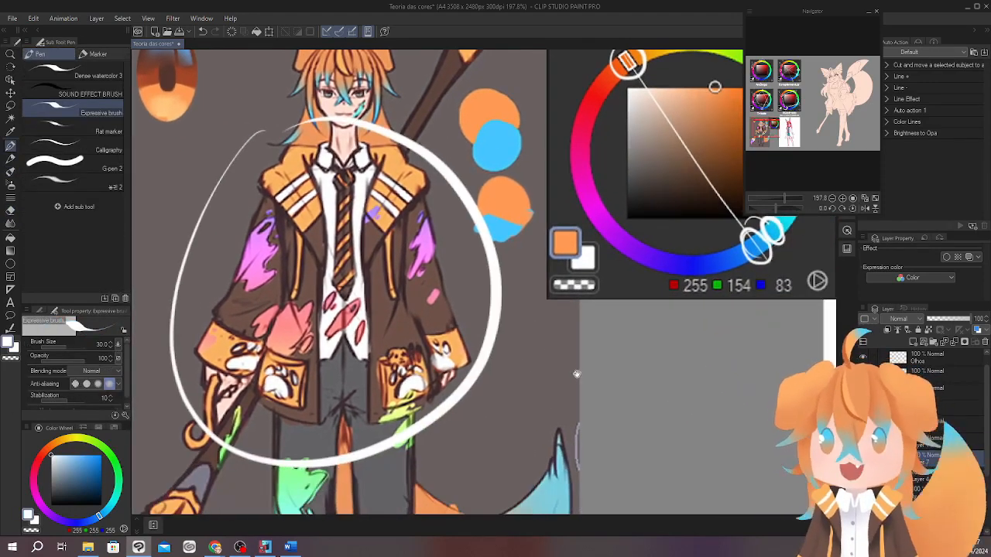
Circle the yellow-orange hue on the pasted wheel in white and paint a swatch in the jacket's sampled yellow-orange above the orange one.
drag(573, 379, 543, 425)
drag(561, 384, 539, 424)
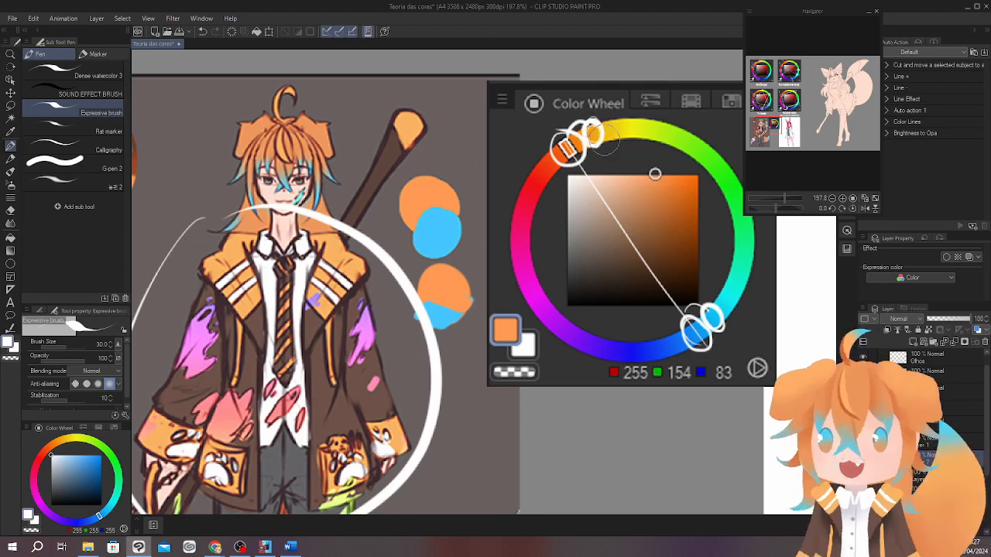
alt+click(348, 268)
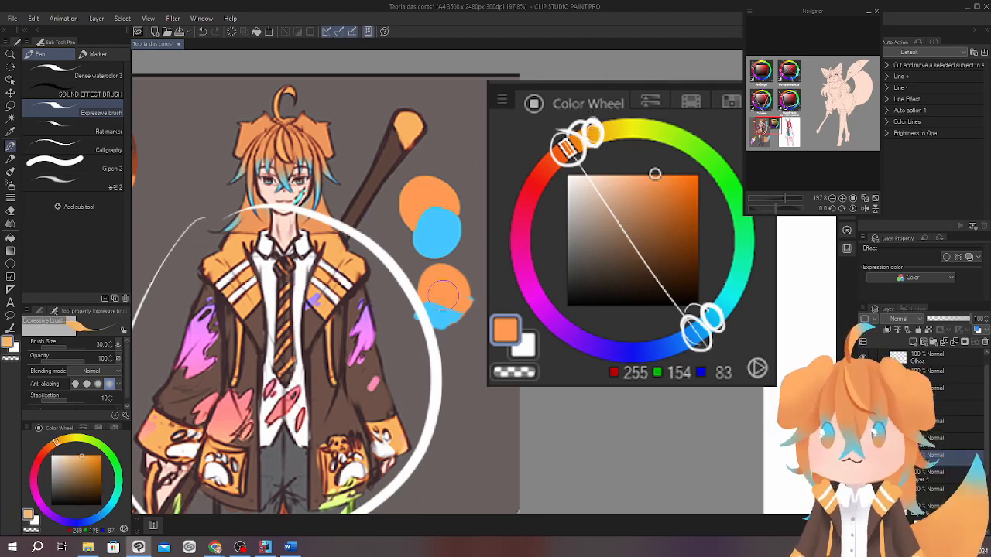
click(468, 172)
drag(583, 322, 594, 324)
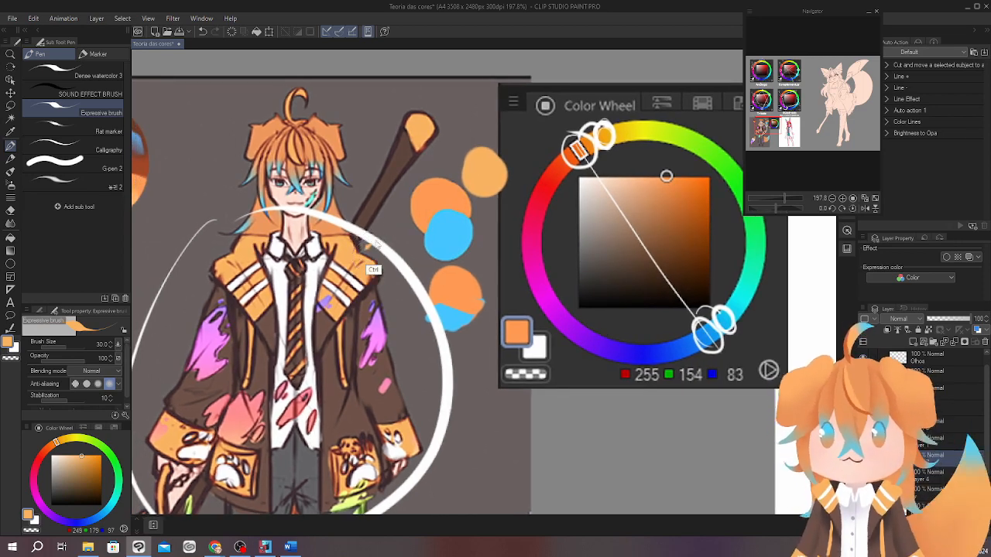
Draw a small yellow-orange arrow pointing at the hair curl on top of the character's head.
drag(655, 401, 689, 391)
drag(337, 95, 379, 95)
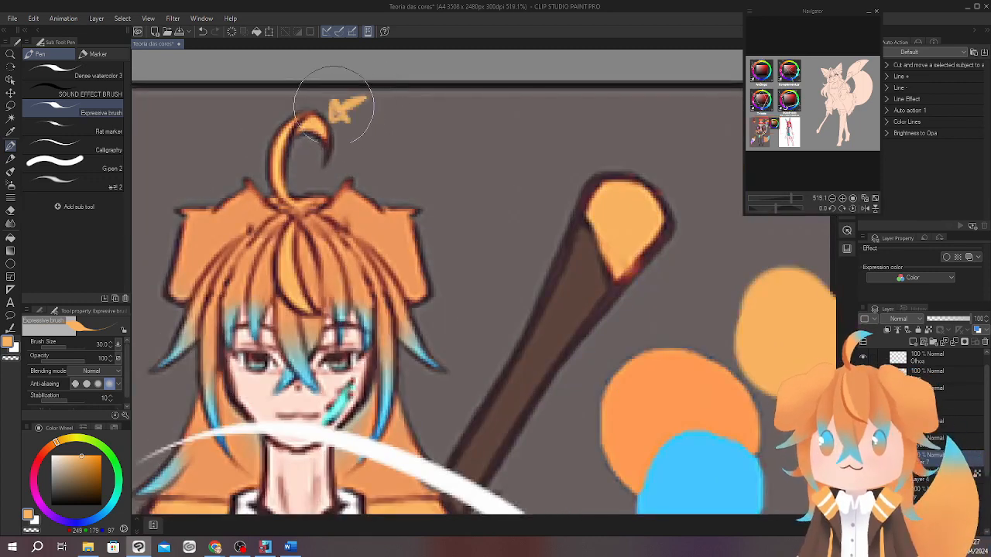
mouse_move(522, 226)
mouse_down()
mouse_move(519, 186)
mouse_move(492, 312)
mouse_up()
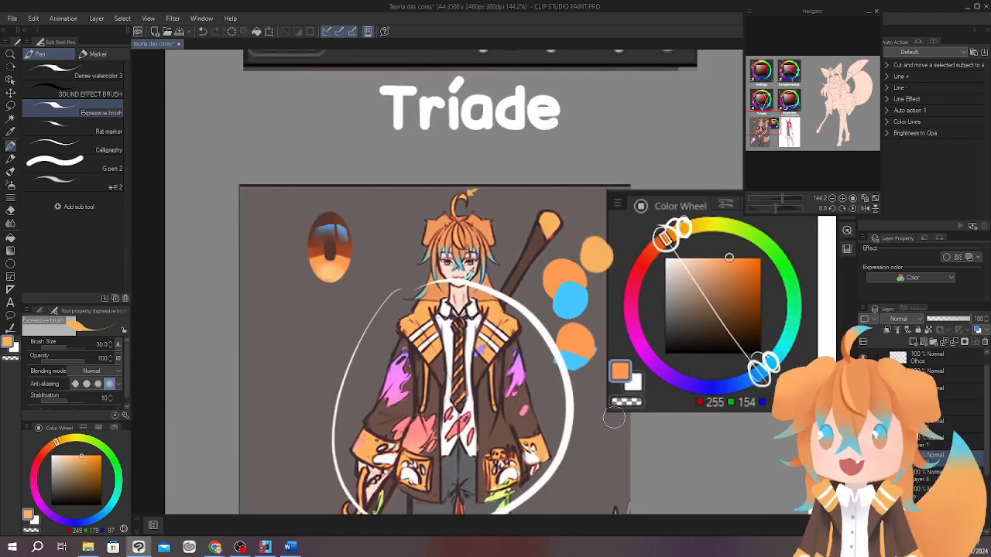
Circle the red-orange hue on the pasted wheel in white and pick a muted reddish brown of that hue.
drag(590, 373, 607, 293)
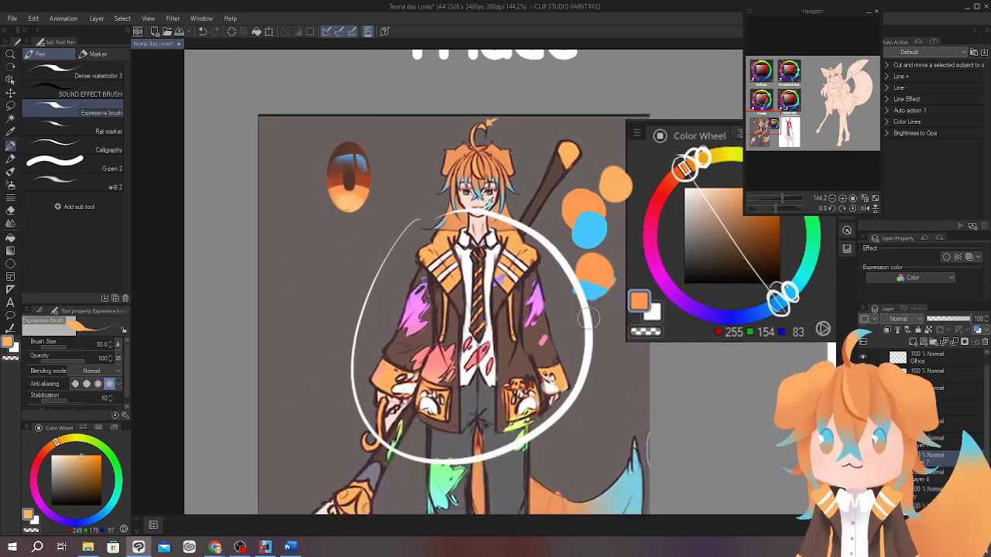
alt+click(588, 363)
mouse_move(563, 333)
mouse_down()
mouse_move(634, 273)
mouse_move(453, 384)
mouse_up()
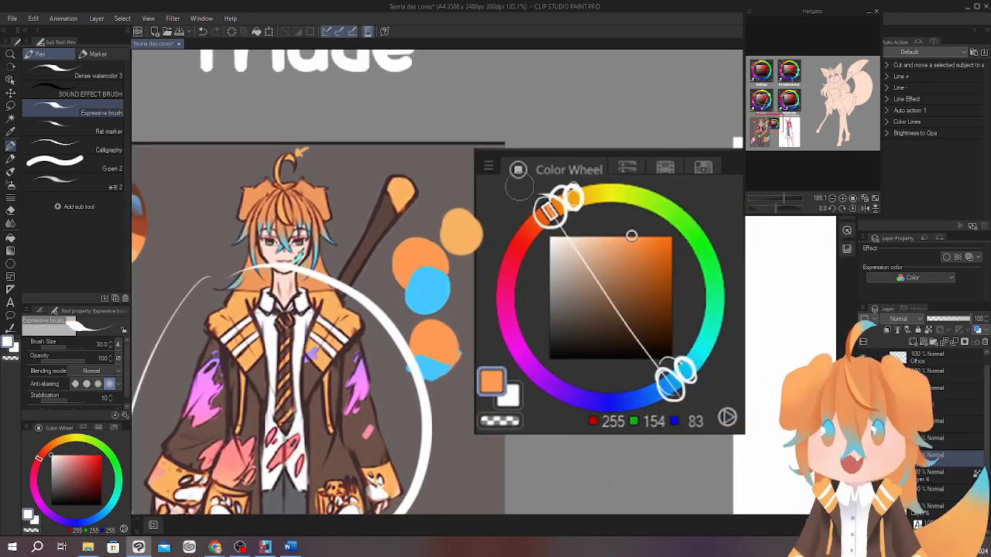
drag(536, 208, 526, 236)
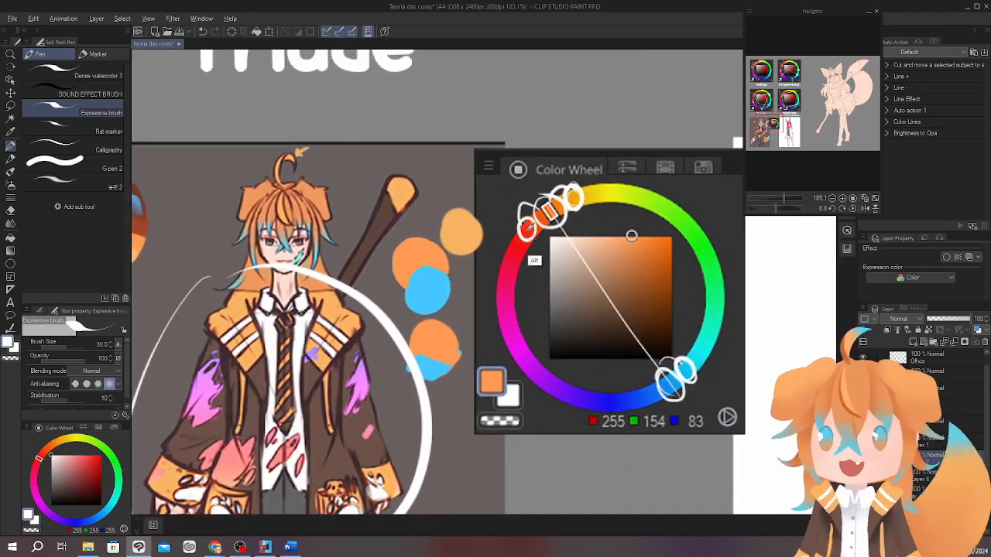
click(92, 457)
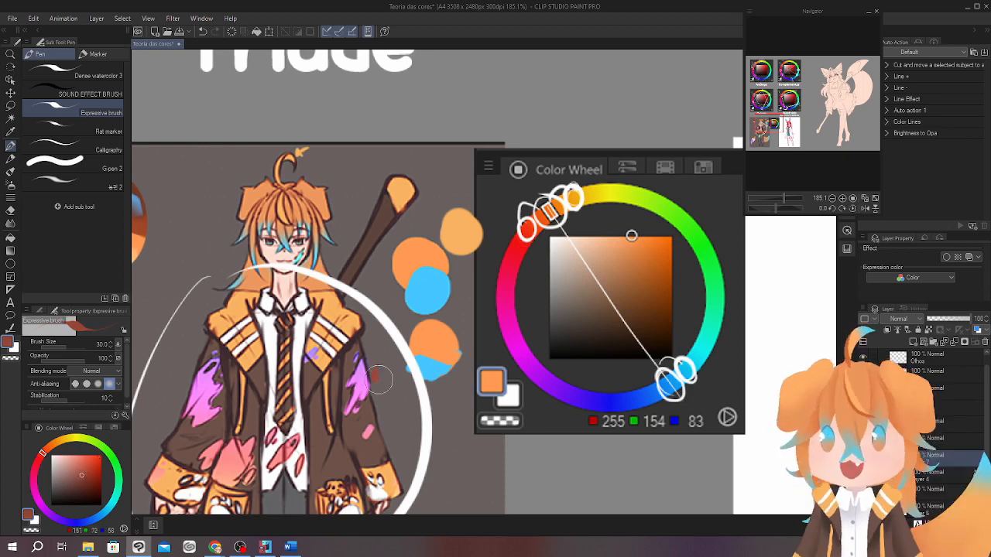
Sample the white of the character's shirt and paint a round white swatch below the pasted wheel.
drag(586, 430, 575, 330)
mouse_move(573, 380)
mouse_down()
mouse_move(595, 377)
mouse_move(643, 234)
mouse_move(624, 384)
mouse_move(606, 412)
mouse_up()
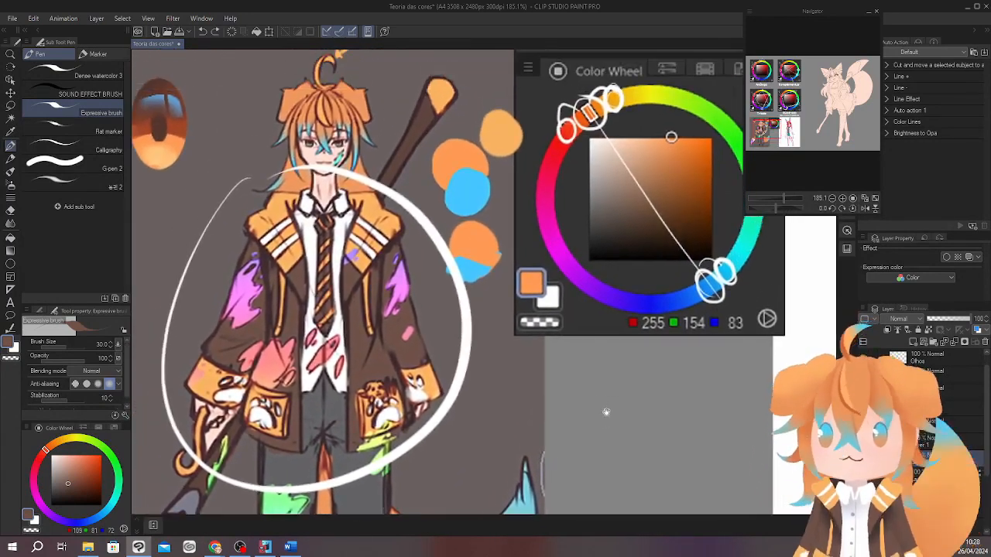
alt+click(333, 263)
mouse_move(629, 369)
mouse_down()
mouse_move(604, 314)
mouse_move(601, 336)
mouse_up()
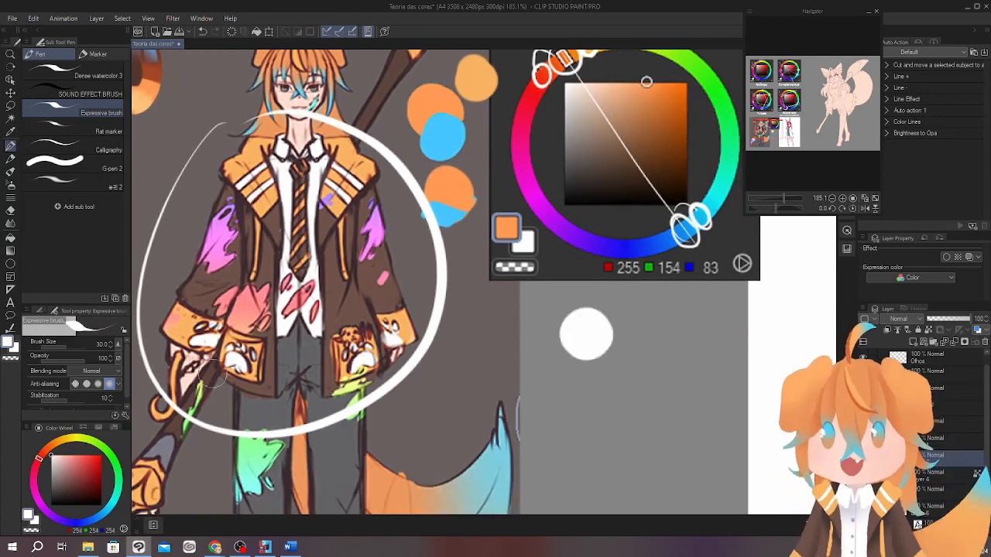
Sample the trousers' grey and a near-black from the character and paint both as round swatches overlapping below the white one.
alt+click(313, 377)
mouse_move(588, 350)
mouse_down()
mouse_move(590, 391)
mouse_move(572, 394)
mouse_move(600, 387)
mouse_up()
alt+click(427, 359)
key(ctrl+z)
mouse_move(664, 399)
mouse_down()
mouse_move(610, 364)
mouse_move(632, 398)
mouse_move(647, 348)
mouse_up()
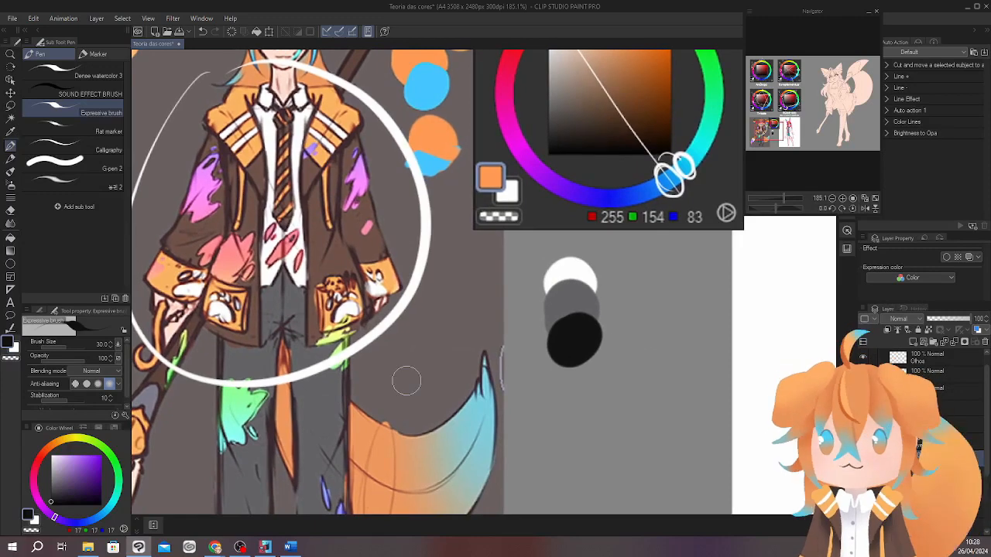
drag(742, 325, 698, 334)
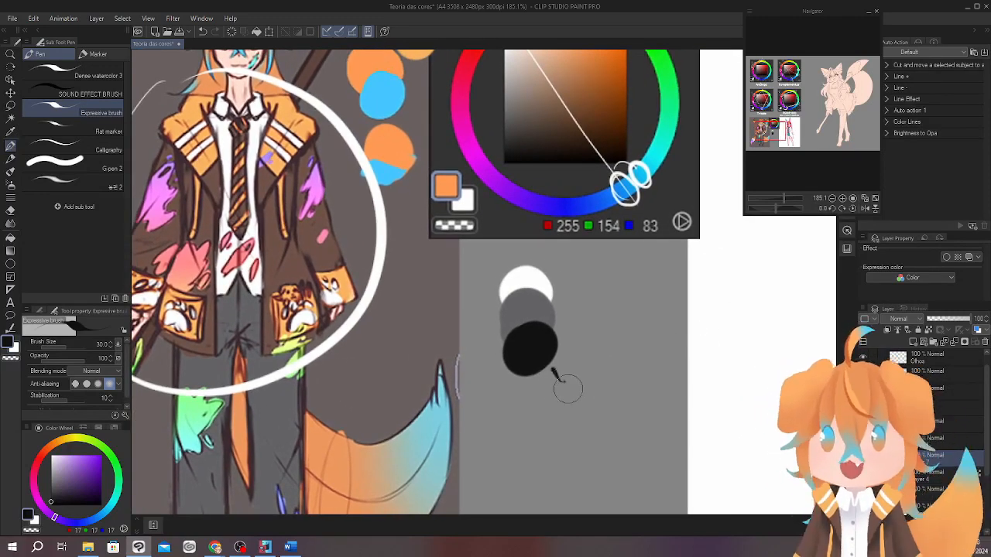
key(ctrl)
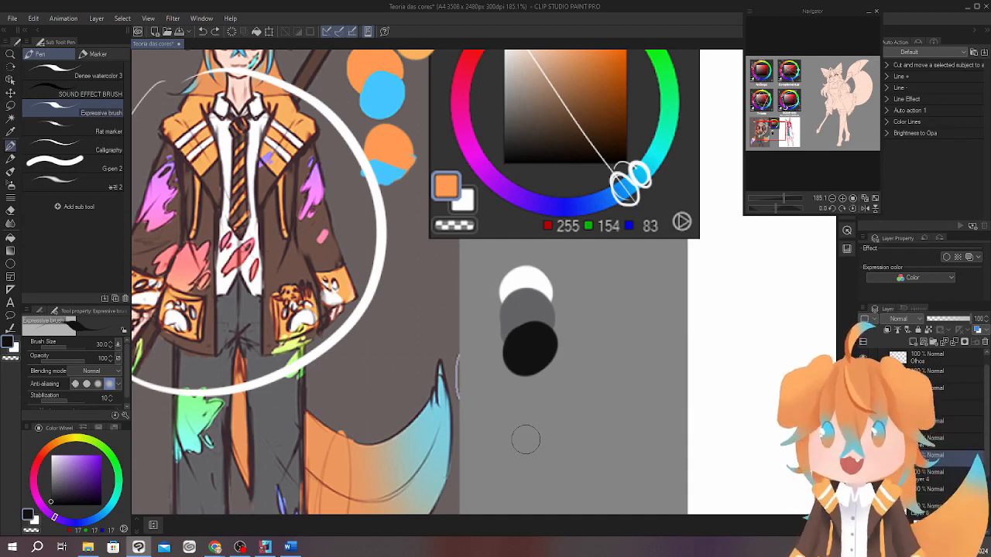
Pick slightly lighter blacks and paint dark grey swatches beside and below the near-black one.
click(54, 492)
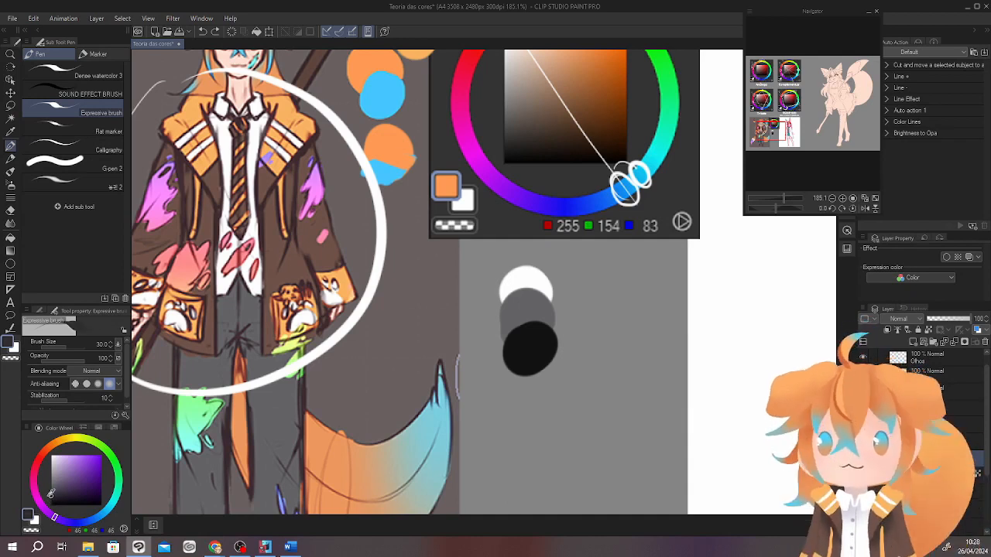
mouse_move(573, 333)
mouse_down()
mouse_move(593, 336)
mouse_move(581, 349)
mouse_move(581, 336)
mouse_move(595, 346)
mouse_move(588, 365)
mouse_move(569, 392)
mouse_move(542, 388)
mouse_move(531, 409)
mouse_up()
click(50, 497)
click(50, 497)
scroll(585, 402, up, 3)
Shade the lowest dark grey swatch with the sampled near-black and add highlights in the sampled mid grey.
alt+click(472, 331)
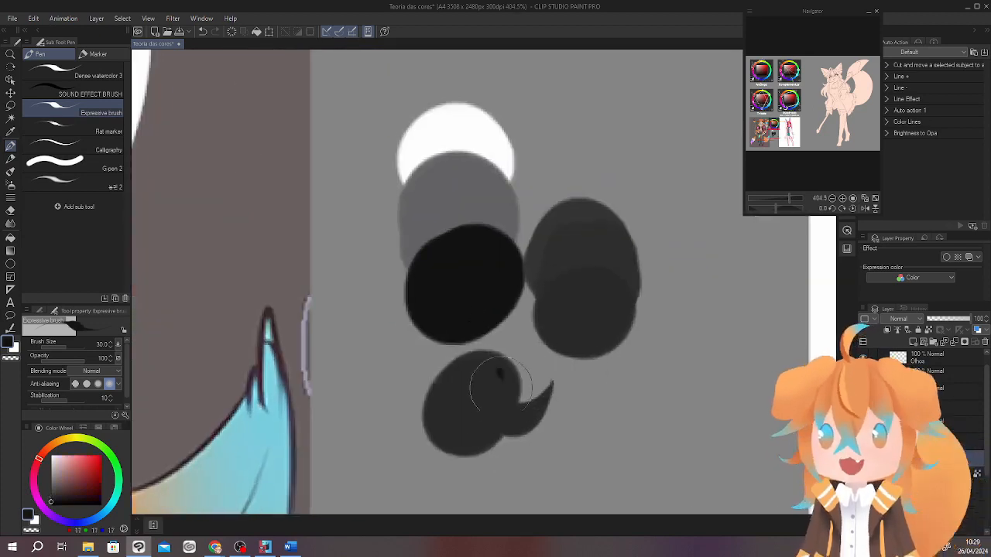
mouse_move(502, 377)
mouse_down()
mouse_move(498, 402)
mouse_move(504, 375)
mouse_move(462, 380)
mouse_up()
alt+click(479, 214)
scroll(604, 378, down, 5)
scroll(588, 375, up, 2)
drag(639, 407, 687, 365)
mouse_move(692, 405)
mouse_down()
mouse_move(672, 384)
mouse_move(656, 397)
mouse_up()
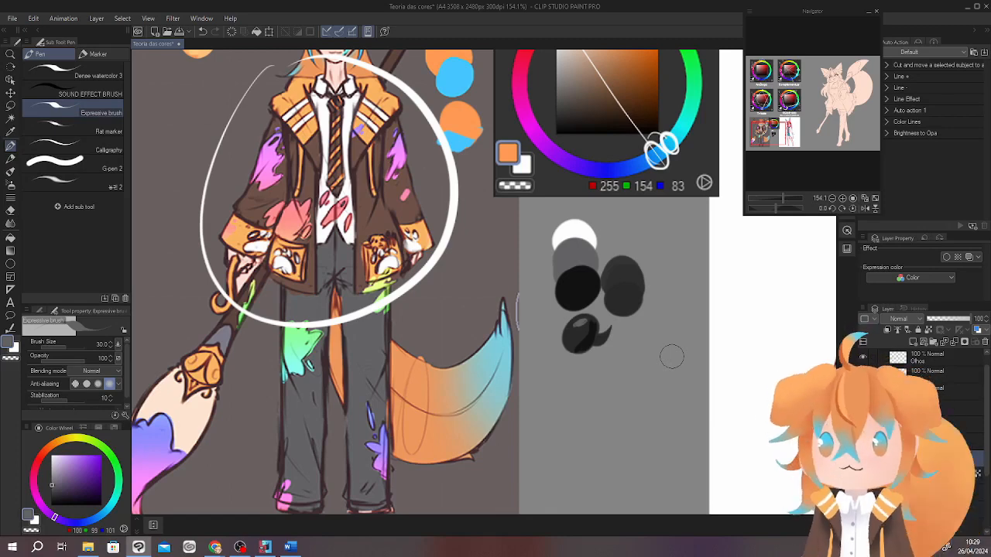
Sample the hot pink from the rabbit-eared character's hair.
drag(648, 377, 345, 338)
mouse_move(526, 288)
mouse_down()
mouse_move(555, 294)
mouse_move(545, 326)
mouse_move(528, 302)
mouse_up()
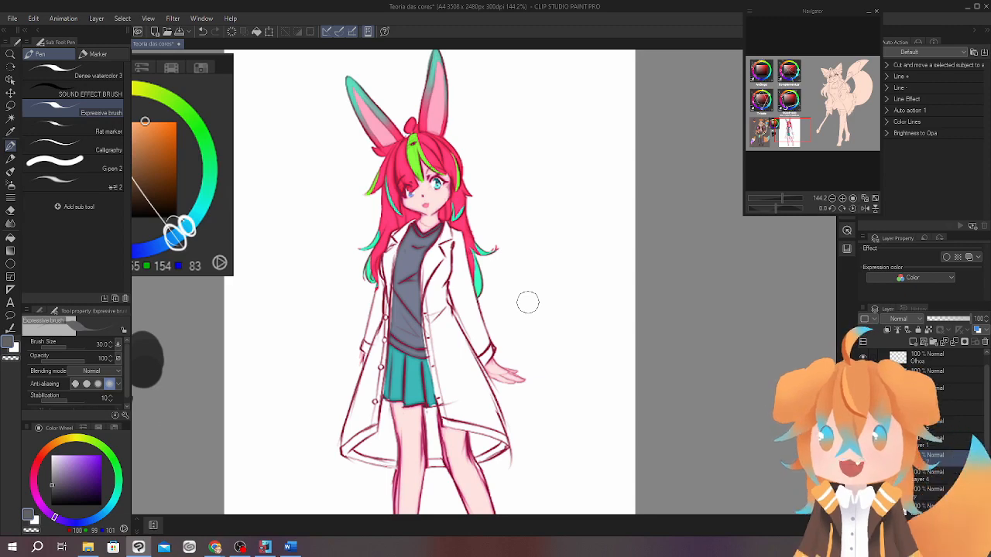
drag(703, 342, 714, 207)
drag(700, 252, 681, 424)
mouse_move(444, 263)
mouse_down()
mouse_move(468, 206)
mouse_move(496, 202)
mouse_up()
drag(601, 265, 609, 315)
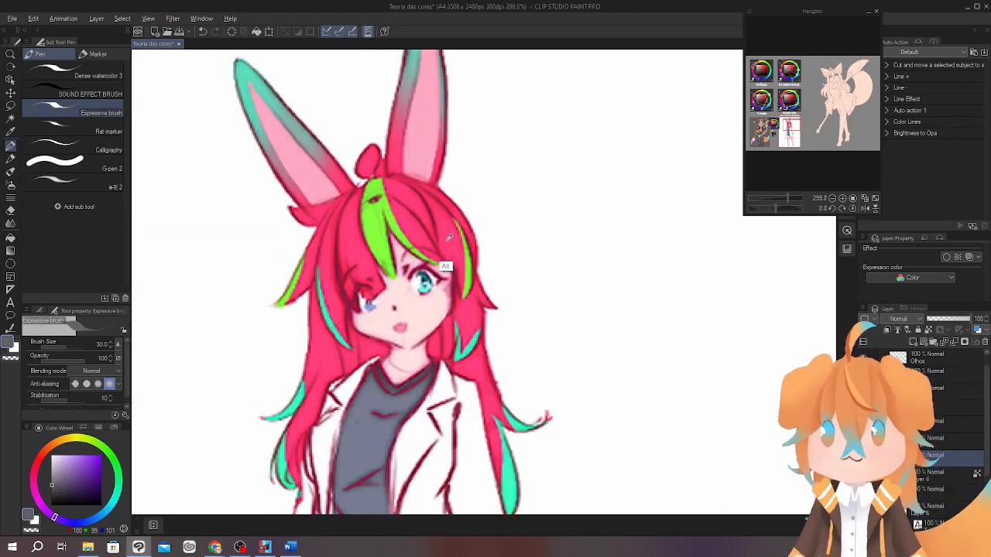
alt+click(449, 239)
Capture the colour wheel showing the hair's pink and paste it onto the canvas.
drag(727, 312, 715, 318)
drag(763, 349, 738, 345)
mouse_move(751, 345)
mouse_down()
mouse_move(704, 314)
mouse_move(708, 296)
mouse_up()
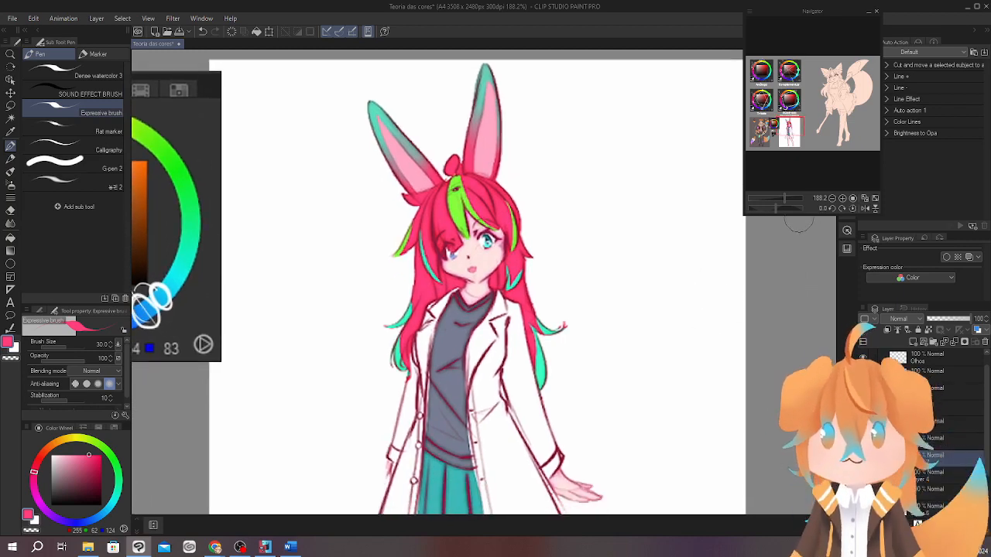
drag(711, 313, 681, 311)
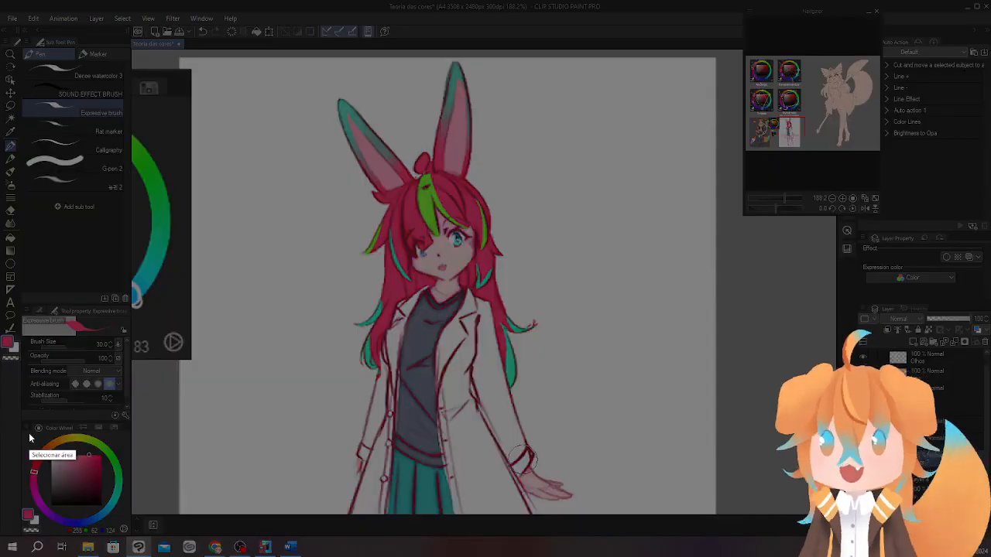
drag(23, 421, 133, 536)
key(ctrl+c)
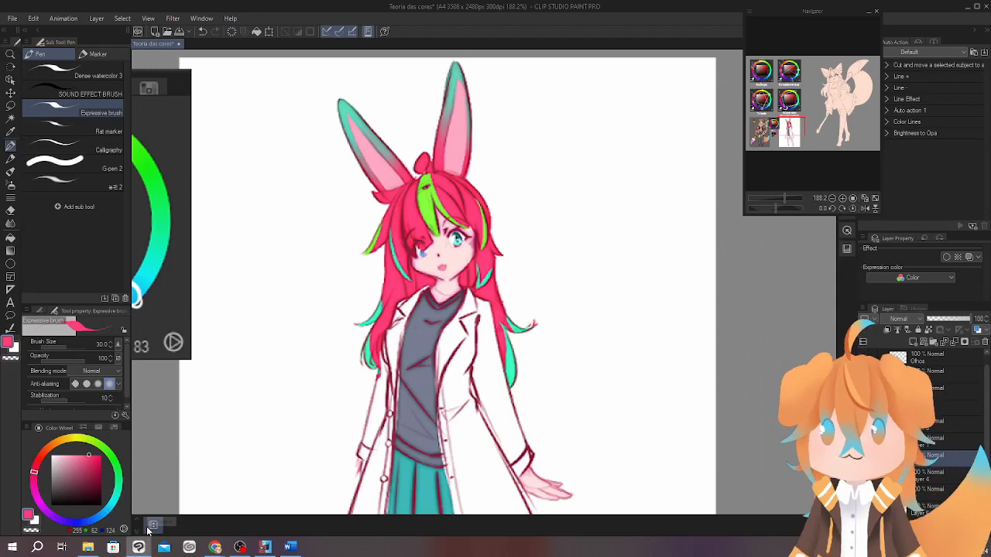
key(ctrl+v)
Move the pasted wheel beside the rabbit-eared character's head, scale it to fit there and apply the transformation.
key(ctrl+t)
drag(555, 390, 496, 355)
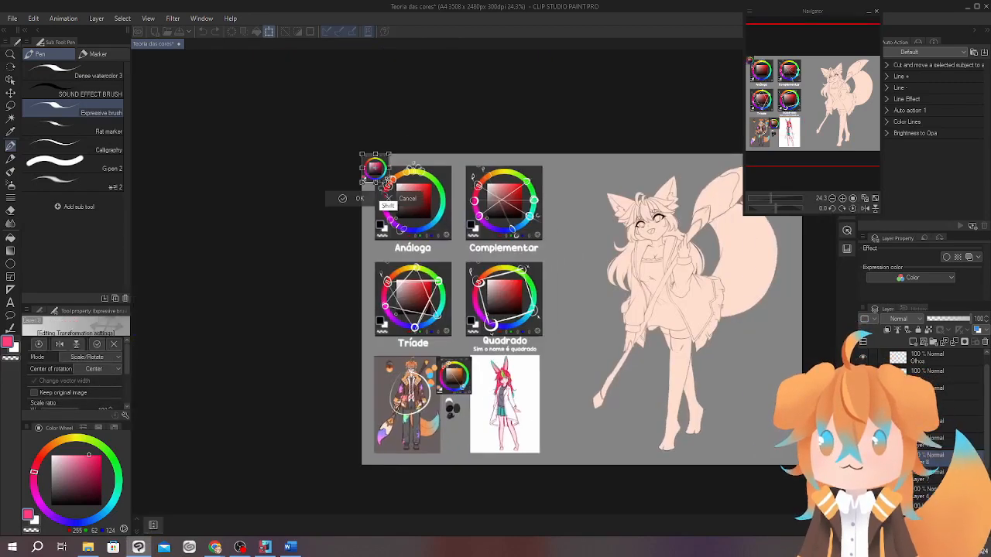
drag(388, 182, 554, 388)
scroll(553, 388, up, 6)
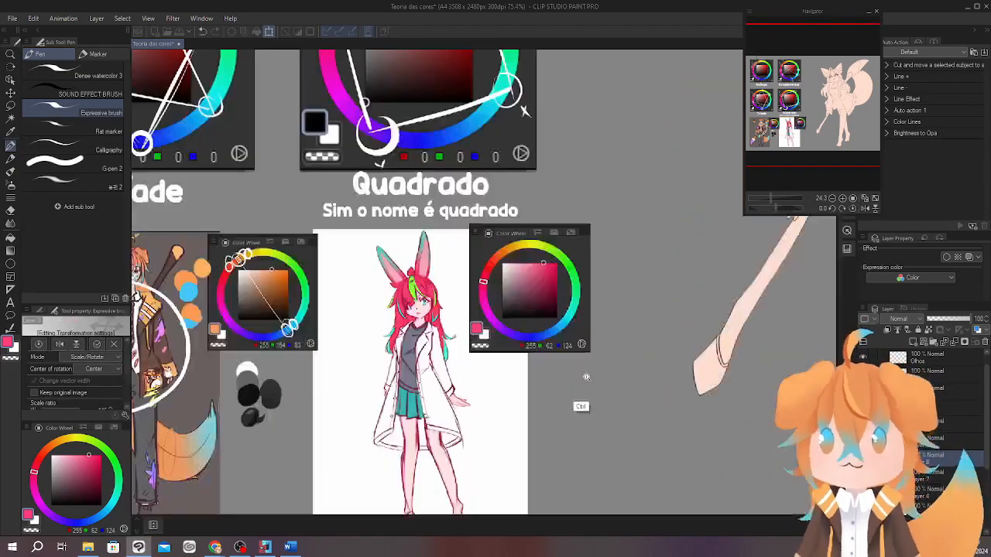
mouse_move(615, 338)
mouse_down()
mouse_move(557, 235)
mouse_move(563, 256)
mouse_up()
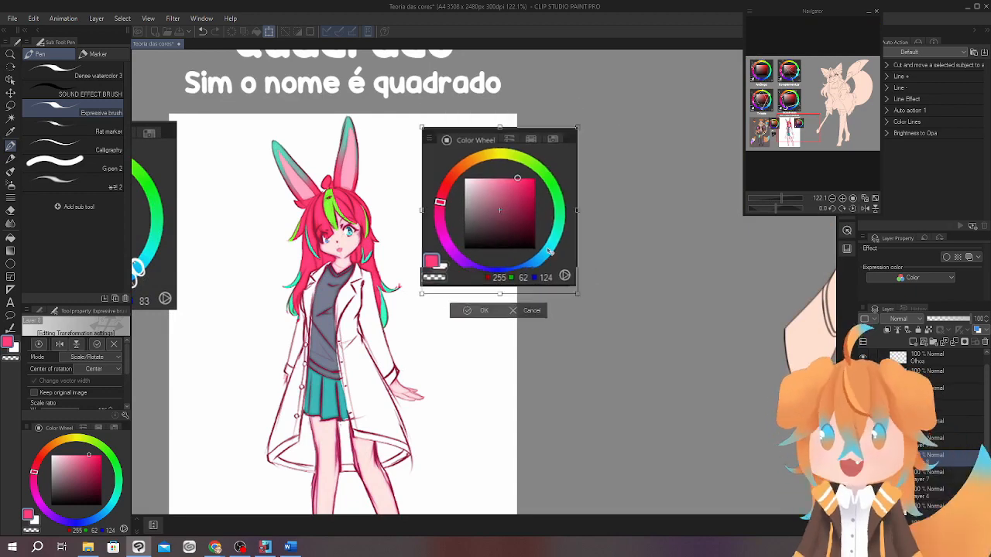
click(468, 307)
Sample white from the drawing's background and circle the pink hue on the newly pasted wheel.
scroll(587, 291, up, 2)
drag(587, 291, 588, 293)
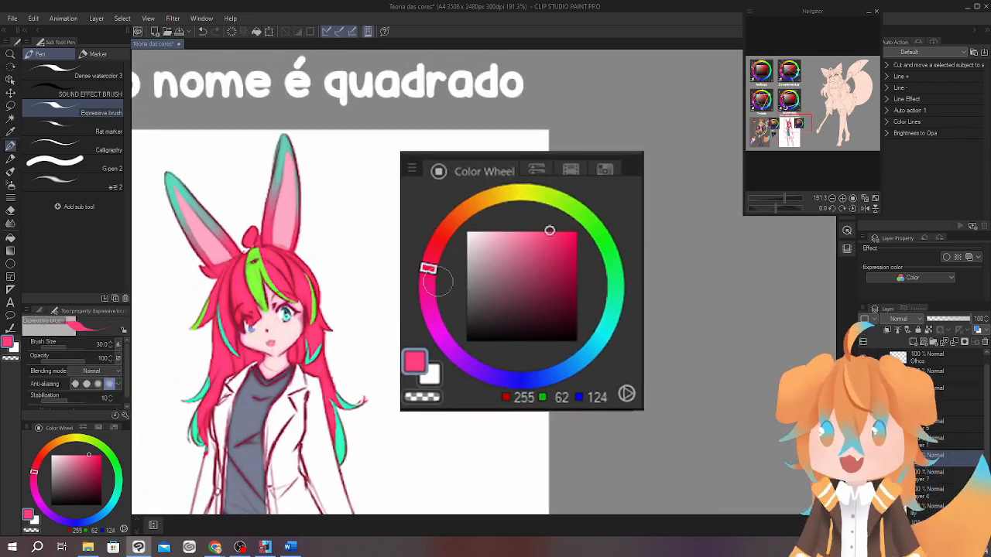
alt+click(205, 351)
mouse_move(437, 256)
mouse_down()
mouse_move(443, 271)
mouse_move(429, 280)
mouse_up()
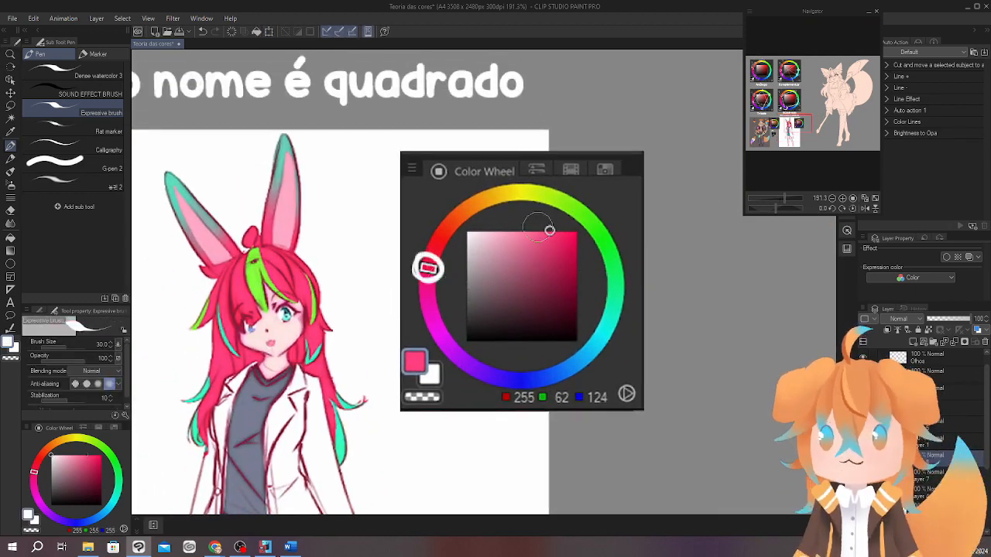
Draw a white triangle on the wheel connecting the pink, green and blue hues.
drag(644, 262, 622, 261)
drag(423, 254, 571, 202)
drag(412, 273, 517, 379)
drag(574, 200, 517, 379)
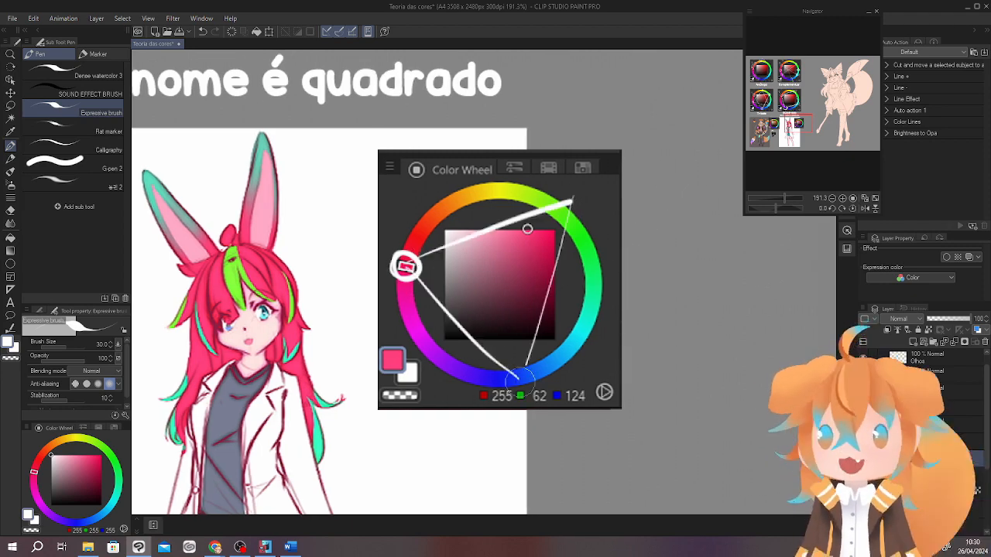
Circle the green hues in white and draw a white arrow from them to the character's green hair streak.
mouse_move(593, 204)
mouse_down()
mouse_move(569, 226)
mouse_move(551, 200)
mouse_move(524, 186)
mouse_move(252, 267)
mouse_up()
mouse_move(650, 334)
mouse_down()
mouse_move(656, 287)
mouse_move(665, 298)
mouse_up()
mouse_move(565, 159)
mouse_down()
mouse_move(557, 149)
mouse_move(579, 161)
mouse_move(554, 164)
mouse_up()
drag(582, 358, 610, 364)
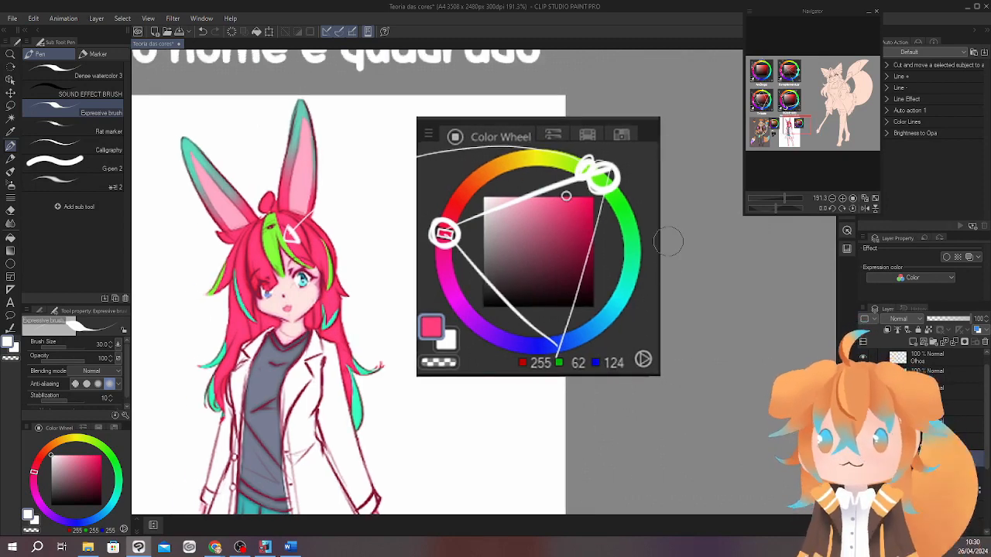
Rotate the canvas, circle the cyan hue in white and connect it to the pink hue with a white line.
drag(670, 324, 676, 329)
click(772, 206)
drag(420, 388, 446, 339)
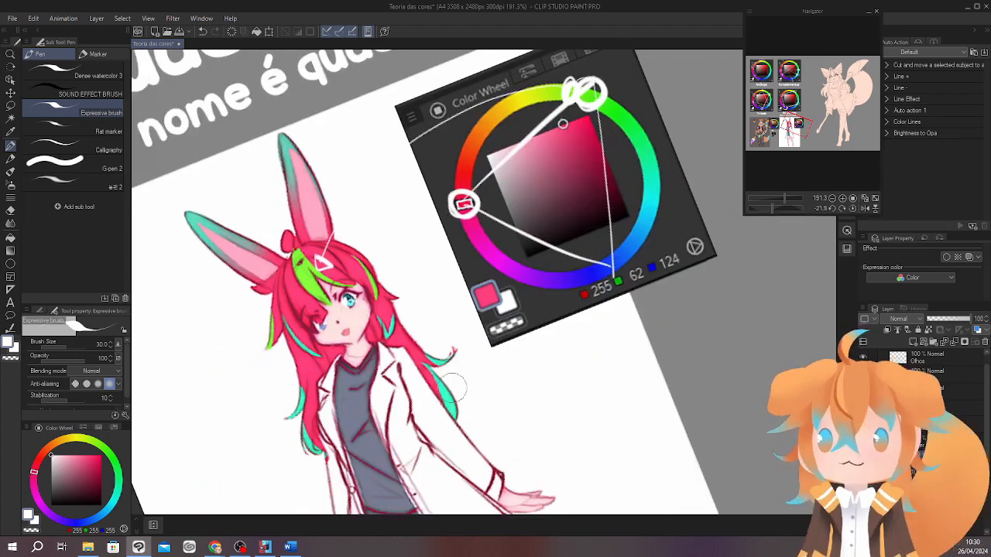
drag(560, 303, 527, 328)
mouse_move(430, 229)
mouse_down()
mouse_move(628, 200)
mouse_move(620, 195)
mouse_move(631, 189)
mouse_up()
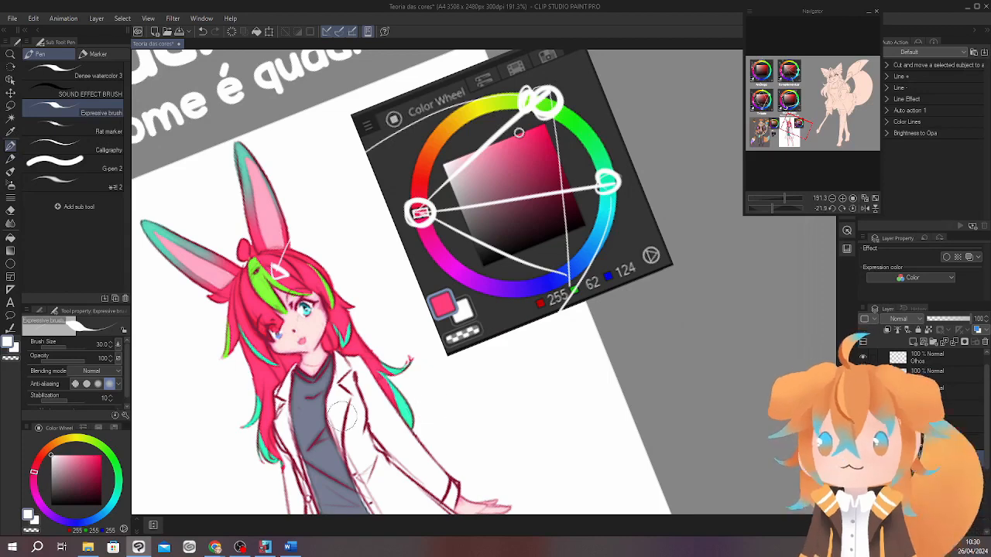
Undo the white curve below the cyan hue and draw a black arrow from the green hue to the green hair streak.
key(x)
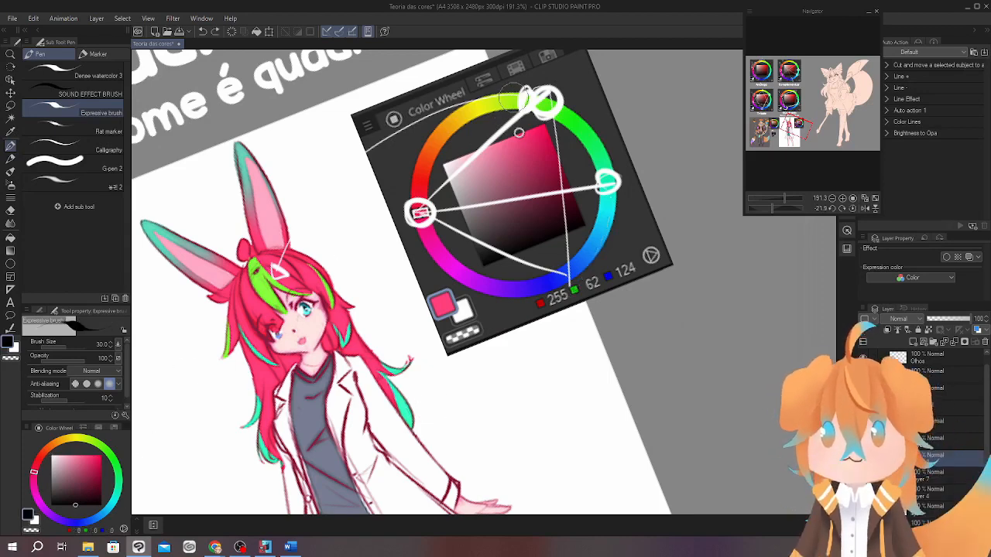
mouse_move(509, 91)
mouse_down()
mouse_move(320, 201)
mouse_move(313, 223)
mouse_up()
key(ctrl+z)
mouse_move(501, 97)
mouse_down()
mouse_move(449, 115)
mouse_move(284, 242)
mouse_move(284, 274)
mouse_up()
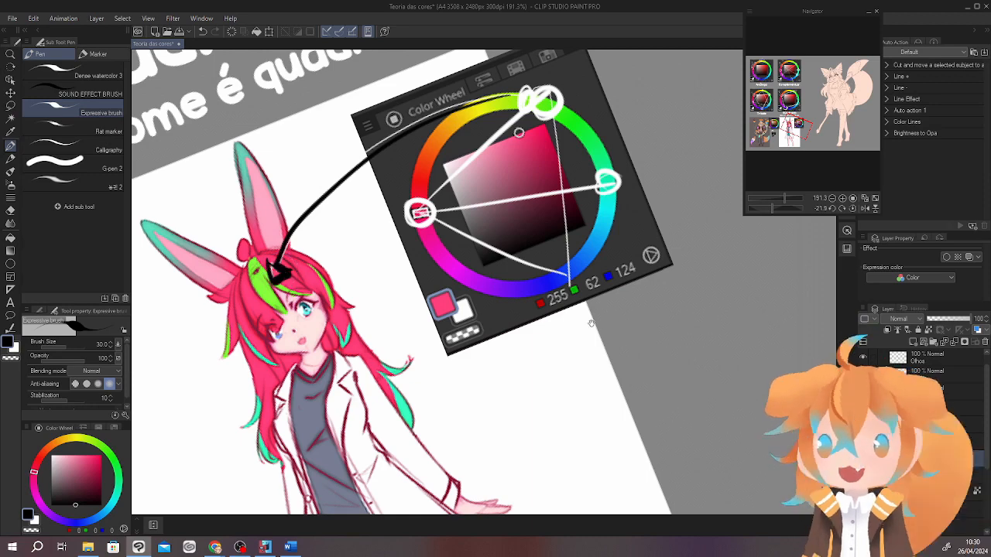
Draw a black arrow from the cyan hue to the teal hair tip and reset the canvas rotation.
drag(590, 324, 604, 314)
mouse_move(625, 169)
mouse_down()
mouse_move(593, 311)
mouse_move(483, 389)
mouse_move(438, 395)
mouse_move(442, 381)
mouse_move(436, 406)
mouse_move(442, 381)
mouse_up()
drag(608, 361, 583, 390)
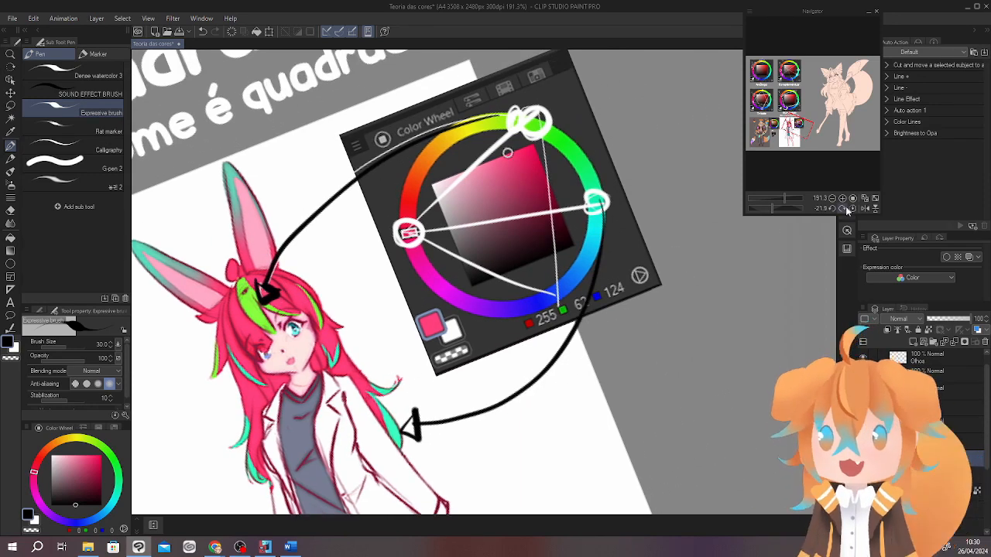
click(853, 209)
Circle the blue hue on the wheel in black and draw a black arrow from it to the character's blue eye.
drag(569, 252, 637, 261)
mouse_move(607, 325)
mouse_down()
mouse_move(601, 334)
mouse_move(621, 344)
mouse_up()
drag(617, 335, 648, 325)
mouse_move(638, 330)
mouse_down()
mouse_move(599, 343)
mouse_move(369, 278)
mouse_move(393, 255)
mouse_move(456, 249)
mouse_up()
mouse_move(324, 333)
mouse_down()
mouse_move(363, 287)
mouse_move(321, 339)
mouse_up()
Examine the character's two differently coloured eyes up close and compare them with the hues marked on the wheel.
drag(480, 330, 426, 339)
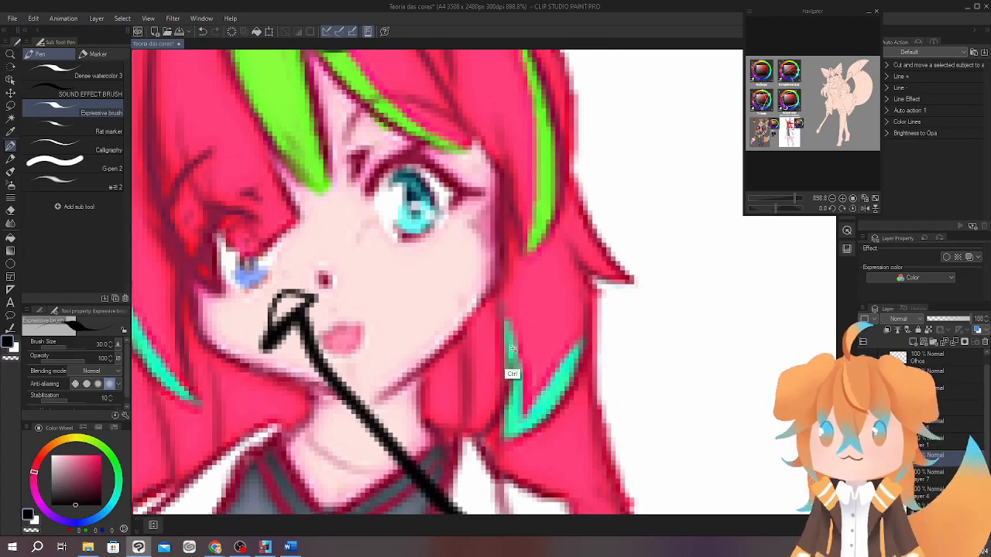
drag(512, 348, 489, 349)
drag(659, 359, 571, 335)
drag(511, 277, 340, 231)
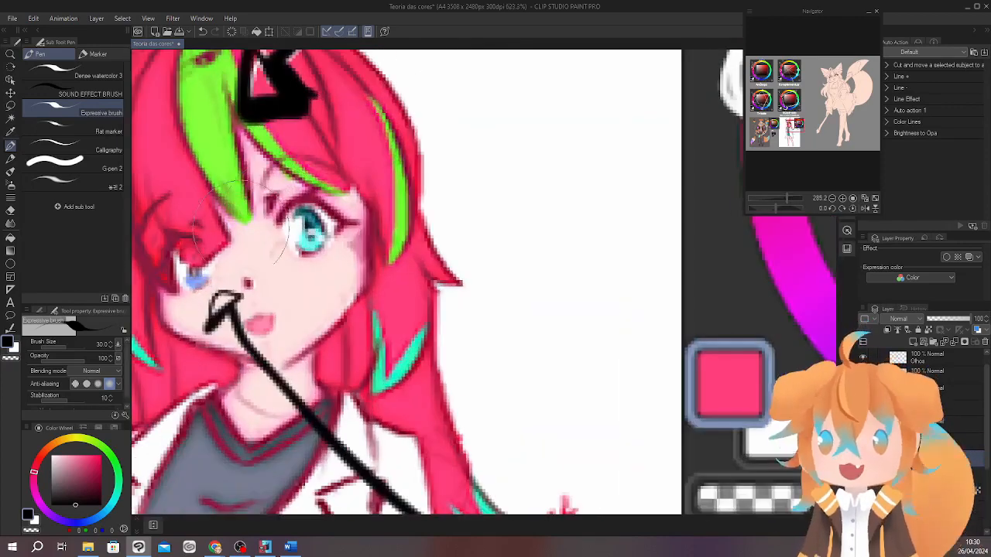
drag(184, 243, 176, 241)
drag(403, 291, 361, 291)
drag(464, 277, 428, 275)
key(ctrl+z)
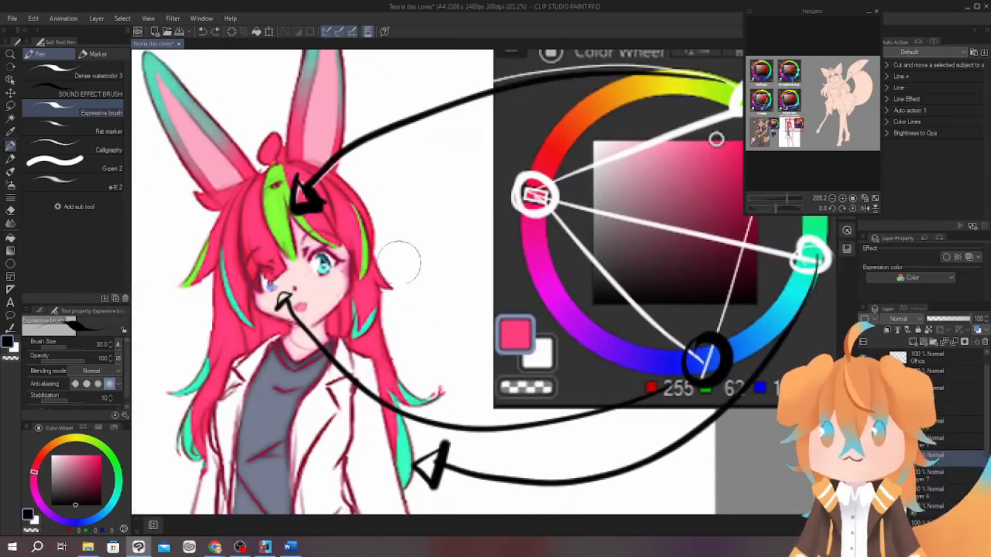
mouse_move(511, 292)
mouse_down()
mouse_move(423, 320)
mouse_move(487, 332)
mouse_move(495, 286)
mouse_up()
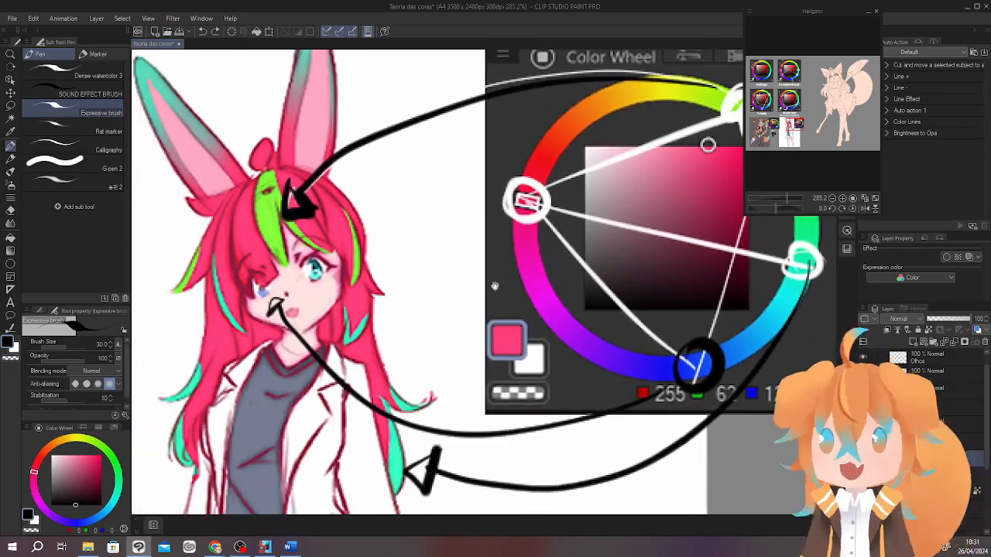
scroll(300, 288, up, 2)
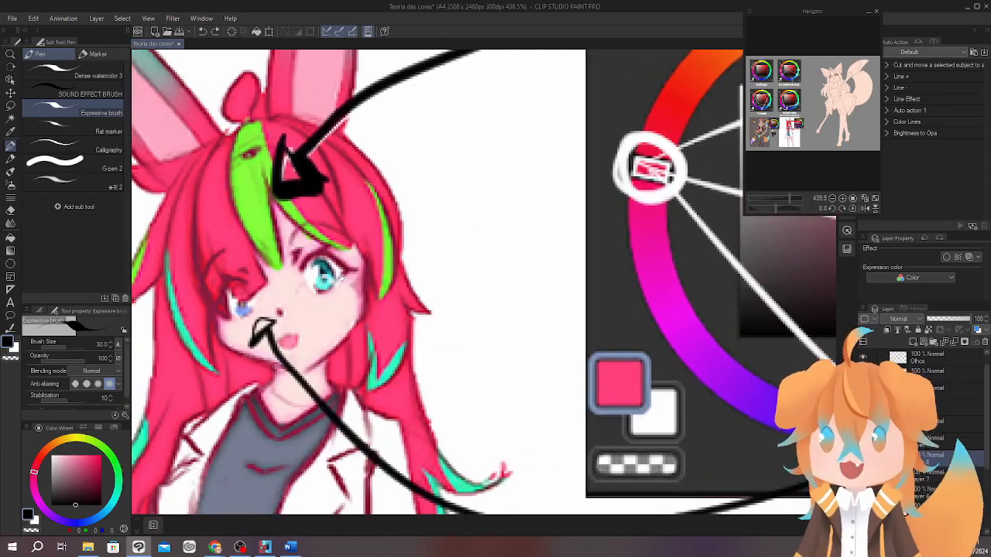
scroll(342, 279, down, 6)
scroll(625, 299, up, 2)
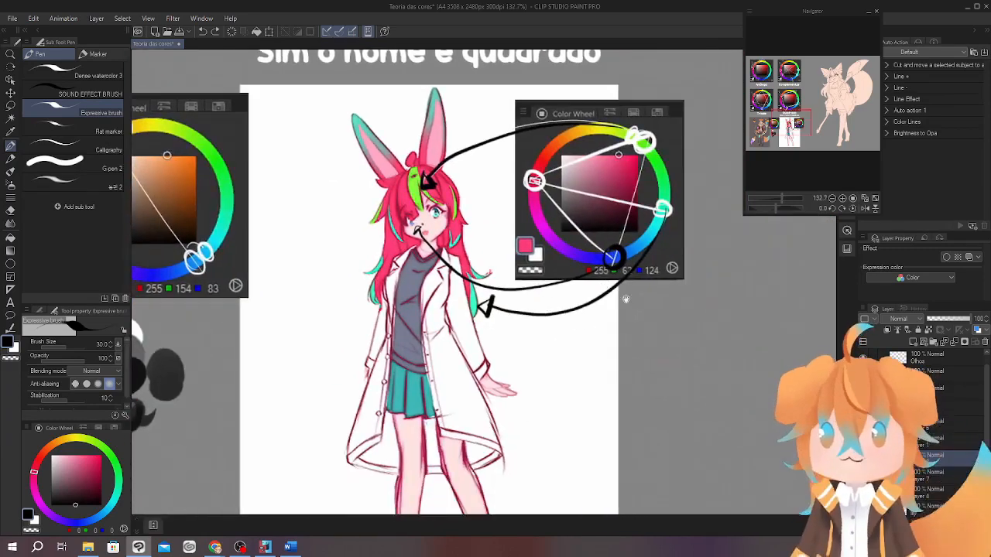
Sample the skirt's teal and draw a curved teal arrow from the skirt to the cyan hue on the wheel.
scroll(601, 317, up, 2)
alt+click(382, 359)
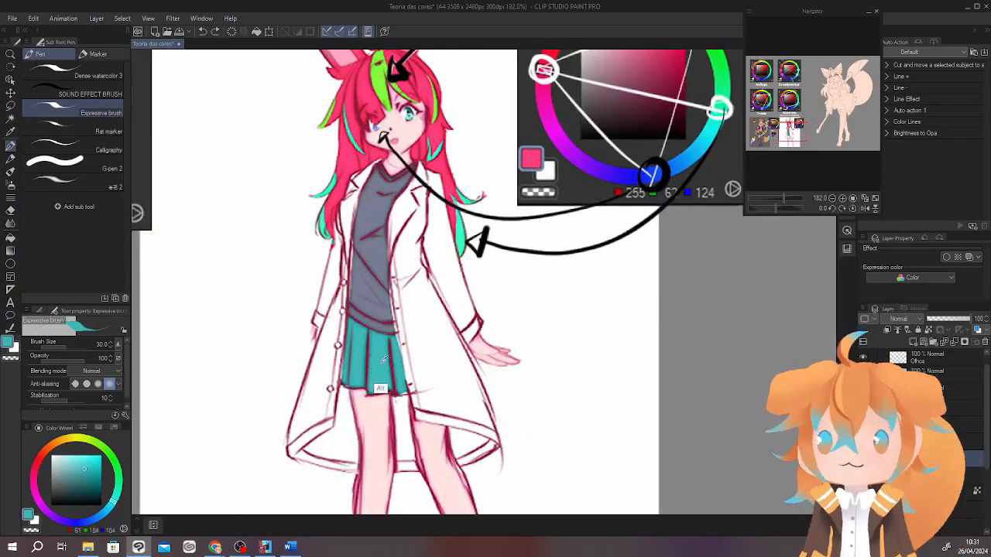
mouse_move(391, 428)
mouse_down()
mouse_move(604, 327)
mouse_move(706, 166)
mouse_move(688, 179)
mouse_up()
mouse_move(561, 358)
mouse_down()
mouse_move(596, 286)
mouse_move(581, 306)
mouse_up()
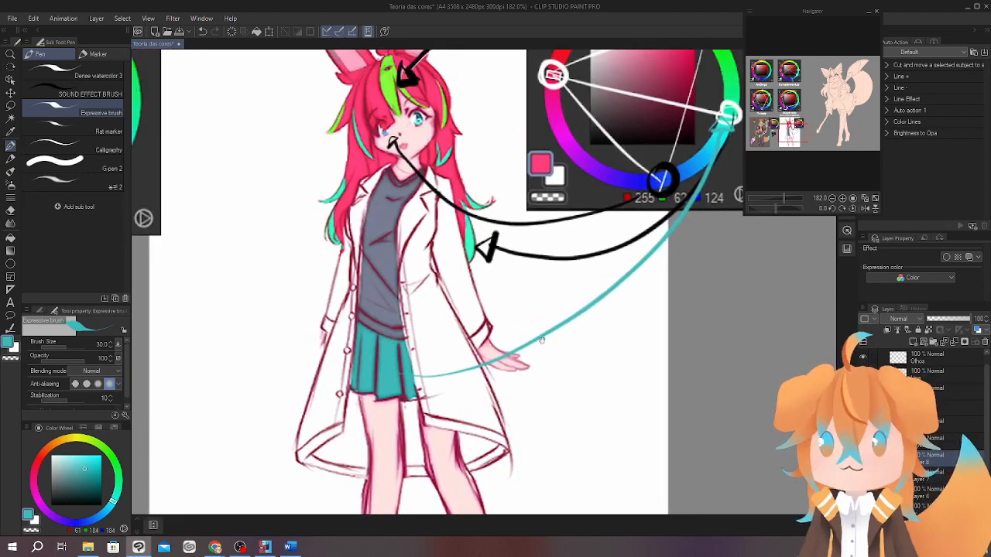
Sample the white of the coat and the bluish grey of the shirt, and paint a round bluish grey swatch beside the character's hand.
alt+click(426, 302)
mouse_move(516, 332)
mouse_down()
mouse_move(514, 222)
mouse_move(495, 316)
mouse_up()
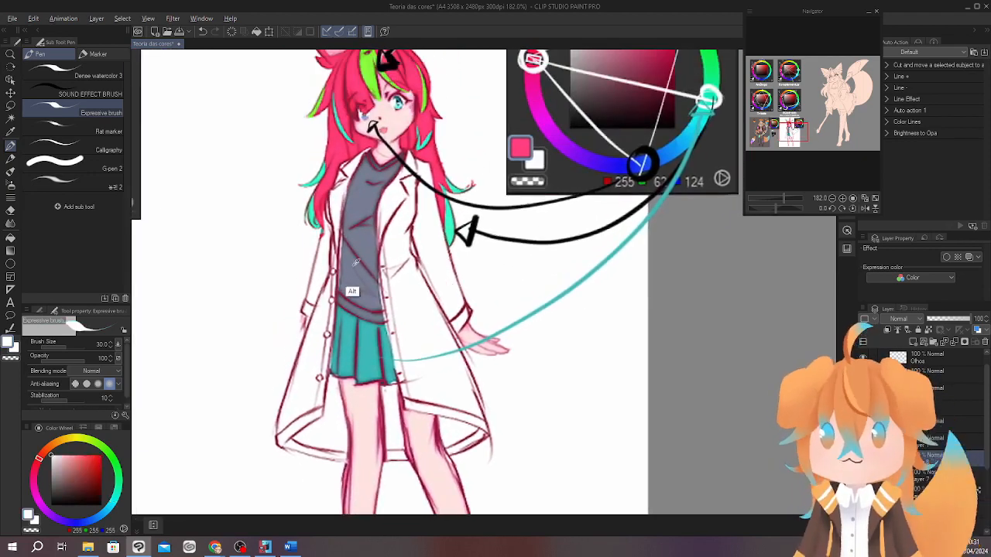
alt+click(361, 270)
mouse_move(539, 348)
mouse_down()
mouse_move(533, 268)
mouse_move(544, 309)
mouse_up()
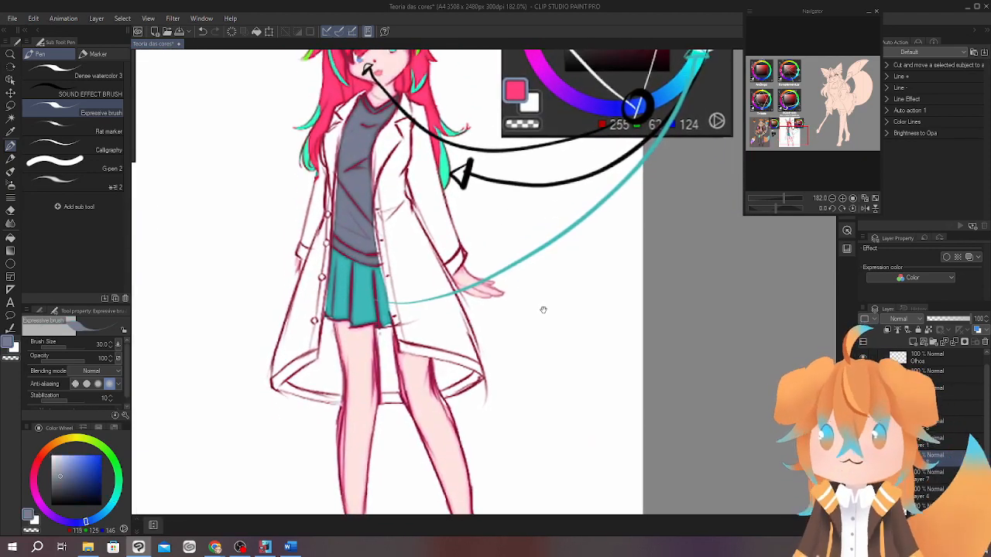
scroll(536, 292, down, 3)
scroll(546, 361, up, 2)
click(551, 370)
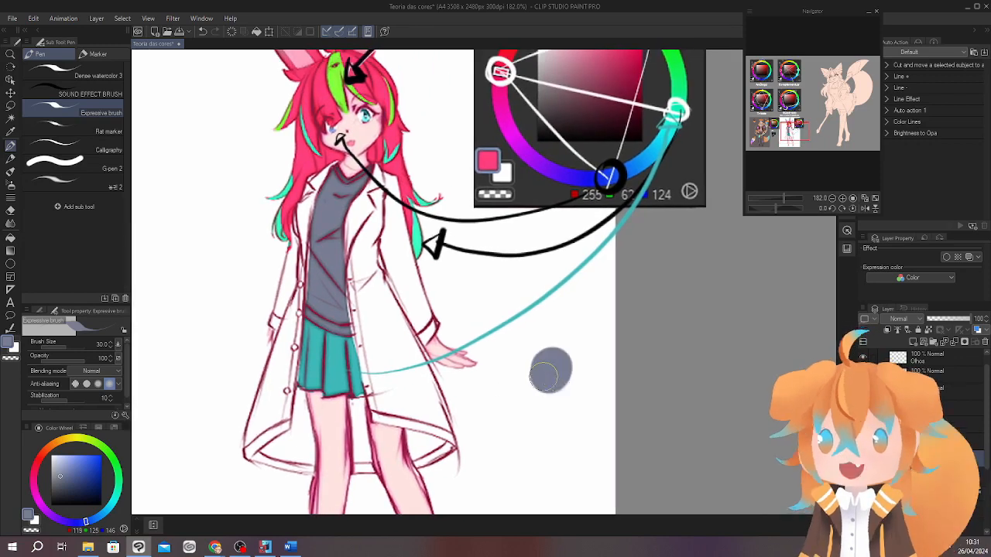
drag(583, 298, 542, 298)
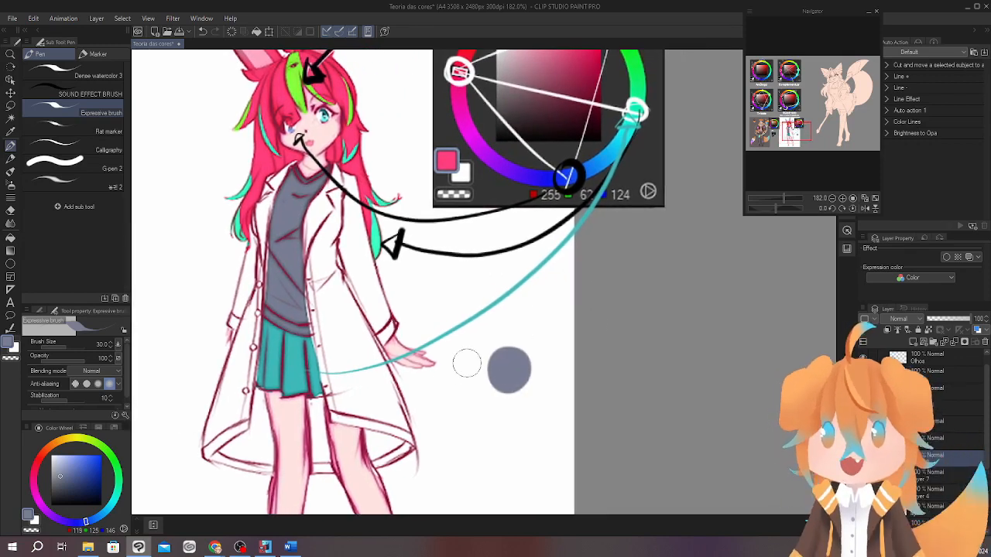
Paint a neutral grey swatch and a second bluish grey swatch so both touch the existing bluish grey one beside the character's hand.
click(60, 472)
drag(547, 363, 551, 361)
click(60, 475)
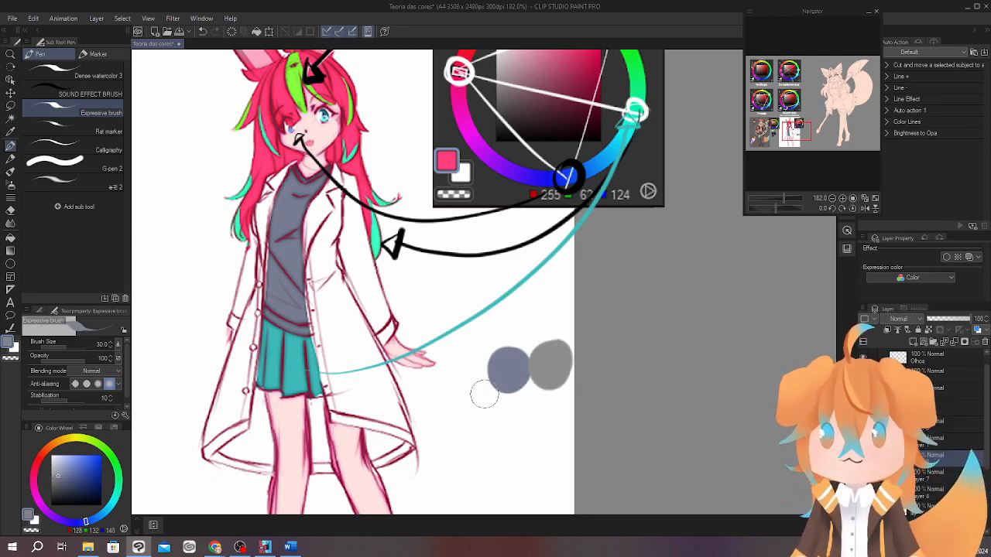
drag(523, 398, 542, 411)
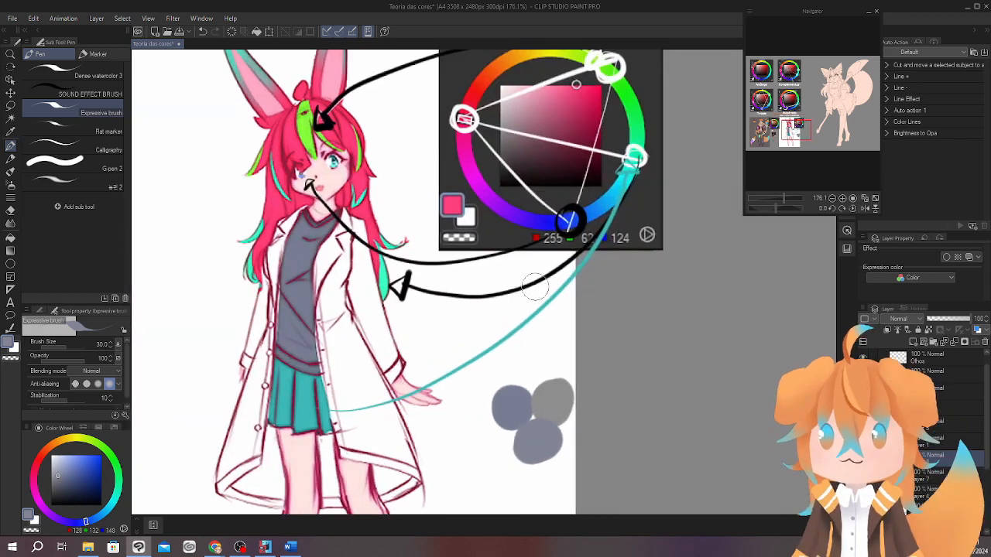
Pick a vivid blue, circle the blue hue on the pink-haired character's wheel and draw a curved line from it to the grey swatches.
drag(73, 478, 86, 455)
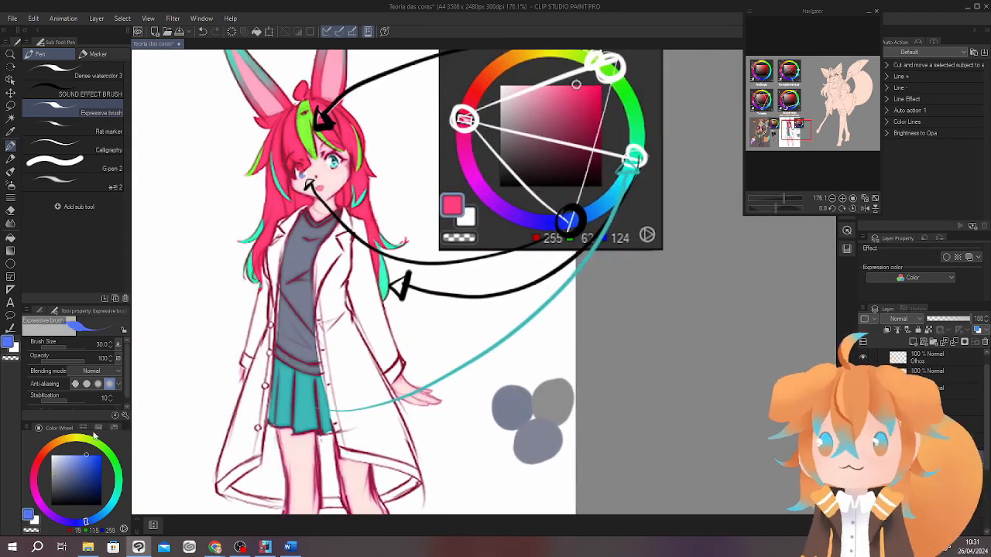
mouse_move(551, 372)
mouse_down()
mouse_move(519, 360)
mouse_move(574, 243)
mouse_move(559, 207)
mouse_move(596, 249)
mouse_up()
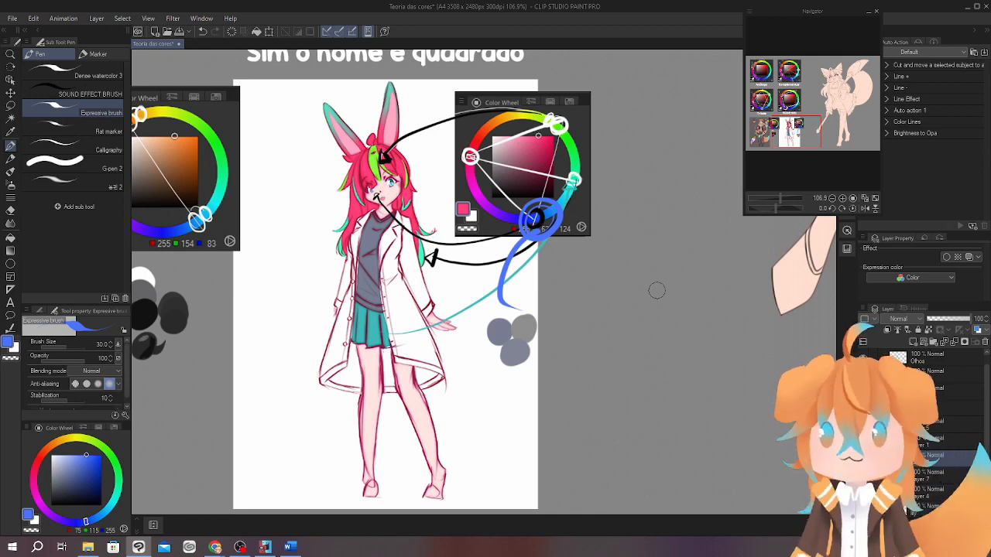
mouse_move(534, 299)
mouse_down()
mouse_move(610, 380)
mouse_move(585, 358)
mouse_move(616, 358)
mouse_move(601, 347)
mouse_up()
mouse_move(580, 351)
mouse_down()
mouse_move(599, 321)
mouse_move(596, 373)
mouse_up()
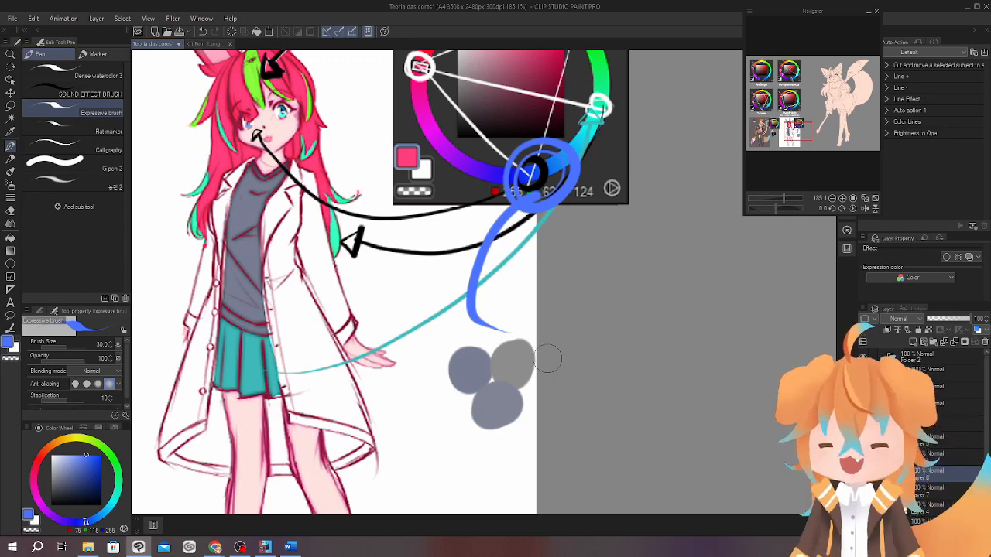
drag(548, 368, 633, 356)
drag(632, 355, 588, 354)
mouse_move(524, 345)
mouse_down()
mouse_move(557, 330)
mouse_move(669, 314)
mouse_move(699, 332)
mouse_up()
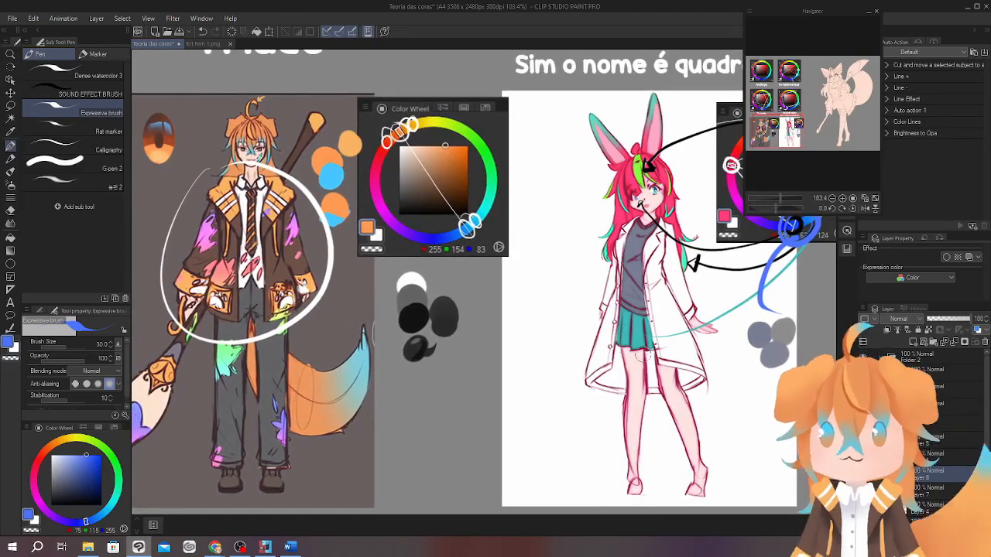
Sample the dark brown of the orange-haired character's jacket and paint a round swatch outside the white circle.
drag(263, 272, 309, 255)
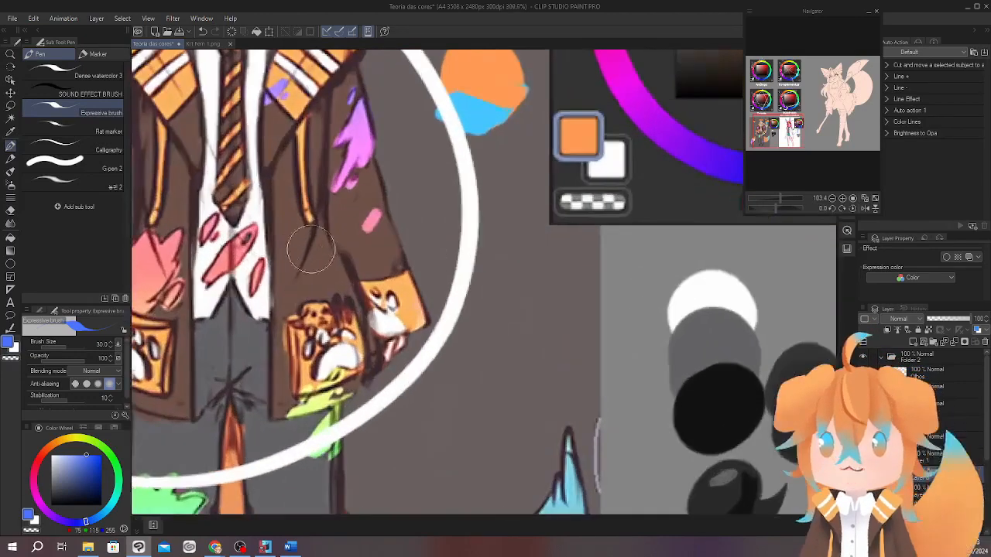
drag(379, 242, 572, 304)
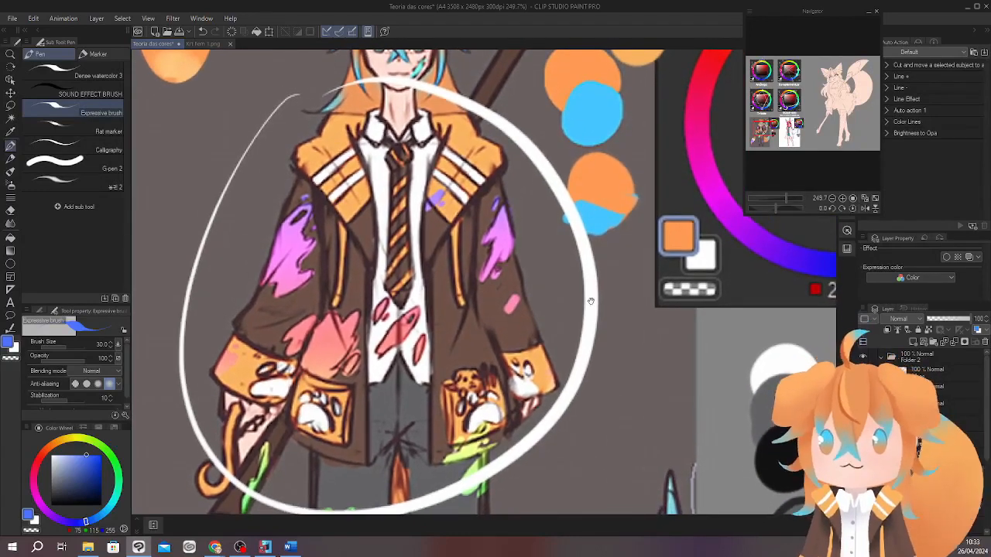
alt+click(346, 328)
drag(332, 308, 408, 352)
click(65, 492)
drag(241, 220, 206, 260)
right_click(198, 224)
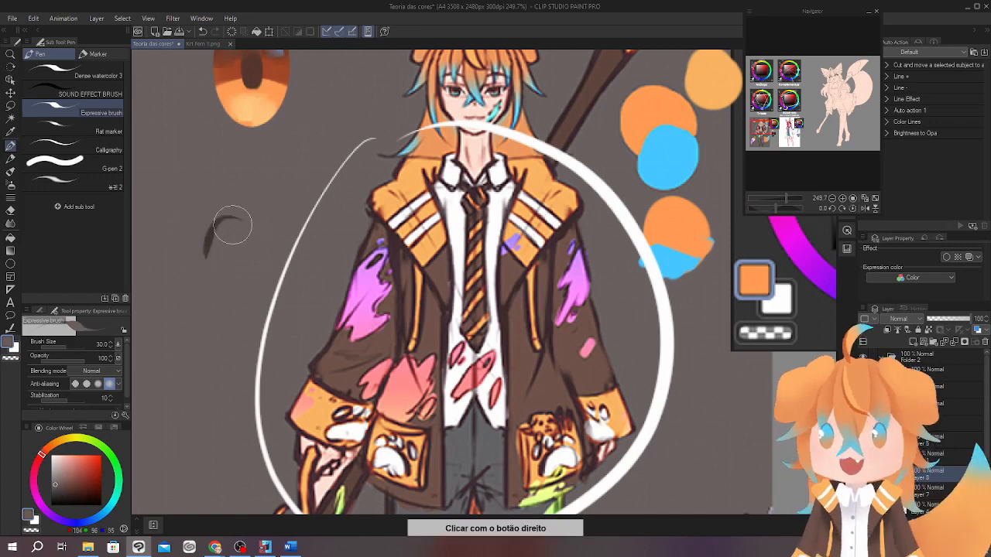
alt+click(209, 240)
drag(224, 219, 203, 246)
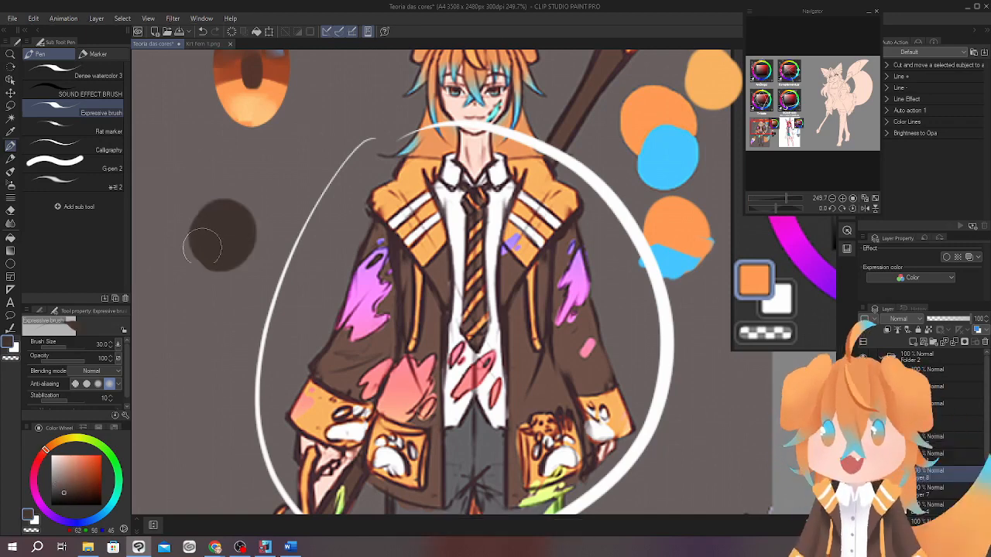
Sample the white of the shirt and paint a round white swatch overlapping the dark brown one.
drag(541, 320, 495, 295)
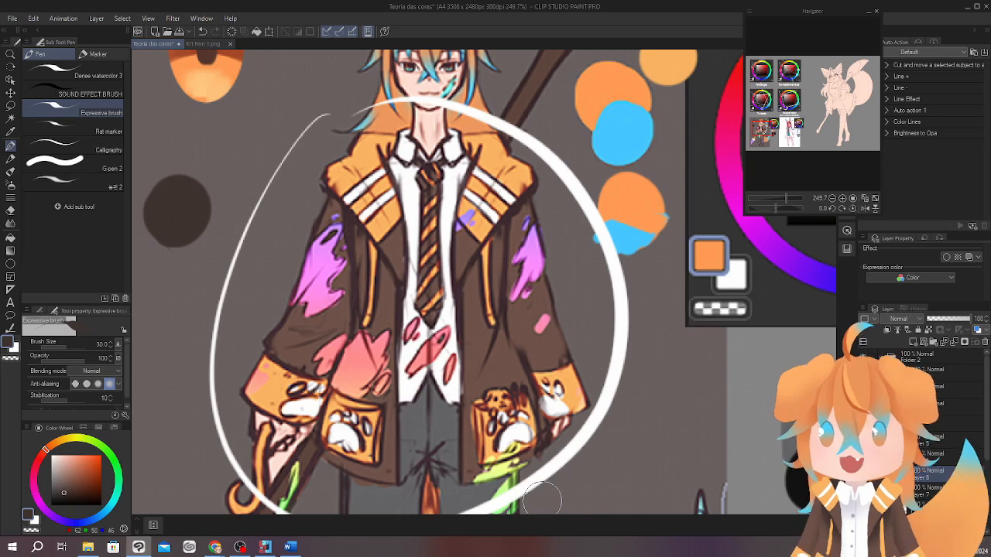
drag(469, 275, 488, 270)
alt+click(424, 329)
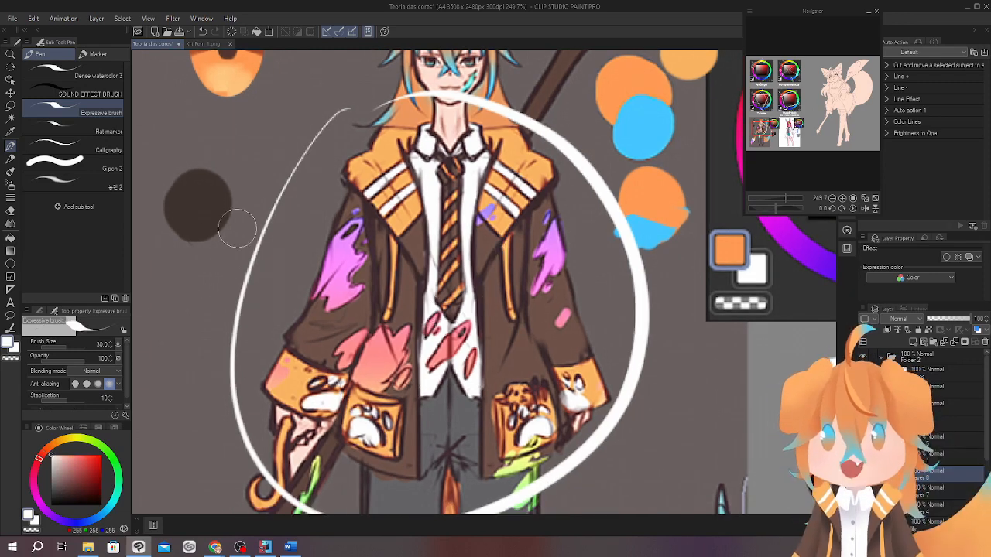
mouse_move(215, 182)
mouse_down()
mouse_move(220, 200)
mouse_move(207, 175)
mouse_up()
mouse_move(551, 326)
mouse_down()
mouse_move(559, 281)
mouse_move(536, 366)
mouse_up()
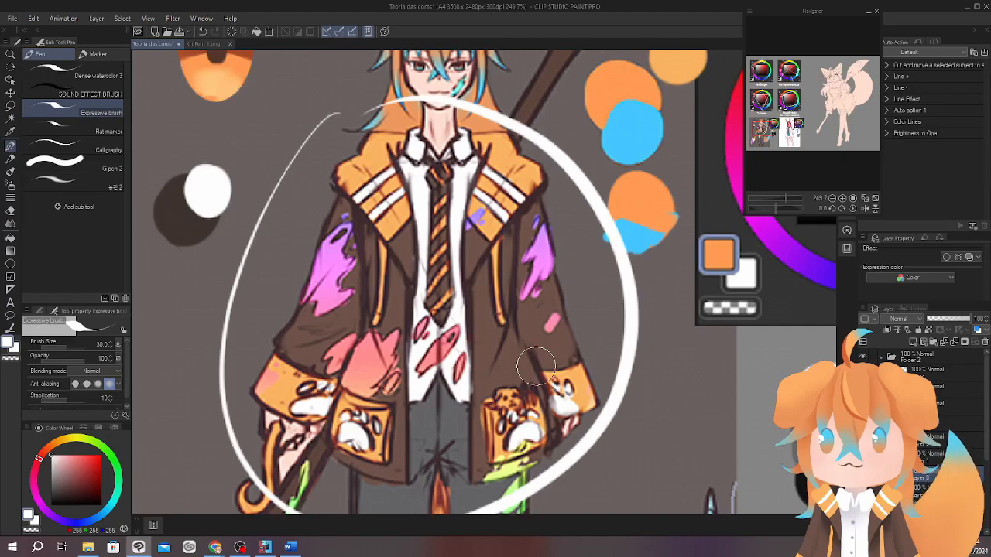
Switch to the Krt Fem 1.png document and examine the shading on the character's face and upper body up close.
click(205, 44)
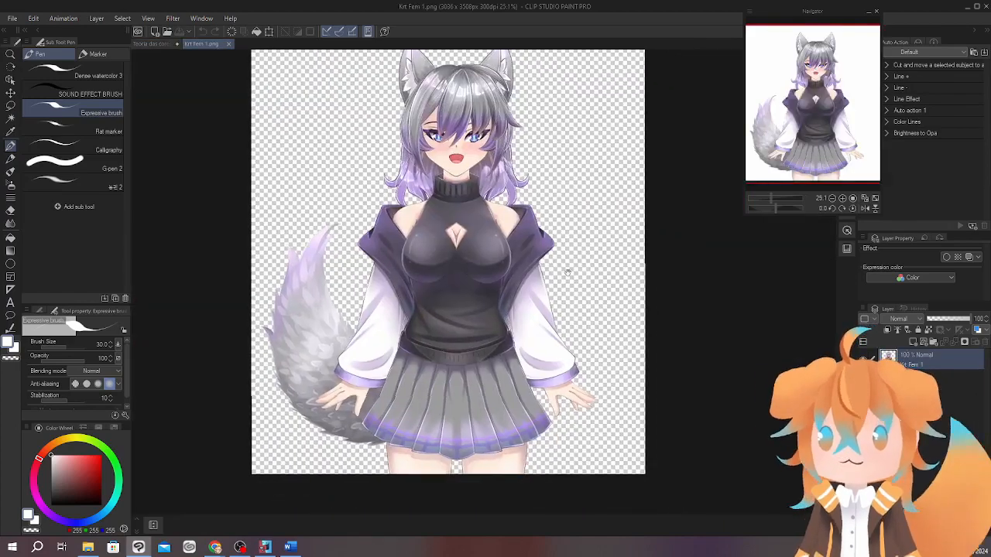
scroll(567, 272, up, 2)
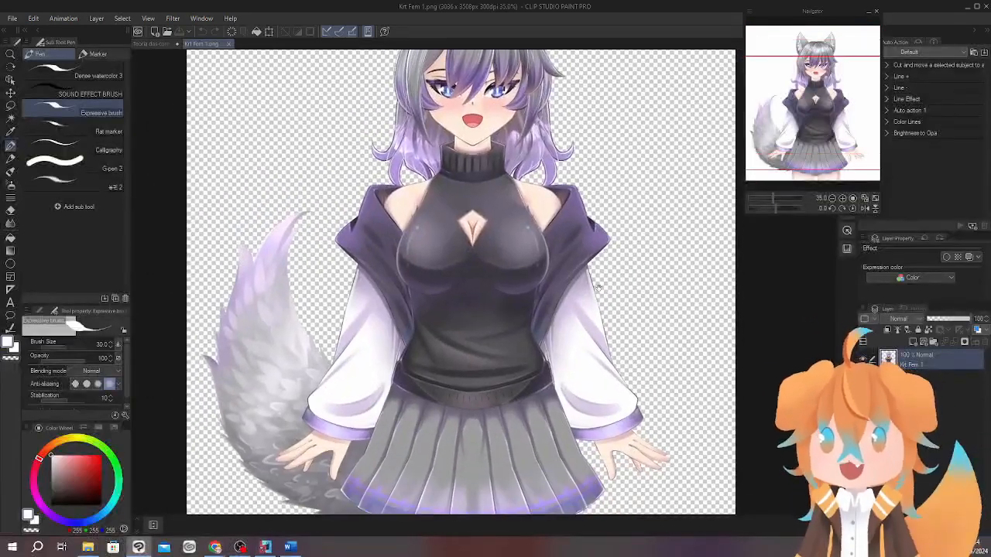
scroll(630, 302, up, 1)
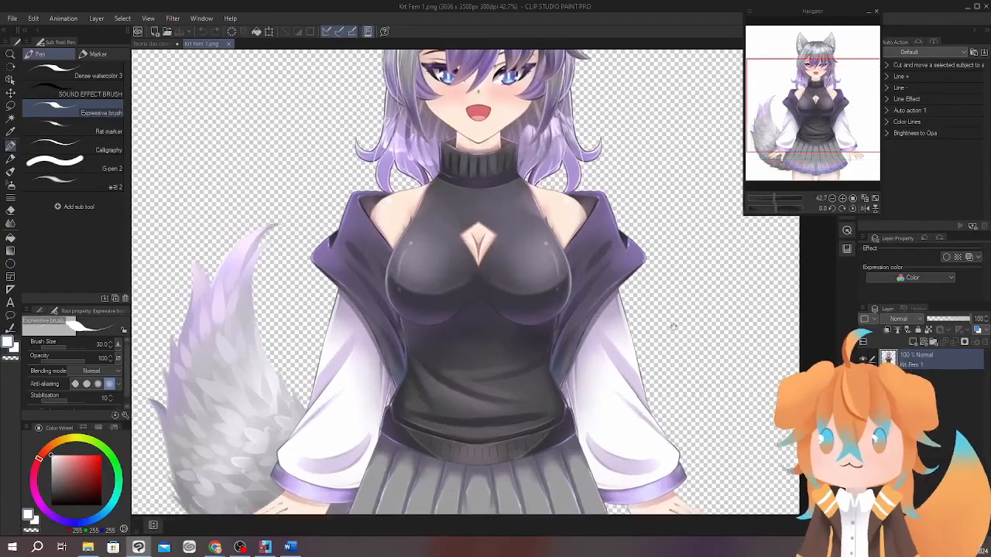
drag(673, 326, 666, 361)
scroll(518, 192, up, 3)
drag(539, 189, 504, 254)
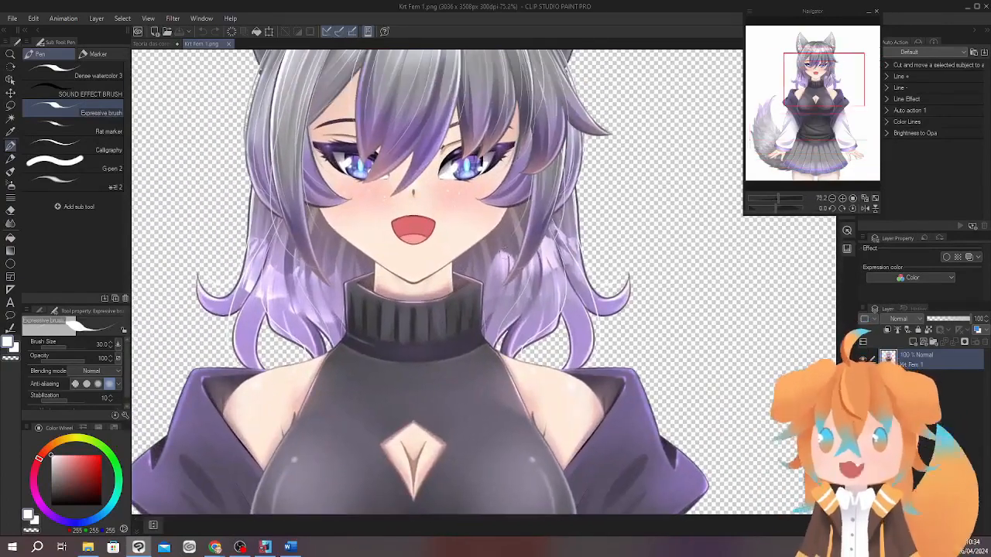
Set the brush colour to black and draw a curved arrow from the character's jaw down to her shoulder.
click(462, 234)
key(ctrl+z)
click(52, 505)
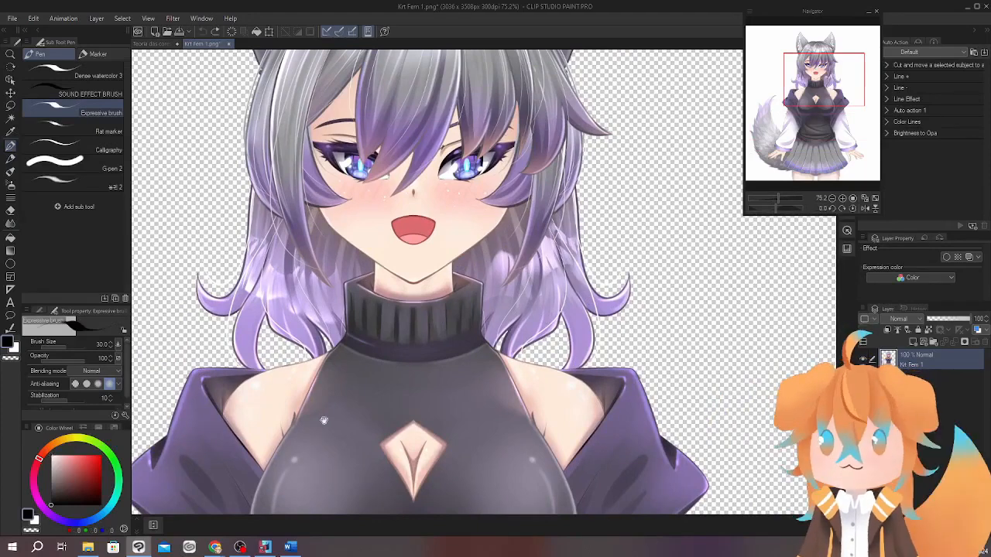
drag(323, 420, 327, 384)
drag(462, 193, 452, 208)
drag(540, 251, 518, 216)
key(ctrl+z)
drag(601, 299, 608, 275)
drag(473, 130, 508, 248)
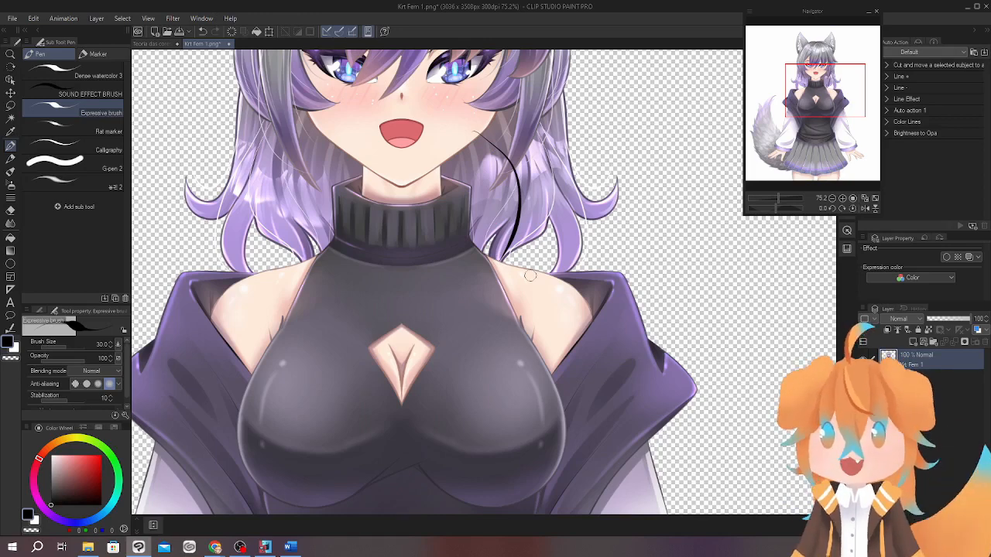
drag(496, 255, 488, 251)
mouse_move(616, 330)
mouse_down()
mouse_move(618, 258)
mouse_move(616, 302)
mouse_up()
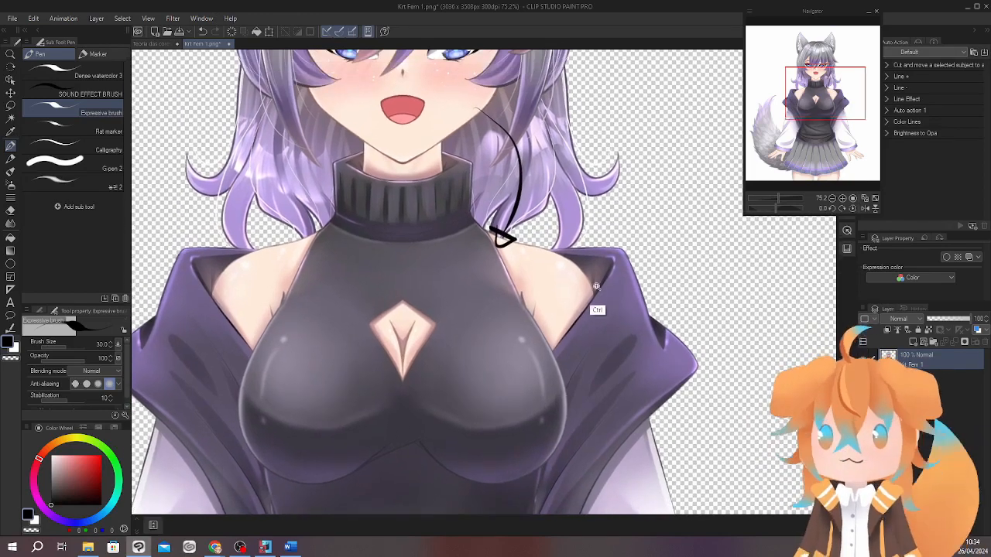
Circle the bare shoulder beside the arrow in black as a temporary marking and undo the circle.
scroll(596, 287, down, 3)
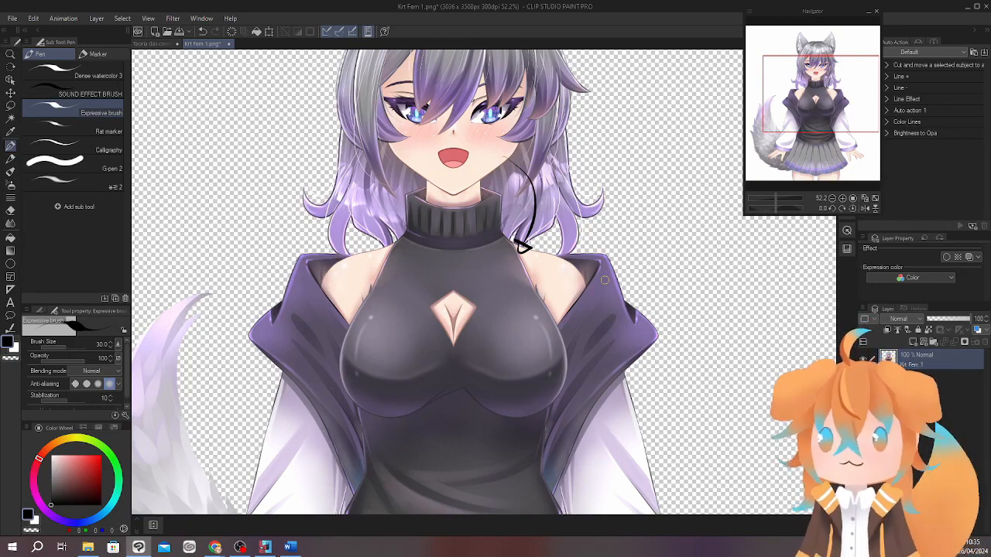
mouse_move(630, 395)
mouse_down()
mouse_move(613, 296)
mouse_move(586, 296)
mouse_up()
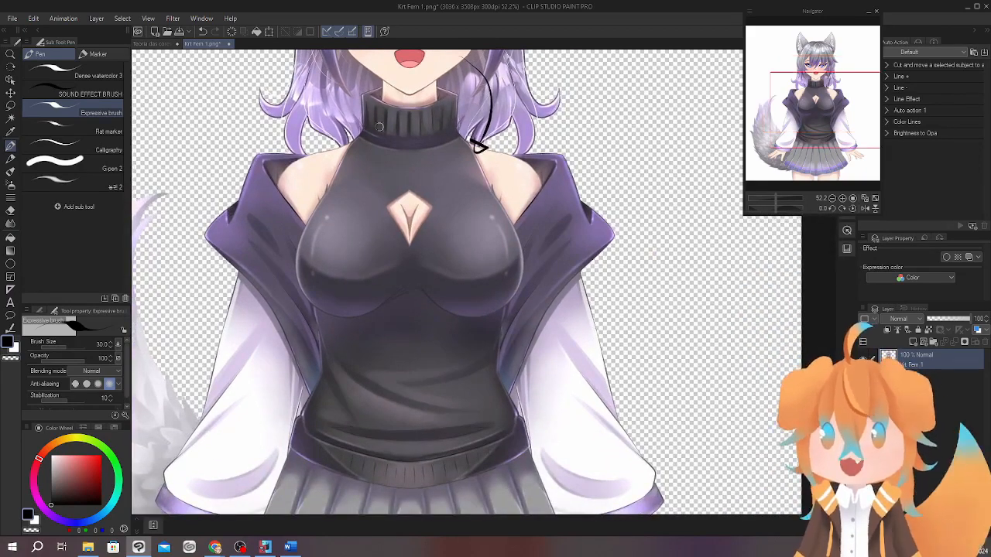
mouse_move(363, 175)
mouse_down()
mouse_move(359, 163)
mouse_move(374, 140)
mouse_up()
drag(584, 393, 579, 420)
key(ctrl+z)
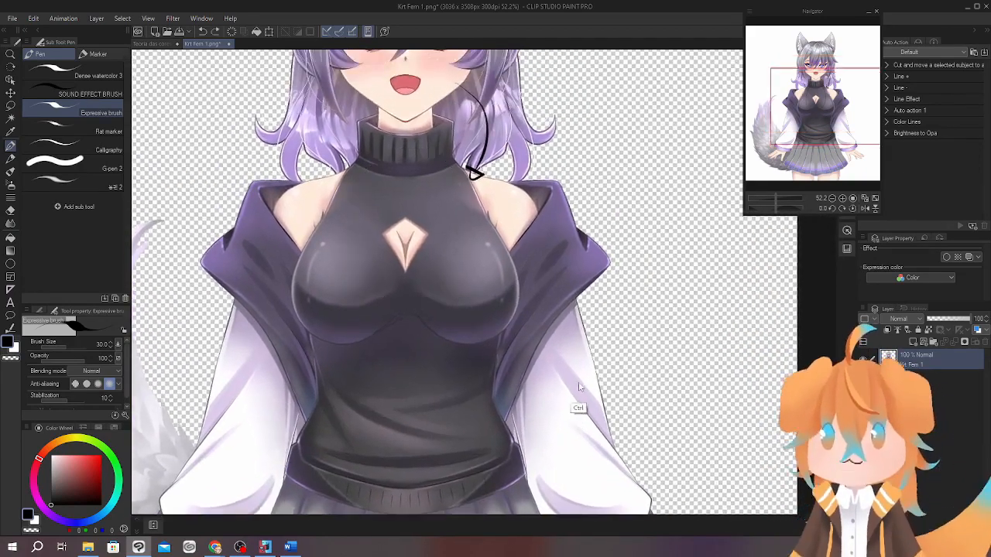
drag(559, 370, 563, 361)
drag(512, 173, 508, 169)
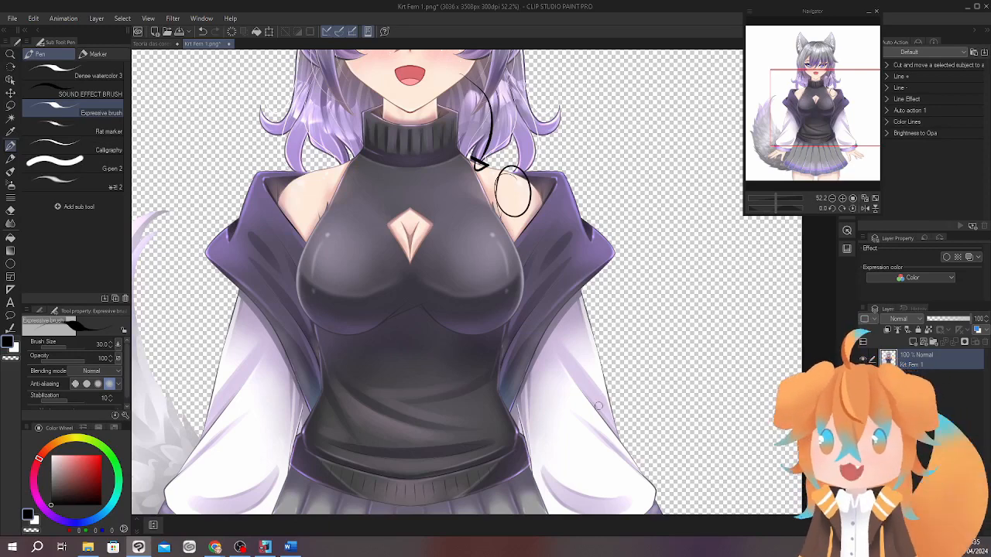
key(ctrl+z)
Circle the shaded upper part of the white sleeve in black and undo the circle.
drag(586, 414, 597, 369)
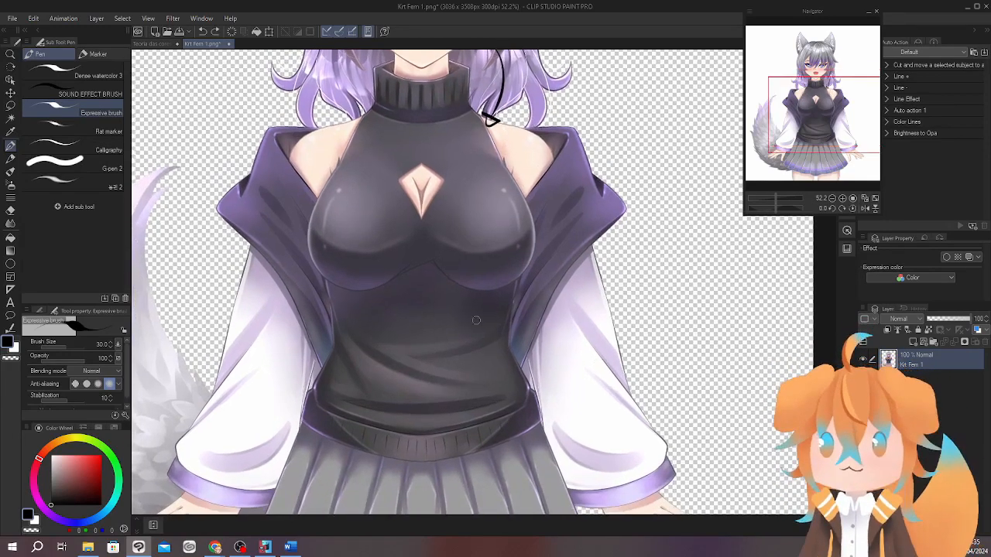
drag(274, 325, 285, 274)
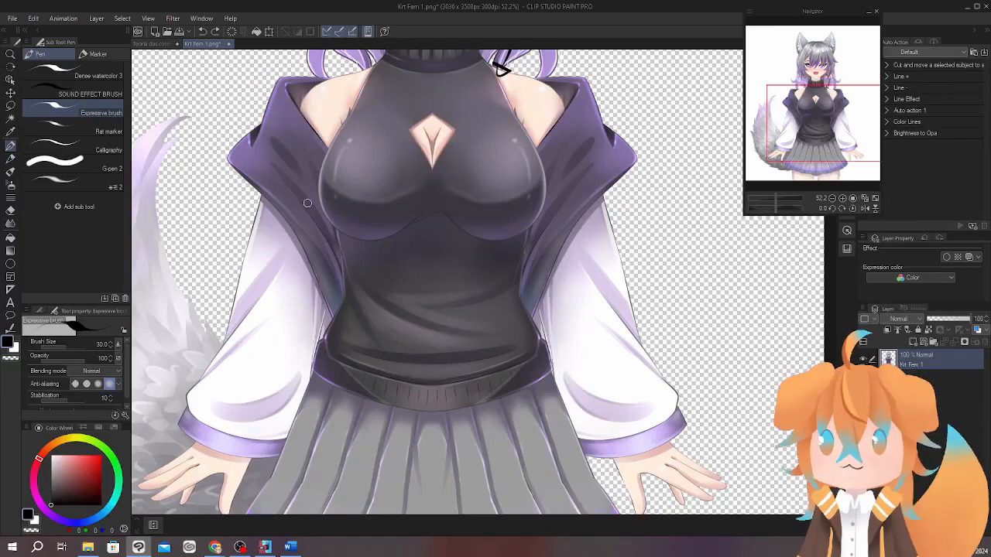
drag(345, 267, 346, 288)
mouse_move(274, 259)
mouse_down()
mouse_move(253, 336)
mouse_move(269, 363)
mouse_up()
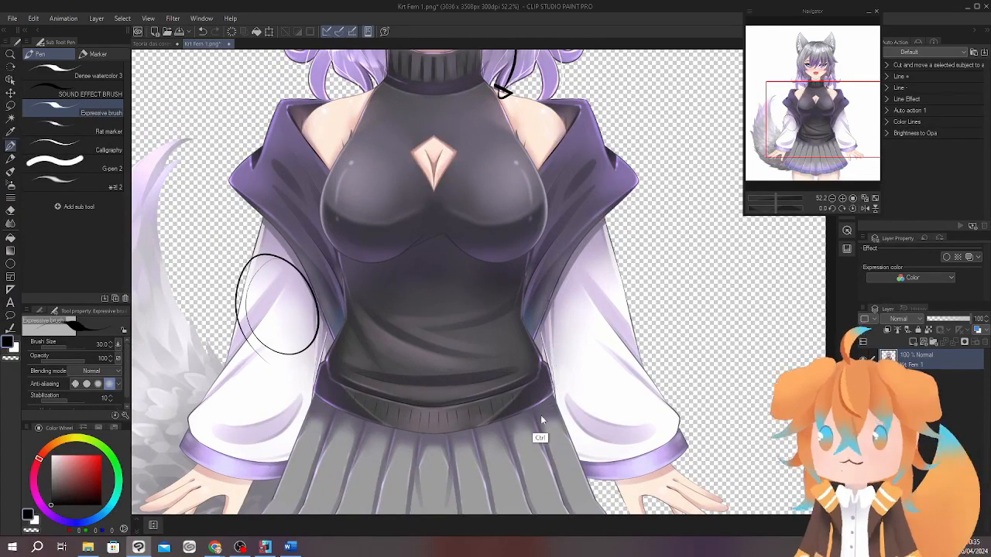
key(ctrl+z)
Circle the white sleeve and the area where the purple jacket meets the chest in black, and undo these marks.
mouse_move(472, 425)
mouse_down()
mouse_move(445, 271)
mouse_move(453, 429)
mouse_up()
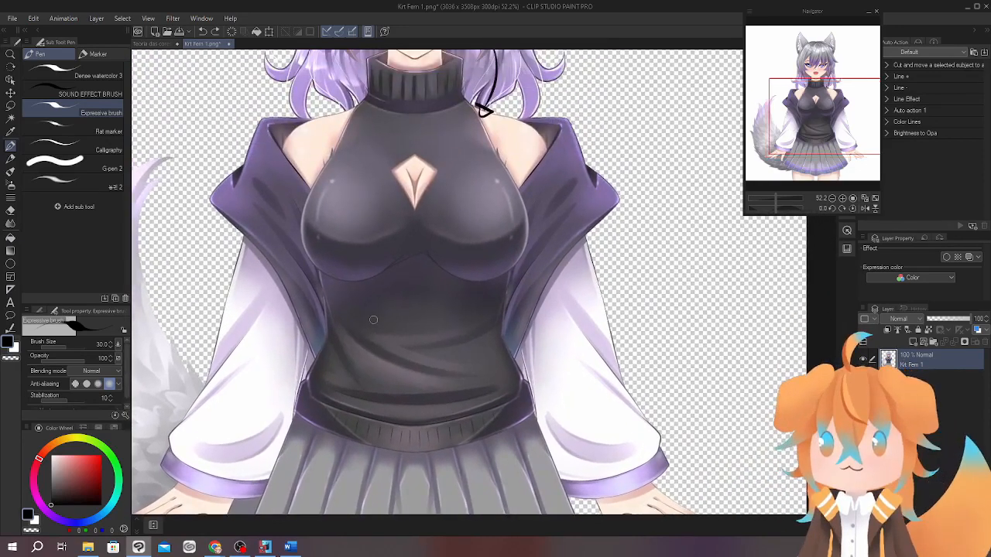
mouse_move(272, 301)
mouse_down()
mouse_move(289, 384)
mouse_move(244, 291)
mouse_up()
mouse_move(286, 235)
mouse_down()
mouse_move(325, 290)
mouse_move(294, 232)
mouse_up()
mouse_move(331, 139)
mouse_down()
mouse_move(306, 174)
mouse_move(340, 132)
mouse_up()
key(ctrl+z)
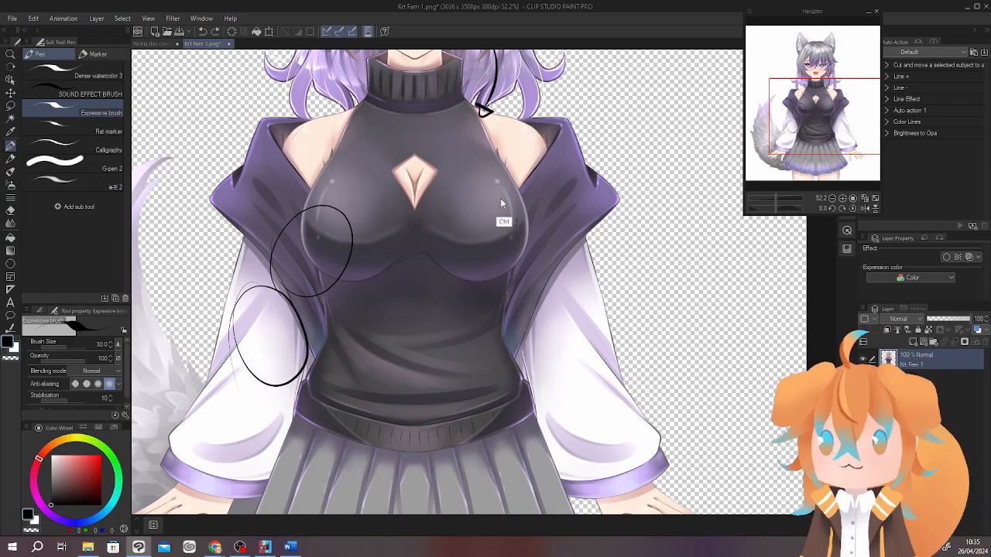
drag(577, 311, 561, 389)
key(ctrl+z)
key(ctrl+z)
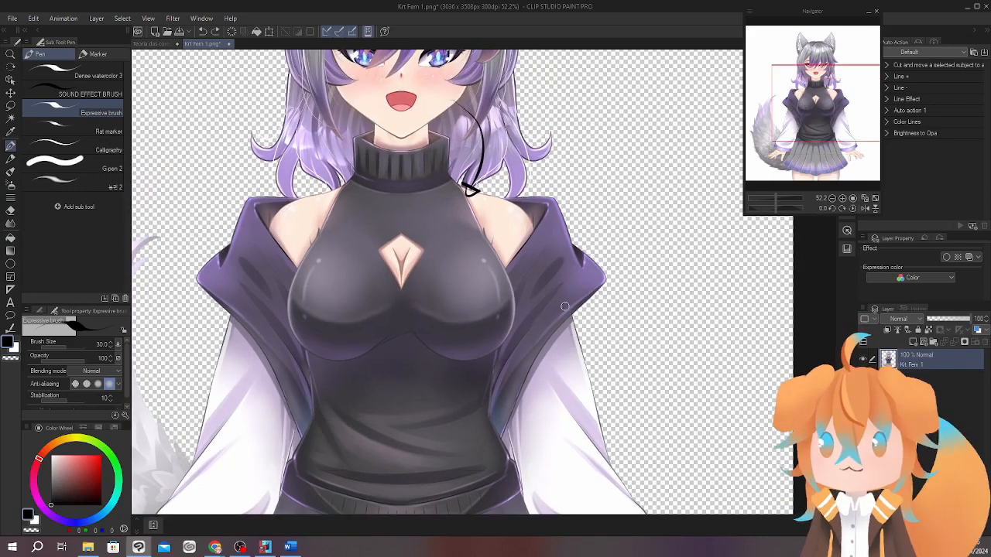
Return to the Teoria das cores document and bring the uncoloured fox character line art into view.
drag(579, 313, 559, 336)
drag(629, 342, 586, 299)
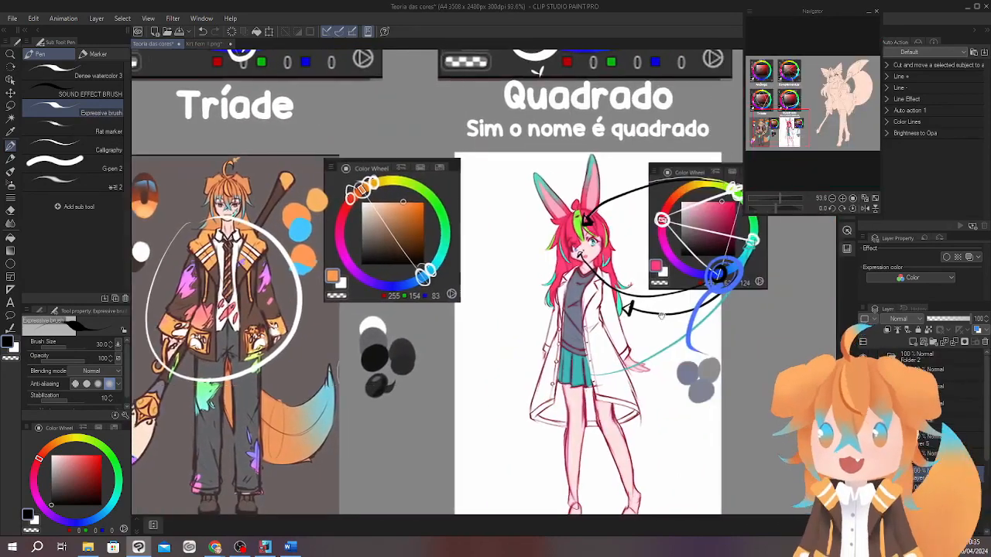
drag(662, 316, 407, 328)
mouse_move(560, 305)
mouse_down()
mouse_move(483, 333)
mouse_move(518, 383)
mouse_up()
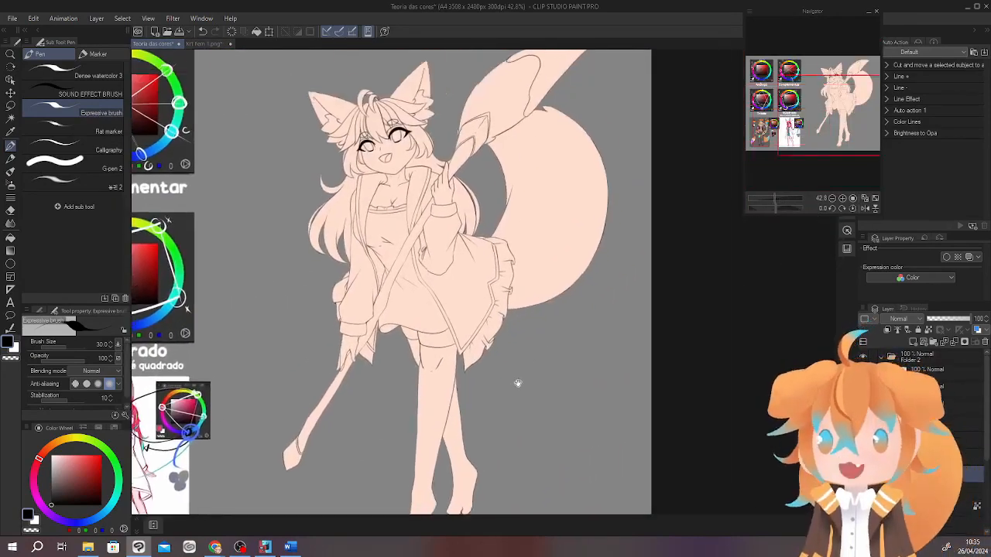
mouse_move(561, 339)
mouse_down()
mouse_move(537, 351)
mouse_move(603, 318)
mouse_up()
drag(594, 318, 593, 291)
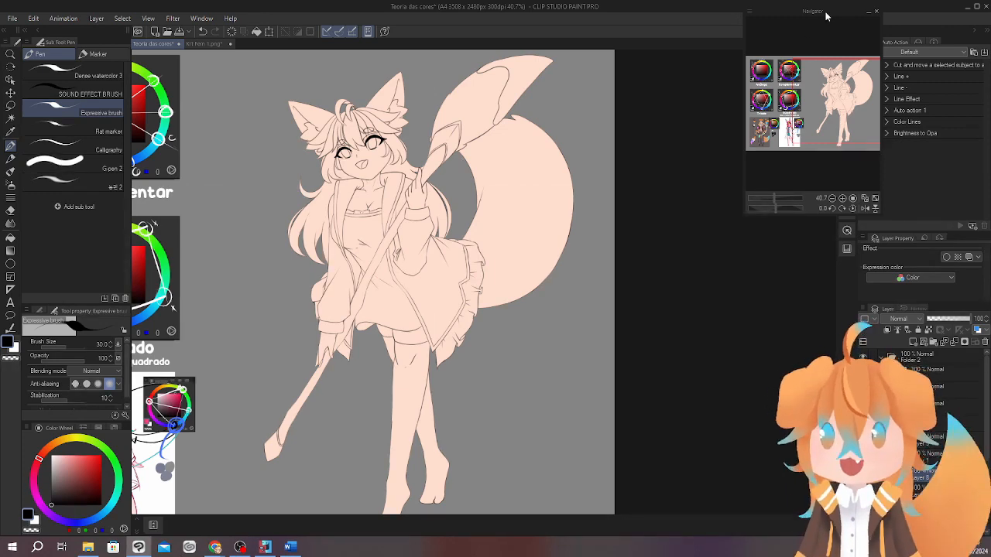
Move the Navigator window out of the way and frame the fox character's head and torso up close.
drag(839, 7, 862, 14)
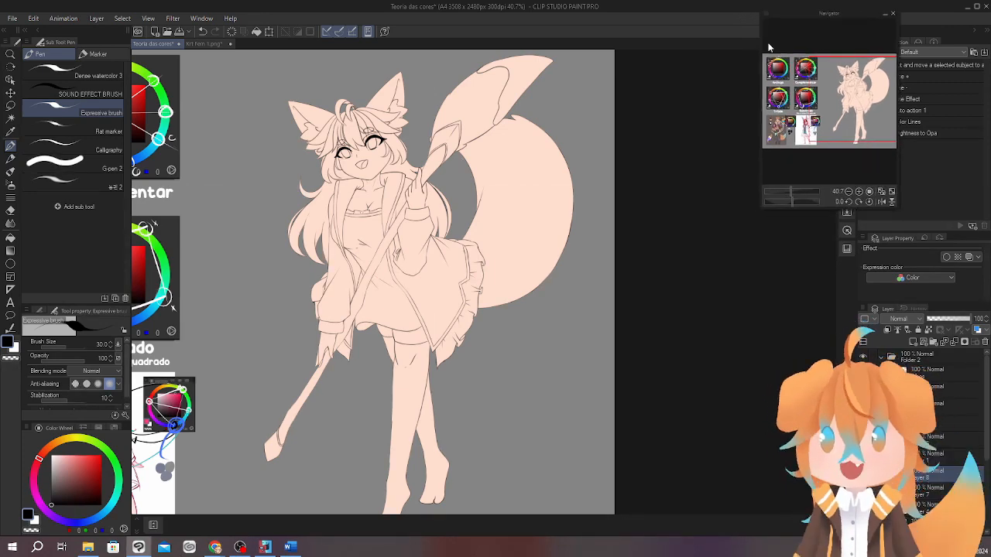
drag(364, 163, 465, 176)
mouse_move(577, 235)
mouse_down()
mouse_move(555, 185)
mouse_move(579, 224)
mouse_up()
drag(641, 224, 579, 223)
mouse_move(639, 277)
mouse_down()
mouse_move(585, 248)
mouse_move(517, 268)
mouse_move(513, 311)
mouse_move(527, 332)
mouse_move(493, 341)
mouse_up()
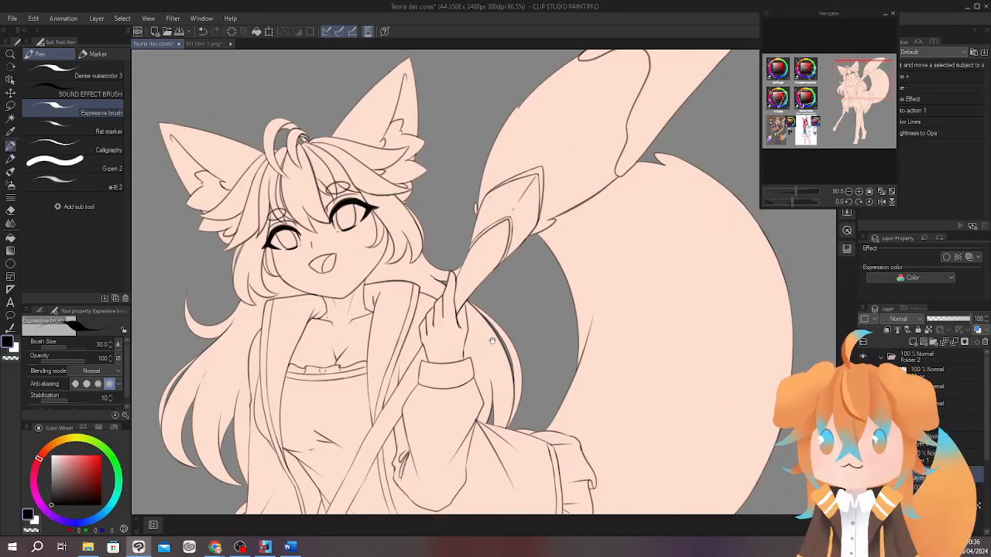
Fade the fox character's eyebrows and the outer eyelash tips with the Soft eraser at size 40.
drag(323, 246, 366, 280)
drag(358, 226, 427, 243)
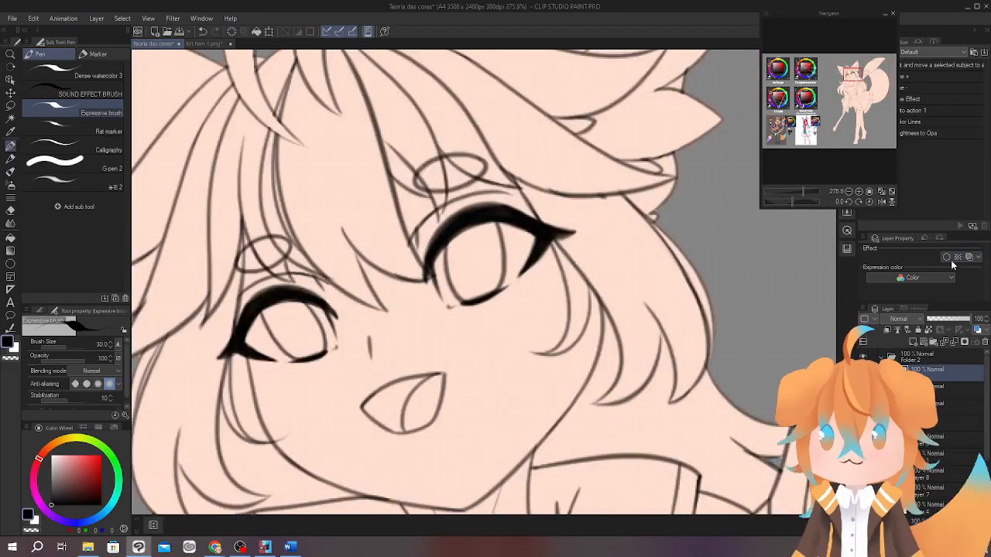
key(e)
click(77, 91)
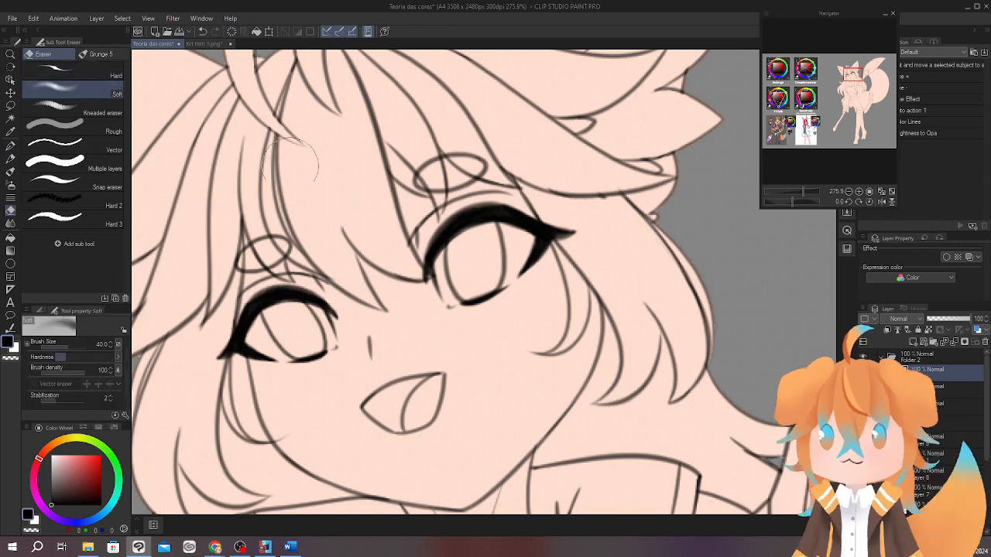
mouse_move(265, 246)
mouse_down()
mouse_move(300, 217)
mouse_move(257, 246)
mouse_up()
drag(427, 175, 481, 161)
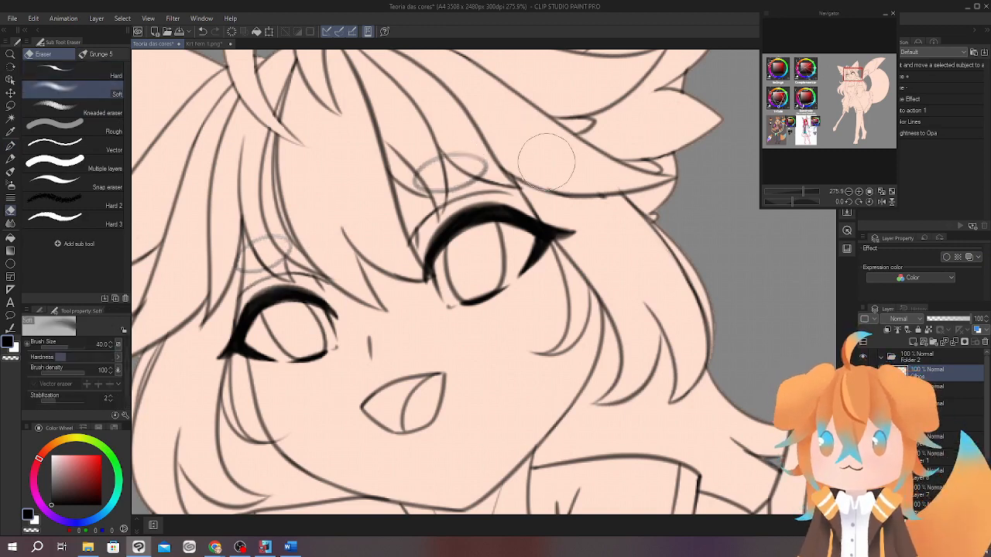
drag(586, 248, 571, 235)
drag(212, 372, 233, 341)
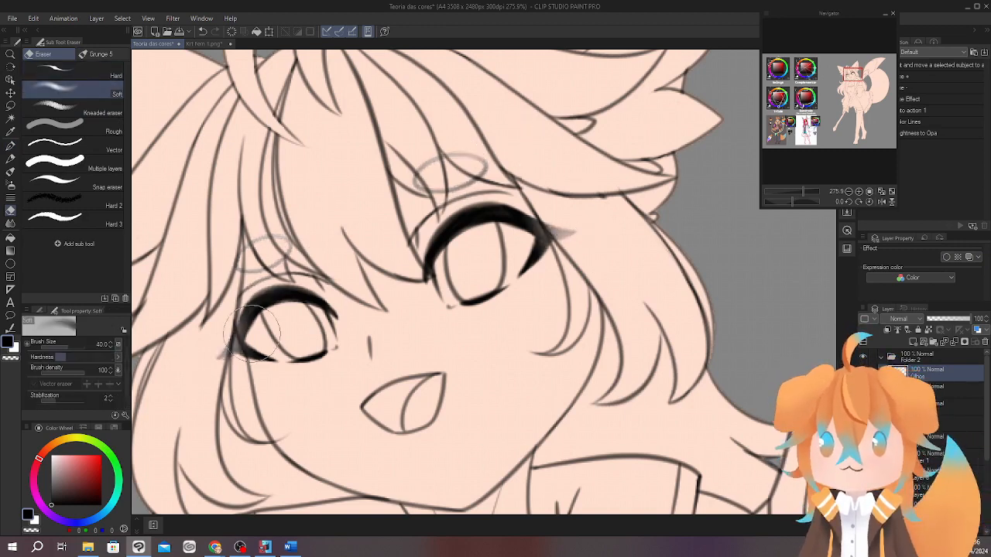
Choose the Bt husky brush with a dark maroon colour, RGB 57, 21, 33.
scroll(534, 310, down, 7)
drag(531, 364, 396, 277)
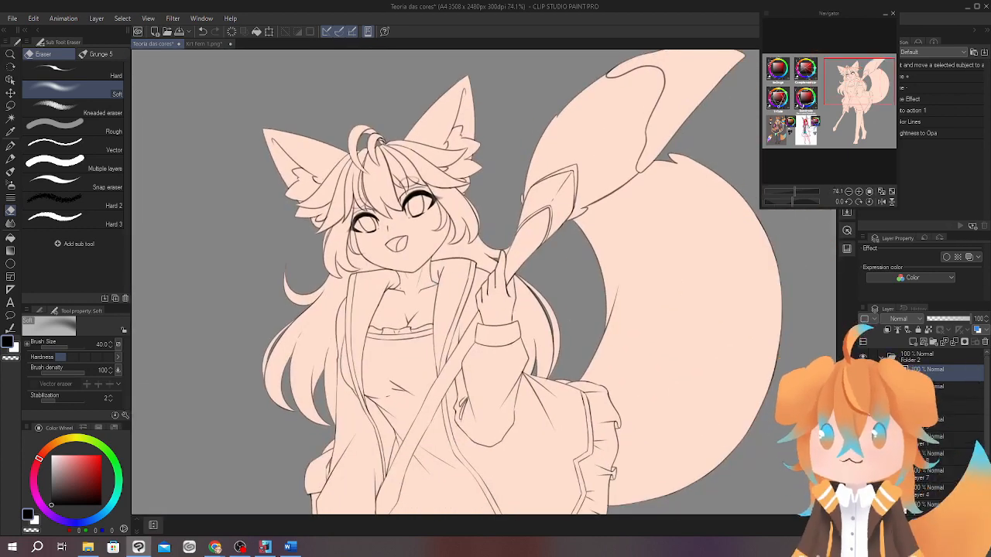
drag(681, 438, 633, 415)
drag(557, 347, 603, 378)
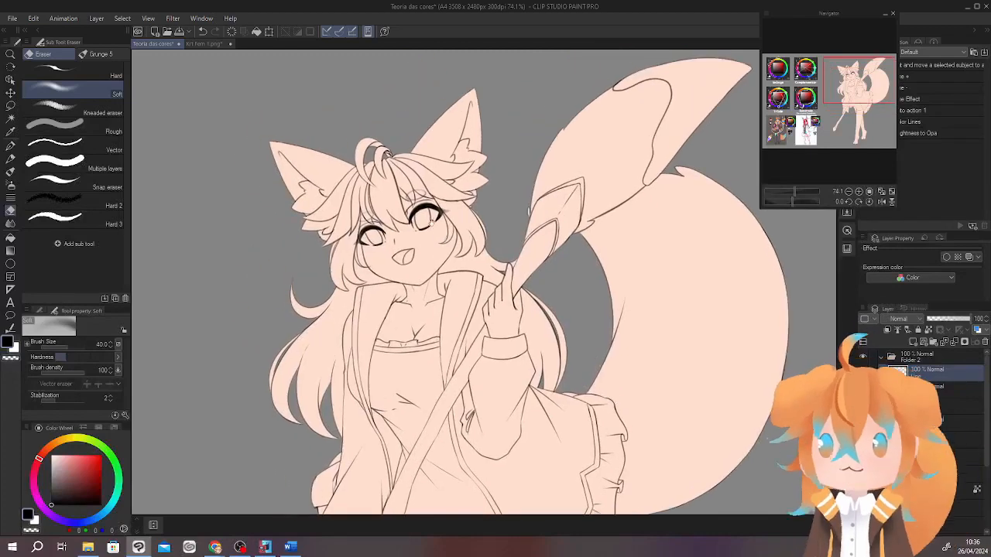
mouse_move(432, 223)
mouse_down()
mouse_move(401, 245)
mouse_move(480, 313)
mouse_move(461, 284)
mouse_up()
scroll(388, 295, up, 6)
key(b)
scroll(489, 302, down, 3)
click(81, 493)
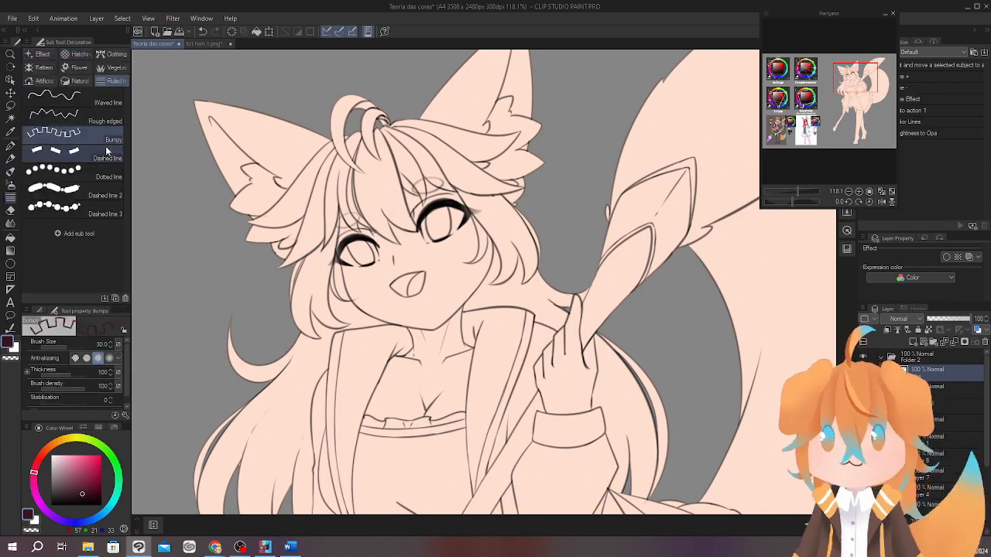
click(110, 135)
Paint a dark maroon blob on the background between the character's head and the raised staff, and undo it.
scroll(477, 232, down, 3)
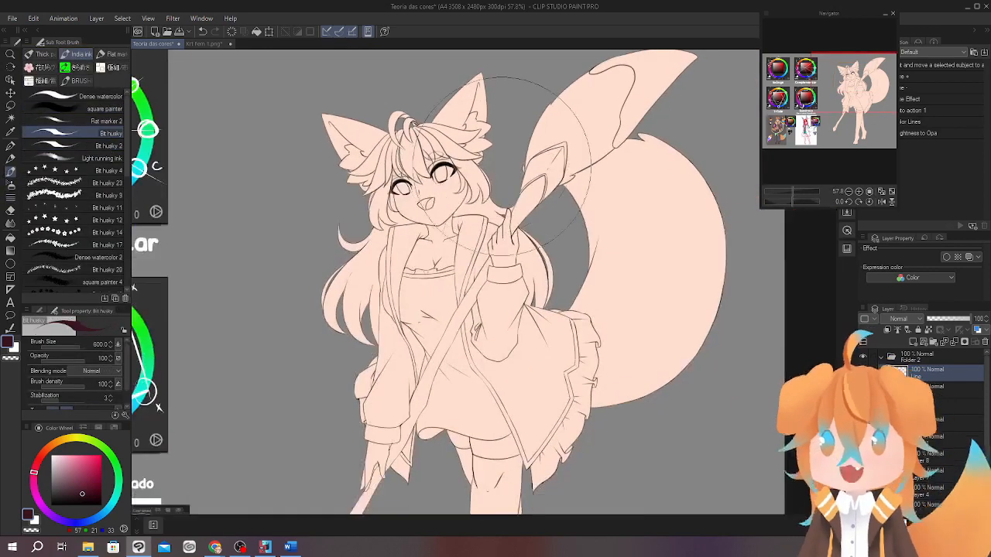
mouse_move(480, 112)
mouse_down()
mouse_move(445, 223)
mouse_move(447, 210)
mouse_move(447, 261)
mouse_move(474, 150)
mouse_up()
key(ctrl+z)
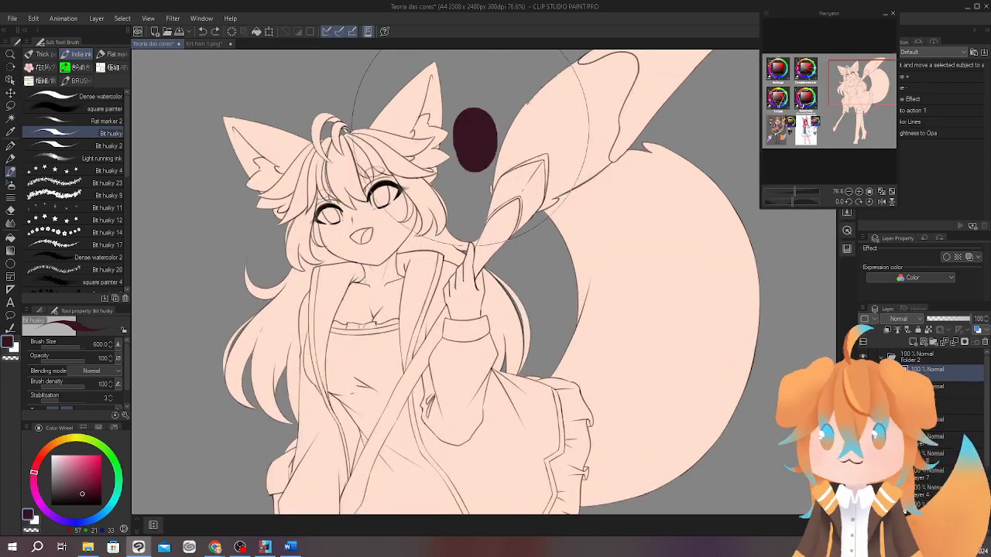
click(479, 108)
drag(465, 195, 469, 252)
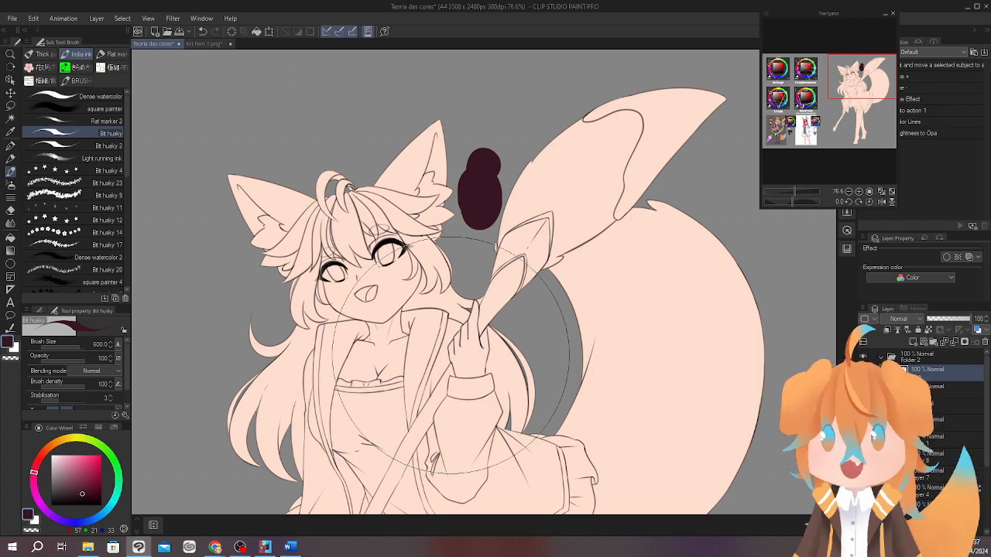
scroll(592, 235, down, 3)
key(ctrl+z)
Recolour the character's line art dark maroon with large brush strokes while the layer's transparent pixels are locked.
scroll(519, 320, down, 2)
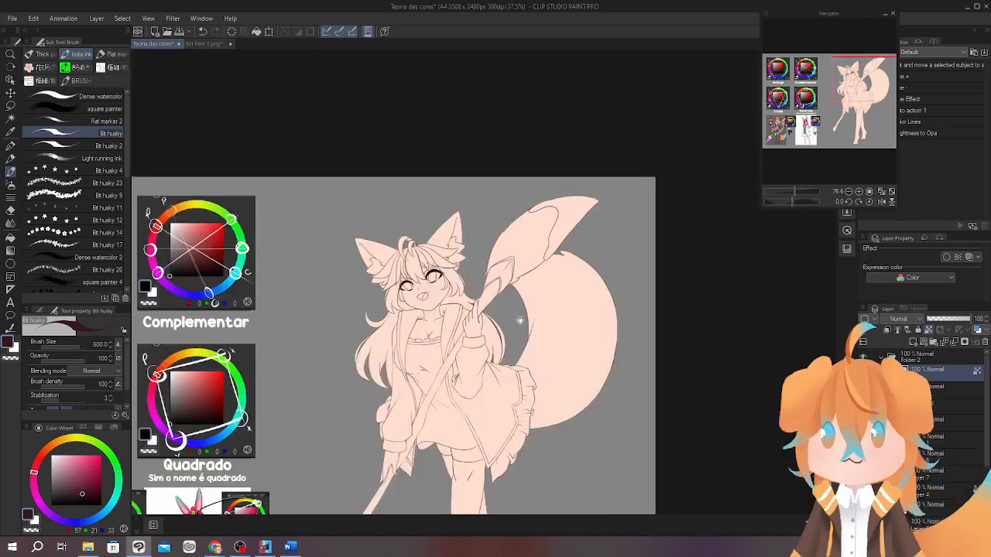
drag(519, 320, 523, 252)
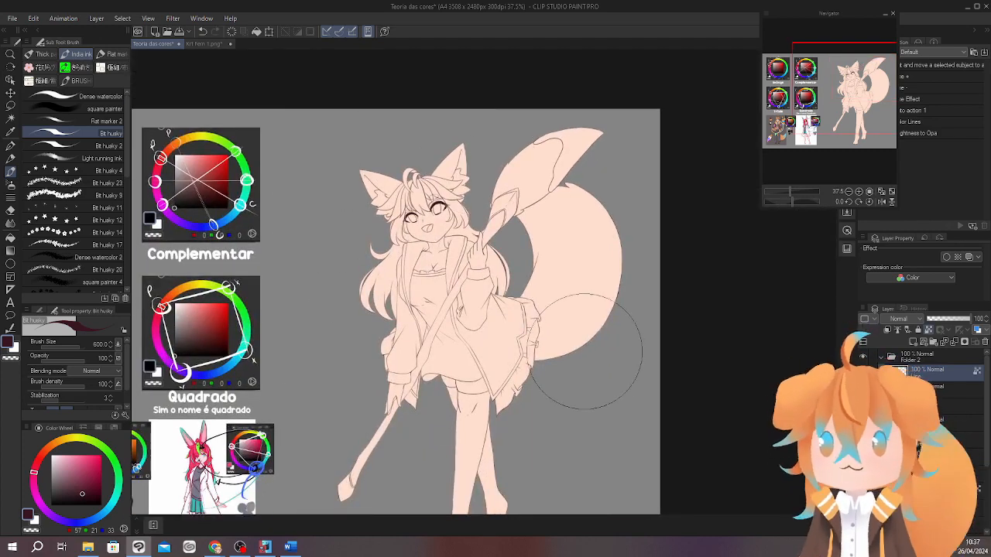
drag(586, 351, 596, 230)
drag(447, 122, 449, 256)
Check the recoloured lines on the face and unlock the line layer's transparent pixels.
scroll(450, 248, up, 5)
drag(551, 170, 590, 304)
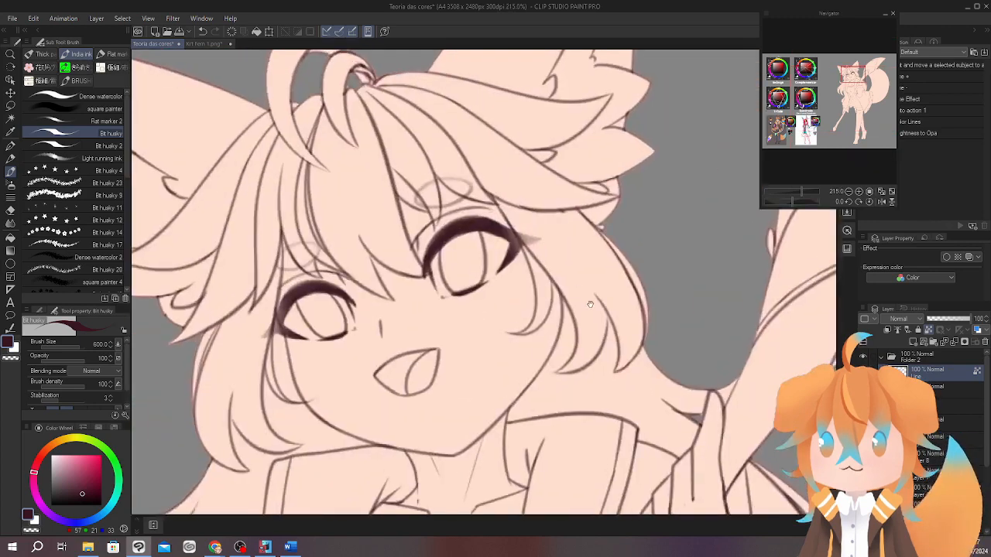
scroll(573, 166, down, 3)
drag(699, 324, 582, 241)
drag(633, 322, 637, 388)
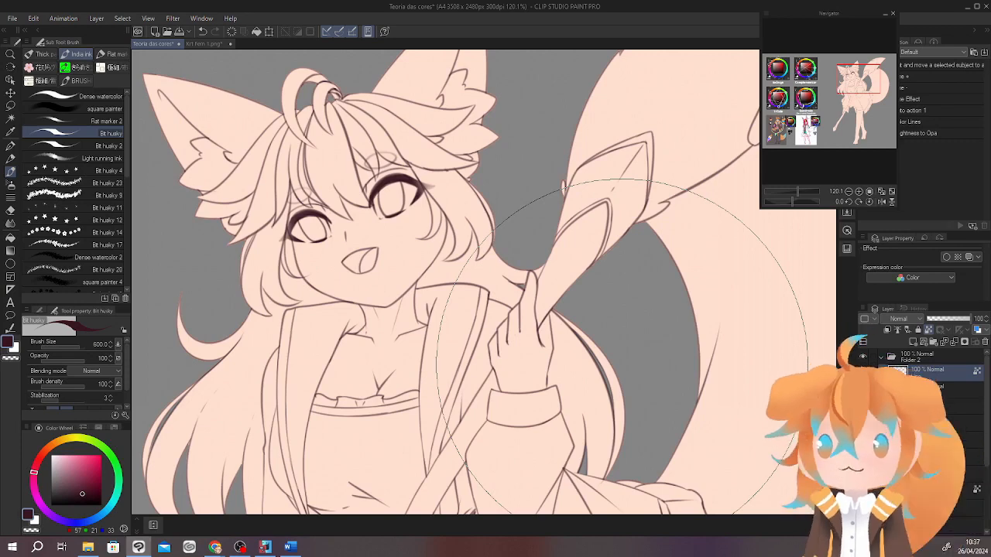
click(928, 330)
drag(446, 406, 452, 413)
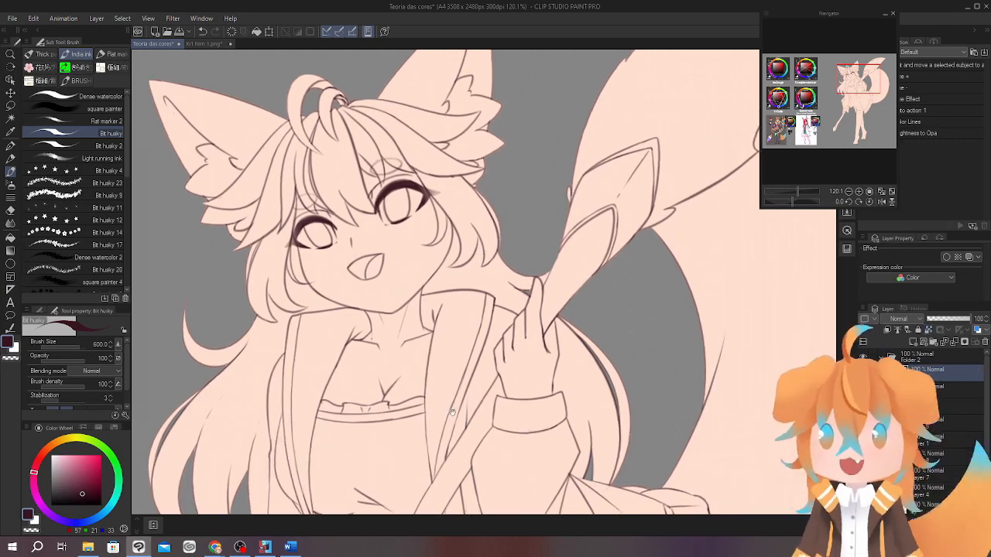
Apply a Gaussian blur with strength 6.00 to the selected line art layer.
scroll(452, 413, down, 5)
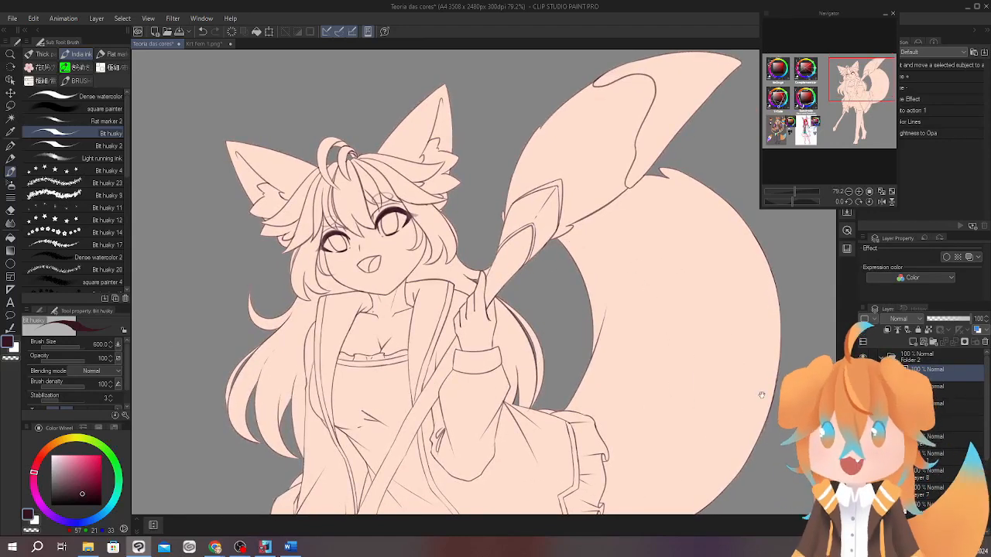
drag(761, 394, 640, 292)
scroll(741, 343, down, 4)
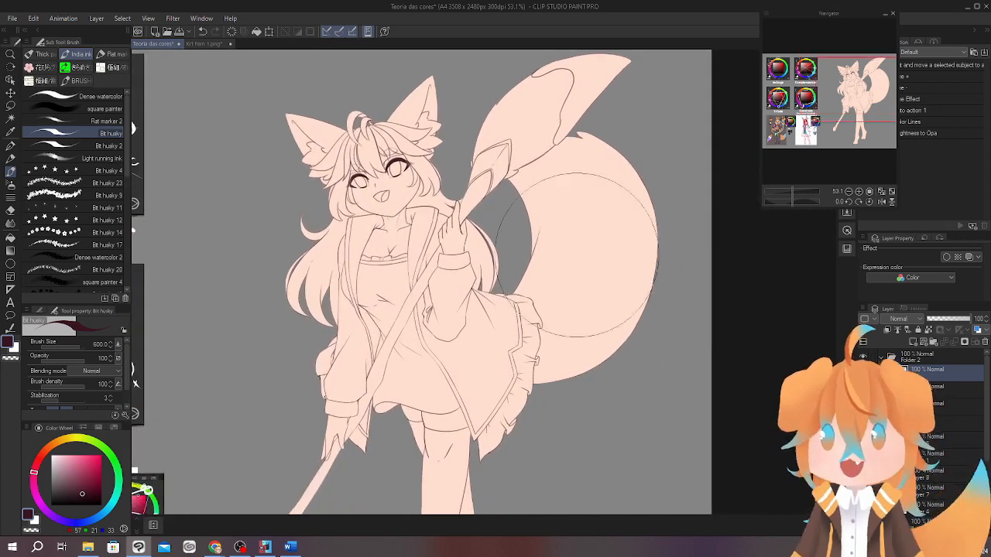
click(174, 23)
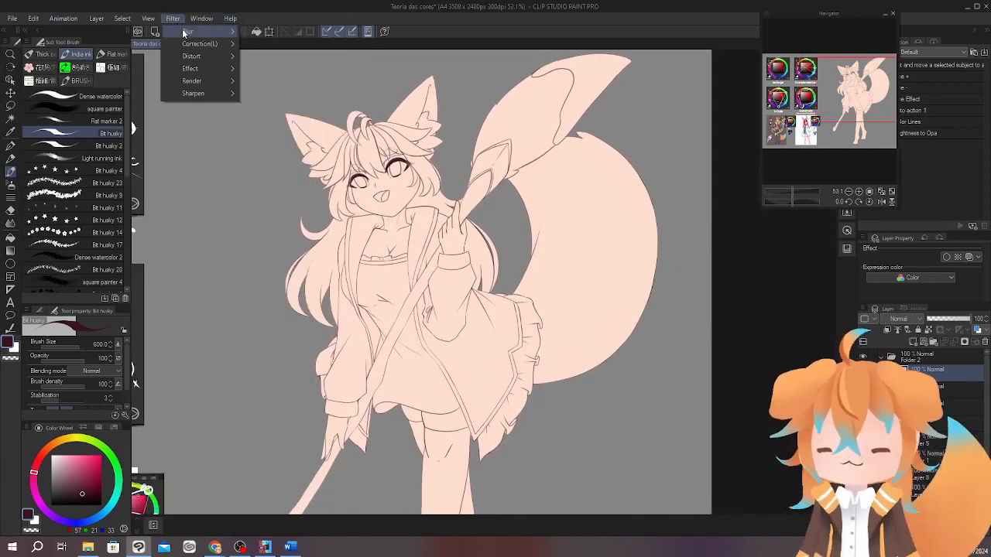
mouse_move(184, 32)
click(271, 43)
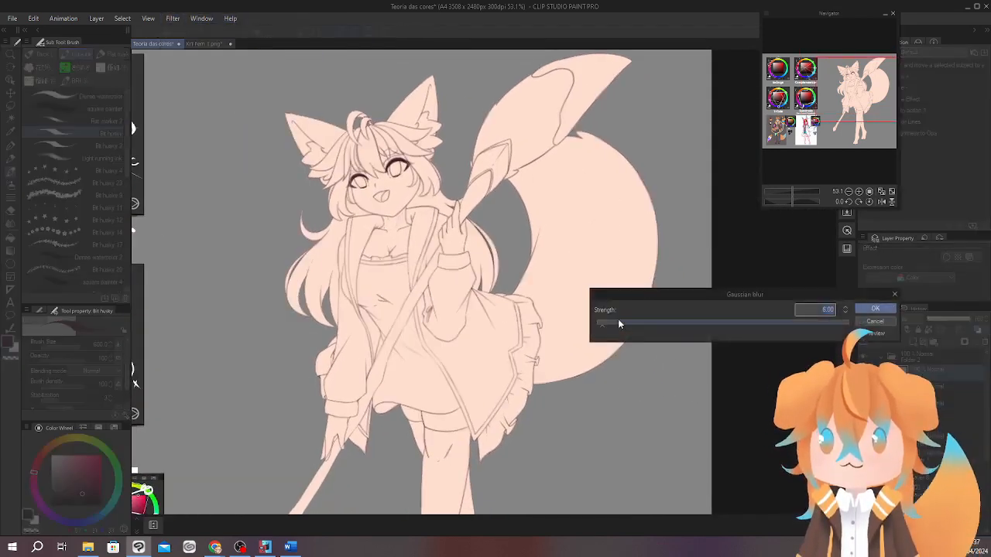
click(874, 309)
Set the blurred line layer's blending mode to Color burn.
scroll(425, 159, up, 5)
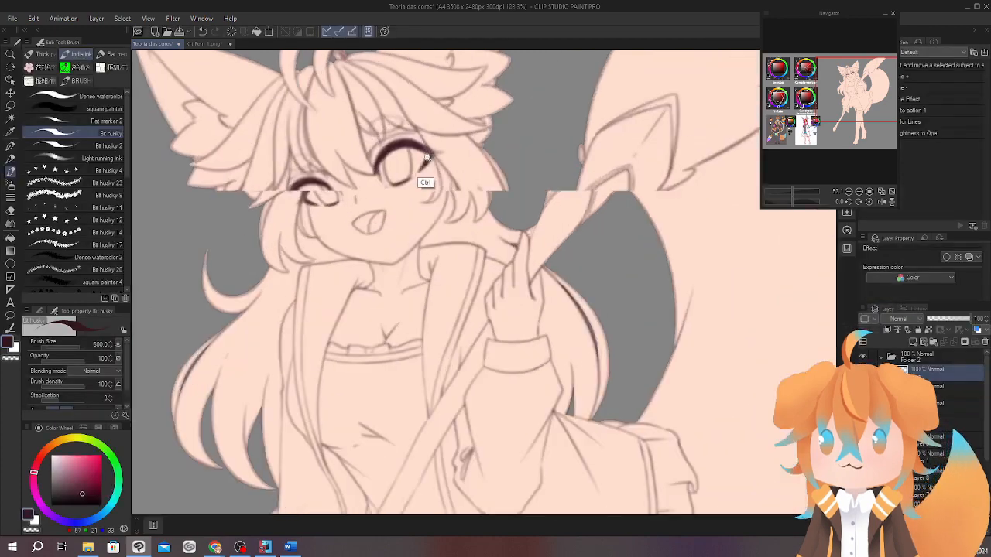
scroll(426, 159, up, 4)
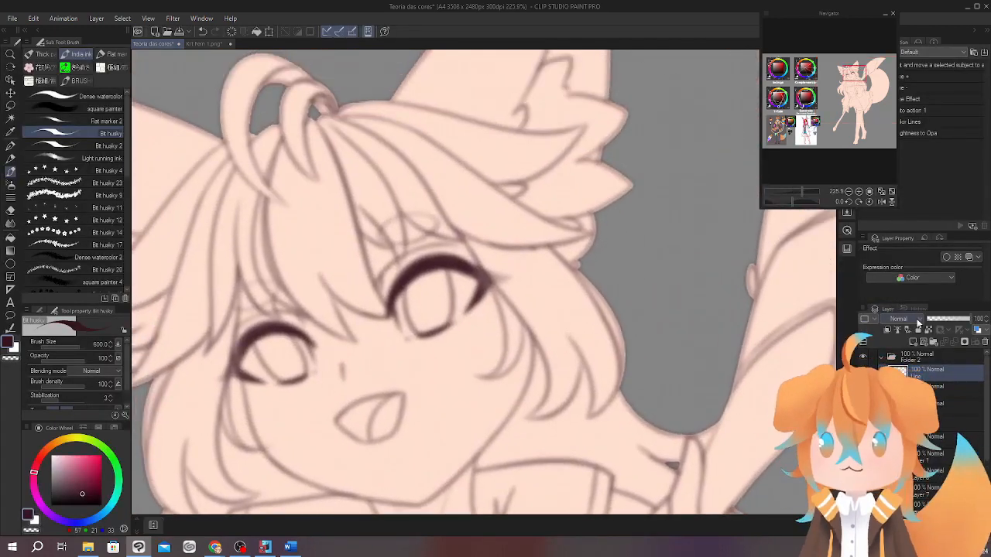
click(915, 319)
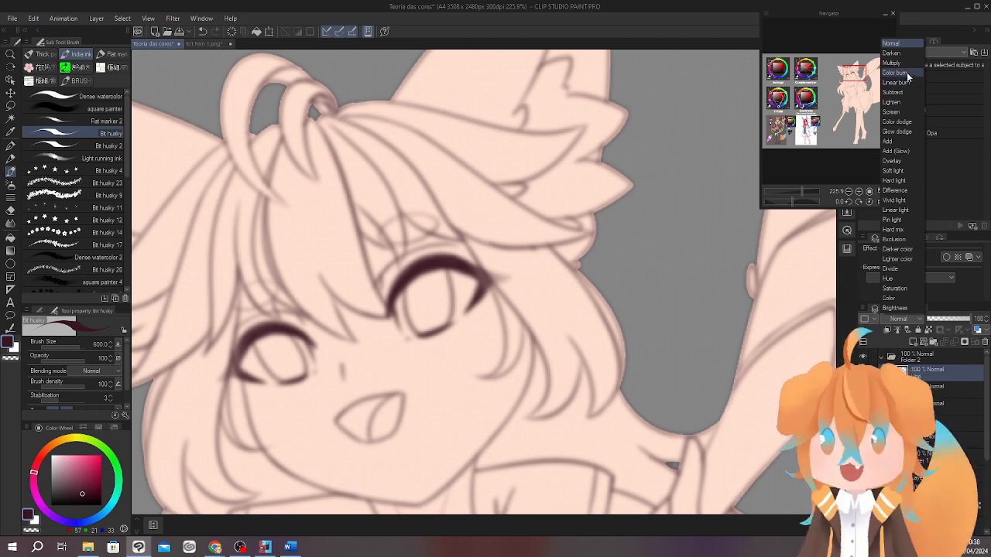
click(909, 73)
Place the blurred Color burn layer beneath the sharp line layer and make the sharp lines visible.
drag(628, 317, 588, 335)
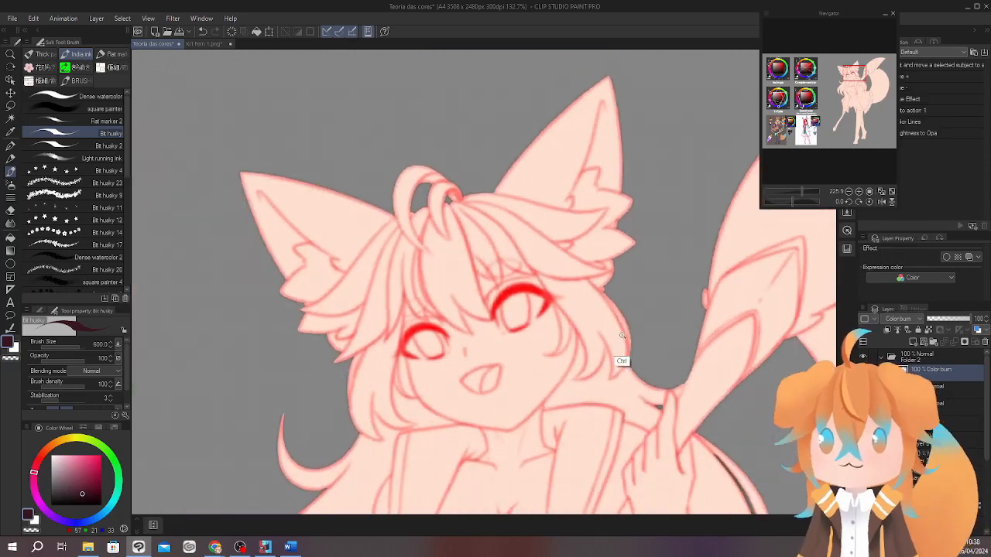
drag(716, 433, 627, 341)
drag(695, 356, 612, 284)
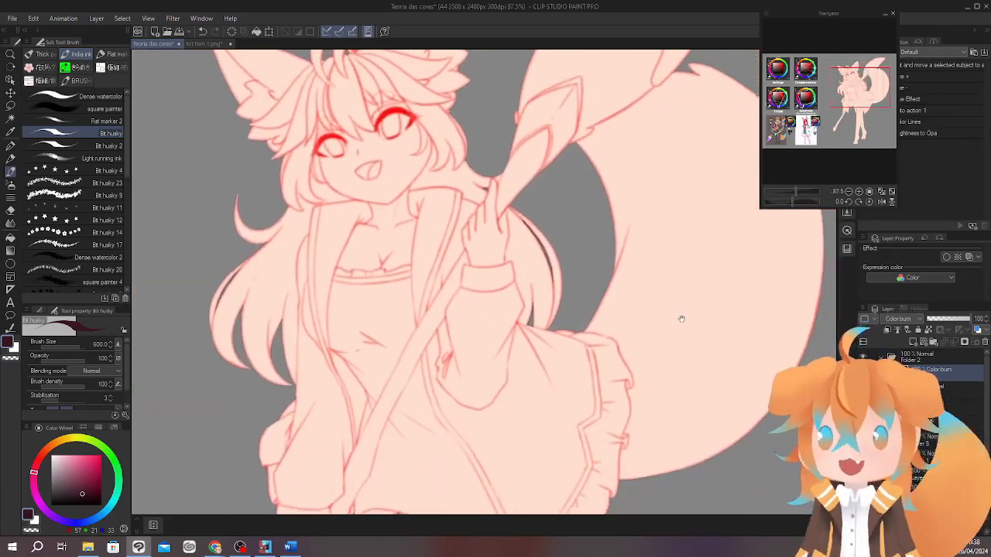
mouse_move(681, 319)
mouse_down()
mouse_move(663, 376)
mouse_move(667, 405)
mouse_up()
mouse_move(551, 440)
mouse_down()
mouse_move(561, 392)
mouse_move(518, 367)
mouse_move(512, 456)
mouse_up()
drag(953, 373, 953, 394)
click(863, 372)
Examine the coloured glow around the sharp lines on the face, hair and torso up close and from afar.
drag(698, 431, 708, 305)
drag(619, 297, 694, 445)
drag(441, 199, 492, 178)
drag(626, 268, 635, 221)
drag(635, 224, 612, 303)
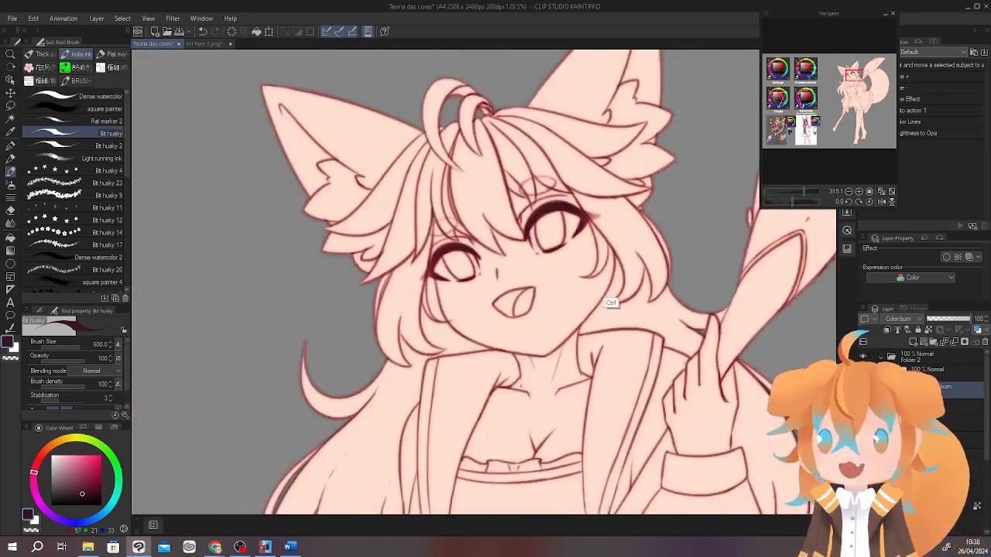
drag(669, 325, 612, 301)
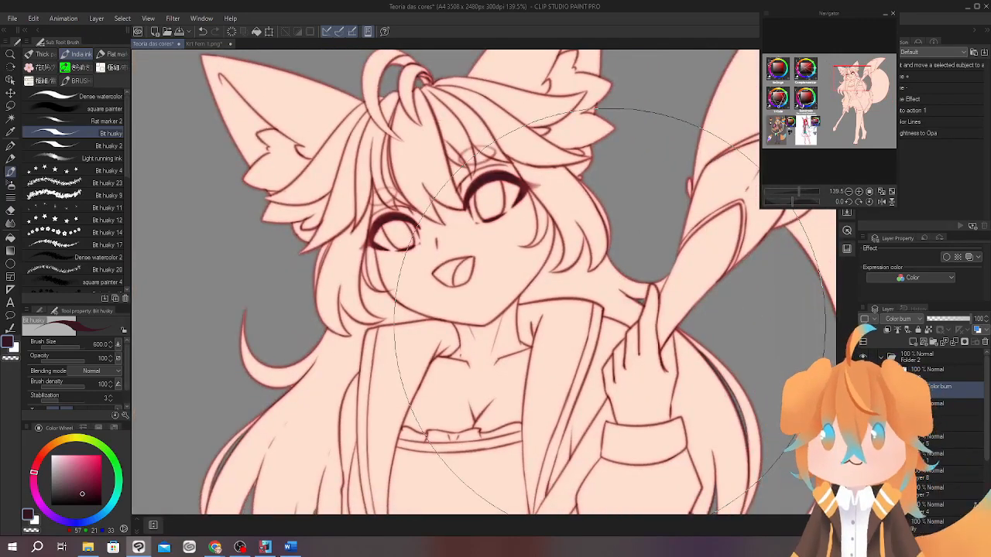
drag(748, 365, 683, 357)
drag(685, 339, 658, 361)
drag(682, 340, 620, 287)
drag(692, 315, 639, 335)
Move the Navigator window clear of the auto actions and delete the blurred Color burn layer.
drag(857, 13, 761, 26)
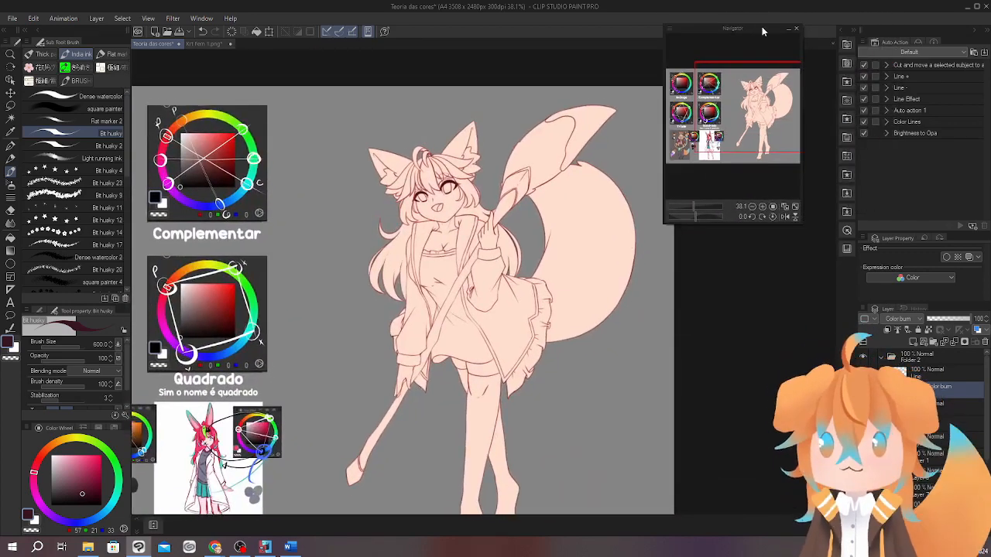
click(977, 339)
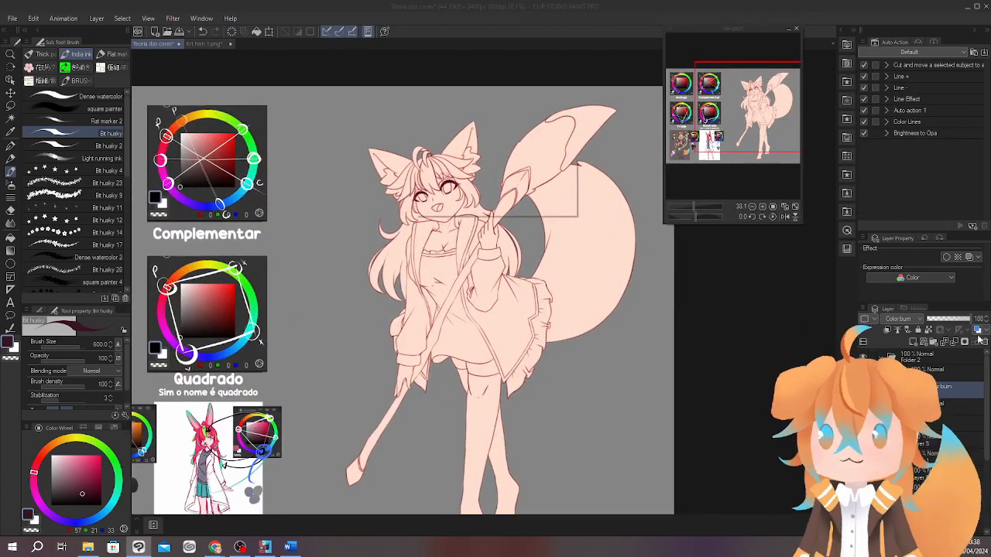
click(506, 206)
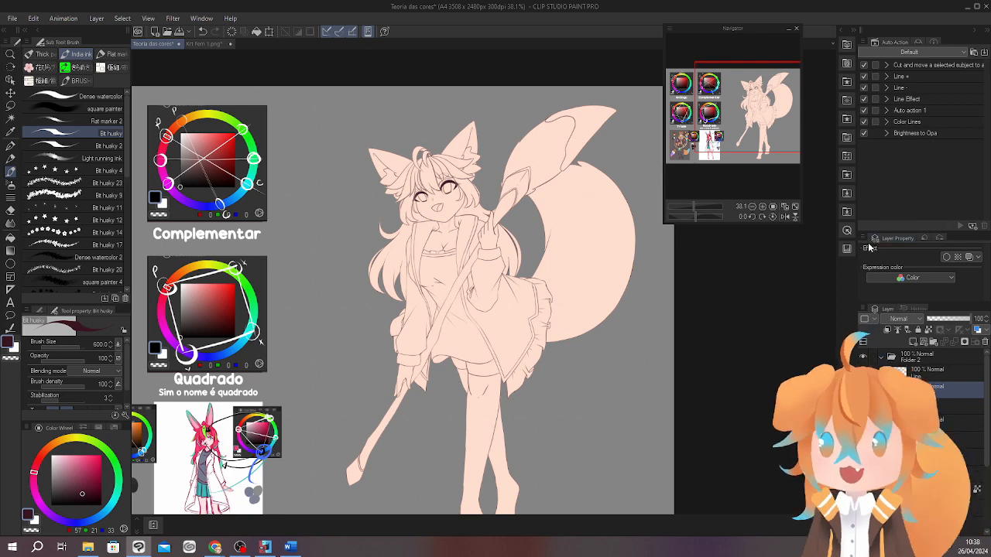
Try the Line Effect auto action on the layer below the line art and delete the selected layer.
click(922, 97)
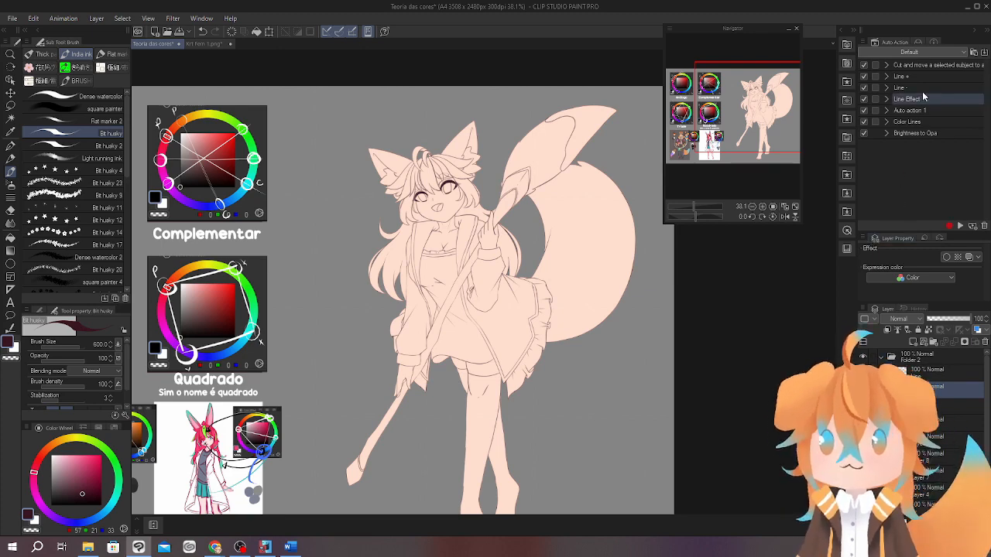
click(960, 226)
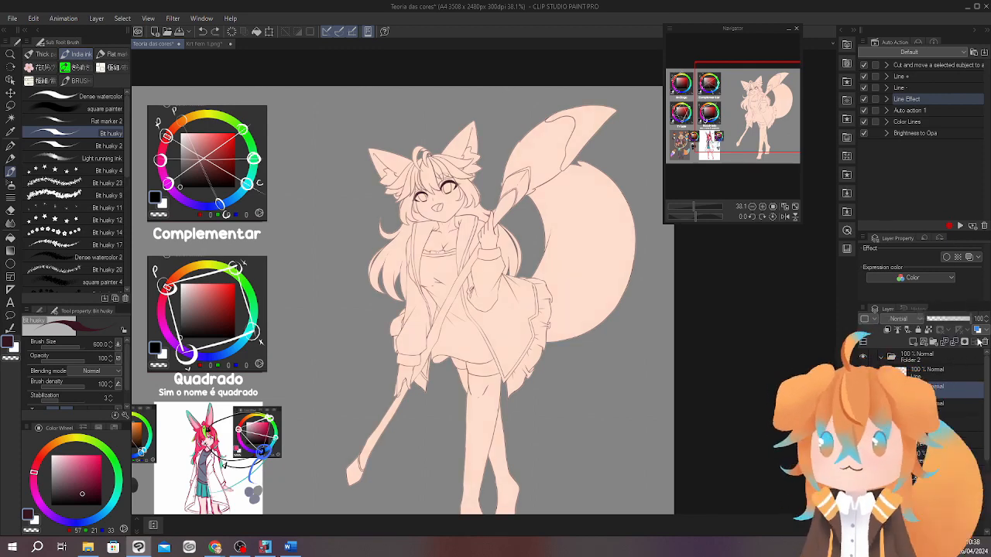
click(980, 342)
key(Return)
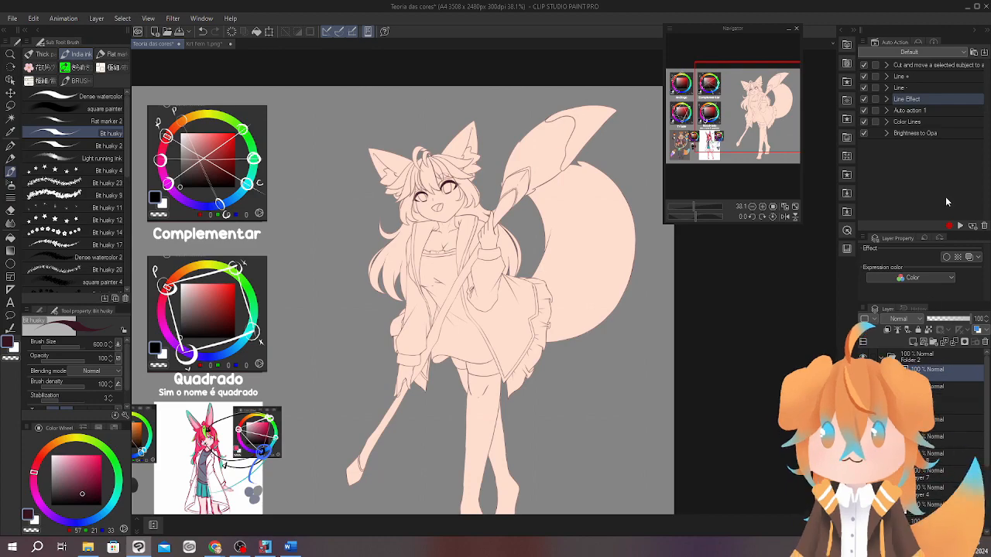
Run the Line Effect auto action on the line art layer and bring the whole character into view.
click(960, 226)
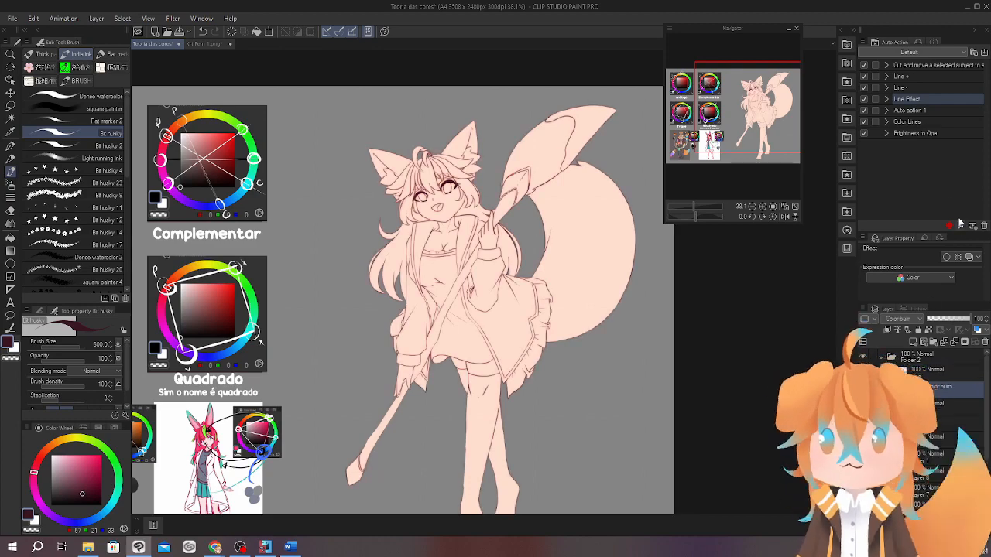
drag(459, 228, 496, 372)
mouse_move(641, 432)
mouse_down()
mouse_move(579, 302)
mouse_move(560, 320)
mouse_move(578, 291)
mouse_move(569, 294)
mouse_up()
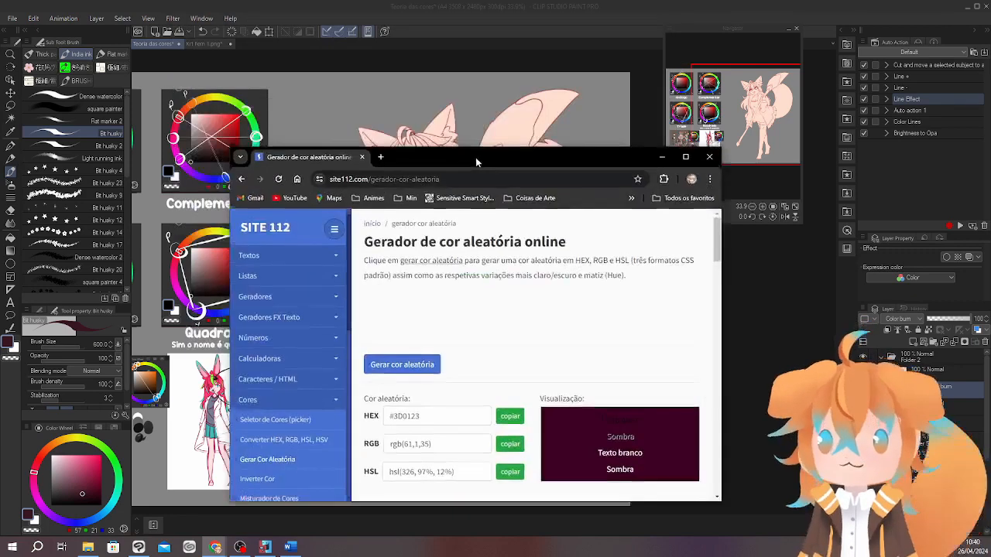
Switch to the online random colour generator page in Chrome and position its window over the canvas.
drag(476, 157, 411, 146)
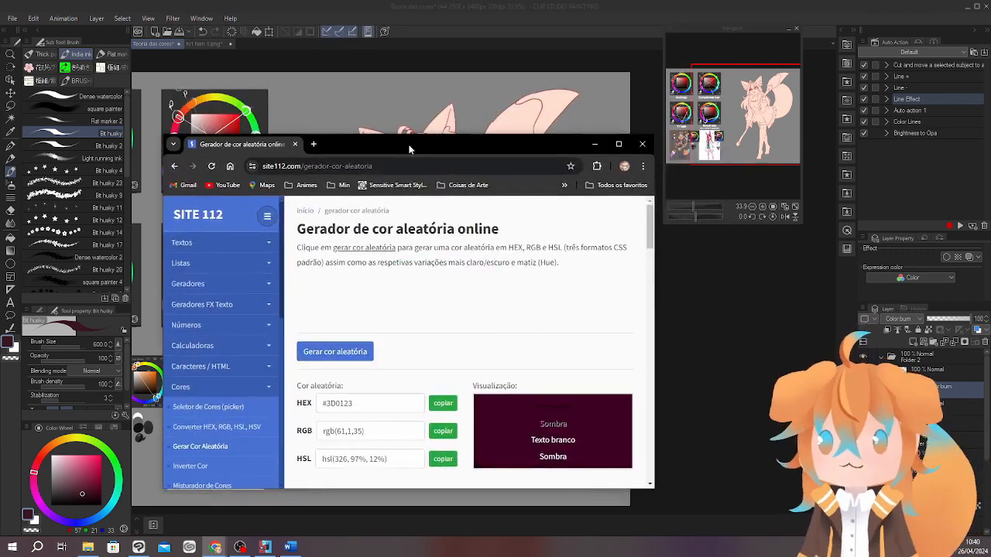
Maximise the colour generator page and generate random colours until the purple #8C2D6C comes up as the base colour.
double_click(411, 147)
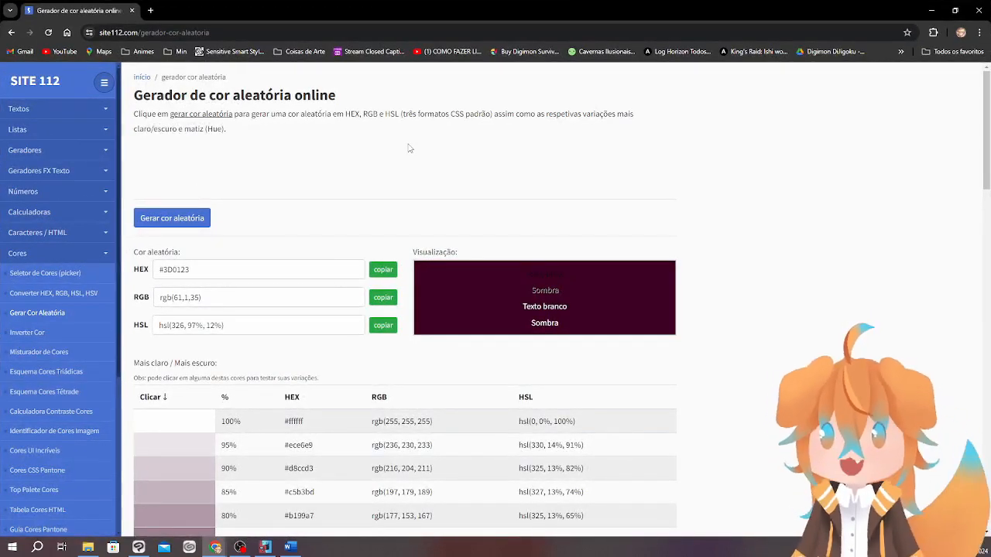
scroll(410, 148, down, 5)
scroll(410, 150, up, 5)
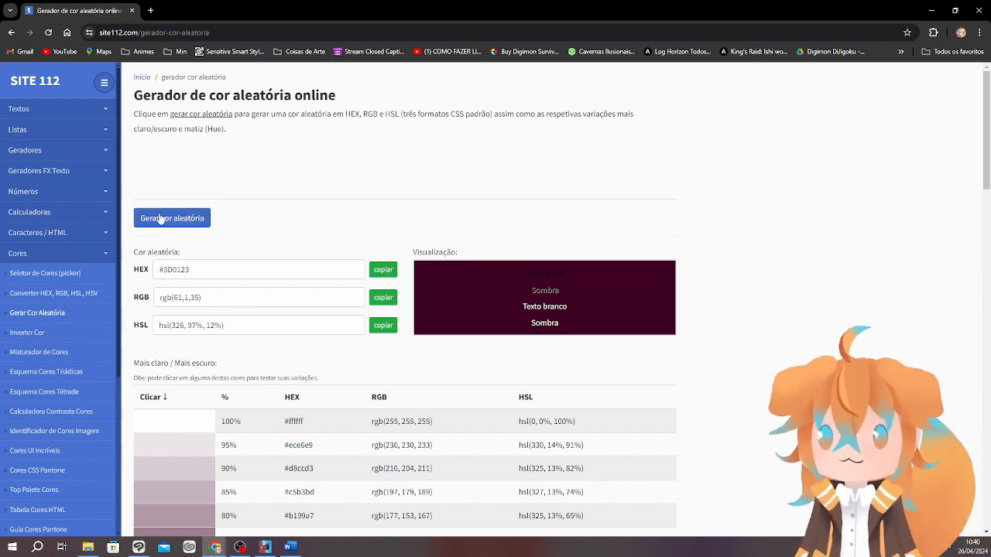
click(200, 221)
click(199, 221)
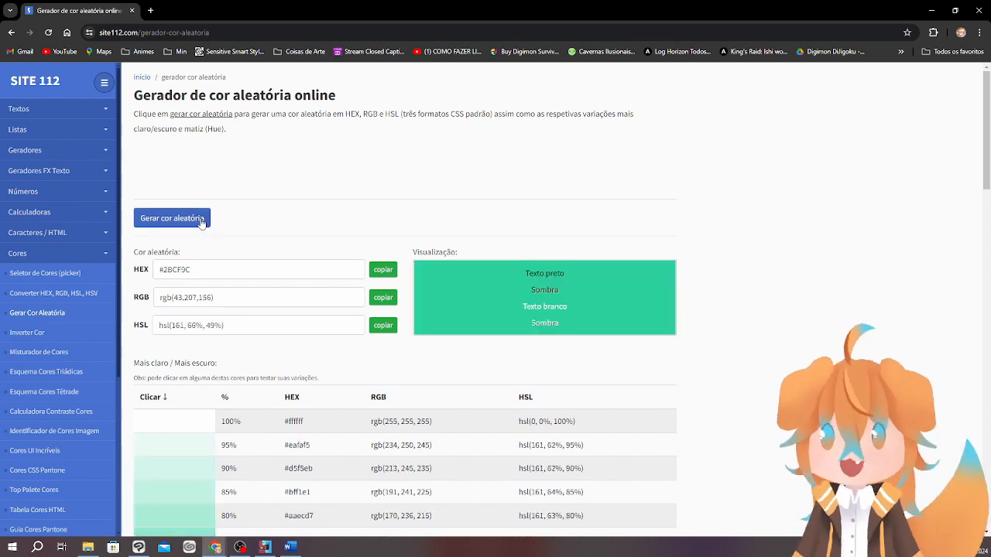
click(200, 221)
click(199, 220)
click(199, 221)
click(199, 221)
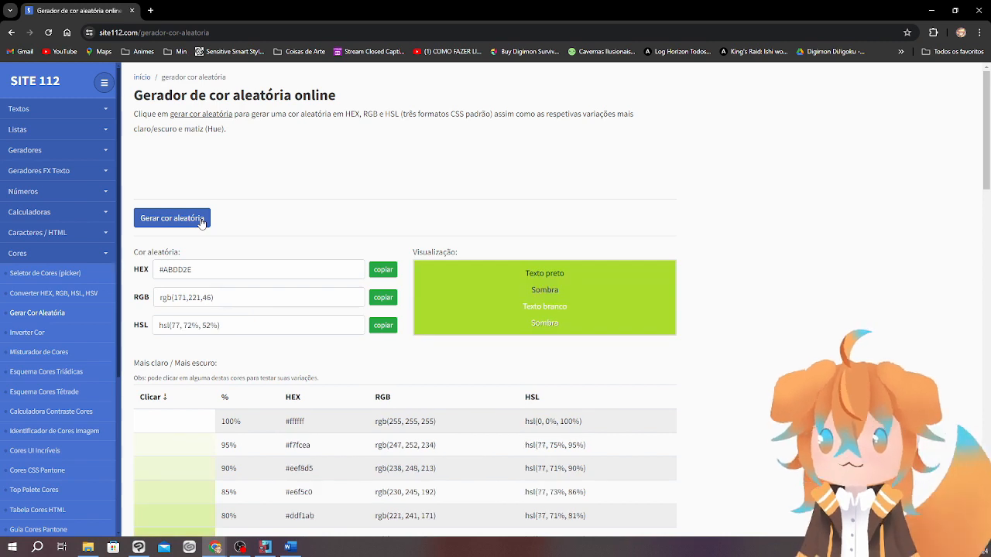
click(201, 221)
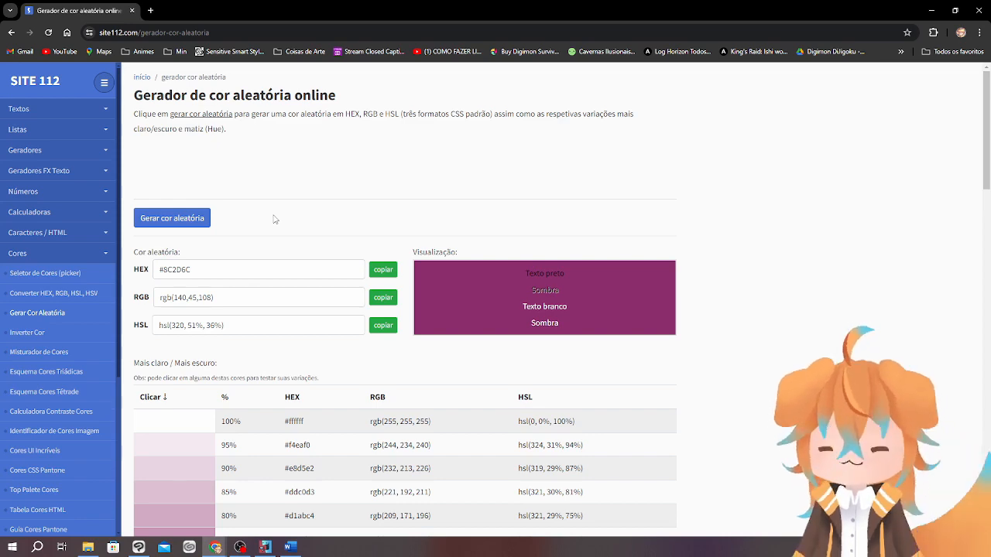
scroll(251, 269, down, 3)
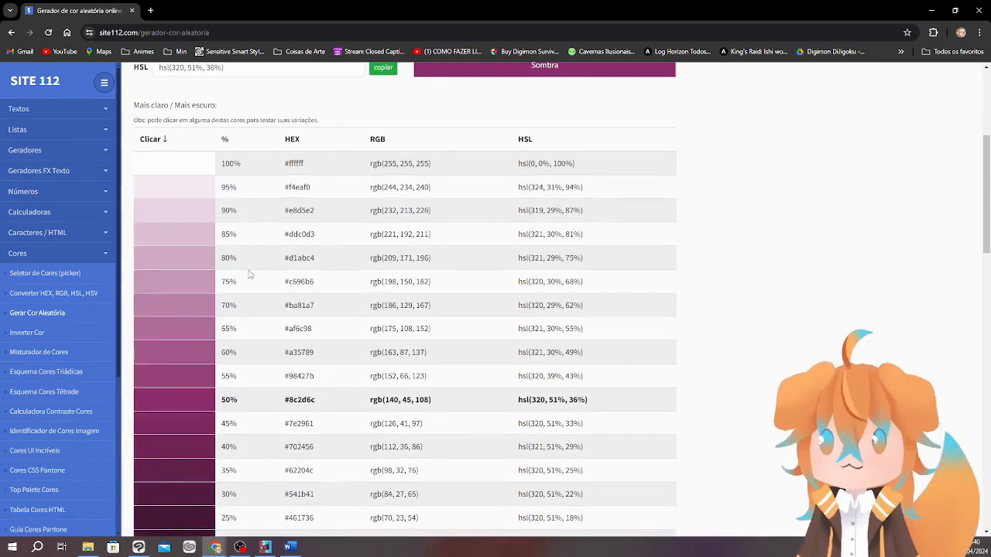
scroll(249, 274, up, 3)
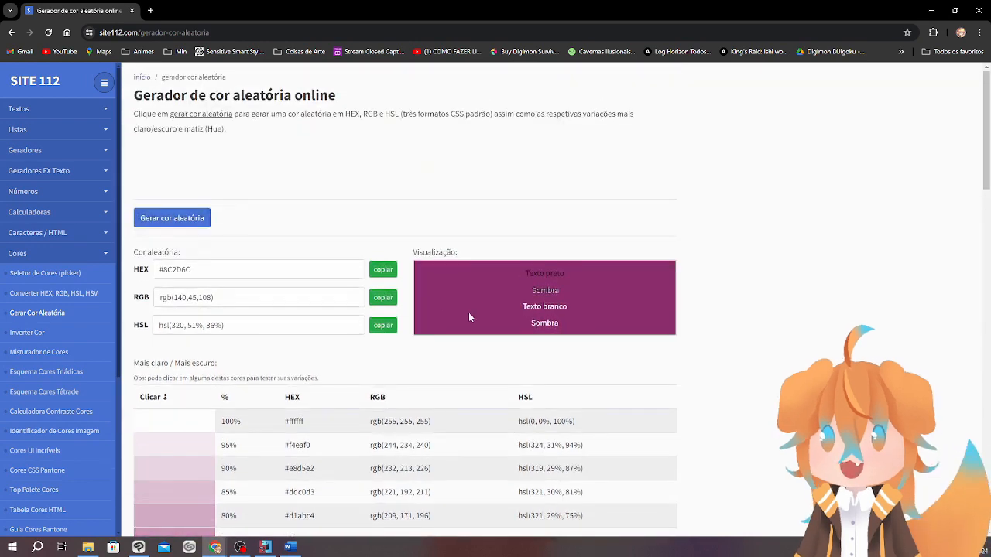
drag(332, 276, 146, 270)
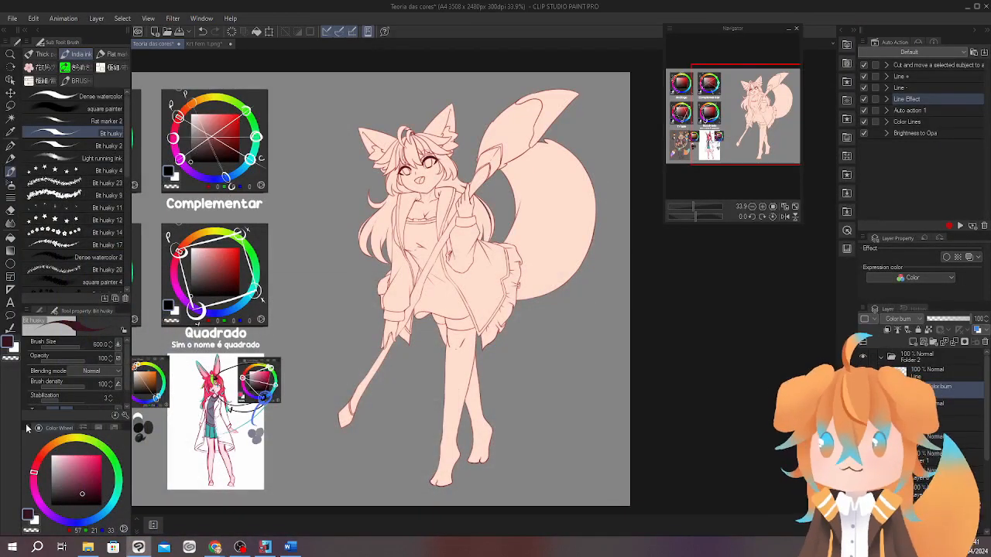
click(27, 428)
click(95, 415)
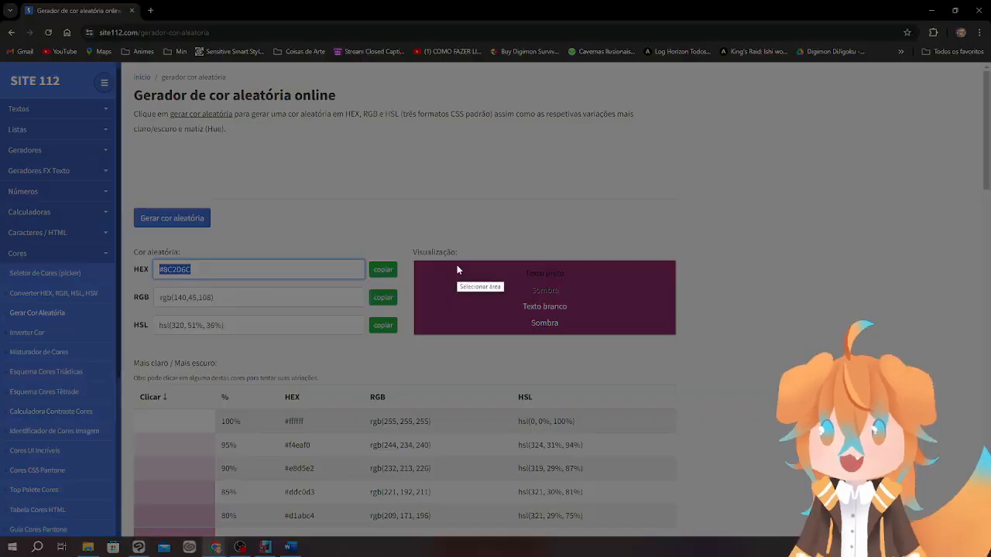
Capture part of the purple #8C2D6C preview as a screenshot and paste it onto the canvas in Clip Studio Paint.
drag(416, 261, 489, 327)
click(940, 16)
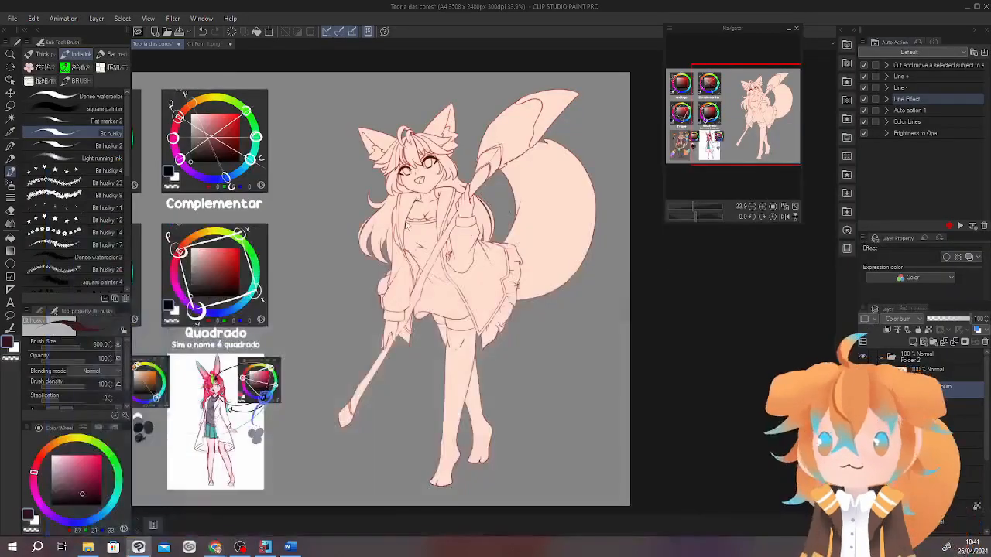
drag(407, 363, 767, 490)
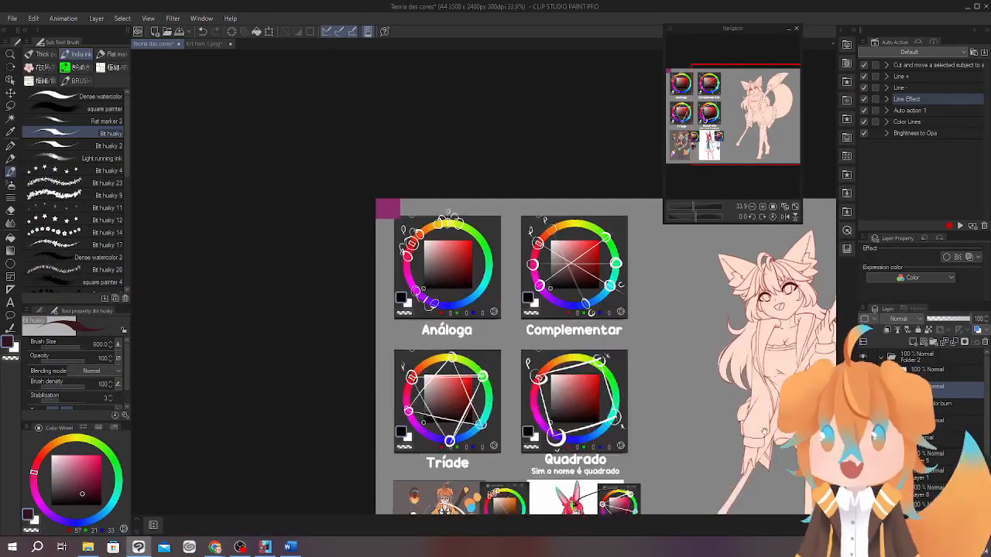
Sample the purple from the pasted swatch as the drawing colour and remove the swatch from the canvas.
scroll(399, 213, up, 3)
alt+click(398, 192)
drag(503, 266, 364, 266)
scroll(444, 267, down, 5)
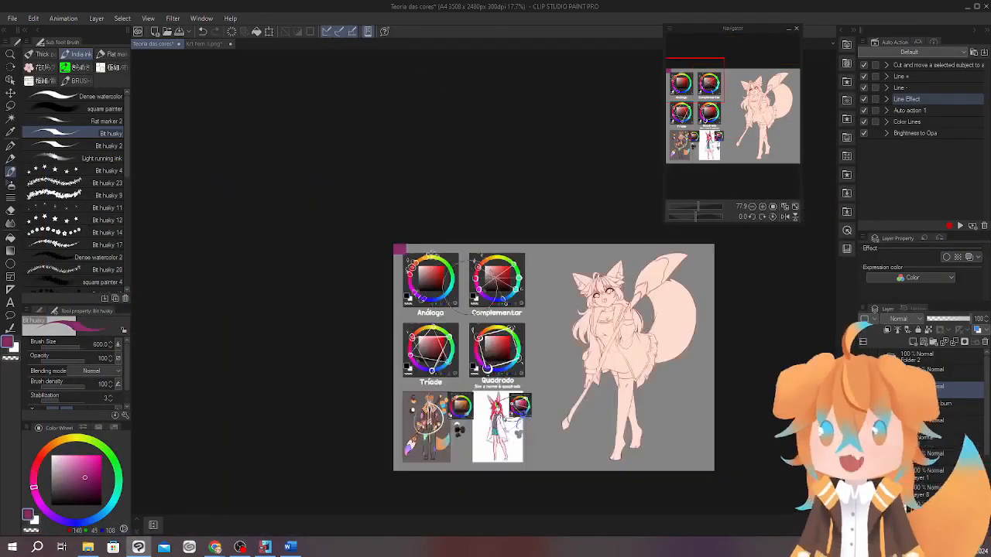
key(ctrl+z)
Try purple brush dabs on the fox character's hair and undo them.
drag(608, 327, 481, 279)
scroll(545, 296, up, 3)
scroll(546, 291, up, 5)
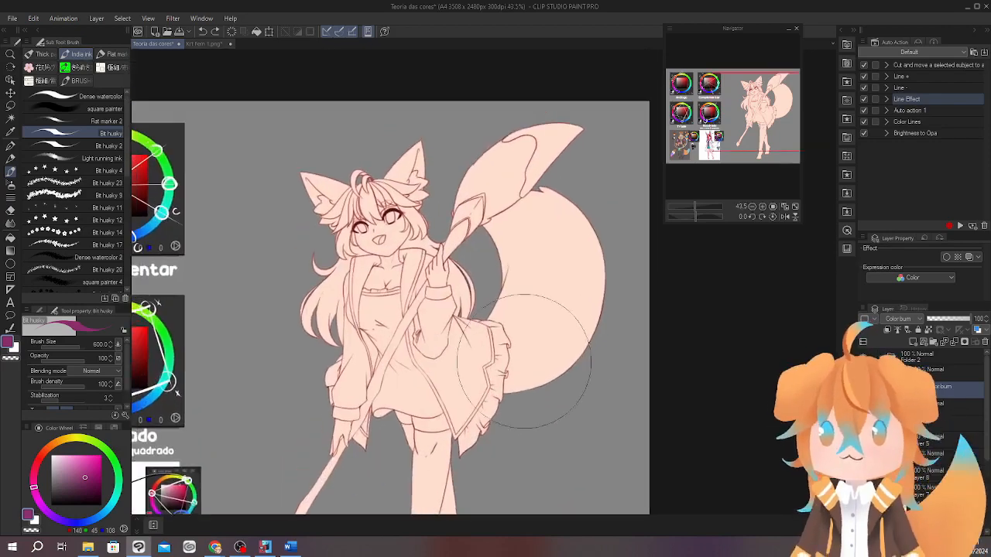
click(373, 139)
mouse_move(654, 295)
mouse_down()
mouse_move(555, 251)
mouse_move(578, 323)
mouse_up()
key(ctrl+z)
drag(647, 455, 652, 412)
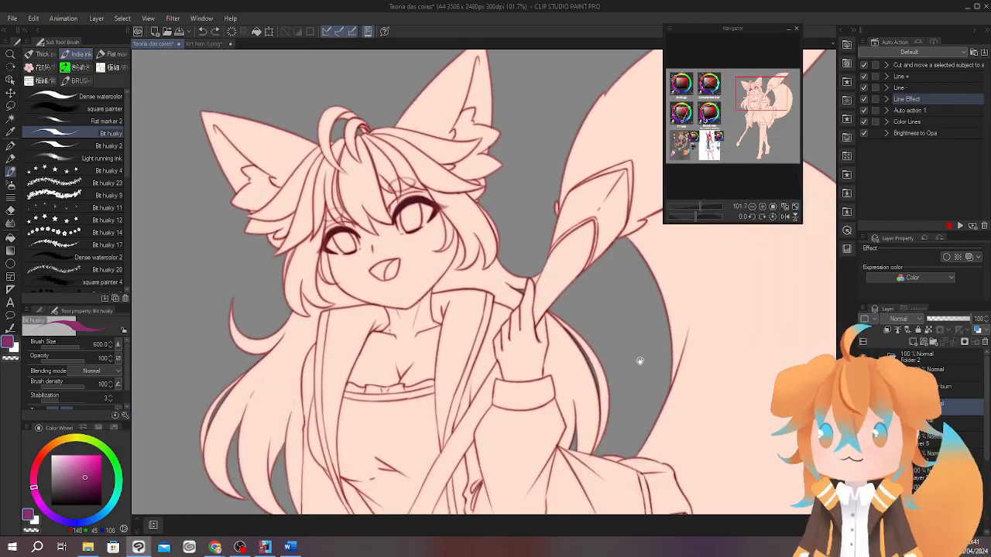
click(420, 201)
drag(550, 276, 528, 209)
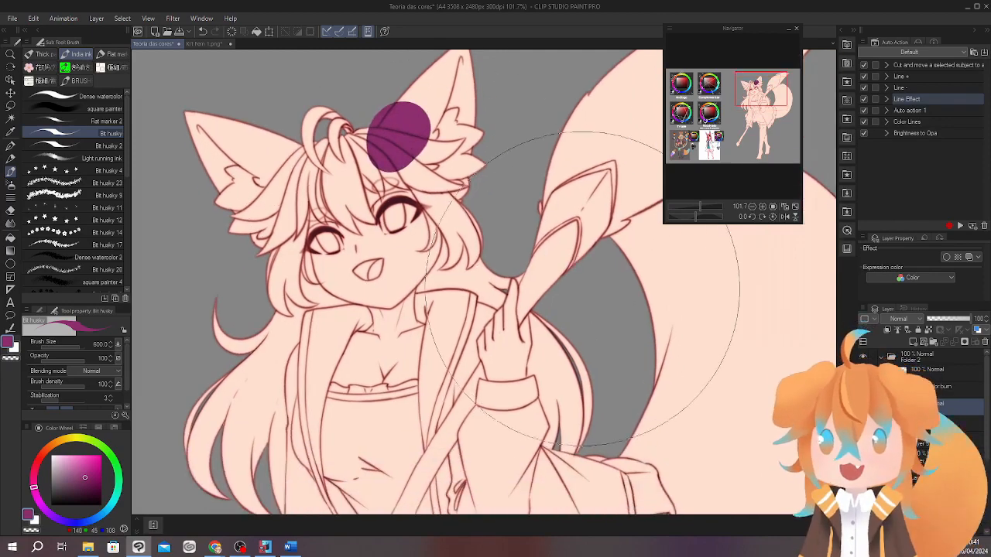
key(ctrl+z)
Create a new layer clipped to the one below and outline the character's left-hand ear and hair in purple.
scroll(333, 193, up, 3)
click(913, 342)
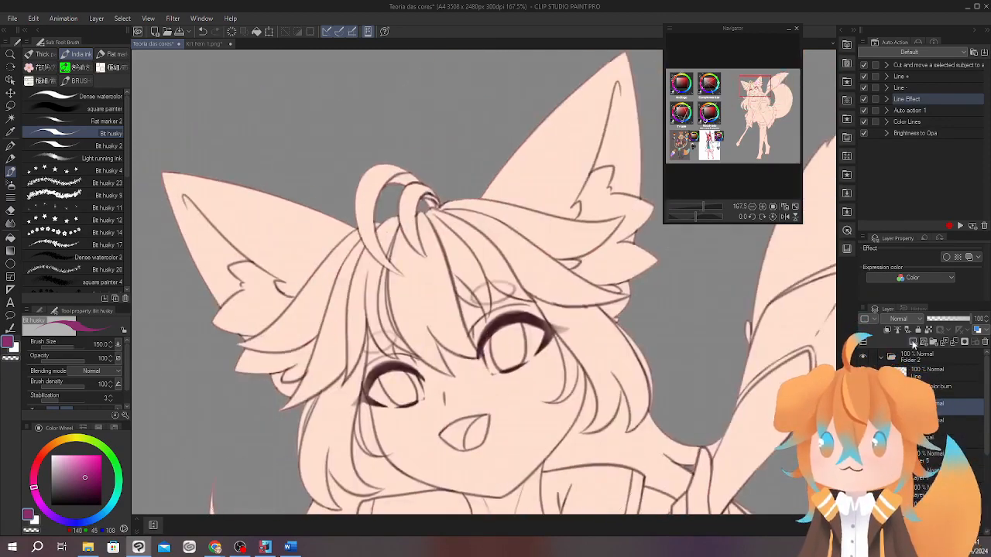
click(887, 330)
drag(433, 116, 309, 310)
scroll(349, 271, up, 2)
mouse_move(280, 371)
mouse_down()
mouse_move(331, 141)
mouse_move(311, 244)
mouse_up()
scroll(372, 116, up, 3)
mouse_move(325, 185)
mouse_down()
mouse_move(359, 288)
mouse_move(405, 274)
mouse_up()
drag(371, 224, 359, 260)
Erase the overspill around the outlined hair and fill the enclosed ear and hair areas with purple.
key(e)
drag(383, 282, 329, 151)
key(g)
mouse_move(411, 204)
mouse_down()
mouse_move(389, 194)
mouse_move(334, 279)
mouse_up()
click(390, 195)
key(b)
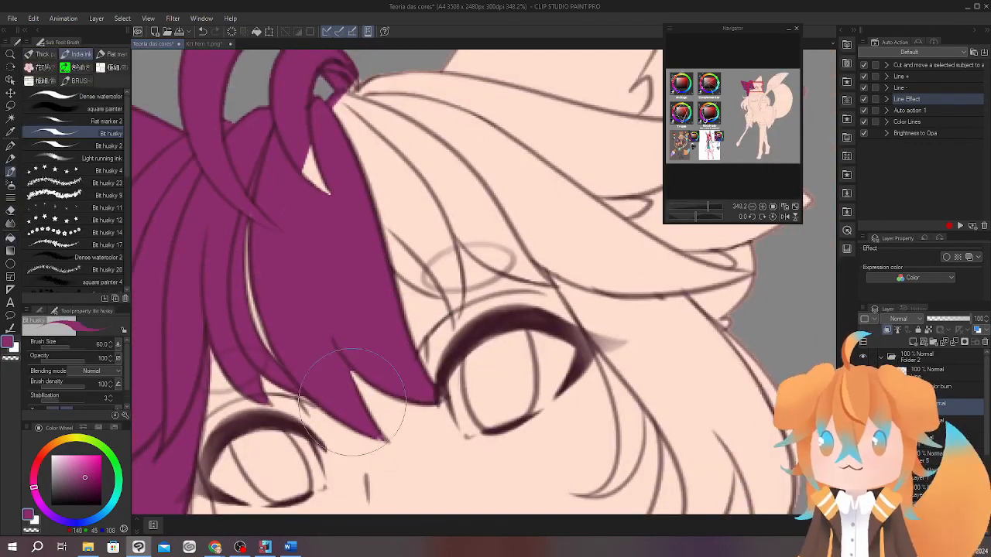
Paint the fringe, the hair above the eyes and the right-hand ear purple, following the line art.
drag(398, 170, 320, 204)
drag(320, 204, 376, 354)
mouse_move(434, 84)
mouse_down()
mouse_move(447, 166)
mouse_move(535, 294)
mouse_up()
scroll(465, 233, down, 4)
mouse_move(421, 216)
mouse_down()
mouse_move(475, 139)
mouse_move(496, 232)
mouse_up()
scroll(464, 255, up, 4)
drag(588, 371, 499, 227)
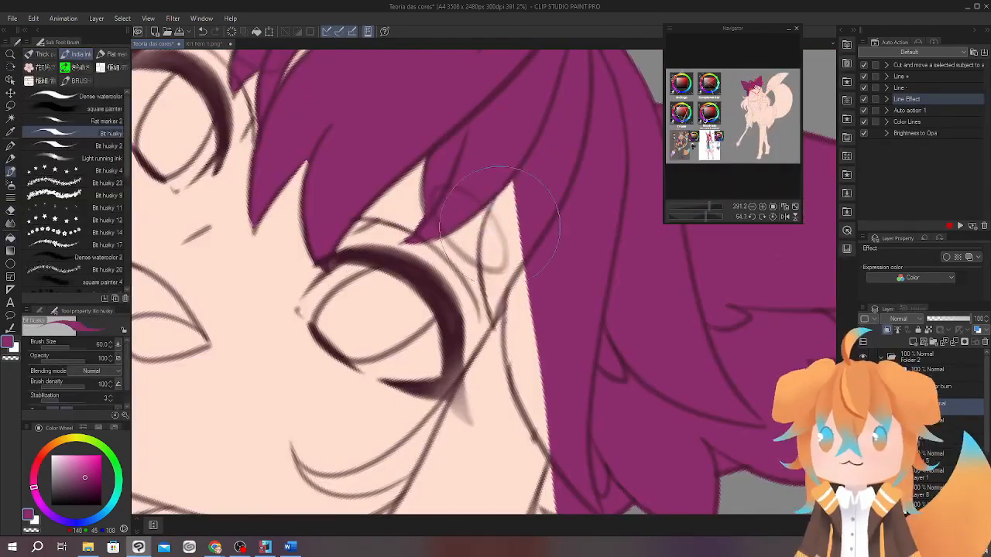
mouse_move(493, 297)
mouse_down()
mouse_move(471, 263)
mouse_move(535, 271)
mouse_move(340, 261)
mouse_up()
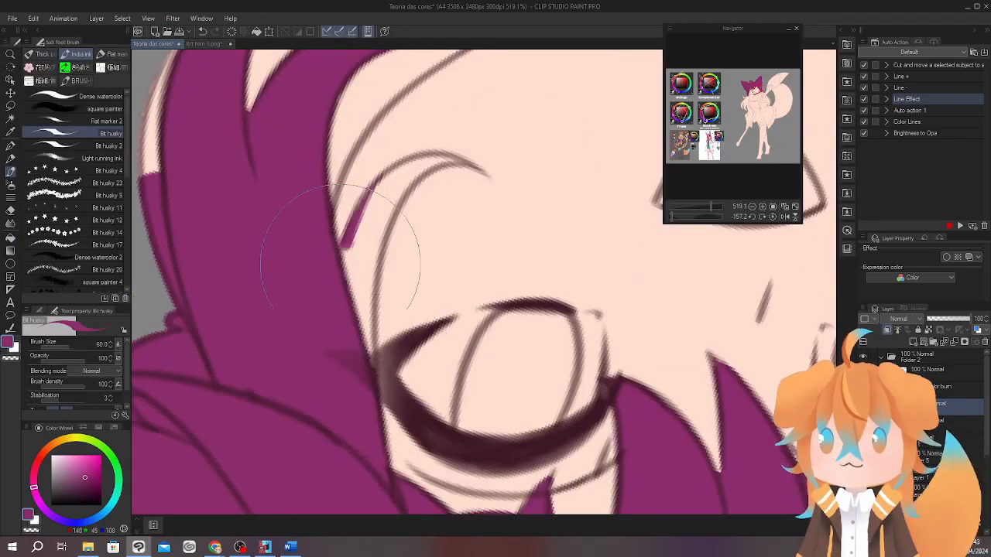
Paint the side locks around the face and the long hair hanging on the left purple.
scroll(340, 260, up, 3)
mouse_move(345, 310)
mouse_down()
mouse_move(394, 171)
mouse_move(425, 465)
mouse_move(395, 276)
mouse_move(497, 215)
mouse_move(404, 325)
mouse_move(360, 511)
mouse_up()
scroll(420, 485, down, 6)
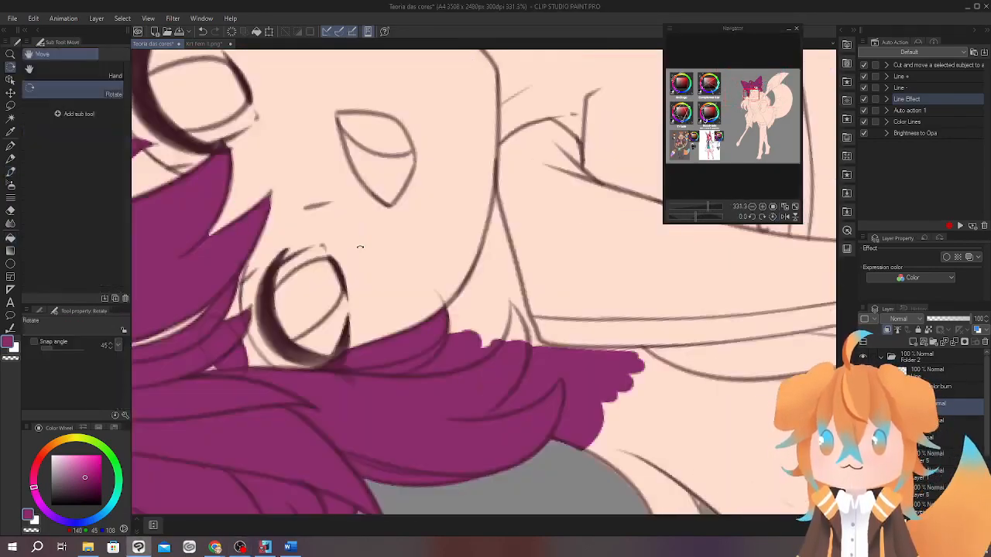
scroll(415, 310, up, 3)
mouse_move(433, 325)
mouse_down()
mouse_move(415, 253)
mouse_move(524, 178)
mouse_move(480, 309)
mouse_move(473, 248)
mouse_move(434, 340)
mouse_up()
scroll(415, 253, down, 4)
scroll(457, 294, up, 2)
mouse_move(453, 232)
mouse_down()
mouse_move(462, 310)
mouse_move(463, 203)
mouse_up()
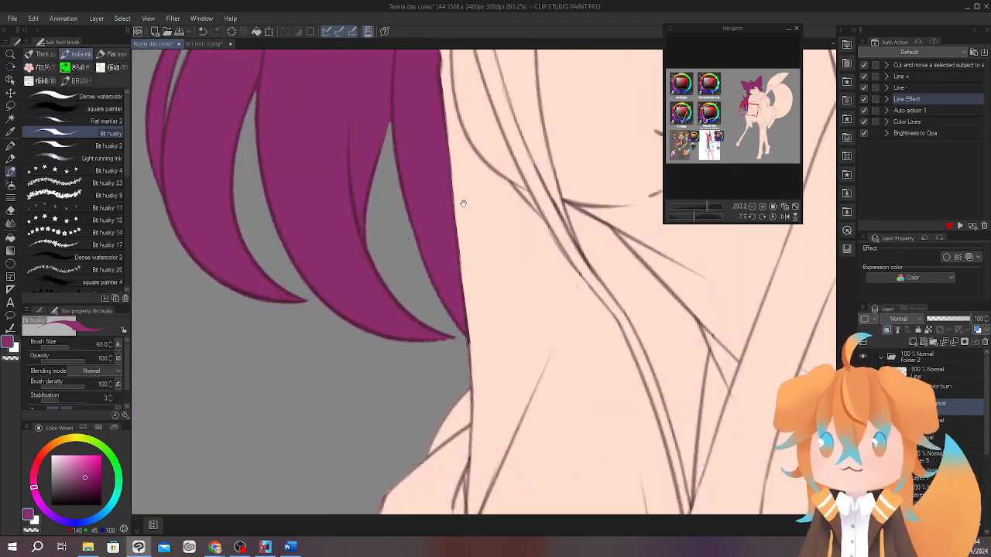
Paint the remaining long hair behind the character's shoulders purple.
scroll(462, 204, up, 2)
drag(526, 287, 446, 219)
scroll(447, 219, down, 3)
scroll(465, 286, up, 3)
drag(433, 310, 487, 292)
scroll(487, 292, down, 4)
Fill the tail with the same purple, touch up its edges and reset the canvas rotation to 0.
key(g)
click(559, 309)
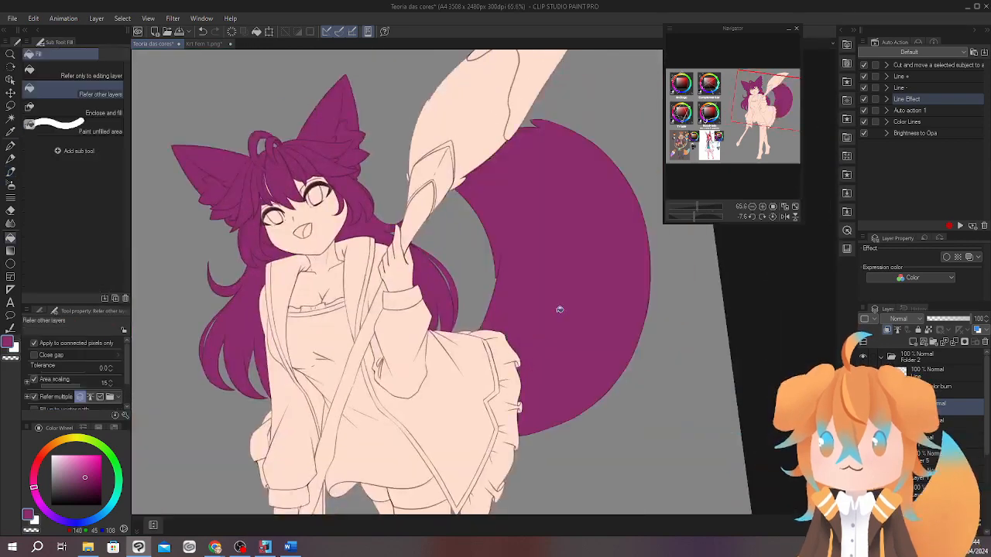
key(b)
scroll(405, 249, down, 1)
drag(406, 249, 413, 249)
drag(519, 375, 544, 237)
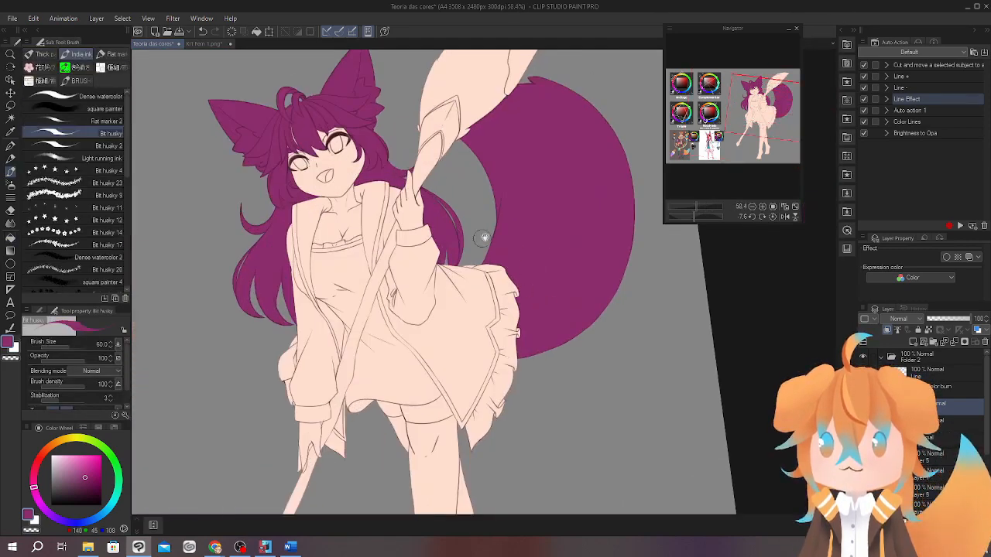
drag(483, 238, 521, 329)
click(770, 216)
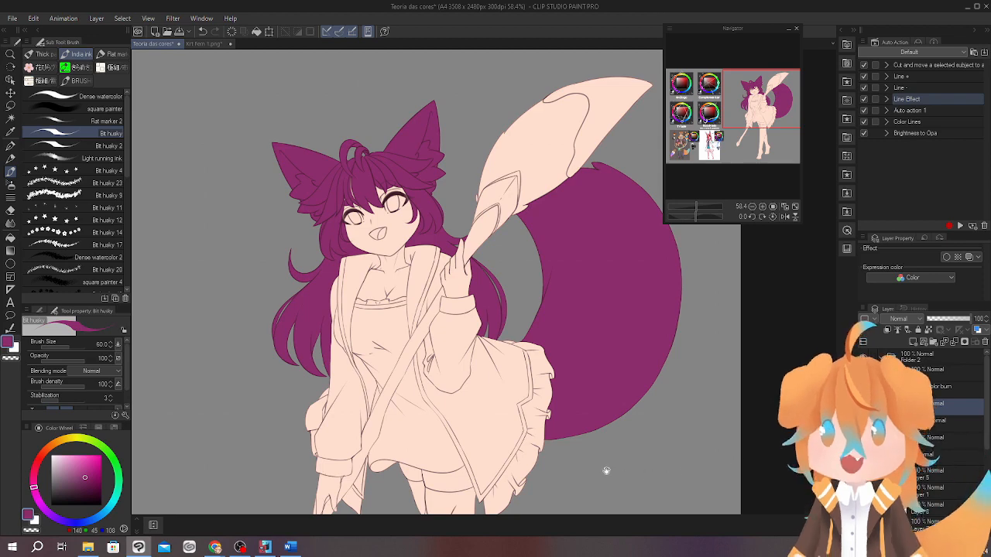
Cover the whole character with solid black on a clipped layer, enlarging the brush to size 500.
mouse_move(606, 470)
mouse_down()
mouse_move(507, 420)
mouse_move(503, 336)
mouse_up()
scroll(495, 428, down, 6)
click(52, 505)
drag(503, 254, 514, 308)
key(])
key(])
key(])
key(])
key(])
key(])
key(])
key(])
key(])
key(])
key(])
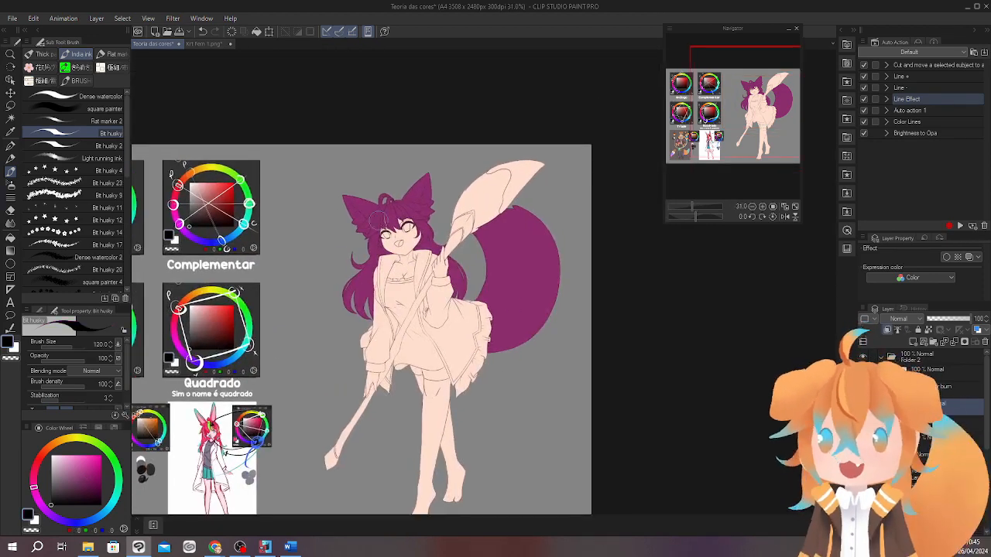
mouse_move(329, 187)
mouse_down()
mouse_move(307, 224)
mouse_move(547, 151)
mouse_move(567, 228)
mouse_move(480, 468)
mouse_up()
drag(614, 342, 631, 286)
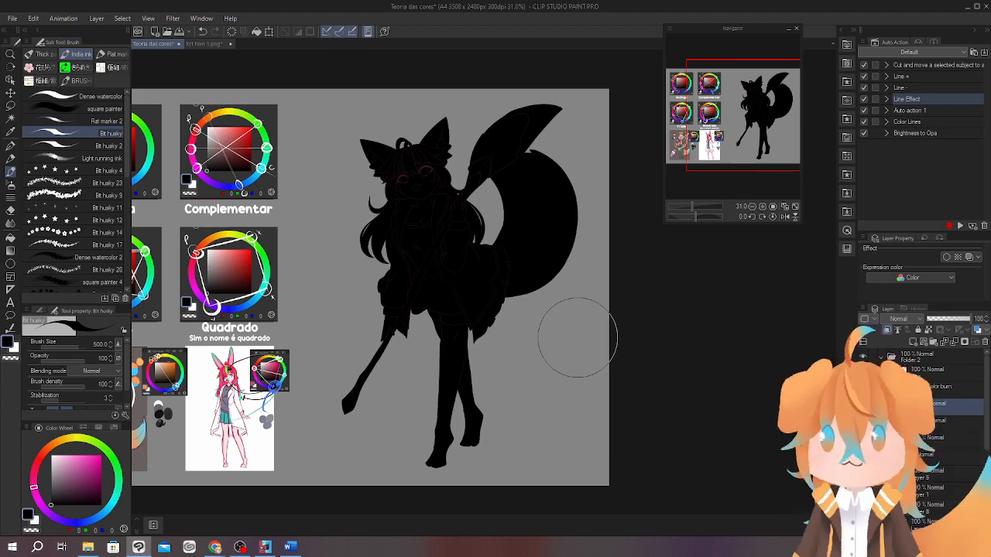
Set the black layer's blending mode to Hue to check the character's values in greyscale.
click(898, 319)
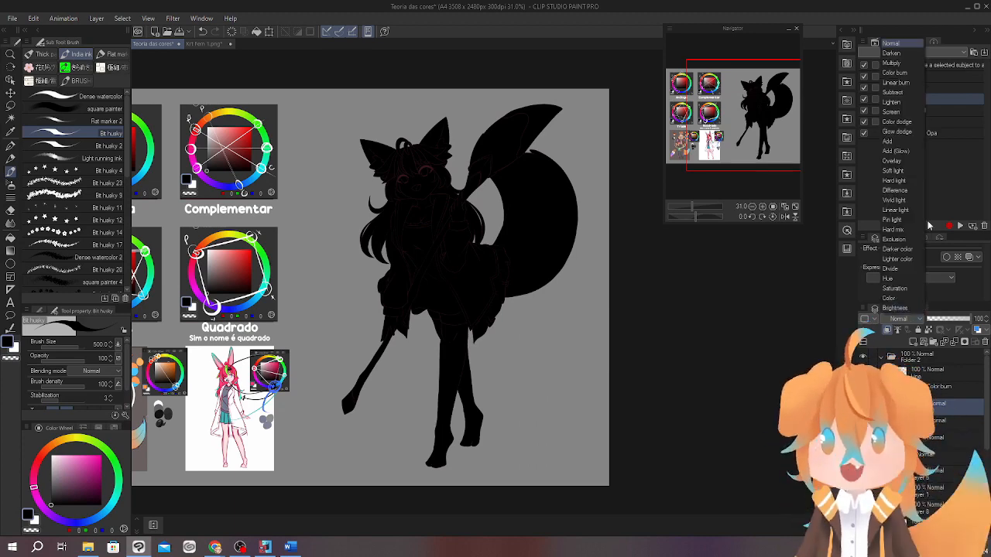
click(890, 278)
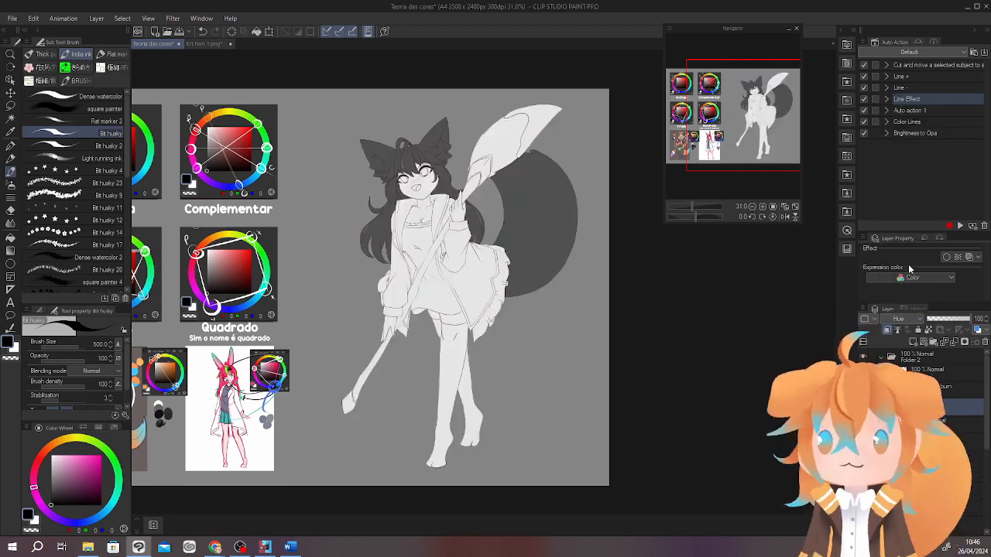
scroll(478, 165, up, 1)
scroll(478, 165, up, 3)
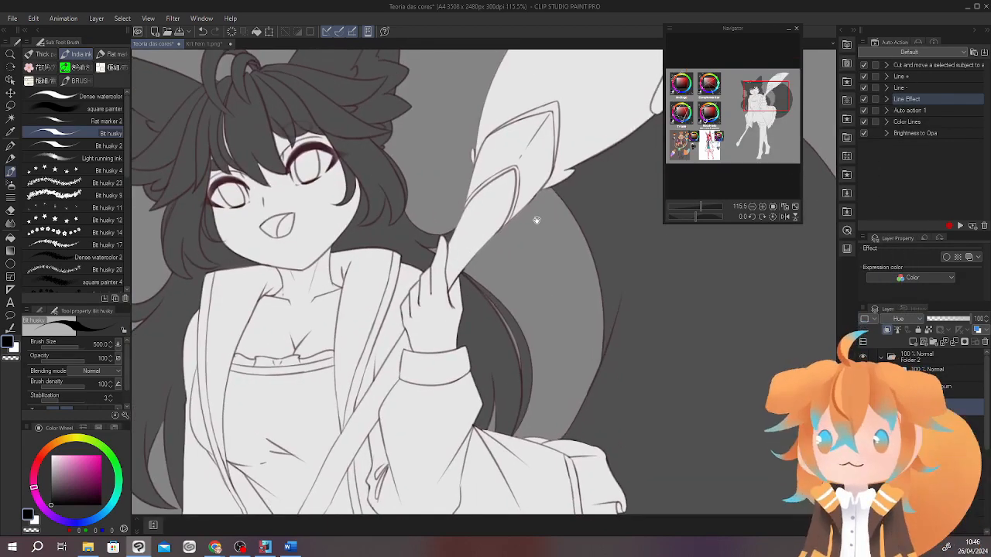
scroll(553, 238, down, 1)
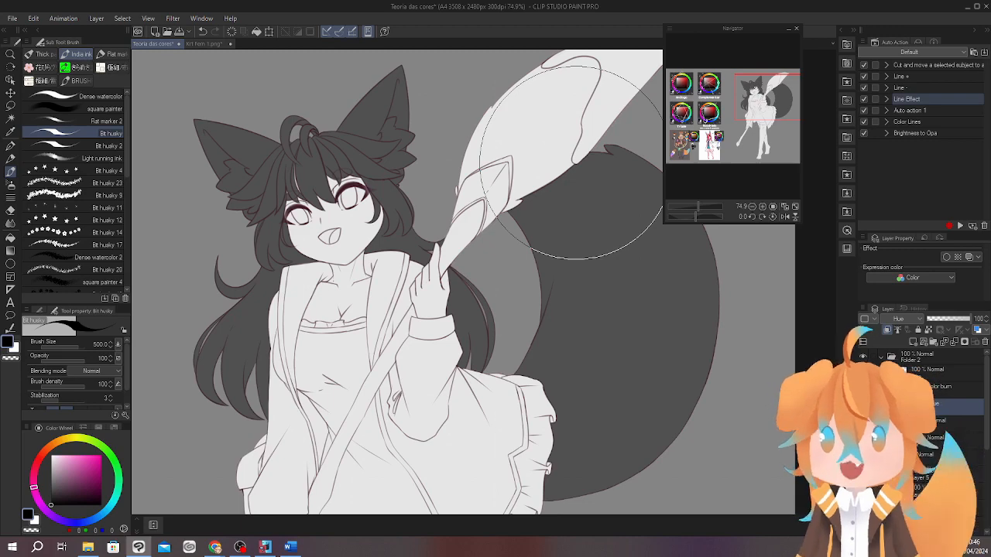
scroll(537, 254, up, 4)
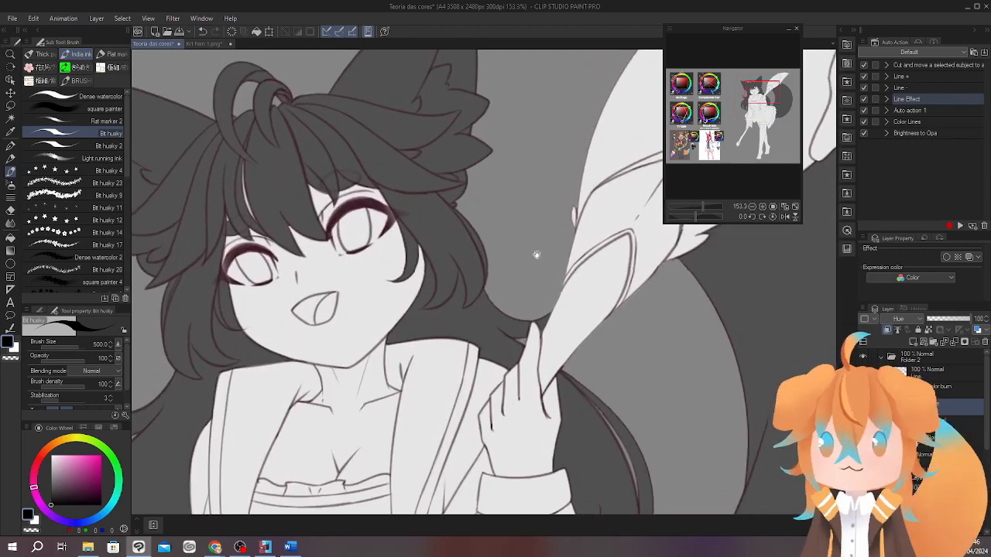
scroll(537, 255, down, 5)
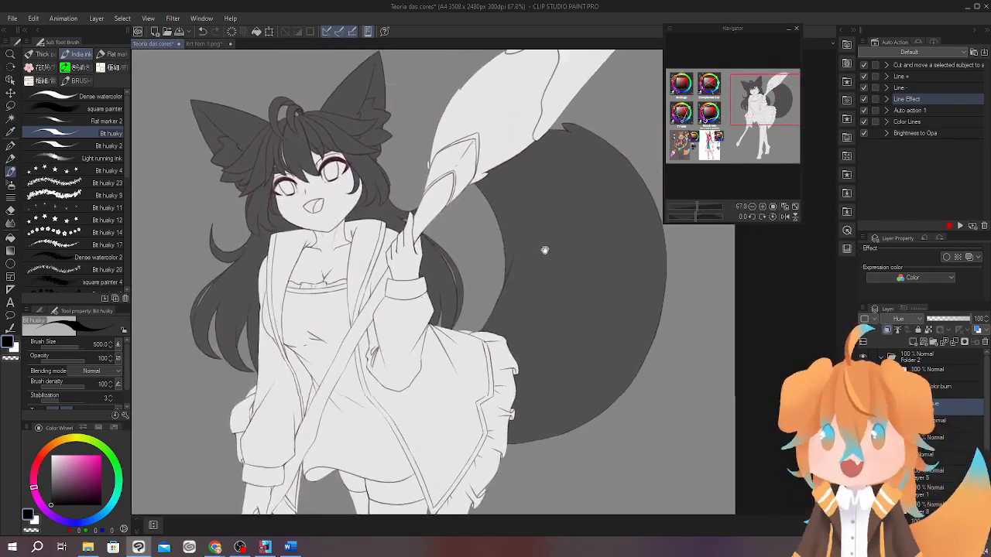
mouse_move(544, 249)
mouse_down()
mouse_move(549, 289)
mouse_move(586, 310)
mouse_up()
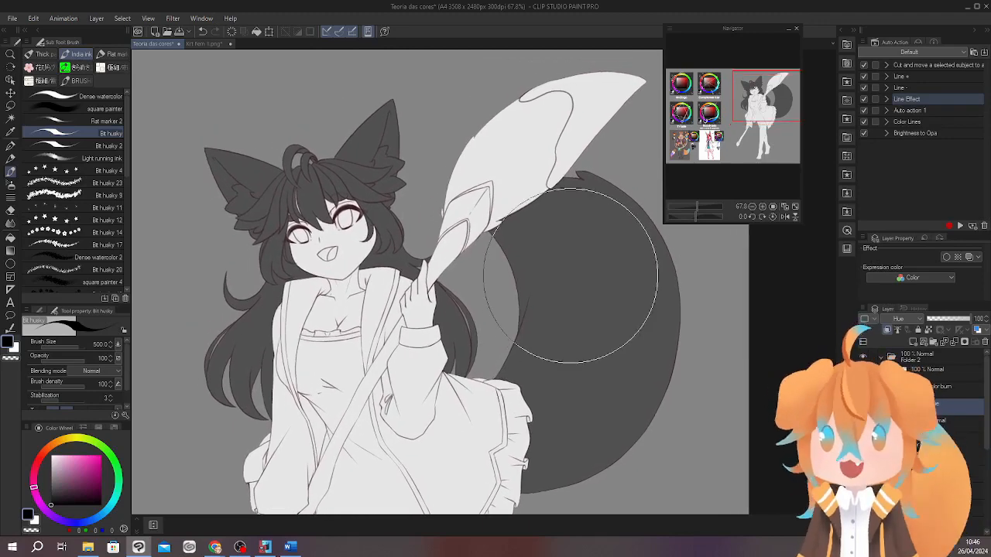
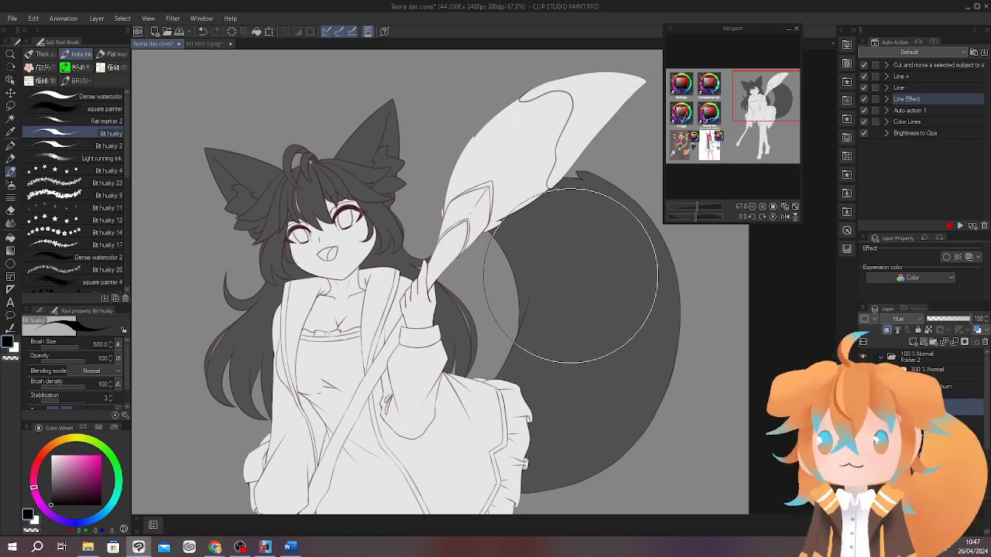
Delete the black Hue layer to restore the colours, and sample the purple from the tail.
click(985, 342)
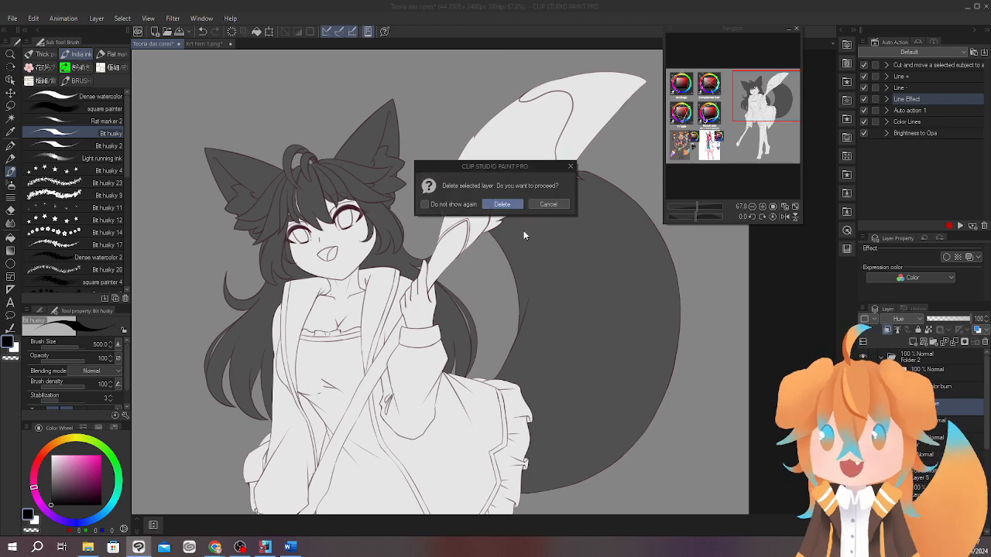
click(503, 204)
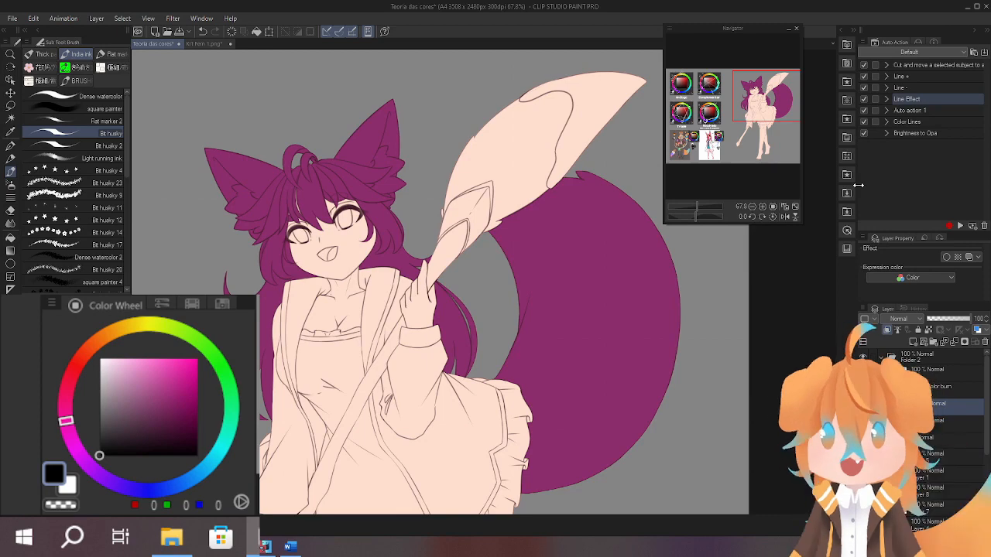
drag(442, 373, 517, 339)
alt+click(629, 281)
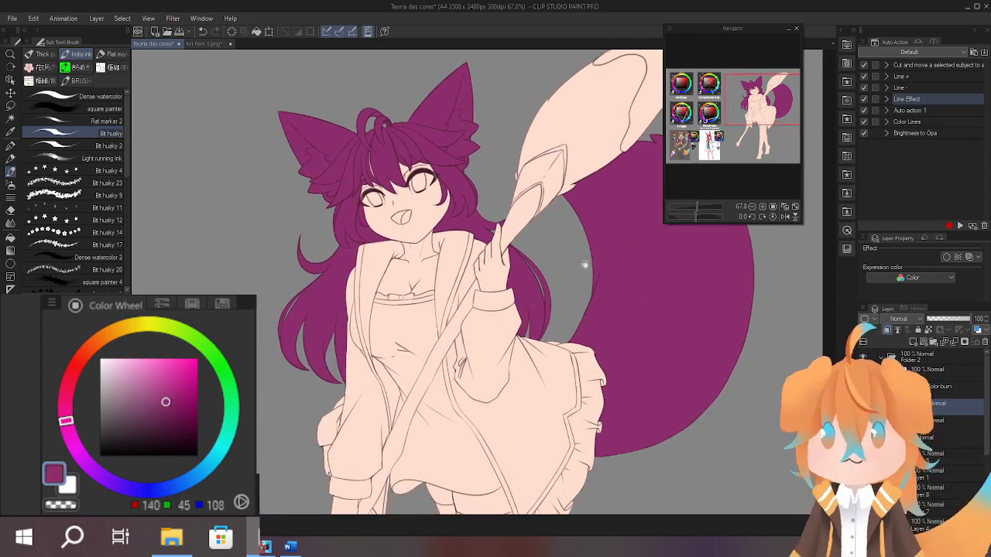
drag(549, 254, 550, 317)
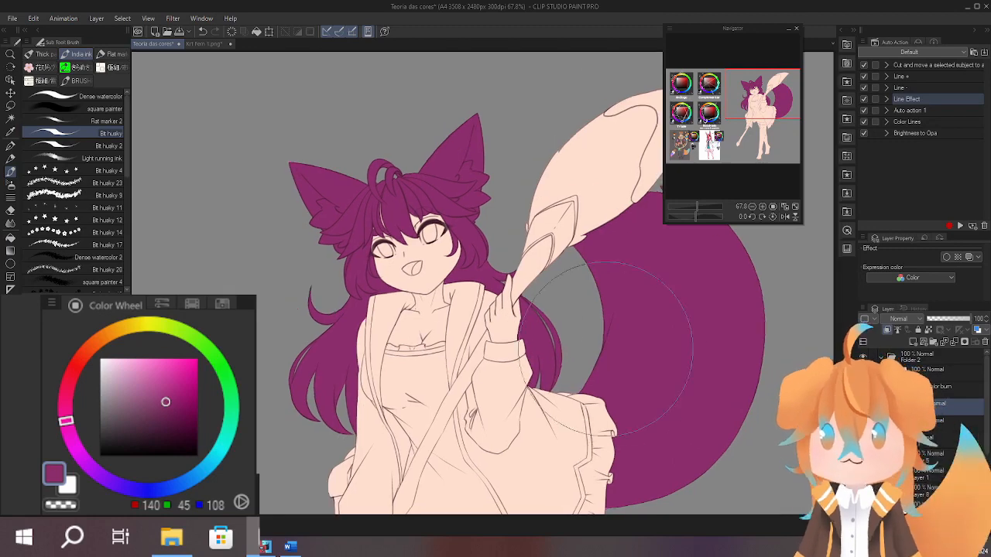
Paint a bright green swatch (RGB 62, 255, 96) on the grey background beside the character.
click(230, 386)
click(173, 358)
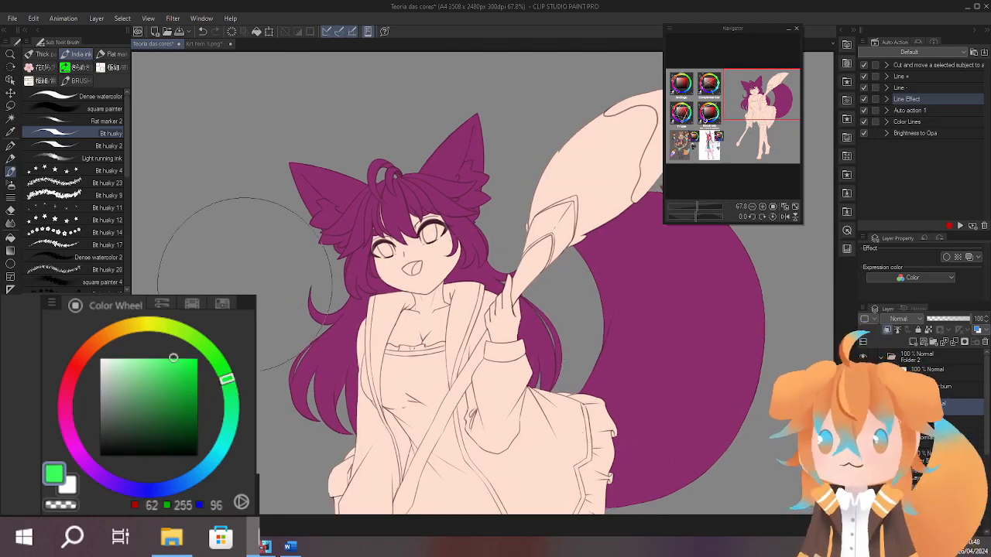
drag(234, 266, 243, 278)
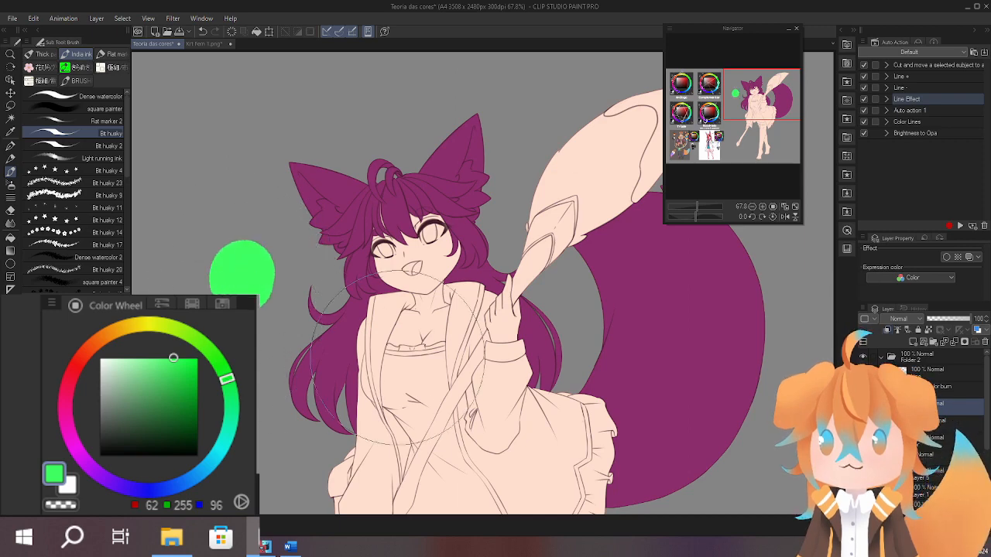
mouse_move(600, 381)
mouse_down()
mouse_move(551, 246)
mouse_move(557, 348)
mouse_up()
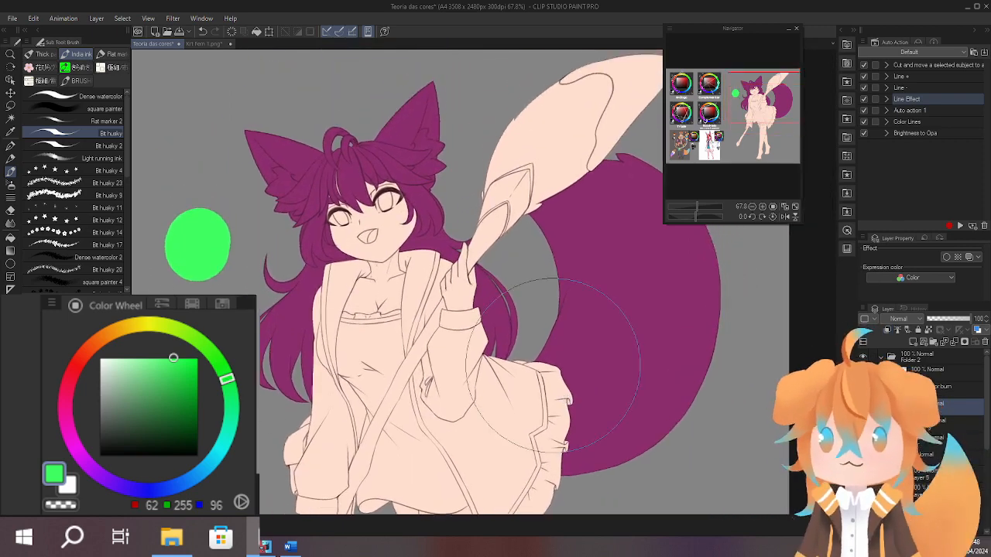
drag(640, 361, 635, 410)
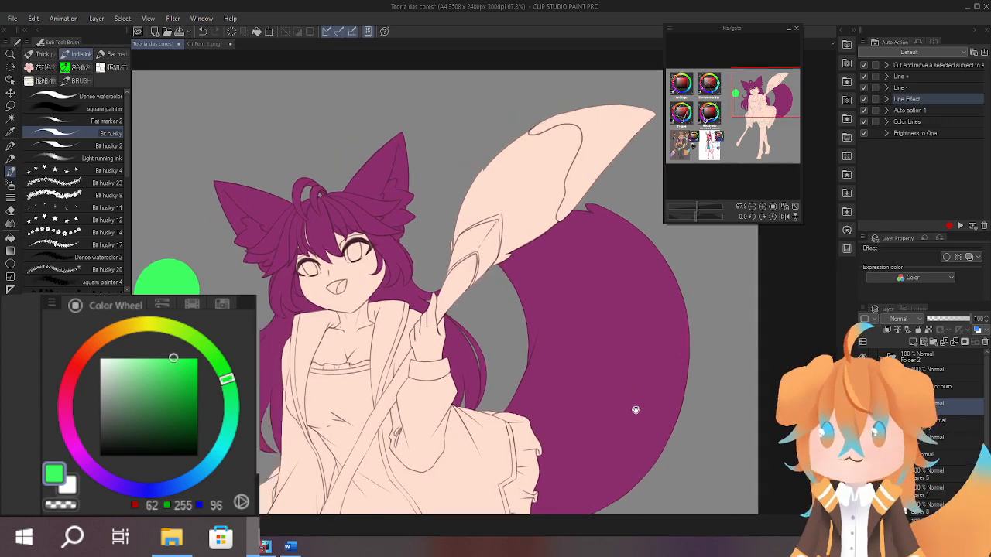
mouse_move(639, 328)
mouse_down()
mouse_move(650, 376)
mouse_move(626, 383)
mouse_move(634, 358)
mouse_up()
Sample the character's purple and paint a round swatch overlapping the green one.
alt+click(306, 264)
drag(221, 244, 222, 255)
drag(595, 378, 589, 373)
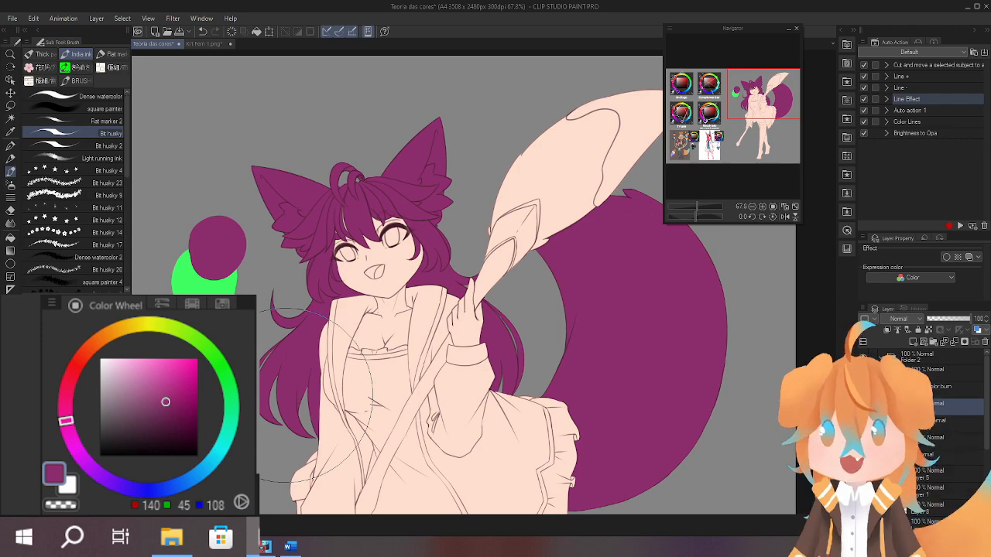
drag(366, 385, 392, 404)
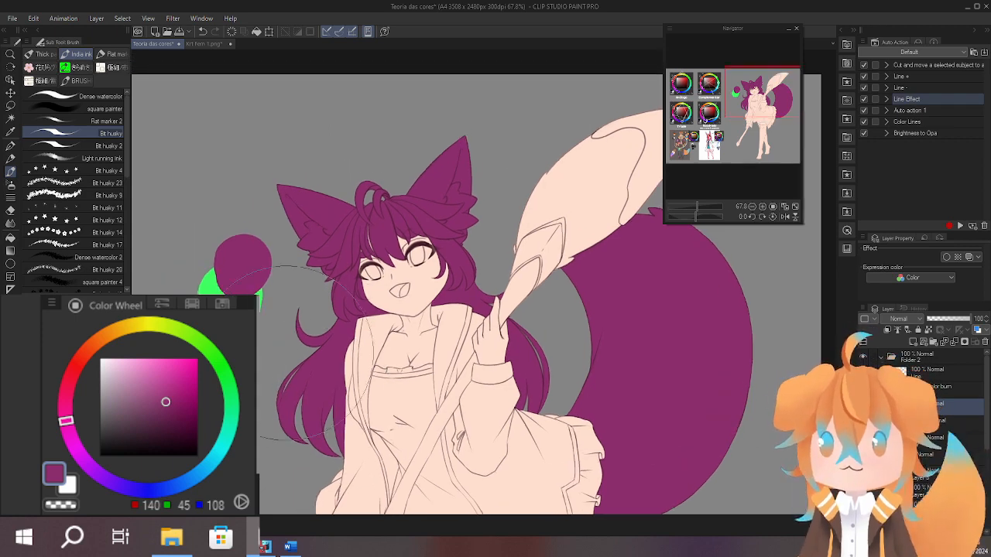
Add two overlapping blue swatches below the green one, using RGB 63, 155, 214 and the lighter RGB 75, 185, 255.
click(198, 475)
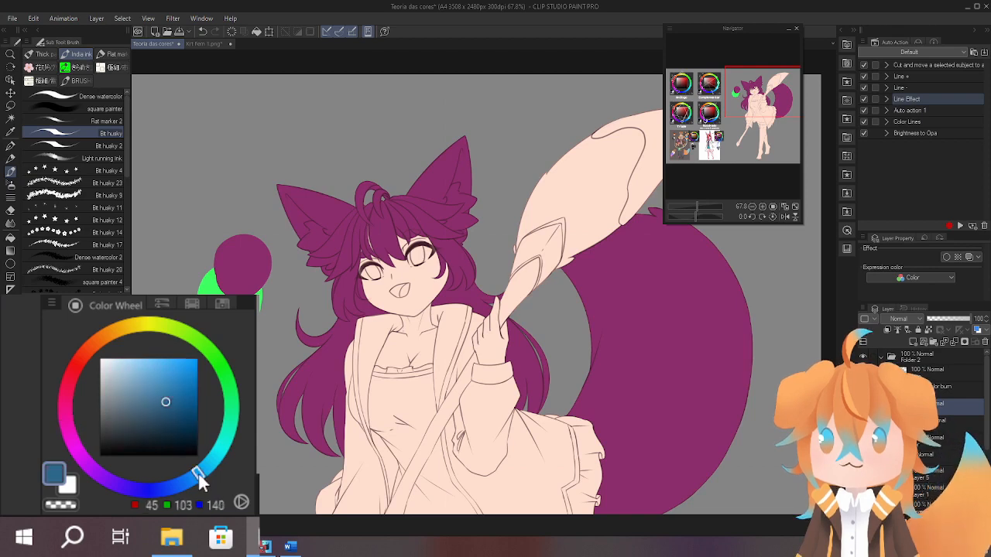
click(171, 371)
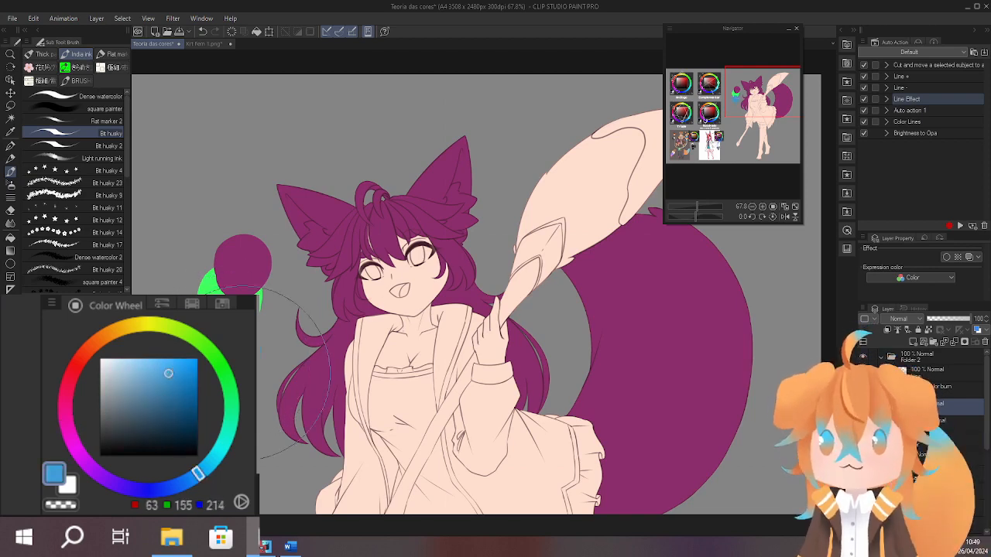
drag(174, 367, 169, 352)
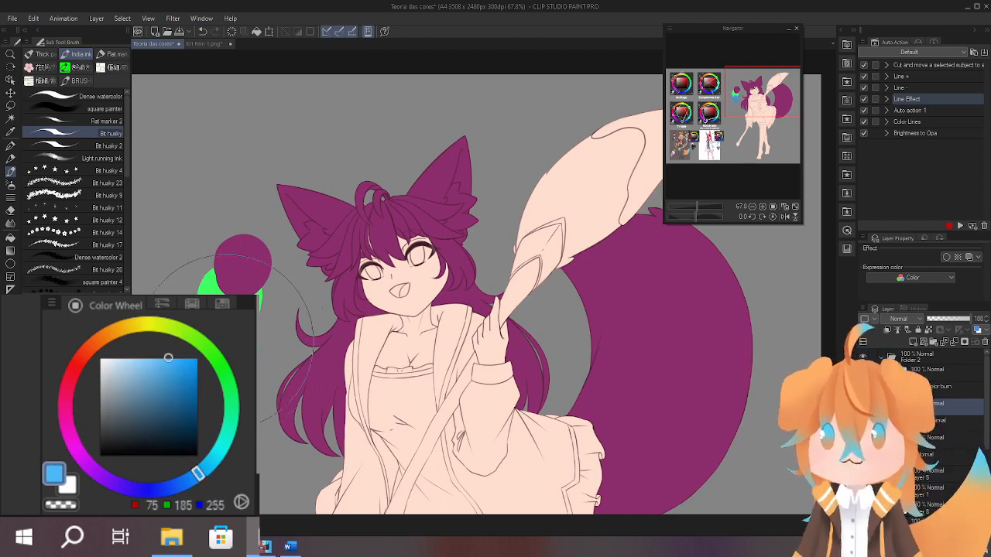
drag(559, 371, 482, 270)
scroll(305, 298, up, 3)
scroll(617, 298, down, 3)
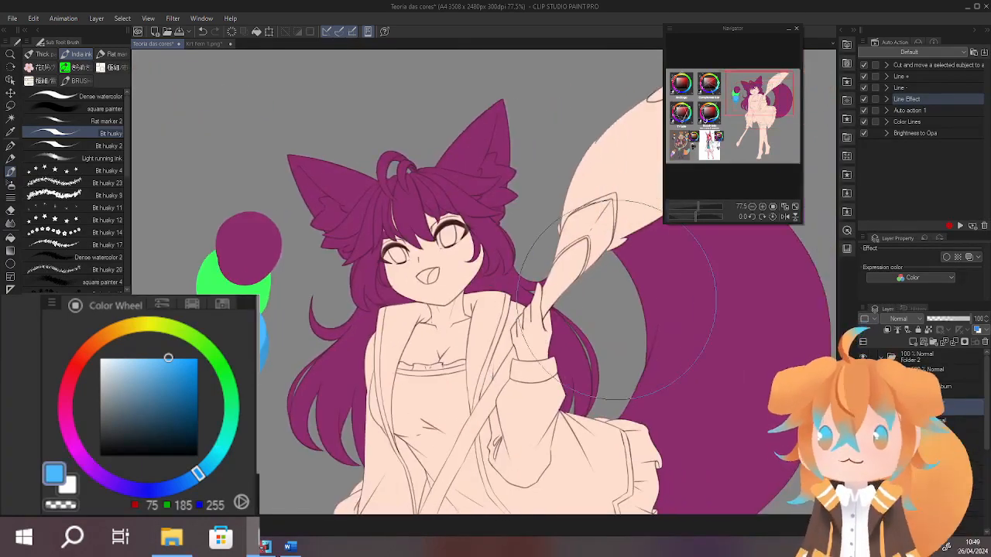
Airbrush light blue gradients on the hair tips, fringe and ears, colour the top hair tuft light blue and erase the excess.
drag(617, 298, 581, 309)
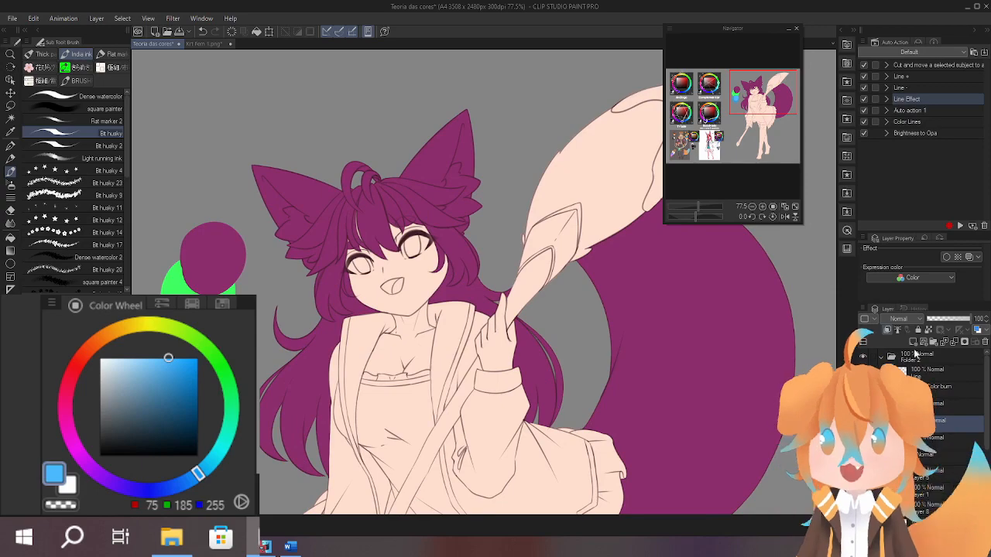
drag(581, 381, 606, 350)
drag(546, 368, 558, 377)
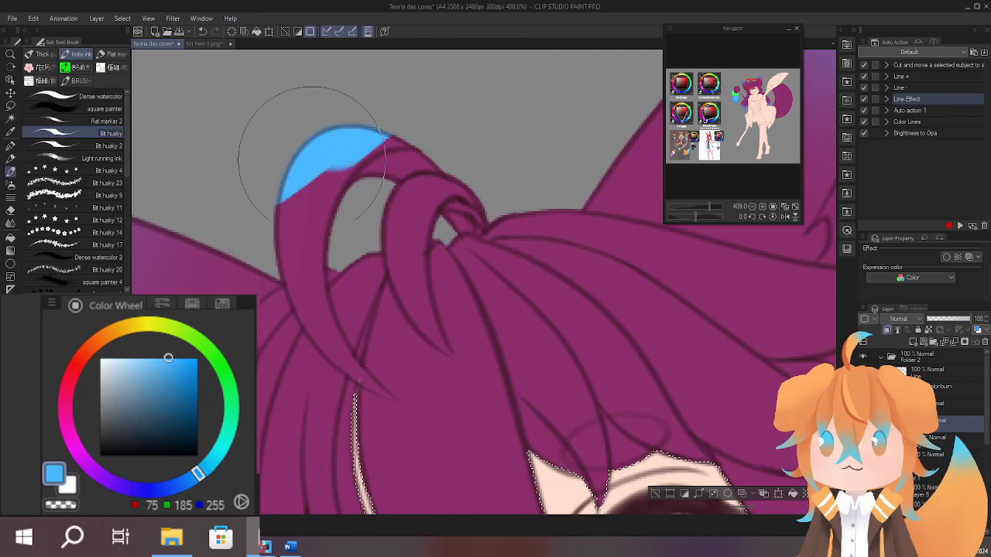
drag(340, 136, 294, 259)
drag(310, 294, 393, 399)
drag(457, 186, 422, 329)
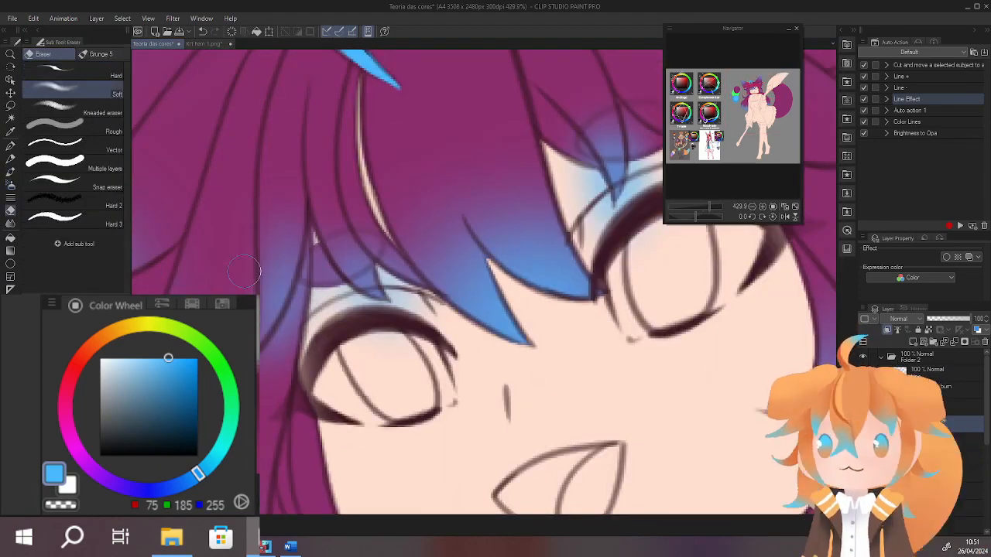
scroll(464, 271, down, 10)
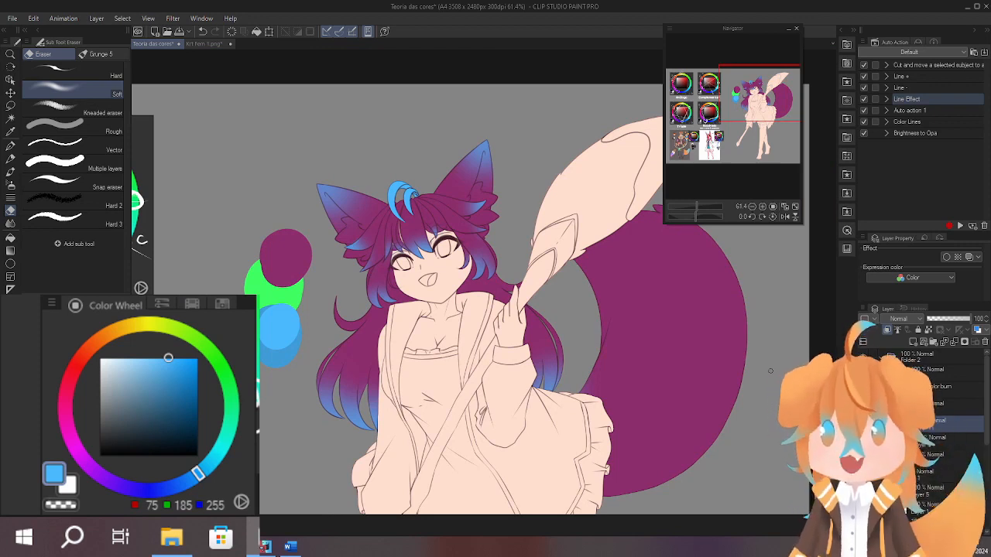
drag(666, 372, 639, 367)
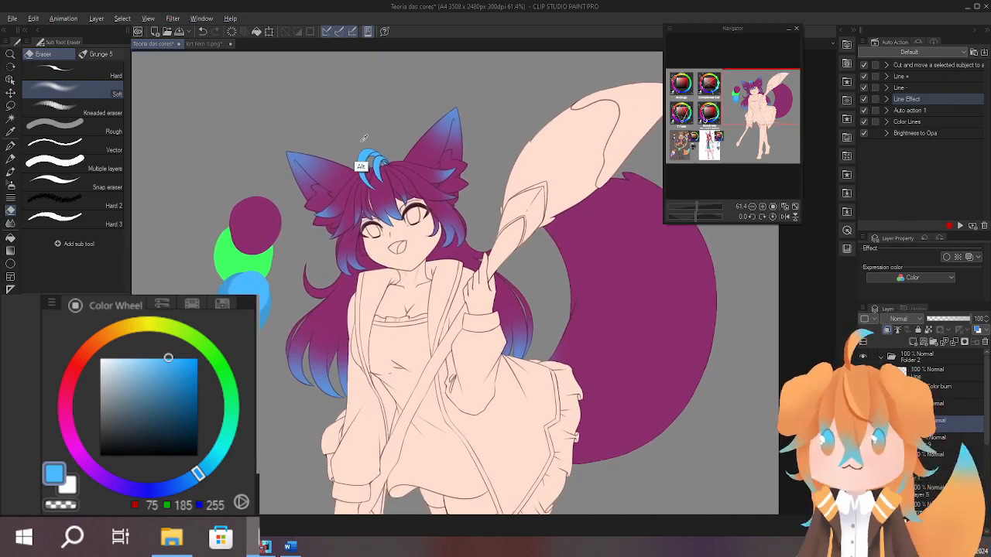
Try to airbrush light blue over the upper tail with an enlarged soft airbrush and no selection, and undo the strokes.
drag(595, 247, 529, 257)
ctrl+shift+click(575, 252)
key(b)
key(b)
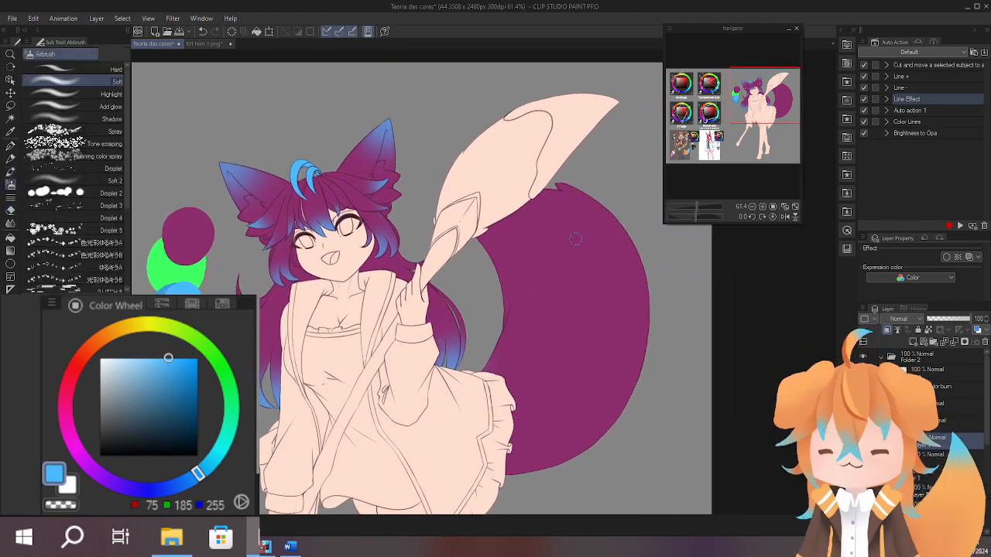
key(bracketright)
key(bracketright)
key(bracketright)
key(bracketright)
key(bracketright)
key(bracketright)
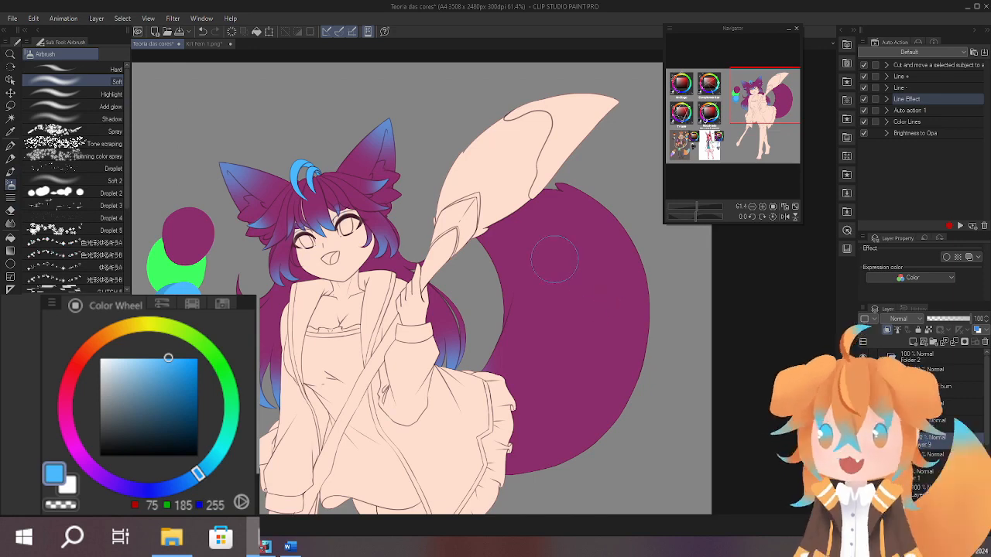
key(bracketright)
key(bracketright)
key(bracketright)
key(bracketright)
key(bracketright)
drag(463, 203, 503, 224)
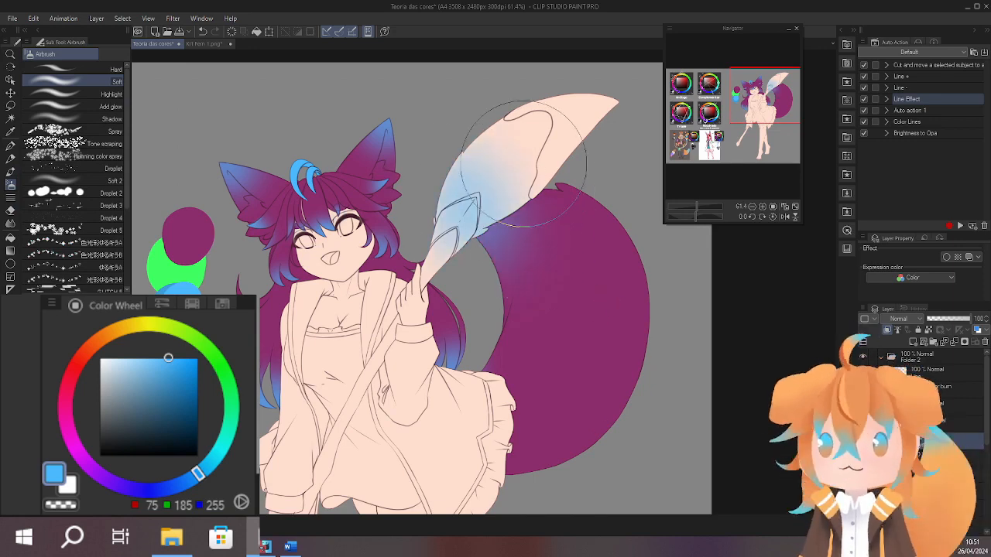
mouse_move(523, 164)
mouse_down()
mouse_move(542, 200)
mouse_move(497, 169)
mouse_move(595, 206)
mouse_up()
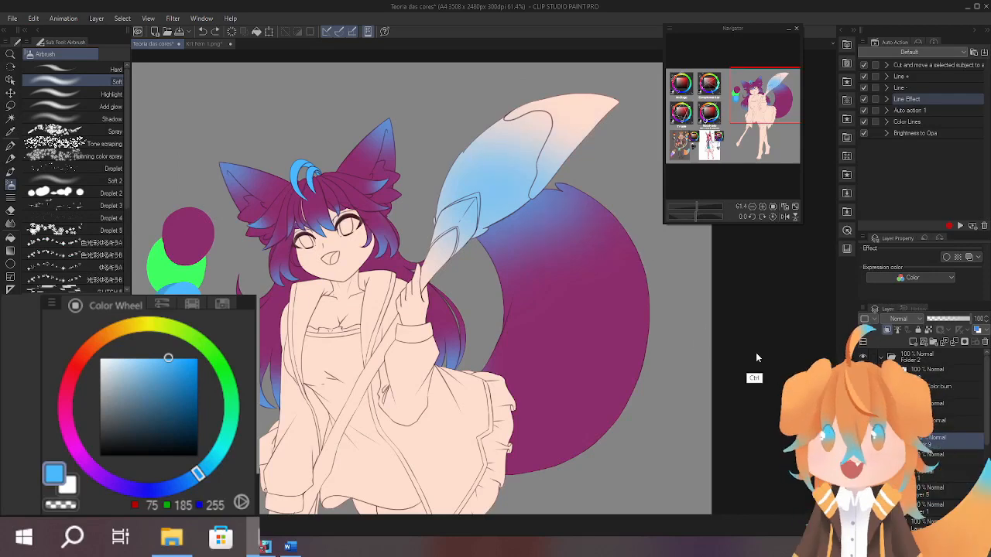
key(ctrl+z)
key(ctrl+z)
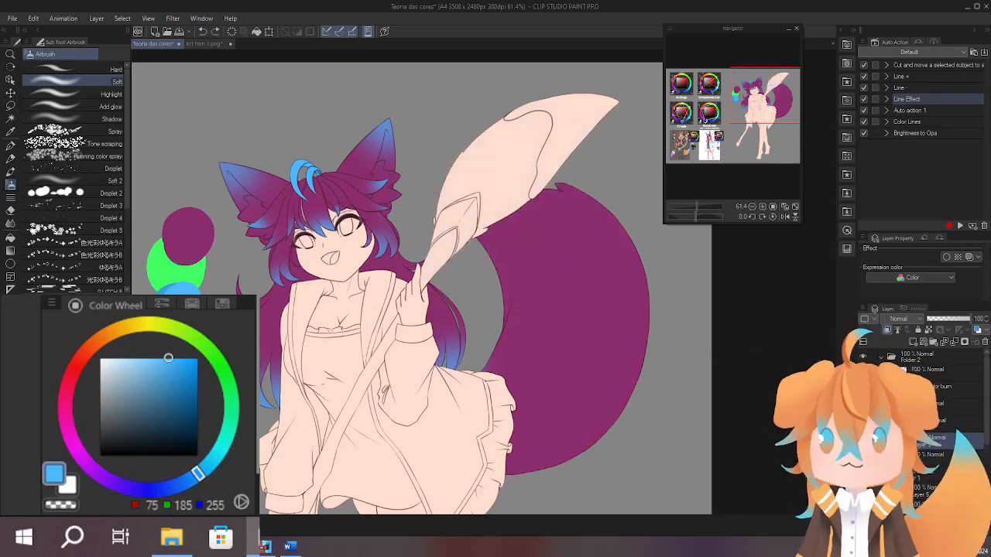
Select the purple hair and tail area and airbrush a light blue gradient over the upper tail.
ctrl+click(902, 441)
mouse_move(496, 223)
mouse_down()
mouse_move(553, 241)
mouse_move(584, 224)
mouse_up()
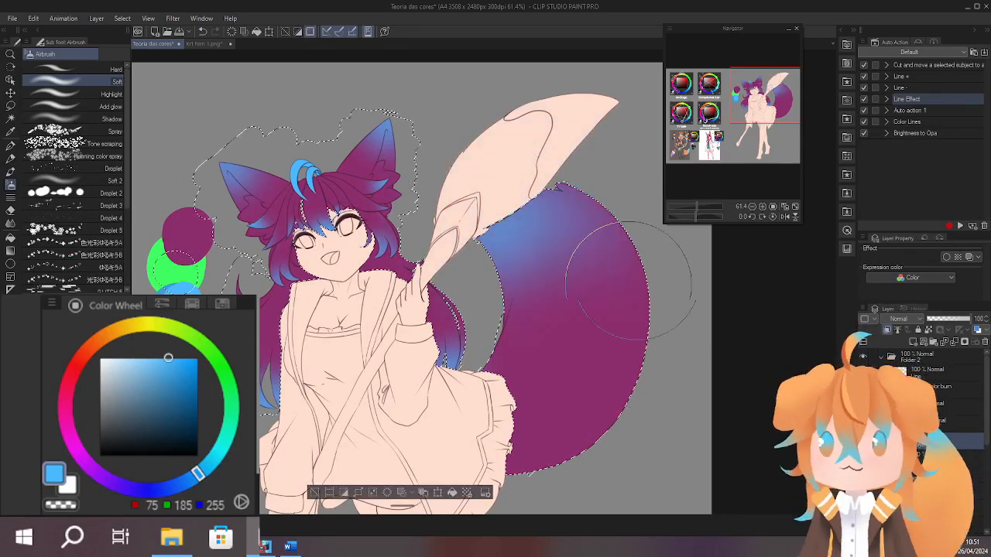
drag(473, 273, 592, 263)
drag(620, 340, 654, 317)
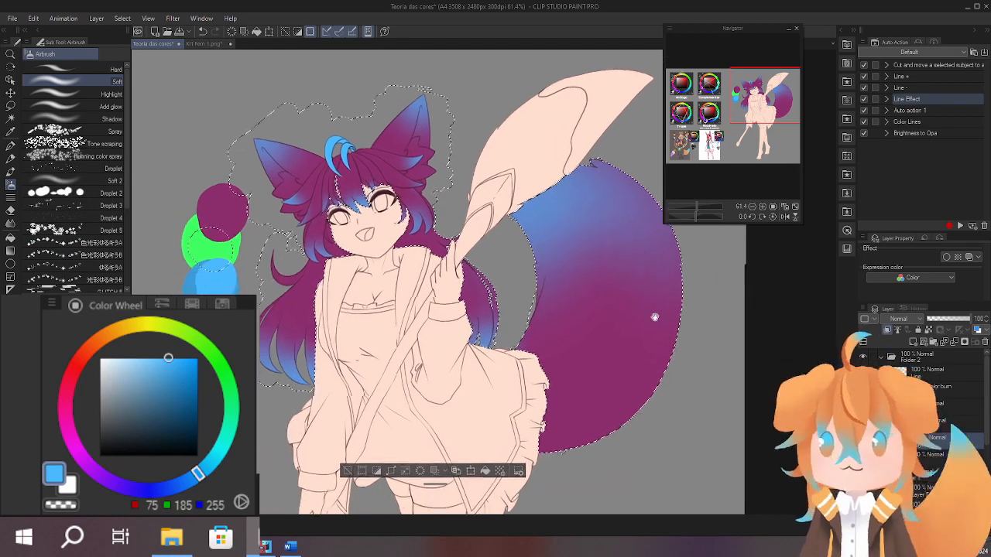
scroll(674, 364, up, 3)
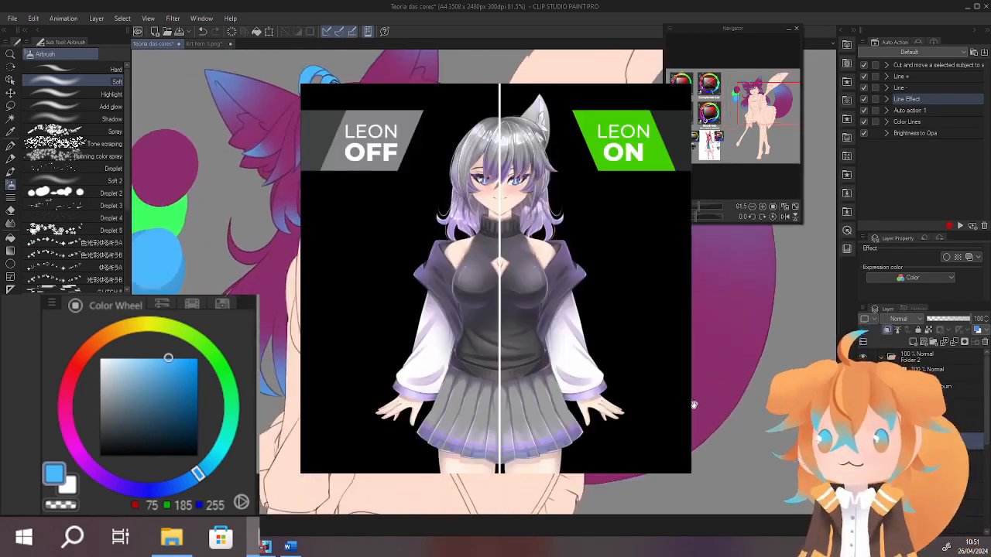
drag(694, 405, 684, 433)
scroll(665, 422, down, 2)
scroll(666, 418, up, 1)
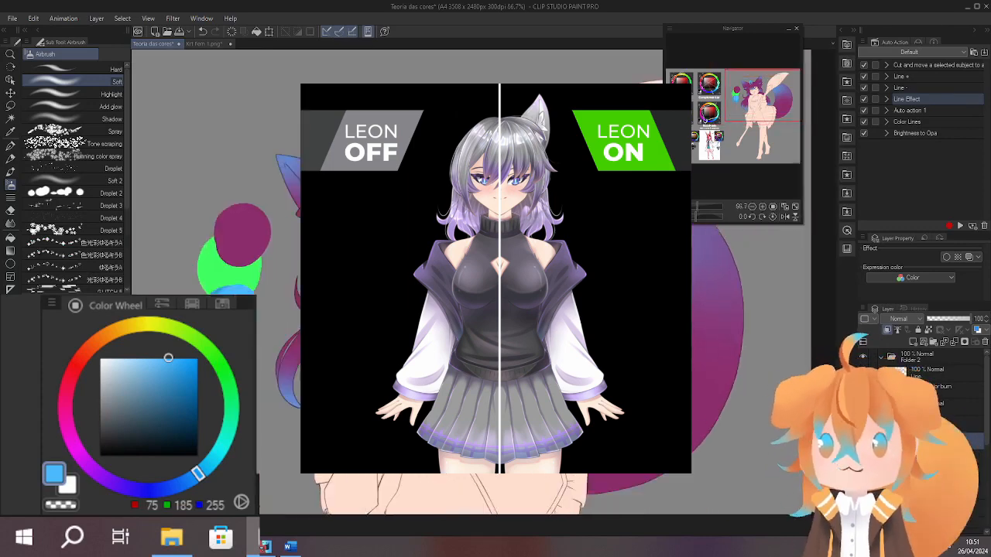
Try to soften the tail's blue gradient with an enlarged soft eraser, and undo the stroke.
alt+click(666, 410)
key(e)
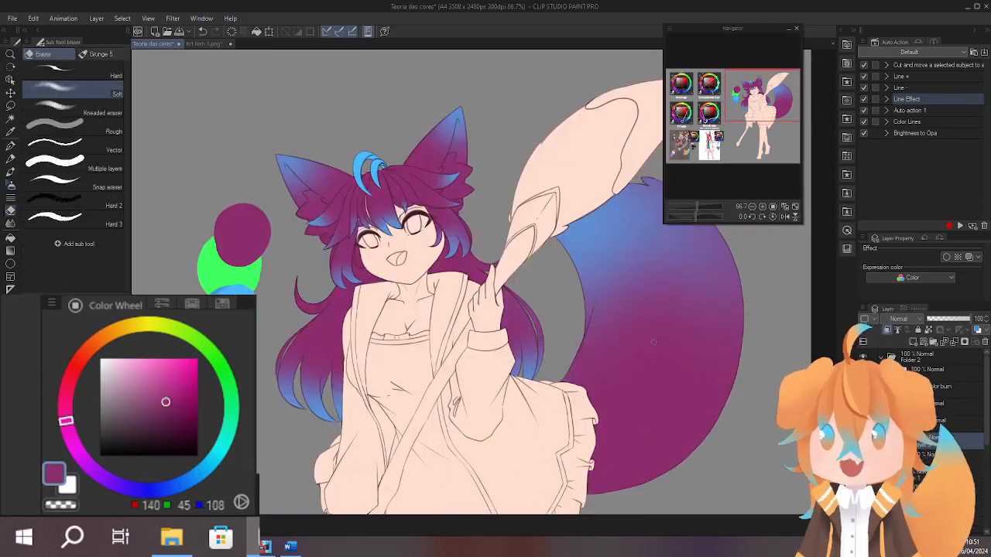
key(])
key(])
key(])
key(])
key(])
key(])
key(])
key(])
key(])
key(])
key(])
key(])
key(])
key(])
key(])
key(])
mouse_move(604, 335)
mouse_down()
mouse_move(610, 276)
mouse_move(715, 295)
mouse_move(736, 317)
mouse_up()
key(ctrl+z)
Reselect the purple hair and tail area and clear the blue shading from the tail.
ctrl+click(916, 372)
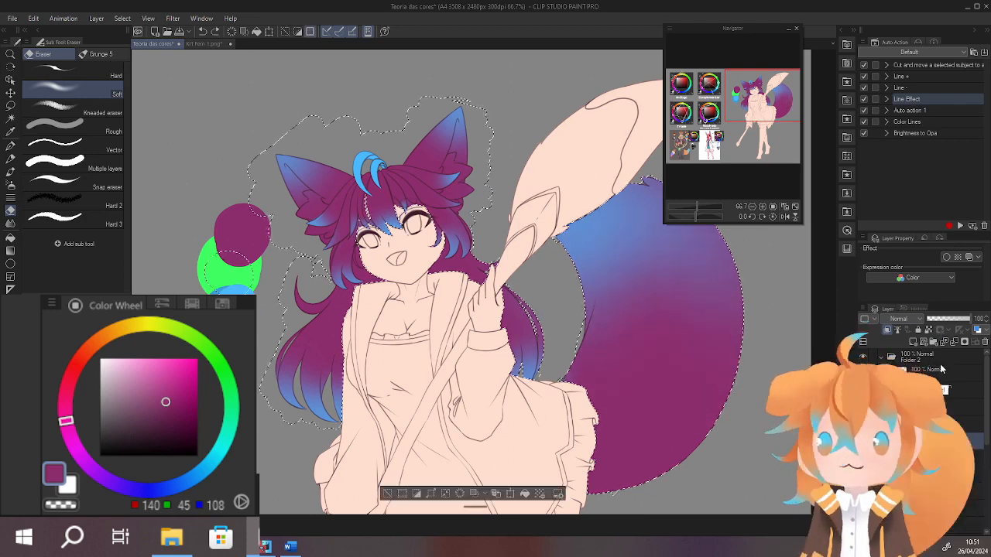
drag(595, 329, 712, 232)
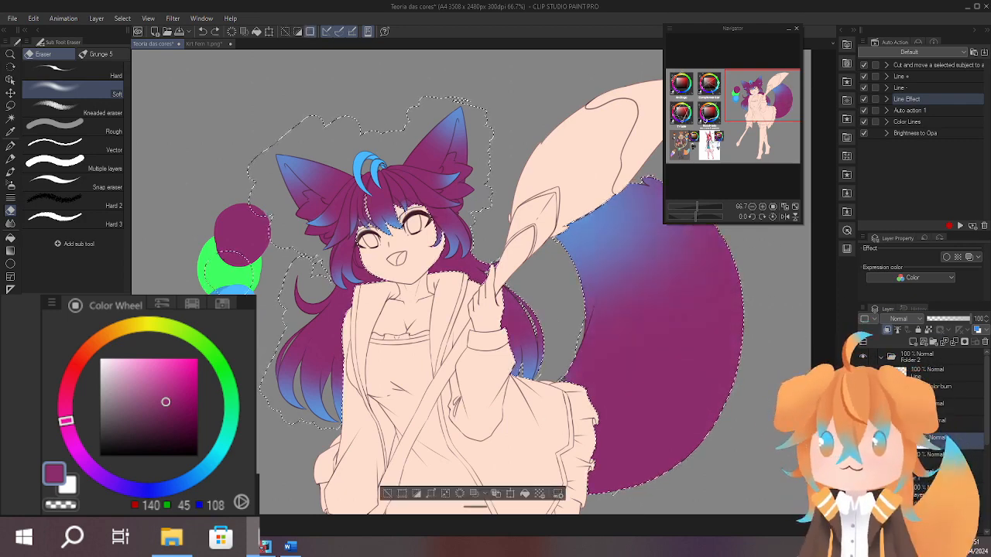
drag(623, 286, 677, 205)
drag(592, 302, 646, 205)
key(Delete)
On the layer above, airbrush a light blue (RGB 75, 185, 255) gradient over the selected upper tail, and deselect the area.
click(924, 421)
drag(604, 271, 585, 270)
key(b)
key(b)
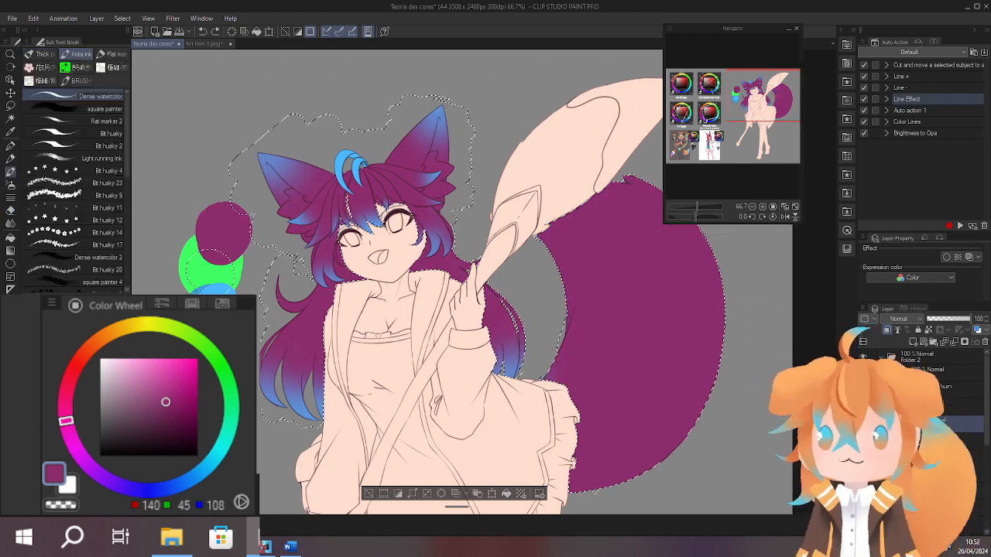
alt+click(213, 290)
drag(576, 310, 526, 309)
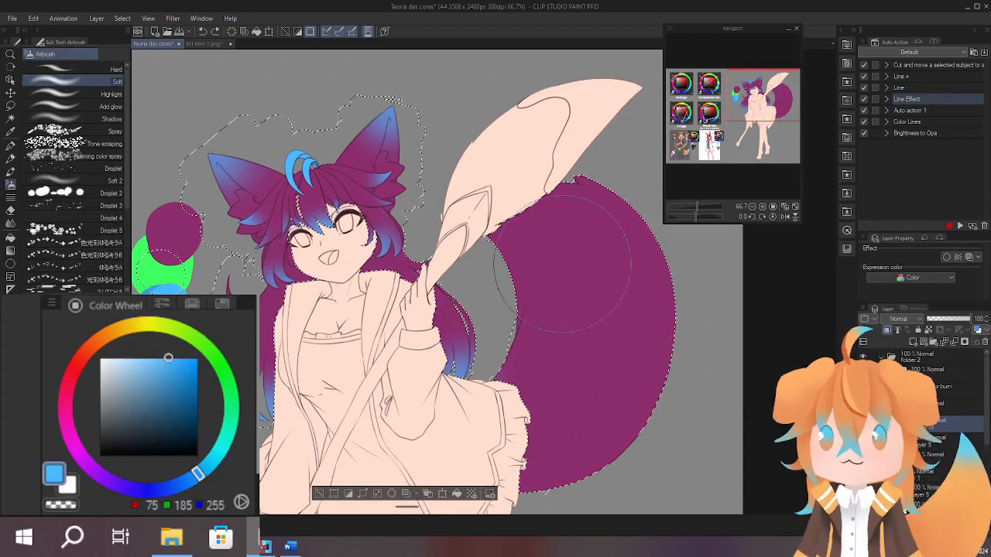
mouse_move(571, 181)
mouse_down()
mouse_move(515, 213)
mouse_move(555, 152)
mouse_move(535, 232)
mouse_move(542, 224)
mouse_move(588, 255)
mouse_move(674, 287)
mouse_move(593, 288)
mouse_up()
key(ctrl+d)
mouse_move(601, 405)
mouse_down()
mouse_move(615, 369)
mouse_move(579, 424)
mouse_move(614, 386)
mouse_up()
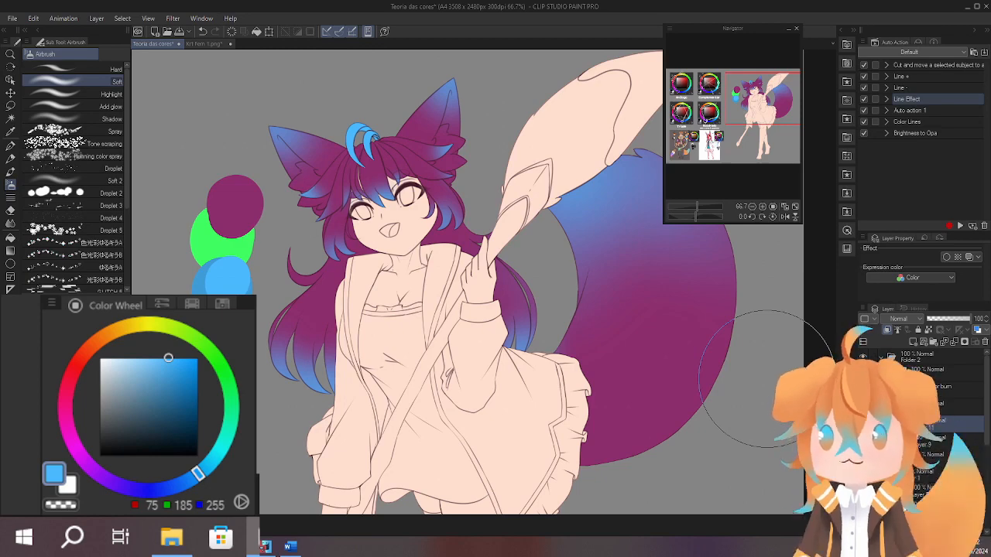
drag(442, 441, 411, 462)
drag(583, 395, 594, 353)
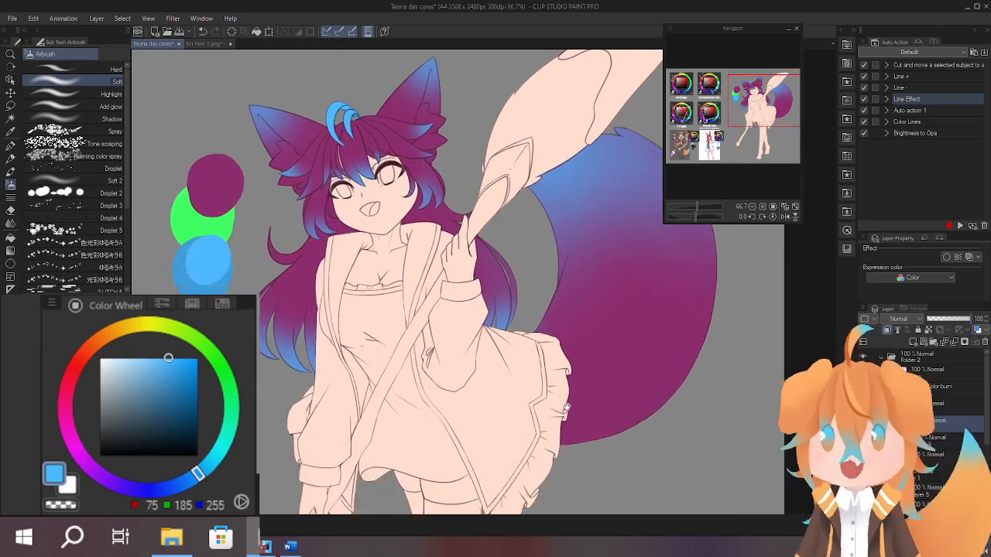
Try a cyan (RGB 44, 255, 247) airbrush gradient over the large blade shape and upper tail, and undo it.
drag(566, 408, 628, 454)
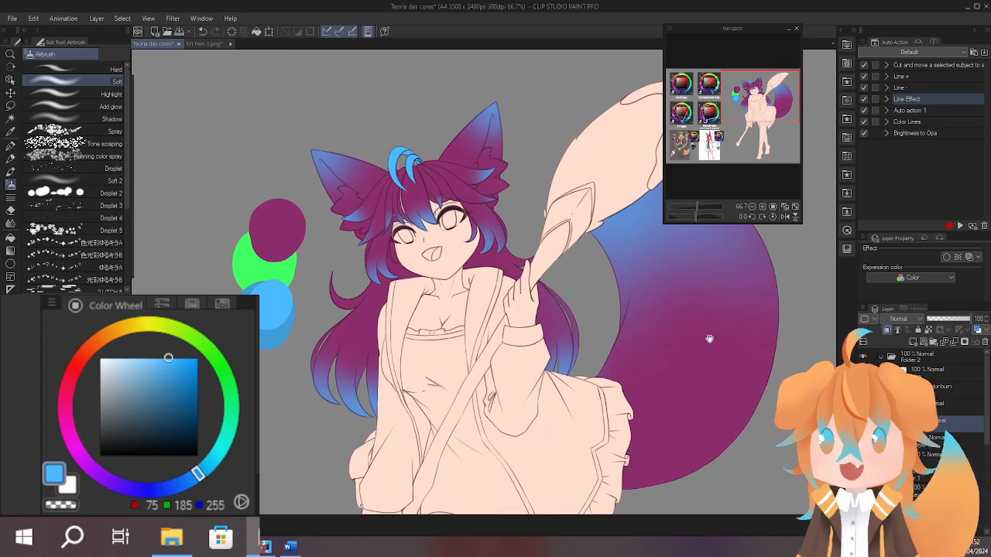
drag(707, 339, 659, 335)
mouse_move(715, 402)
mouse_down()
mouse_move(674, 388)
mouse_move(699, 395)
mouse_up()
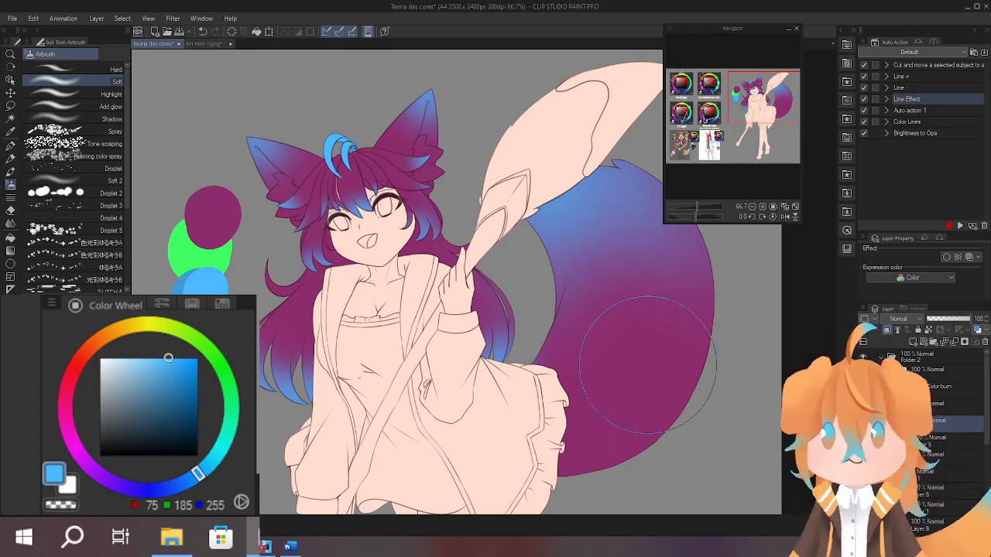
click(228, 446)
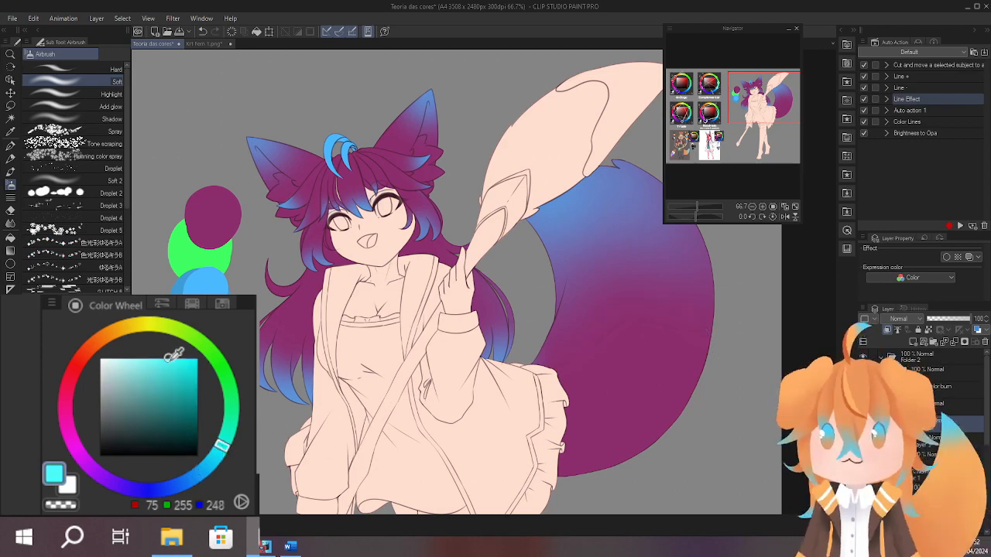
drag(411, 318, 347, 325)
mouse_move(503, 139)
mouse_down()
mouse_move(458, 164)
mouse_move(628, 134)
mouse_up()
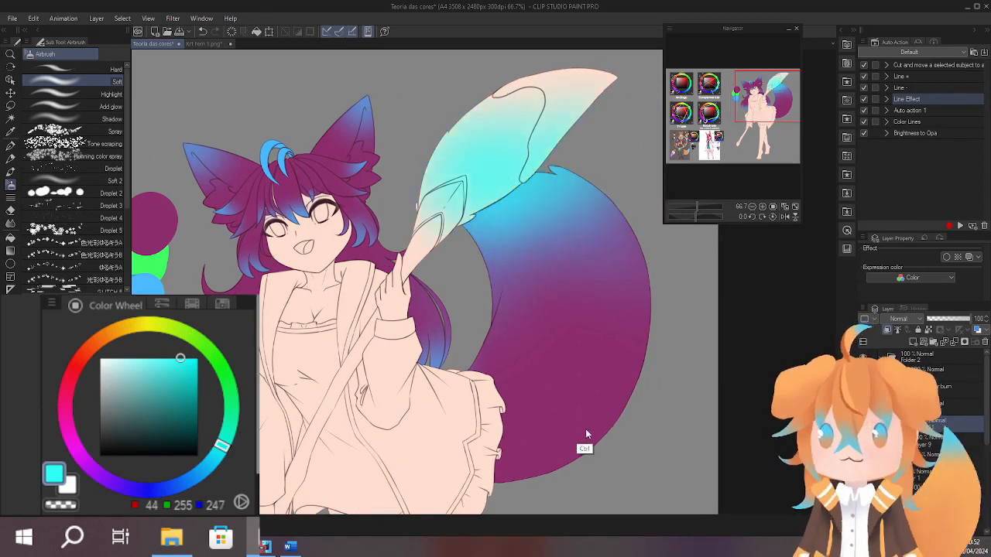
key(ctrl+z)
On a new layer, paint the fur tufts inside the left-hand ear white (RGB 255, 255, 255) with the Bit husky brush.
mouse_move(603, 405)
mouse_down()
mouse_move(685, 354)
mouse_move(688, 405)
mouse_move(701, 389)
mouse_up()
mouse_move(637, 415)
mouse_down()
mouse_move(661, 326)
mouse_move(649, 416)
mouse_up()
drag(349, 226, 529, 120)
mouse_move(530, 120)
mouse_down()
mouse_move(535, 170)
mouse_move(500, 239)
mouse_up()
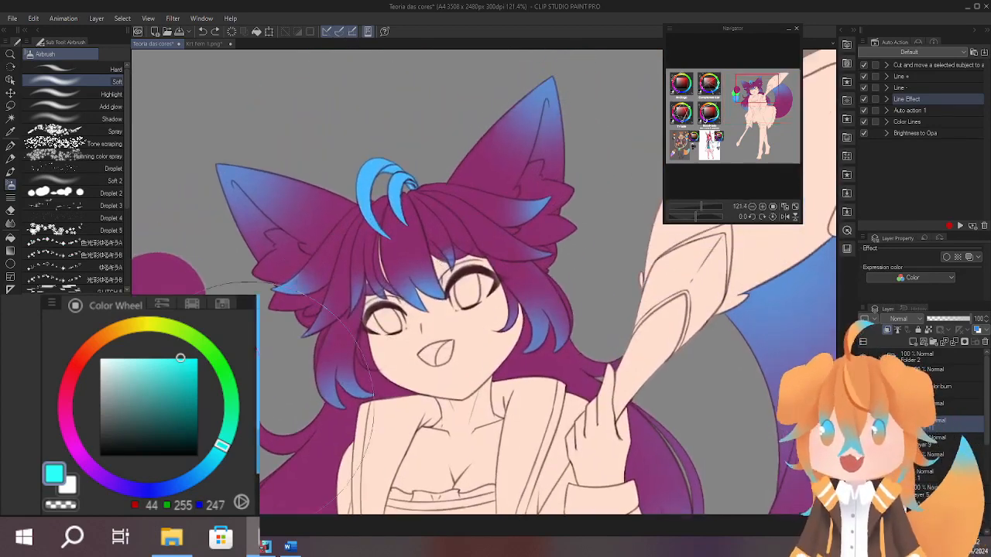
click(100, 359)
mouse_move(539, 341)
mouse_down()
mouse_move(497, 312)
mouse_move(493, 356)
mouse_move(499, 314)
mouse_up()
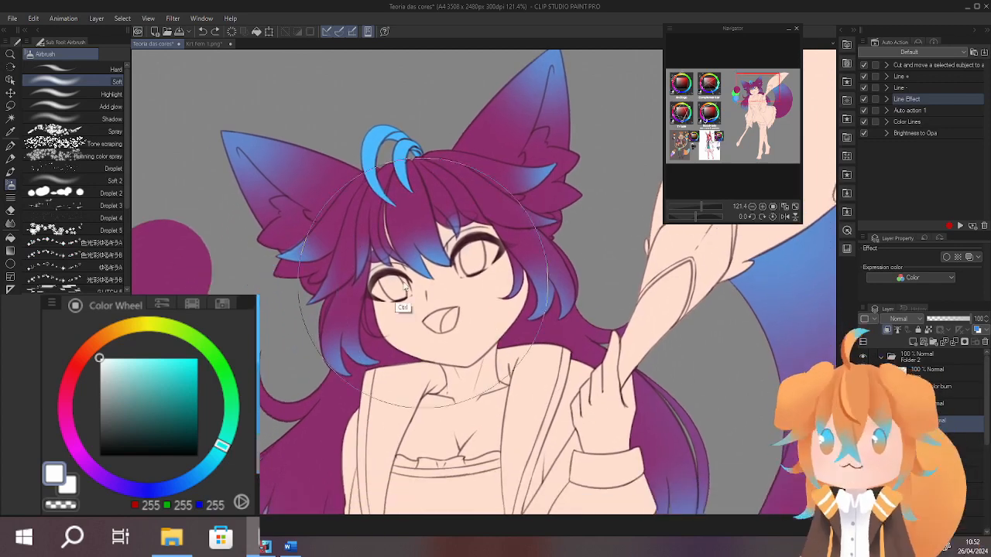
mouse_move(316, 286)
mouse_down()
mouse_move(369, 246)
mouse_move(432, 289)
mouse_move(432, 309)
mouse_up()
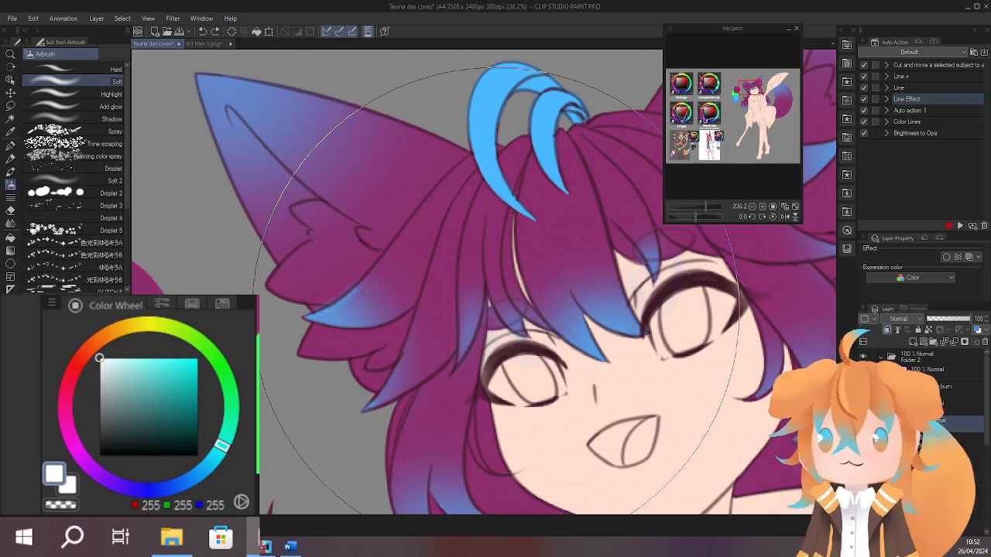
drag(496, 310, 483, 314)
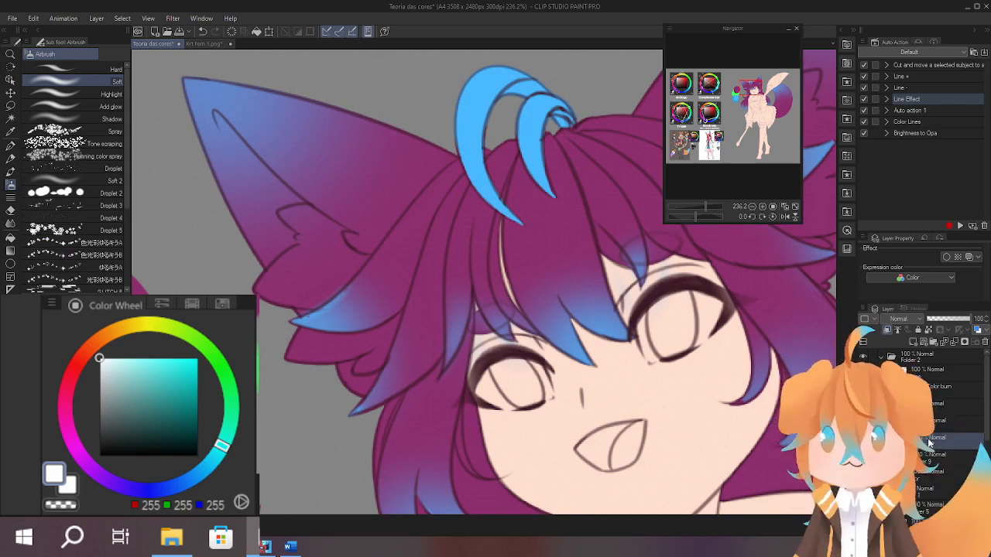
drag(475, 346, 525, 329)
drag(395, 261, 442, 252)
mouse_move(391, 171)
mouse_down()
mouse_move(540, 174)
mouse_move(560, 186)
mouse_up()
drag(498, 216, 439, 387)
click(115, 133)
mouse_move(352, 220)
mouse_down()
mouse_move(410, 333)
mouse_move(358, 306)
mouse_move(471, 285)
mouse_up()
drag(464, 310, 341, 354)
drag(346, 300, 310, 279)
drag(309, 279, 455, 271)
drag(504, 184, 488, 295)
drag(534, 233, 504, 294)
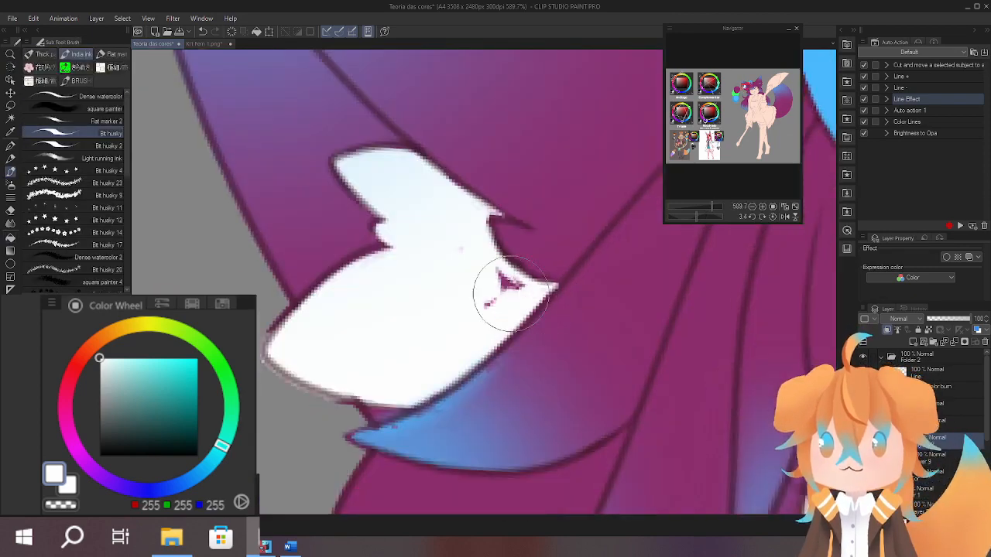
Paint the fur tufts inside the right-hand ear solid white, following the line art around the blue hair tips.
scroll(586, 283, down, 8)
scroll(585, 283, up, 8)
drag(394, 262, 482, 214)
drag(430, 242, 406, 289)
drag(489, 249, 561, 232)
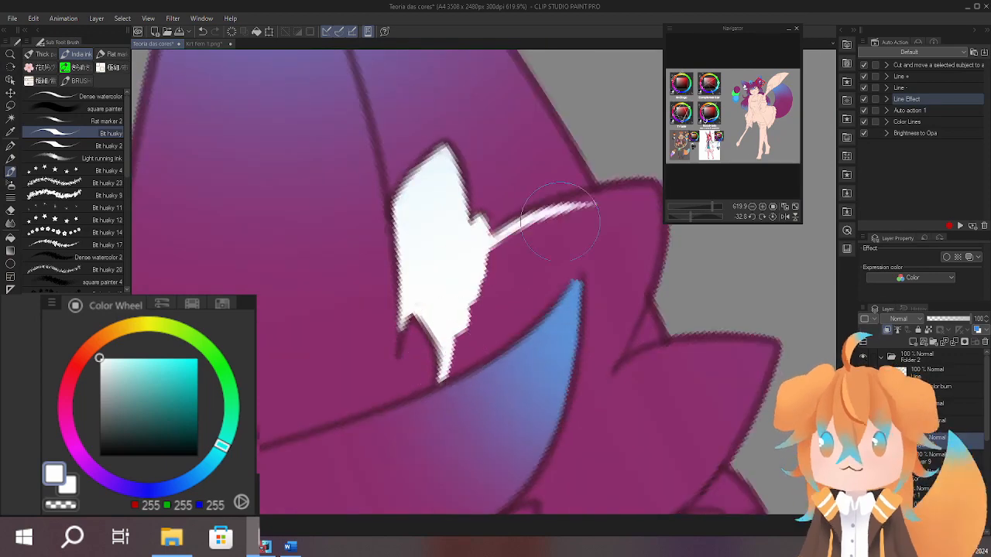
mouse_move(418, 340)
mouse_down()
mouse_move(524, 215)
mouse_move(504, 331)
mouse_up()
mouse_move(569, 252)
mouse_down()
mouse_move(614, 349)
mouse_move(534, 310)
mouse_up()
drag(434, 333, 539, 250)
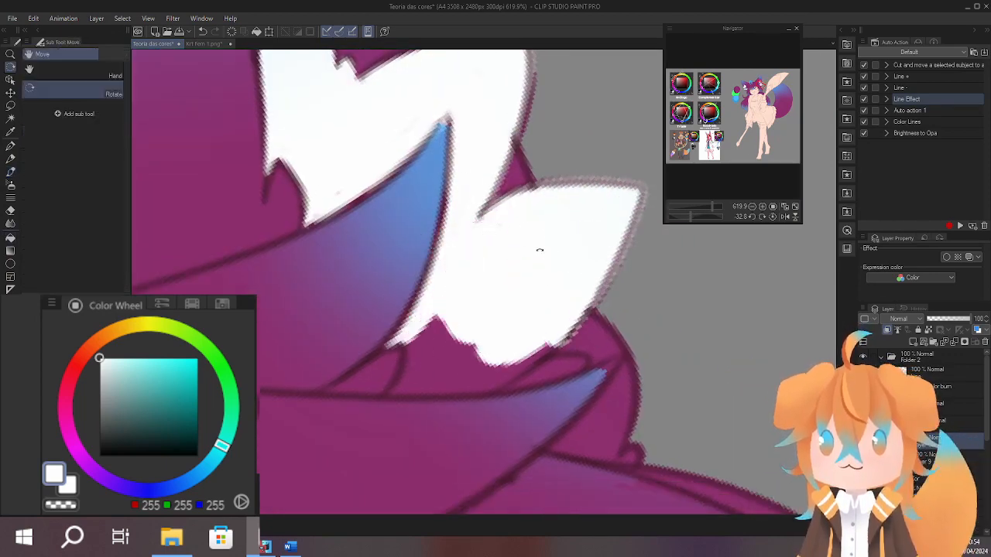
drag(465, 147, 395, 302)
scroll(436, 283, down, 8)
Try a pink (RGB 255, 122, 146) stroke in the inner area of the right-hand ear, and undo it.
drag(680, 290, 674, 256)
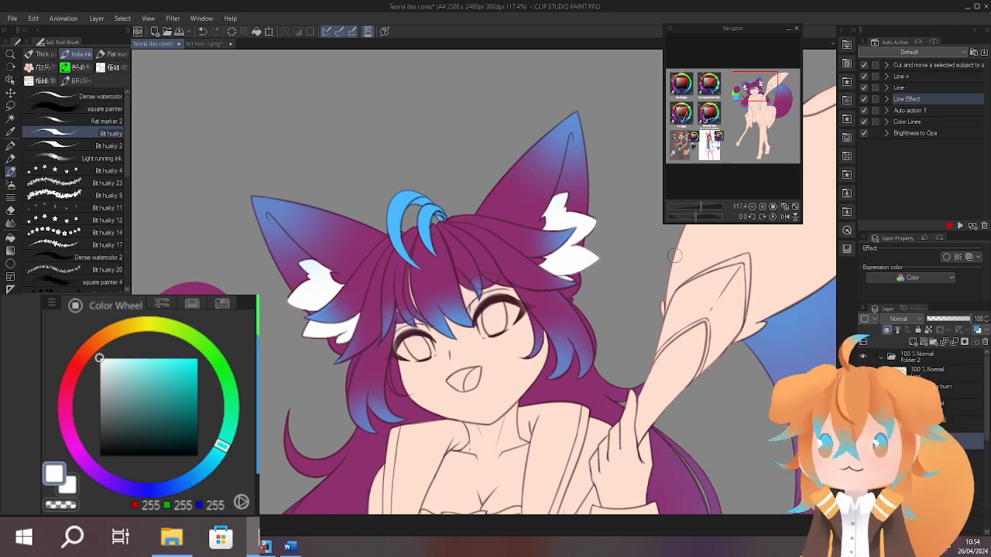
drag(723, 404, 684, 431)
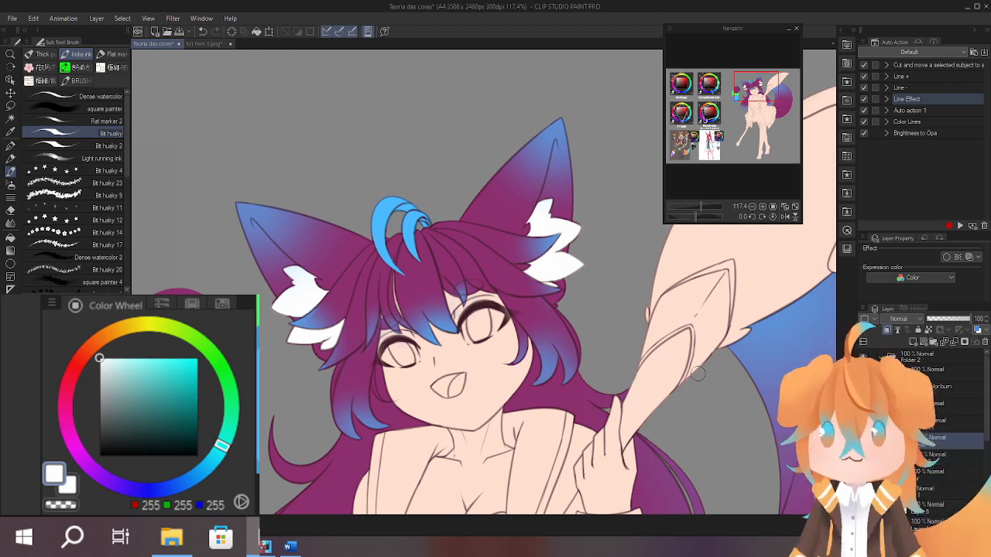
scroll(481, 416, up, 3)
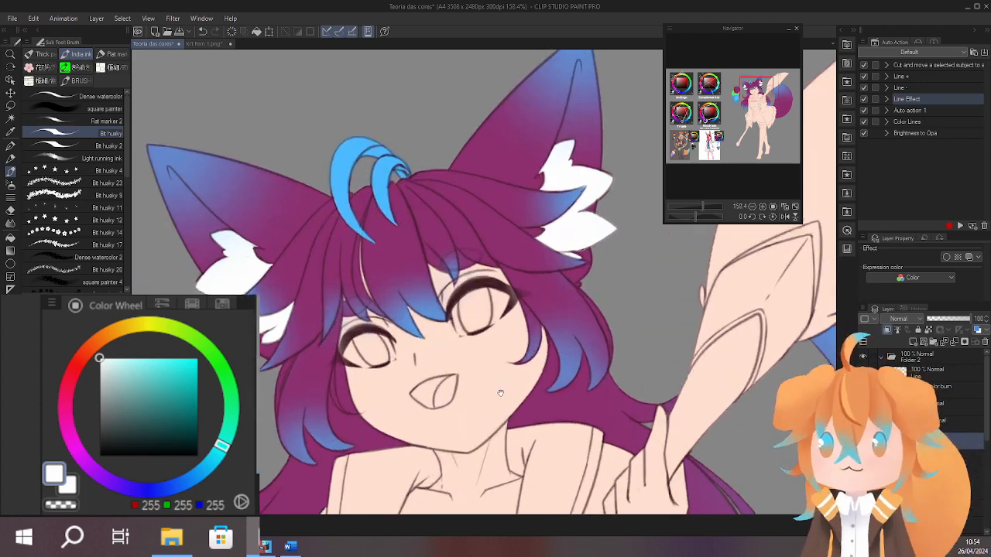
click(70, 379)
drag(147, 363, 150, 358)
drag(568, 136, 564, 176)
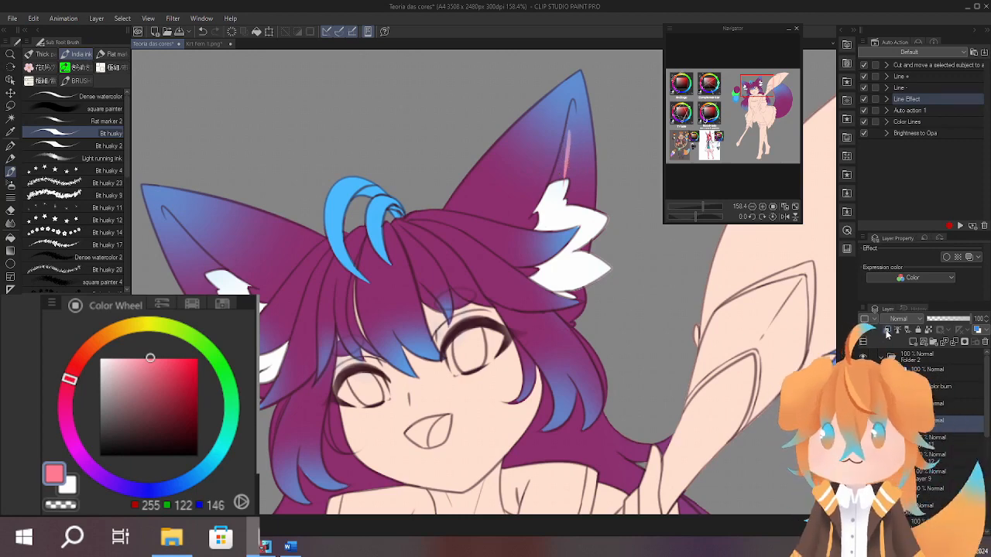
scroll(568, 284, up, 3)
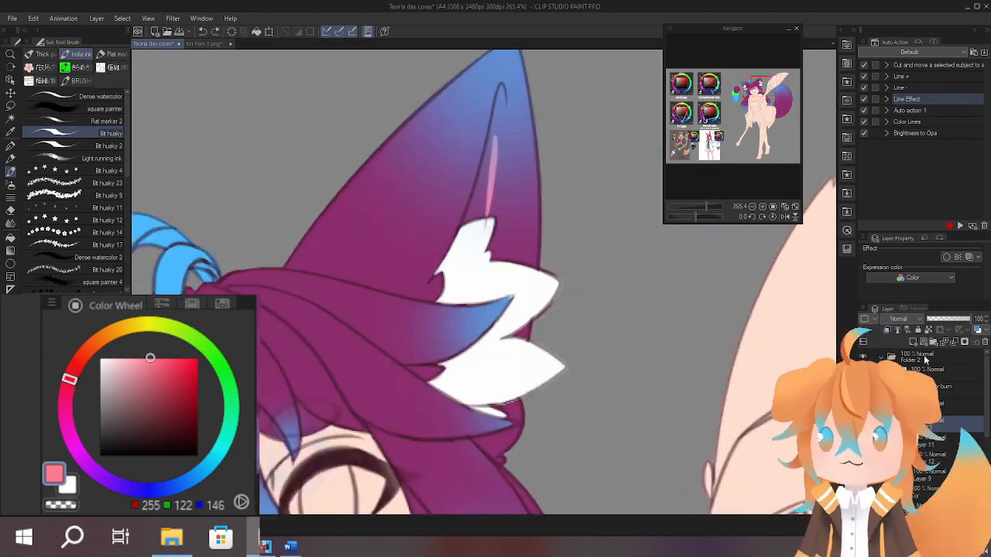
key(ctrl+z)
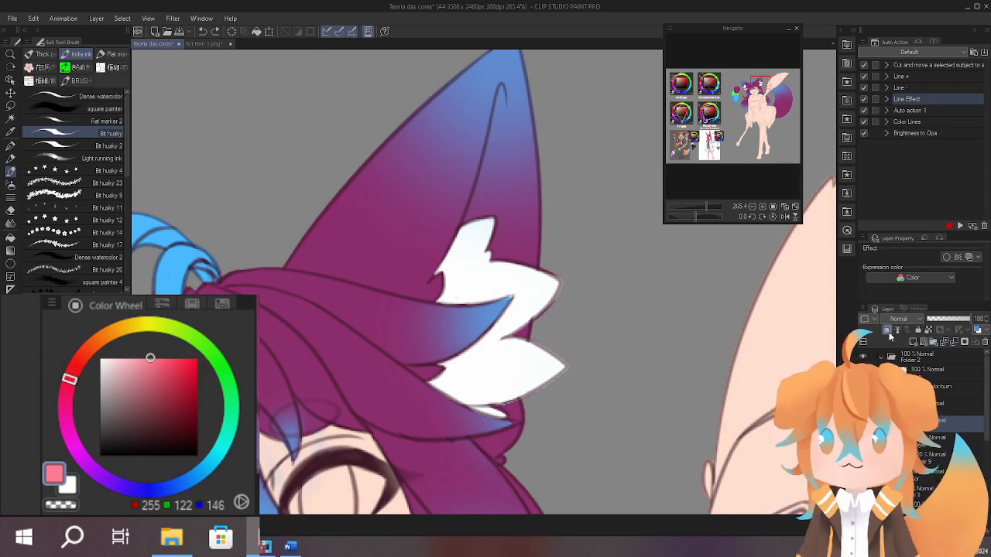
Try to fill the right-hand inner ear with broader pink strokes running down to the white fur, and undo them.
drag(594, 371, 529, 433)
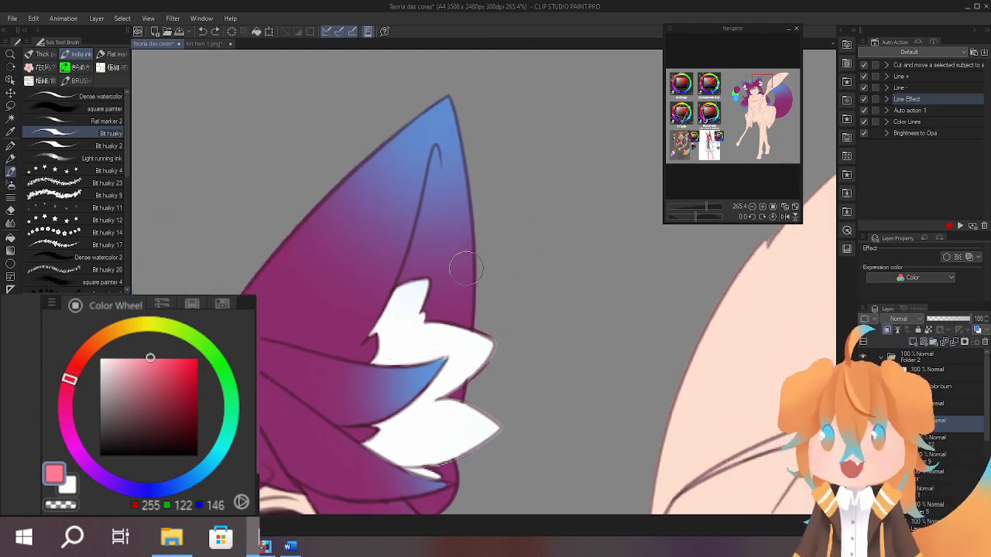
mouse_move(432, 272)
mouse_down()
mouse_move(438, 154)
mouse_move(425, 328)
mouse_up()
drag(427, 207, 425, 303)
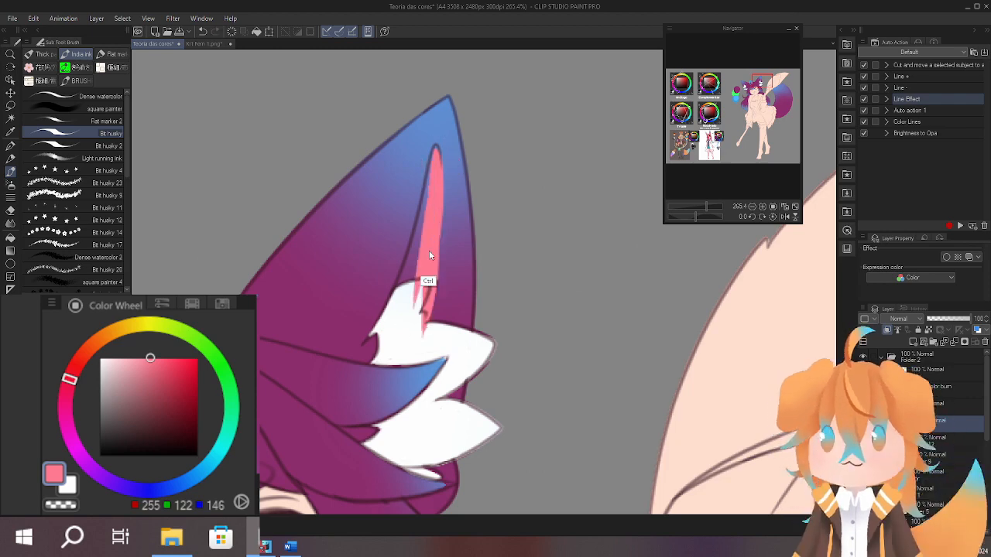
key(ctrl+z)
key(ctrl+z)
key(ctrl+z)
Select the purple hair and ear area without the white fur, try pink (RGB 255, 122, 146) inside the ear, and undo the strokes.
ctrl+click(903, 438)
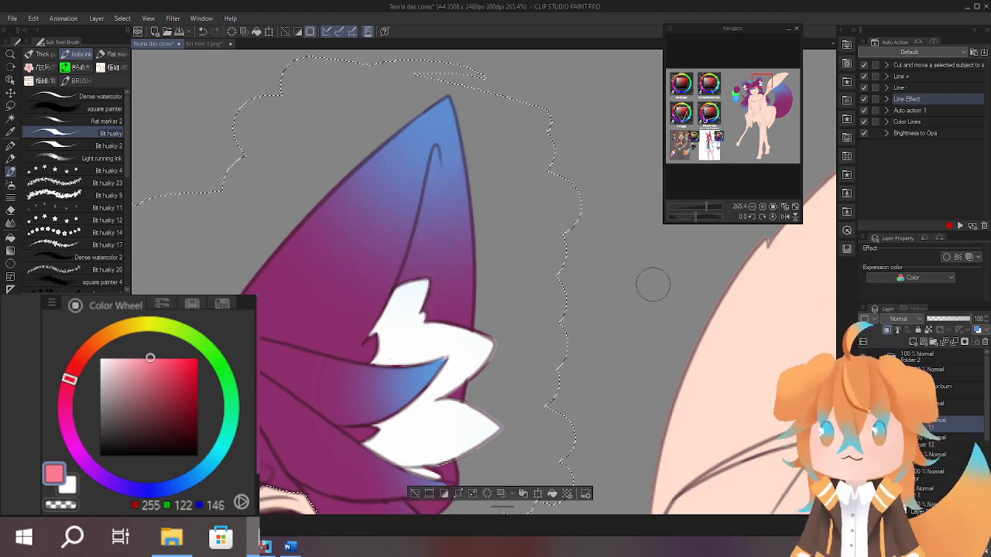
drag(436, 149, 418, 271)
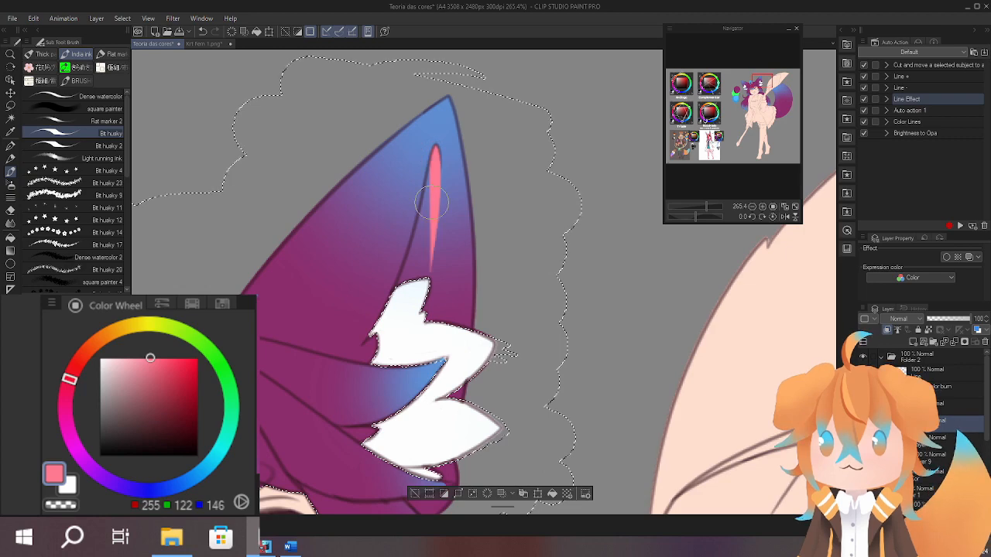
drag(427, 194, 405, 279)
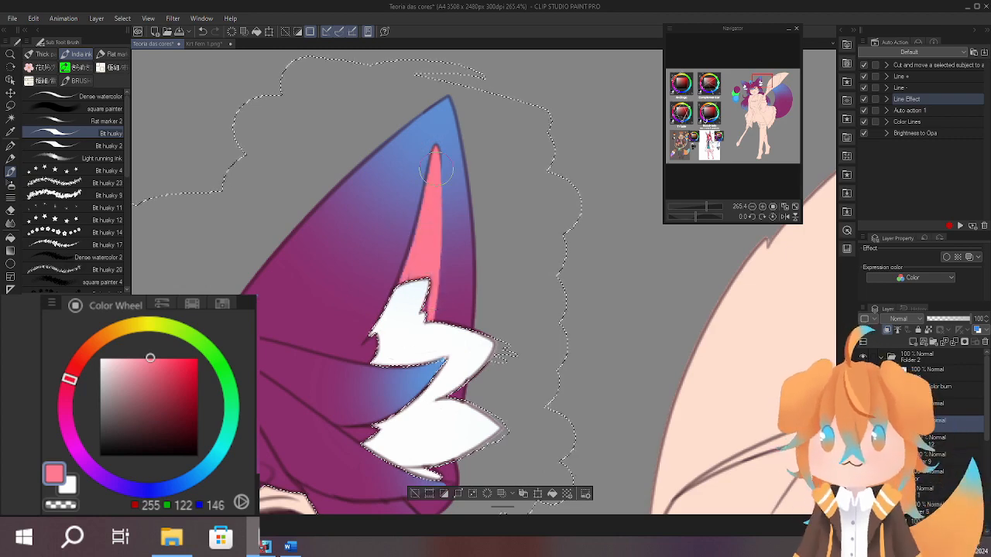
scroll(529, 220, down, 4)
scroll(520, 218, up, 5)
key(ctrl+z)
key(ctrl+z)
key(ctrl+z)
key(ctrl+z)
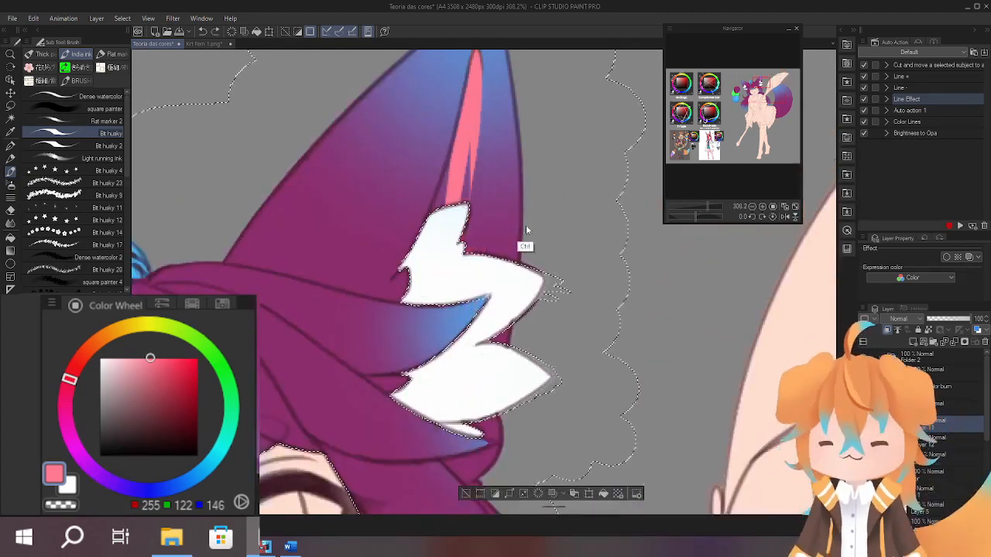
Try a softer magenta pink (RGB 235, 137, 202) inside the right-hand ear, and remove it again.
alt+click(400, 258)
drag(159, 373, 141, 365)
drag(490, 114, 468, 196)
mouse_move(456, 144)
mouse_down()
mouse_move(424, 350)
mouse_move(454, 157)
mouse_move(444, 267)
mouse_move(420, 272)
mouse_up()
drag(438, 203, 393, 363)
drag(455, 164, 430, 372)
drag(460, 174, 455, 398)
mouse_move(456, 162)
mouse_down()
mouse_move(433, 416)
mouse_move(466, 358)
mouse_up()
key(ctrl+z)
key(ctrl+z)
key(ctrl+z)
key(ctrl+z)
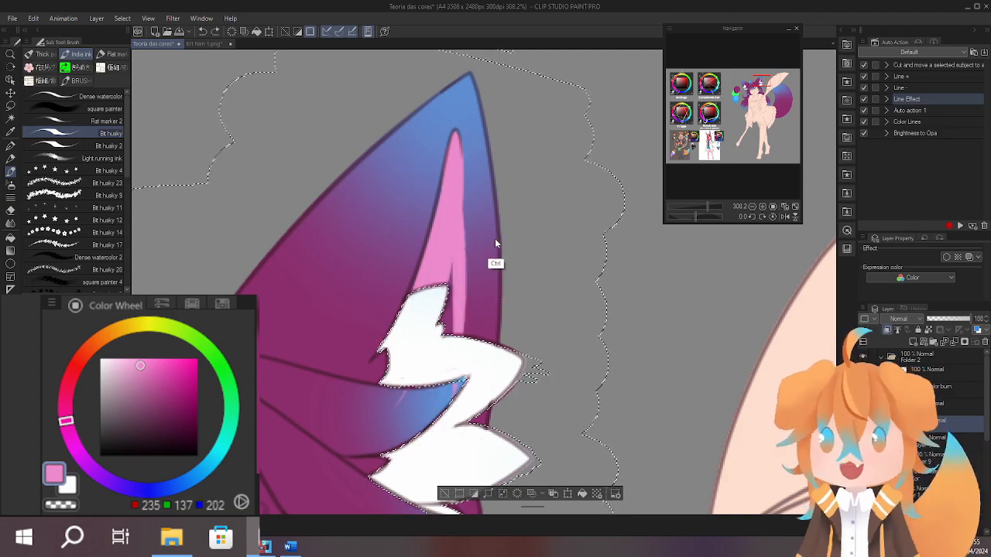
key(e)
drag(453, 151, 432, 278)
scroll(495, 309, down, 3)
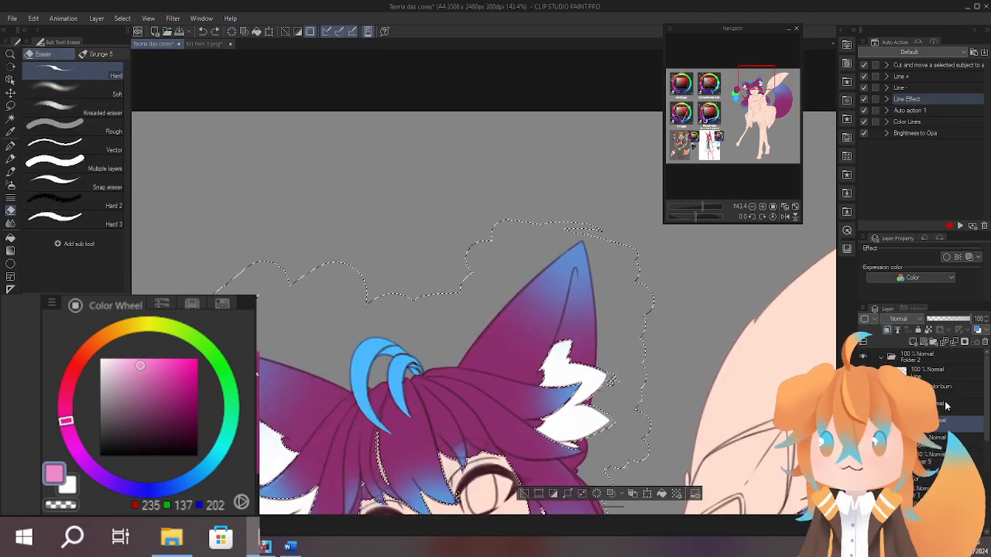
Paint the inner areas of both ears pink (RGB 235, 137, 189) within the selection, and deselect the area.
drag(582, 376, 438, 248)
key(b)
scroll(433, 176, up, 3)
click(65, 410)
drag(422, 108, 425, 235)
drag(475, 133, 348, 345)
mouse_move(280, 419)
mouse_down()
mouse_move(534, 271)
mouse_move(534, 309)
mouse_up()
mouse_move(586, 232)
mouse_down()
mouse_move(431, 315)
mouse_move(495, 154)
mouse_up()
drag(271, 194, 495, 232)
drag(413, 116, 411, 246)
drag(410, 163, 358, 331)
drag(381, 220, 370, 329)
scroll(475, 289, down, 5)
click(772, 216)
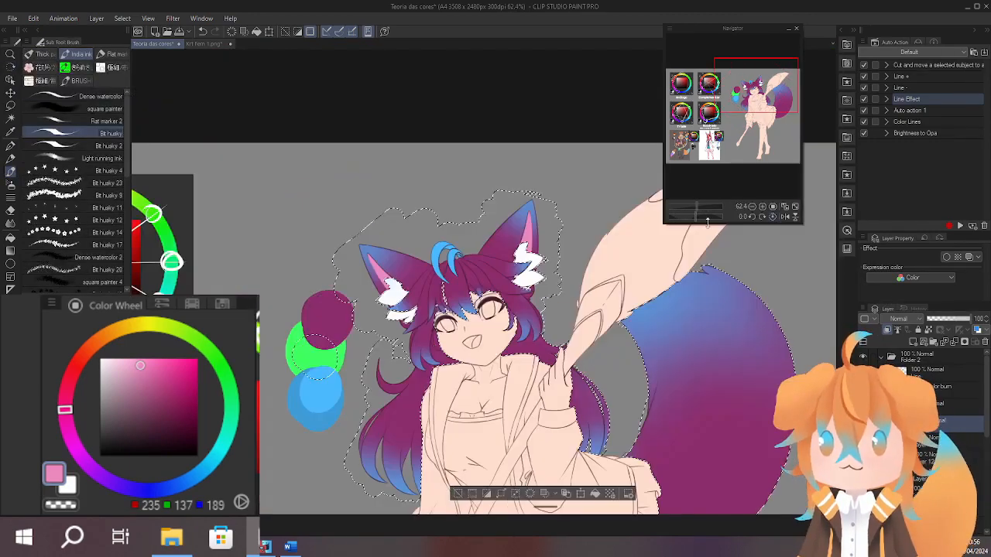
scroll(498, 304, up, 3)
key(ctrl+d)
drag(693, 243, 658, 276)
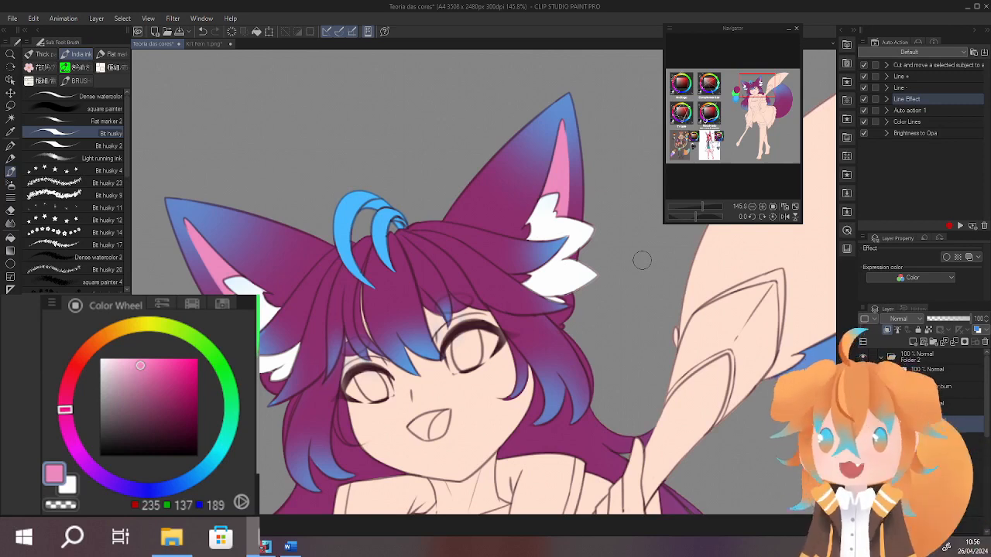
alt+click(297, 284)
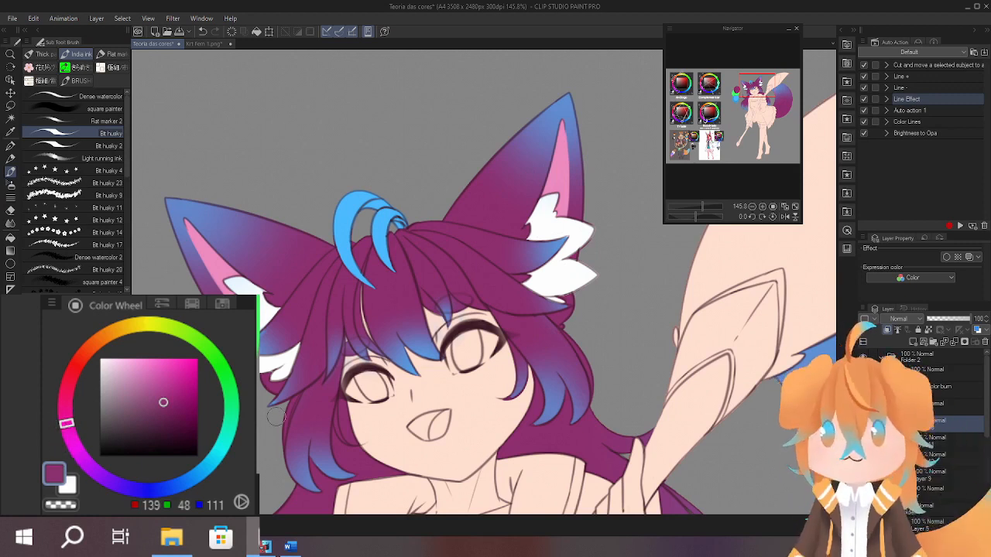
scroll(578, 452, down, 2)
mouse_move(578, 452)
mouse_down()
mouse_move(630, 354)
mouse_move(614, 295)
mouse_up()
scroll(704, 392, down, 3)
drag(704, 392, 645, 356)
scroll(546, 369, up, 5)
drag(559, 298, 576, 480)
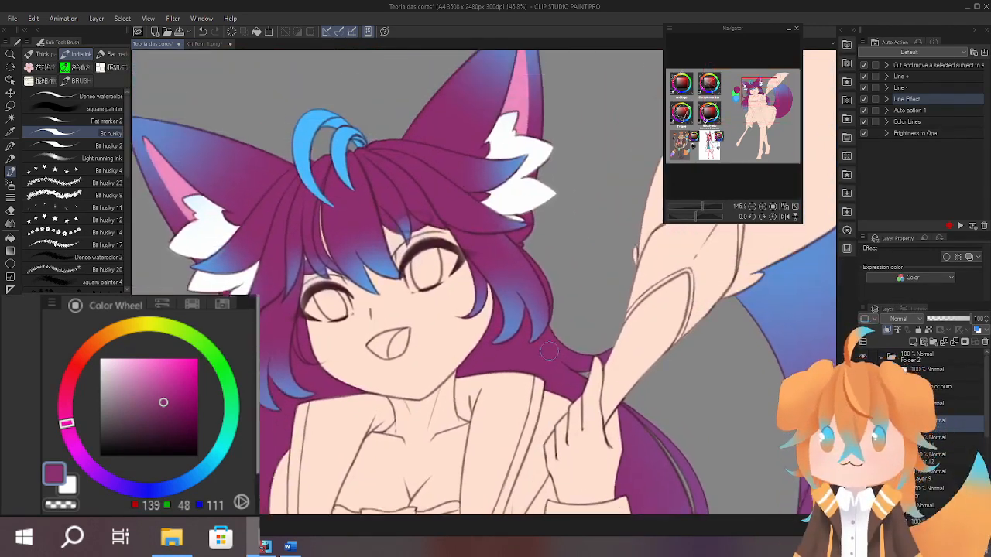
drag(518, 396, 589, 412)
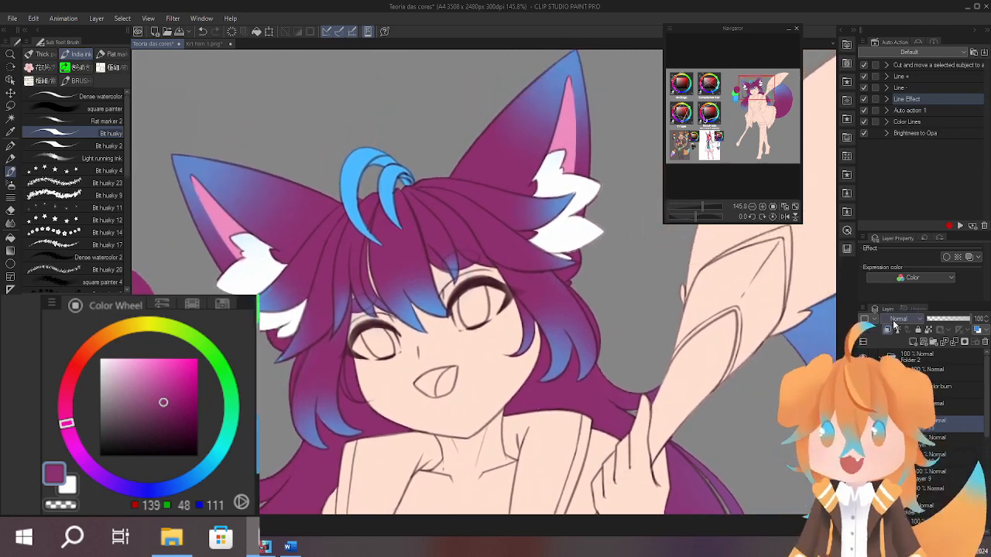
On a new layer beneath the hair colours, paint both irises with the green swatch colour (RGB 62, 255, 96).
drag(630, 385, 734, 333)
alt+click(189, 350)
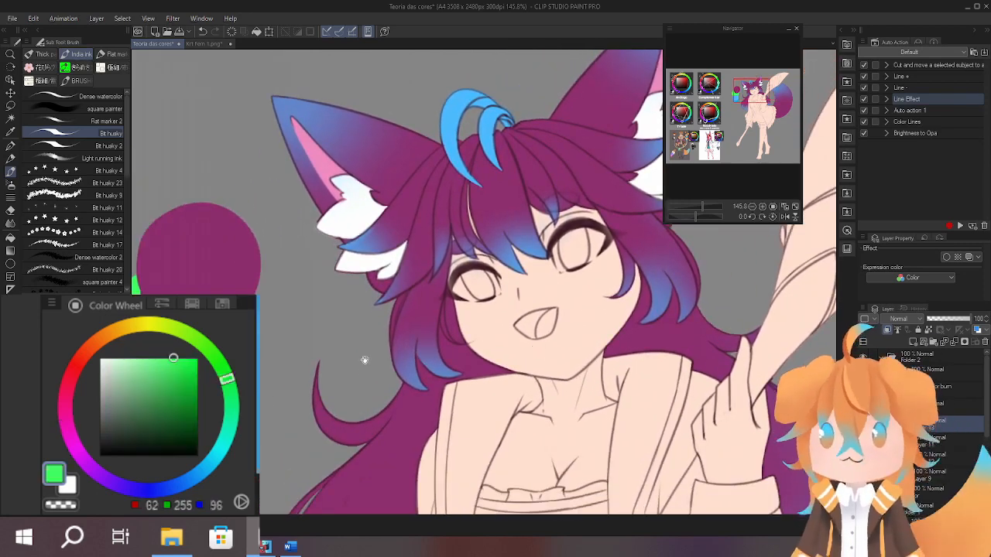
drag(365, 361, 358, 368)
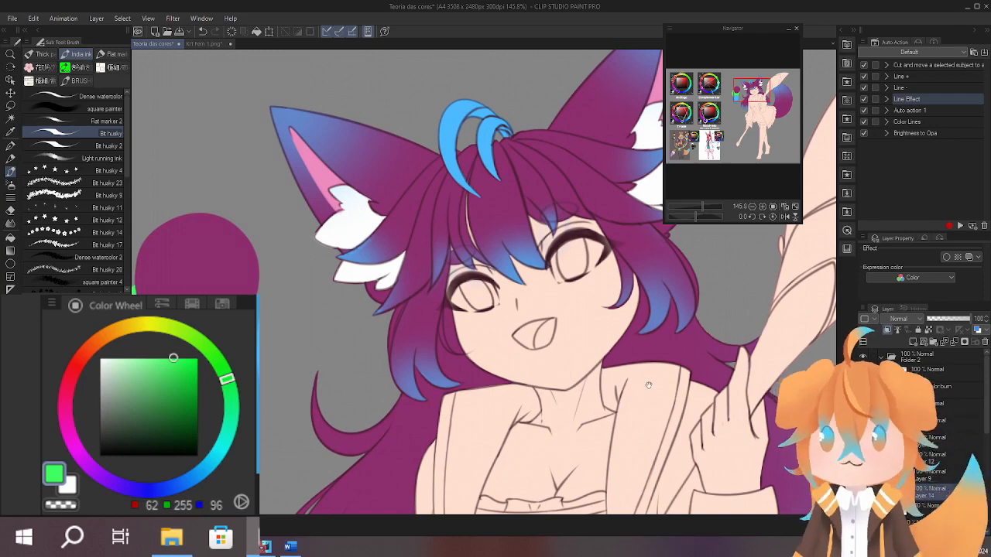
drag(607, 403, 591, 382)
scroll(608, 392, up, 6)
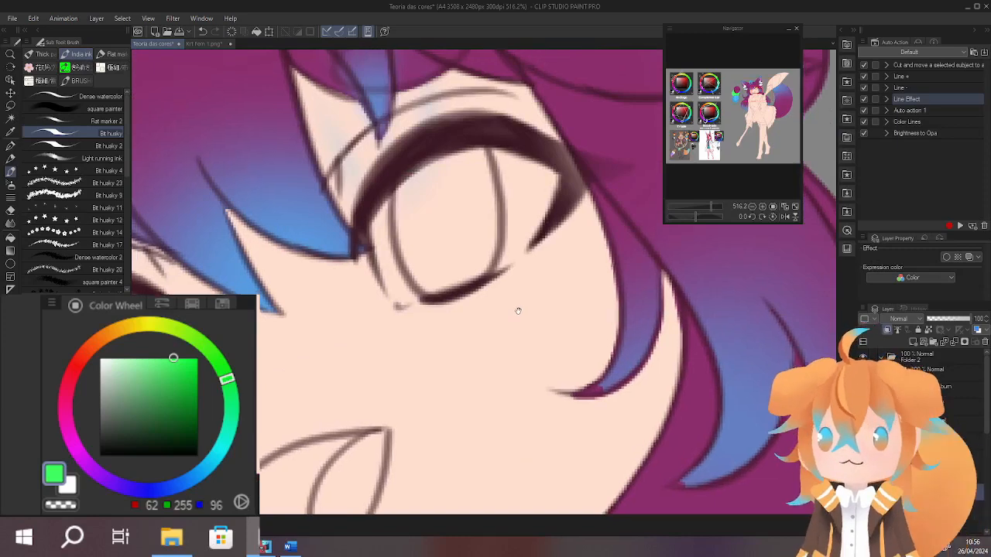
mouse_move(496, 199)
mouse_down()
mouse_move(502, 275)
mouse_move(563, 267)
mouse_up()
scroll(569, 263, up, 2)
drag(538, 193, 536, 314)
drag(294, 309, 642, 209)
mouse_move(263, 267)
mouse_down()
mouse_move(321, 260)
mouse_move(367, 348)
mouse_up()
scroll(399, 321, down, 5)
drag(644, 339, 624, 364)
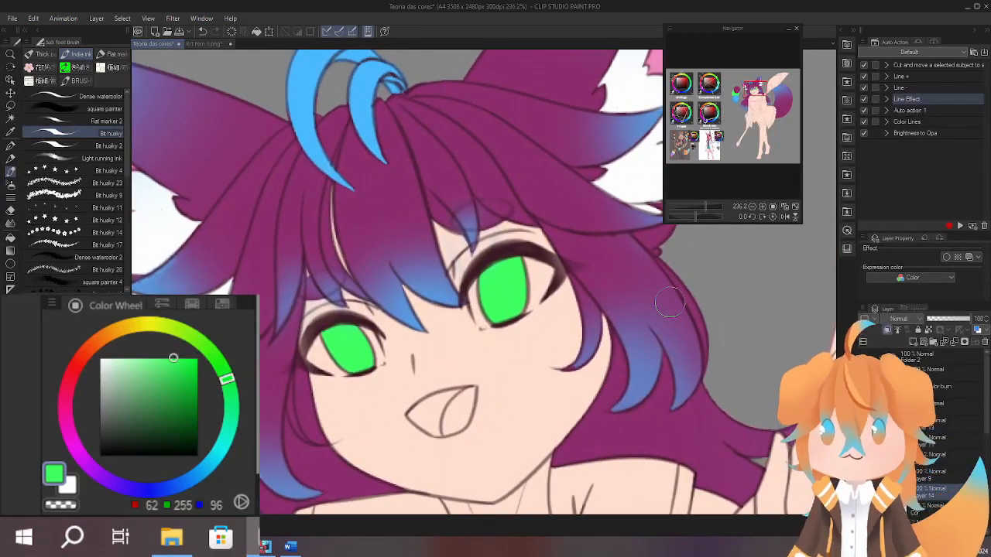
Paint the whites of both eyes around the green irises with white (RGB 255, 255, 255).
alt+click(626, 174)
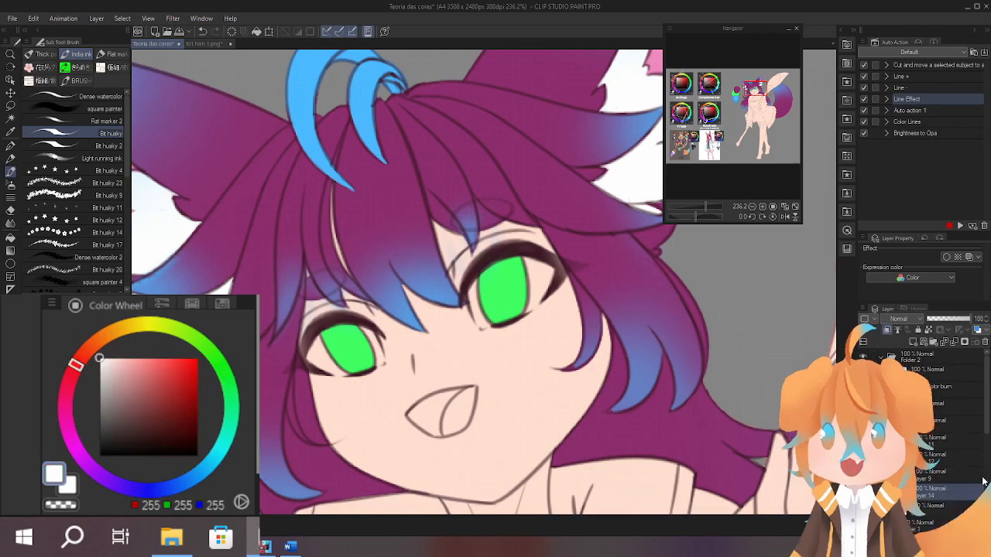
scroll(504, 286, up, 4)
drag(487, 208, 513, 226)
drag(371, 426, 586, 116)
drag(403, 251, 491, 329)
scroll(480, 294, down, 7)
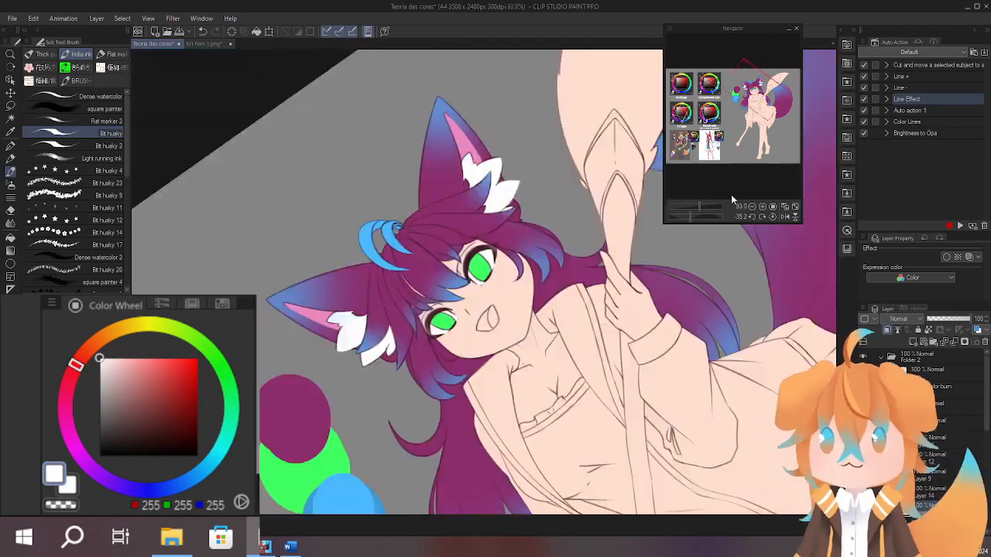
click(772, 216)
mouse_move(597, 404)
mouse_down()
mouse_move(560, 349)
mouse_move(558, 432)
mouse_up()
scroll(529, 356, up, 1)
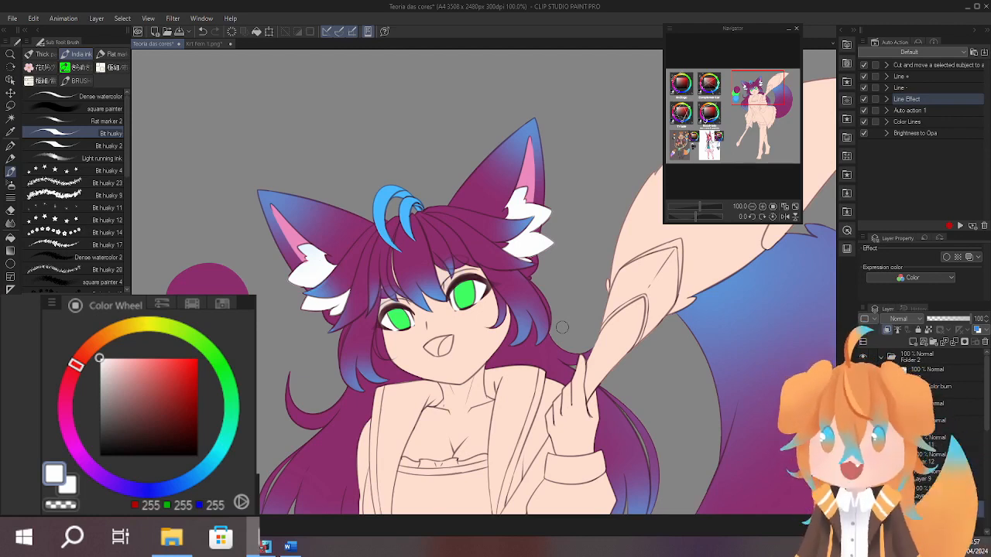
Paint the inside of the open mouth coral pink (RGB 255, 135, 135).
drag(128, 362, 145, 338)
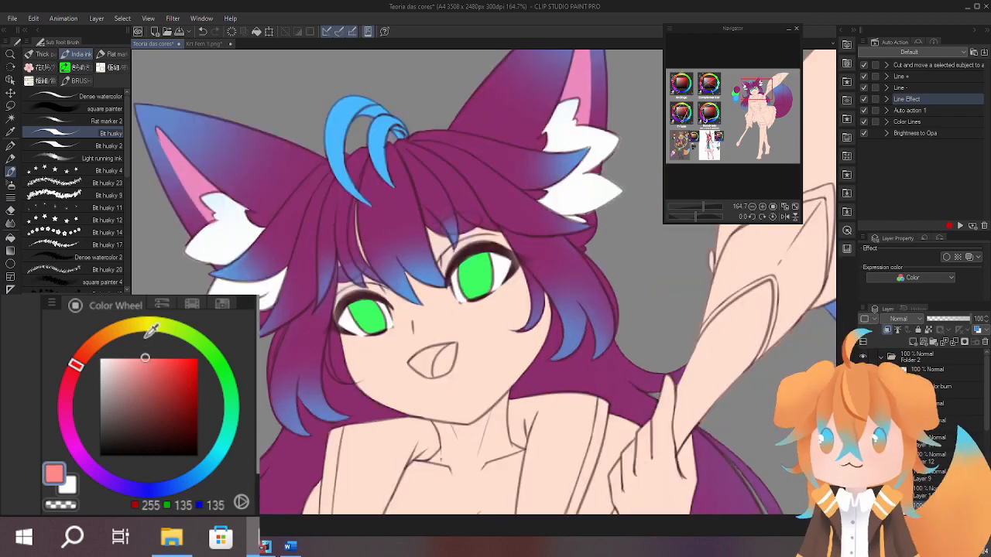
drag(436, 377, 487, 377)
mouse_move(433, 308)
mouse_down()
mouse_move(423, 326)
mouse_move(459, 311)
mouse_up()
mouse_move(338, 354)
mouse_down()
mouse_move(479, 288)
mouse_move(394, 308)
mouse_move(507, 272)
mouse_move(542, 264)
mouse_move(545, 274)
mouse_move(552, 256)
mouse_move(496, 330)
mouse_move(387, 323)
mouse_move(378, 335)
mouse_move(372, 242)
mouse_move(353, 250)
mouse_move(378, 174)
mouse_move(395, 167)
mouse_move(358, 252)
mouse_move(387, 314)
mouse_move(399, 313)
mouse_move(376, 268)
mouse_move(430, 190)
mouse_up()
key(r)
Paint the tongue in a lighter pink (RGB 255, 177, 177) and save the illustration.
key(r)
mouse_move(406, 282)
mouse_down()
mouse_move(398, 223)
mouse_move(377, 284)
mouse_move(380, 309)
mouse_move(409, 232)
mouse_move(412, 263)
mouse_up()
key(space)
click(133, 357)
click(129, 358)
key(r)
mouse_move(383, 166)
mouse_down()
mouse_move(312, 280)
mouse_move(383, 399)
mouse_up()
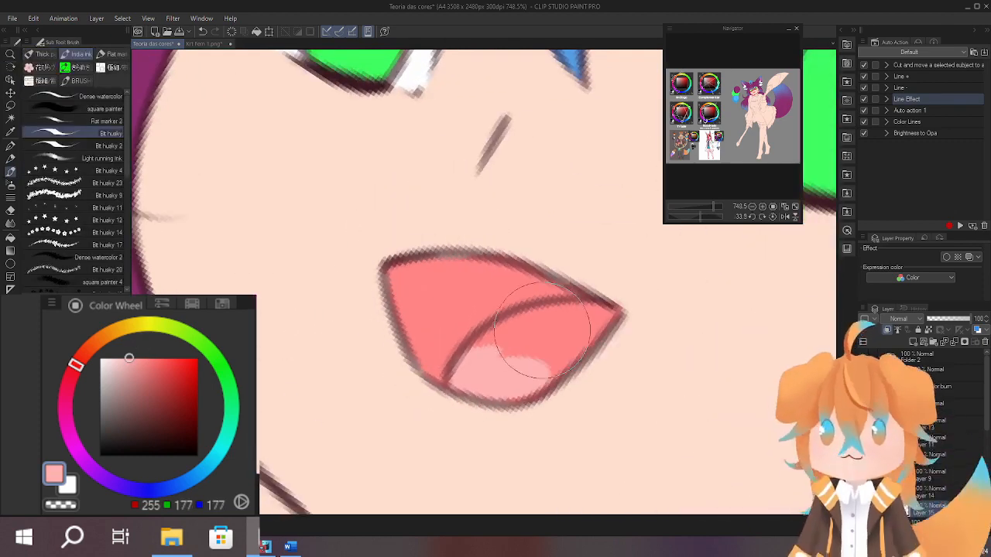
mouse_move(541, 370)
mouse_down()
mouse_move(566, 317)
mouse_move(513, 332)
mouse_move(509, 369)
mouse_move(544, 380)
mouse_move(604, 315)
mouse_move(541, 362)
mouse_move(453, 340)
mouse_up()
key(ctrl+space)
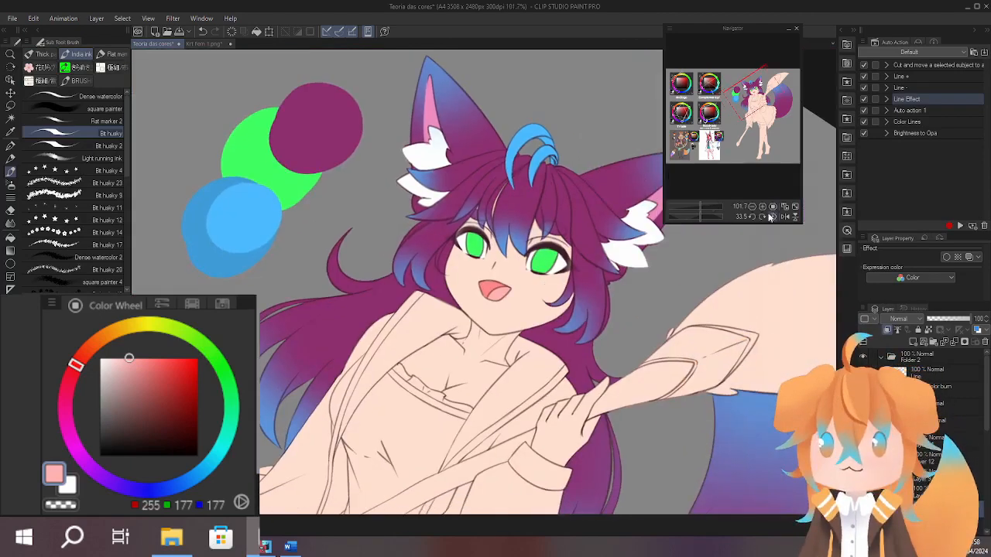
click(771, 217)
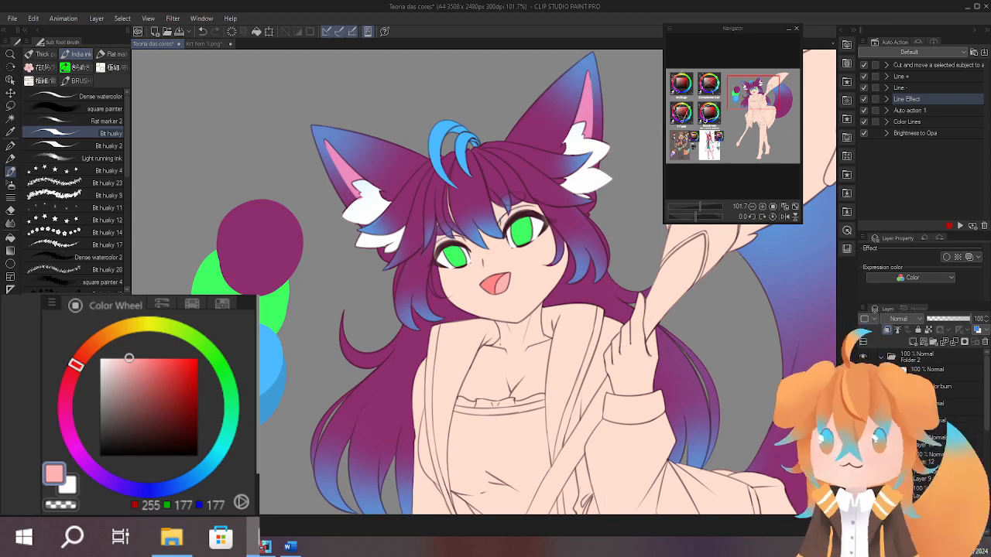
key(ctrl+s)
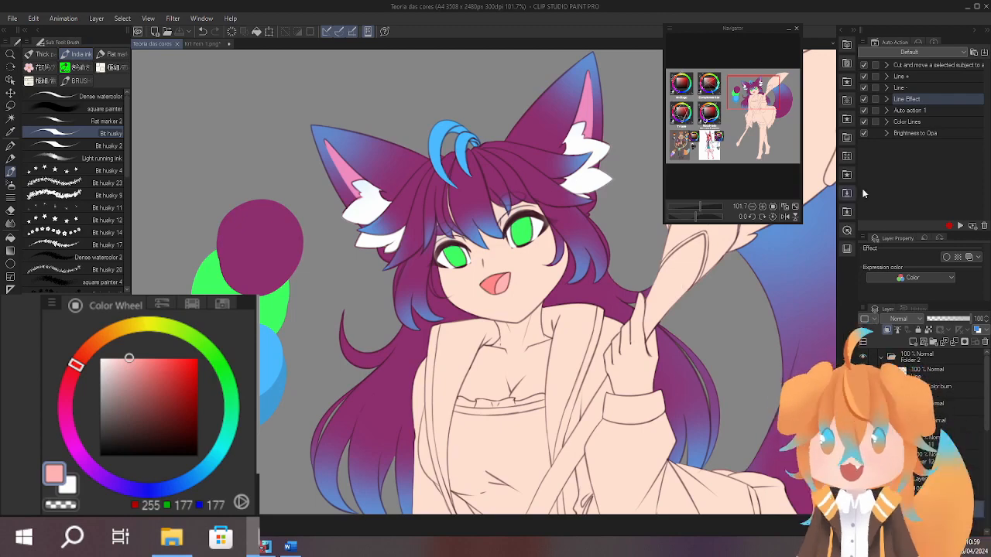
Try the tail's purple (RGB 140, 45, 108) on the lower shaft of the giant paintbrush, and undo the stroke.
scroll(743, 271, down, 5)
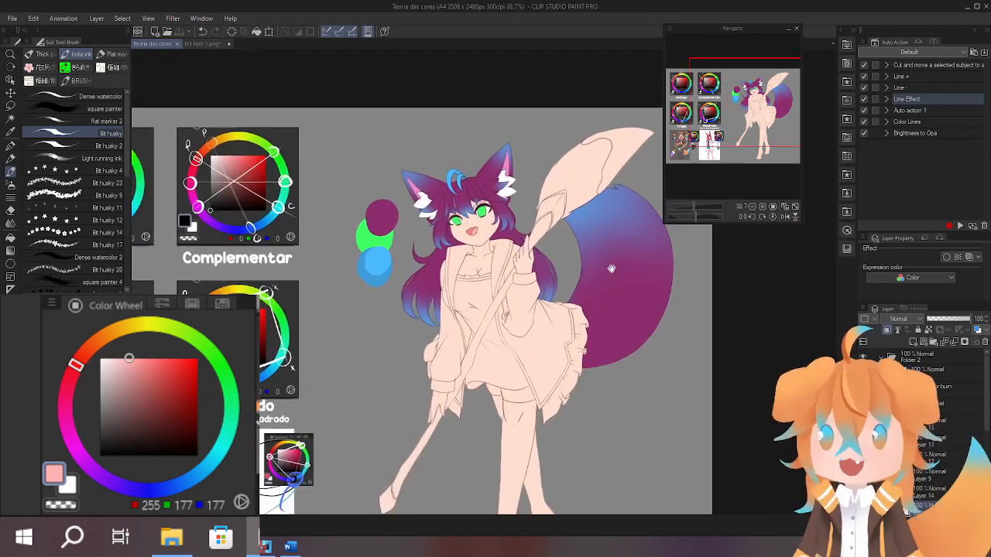
scroll(607, 251, up, 3)
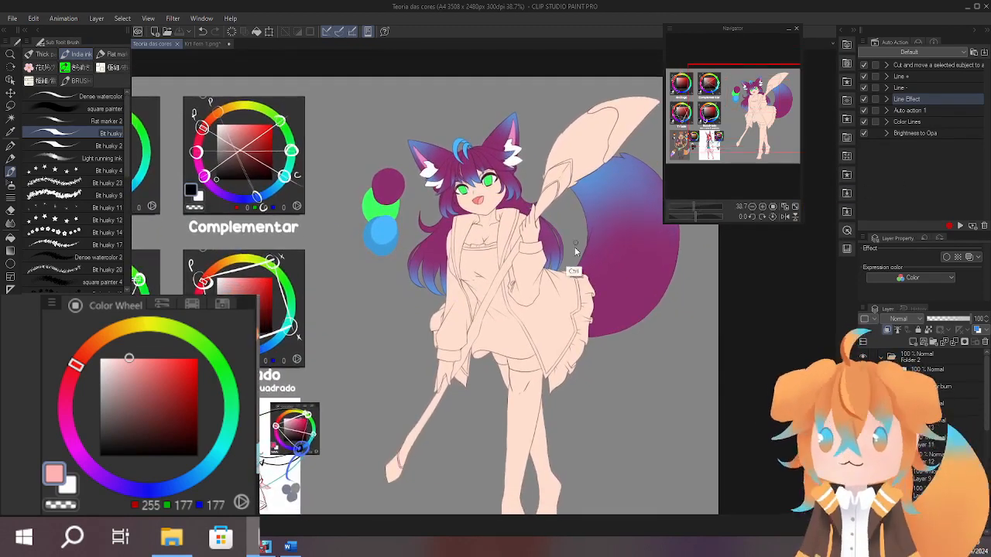
drag(586, 279, 644, 231)
scroll(508, 336, up, 8)
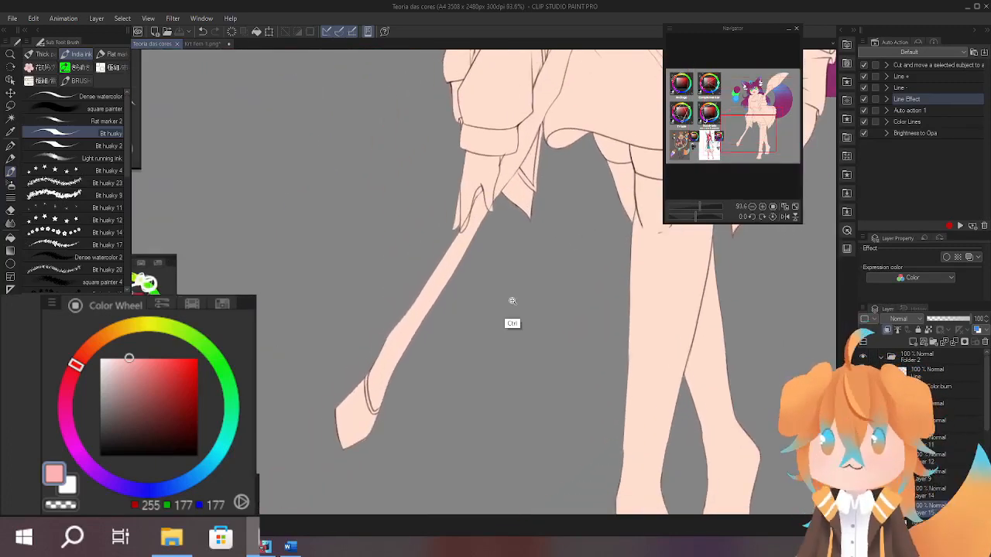
drag(532, 279, 517, 341)
mouse_move(640, 261)
mouse_down()
mouse_move(506, 345)
mouse_move(431, 356)
mouse_up()
alt+click(696, 350)
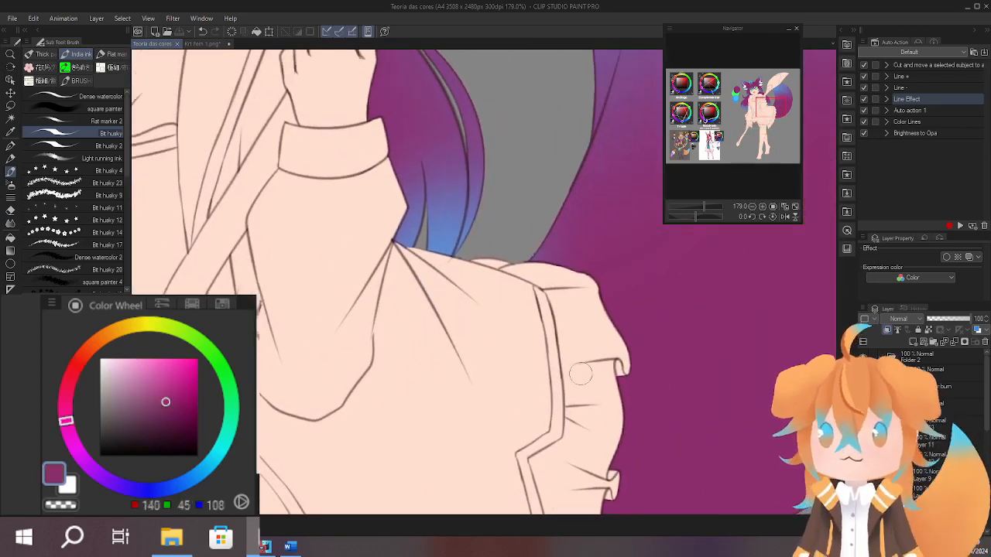
mouse_move(449, 445)
mouse_down()
mouse_move(569, 300)
mouse_move(688, 237)
mouse_up()
drag(434, 371, 597, 227)
drag(480, 325, 411, 276)
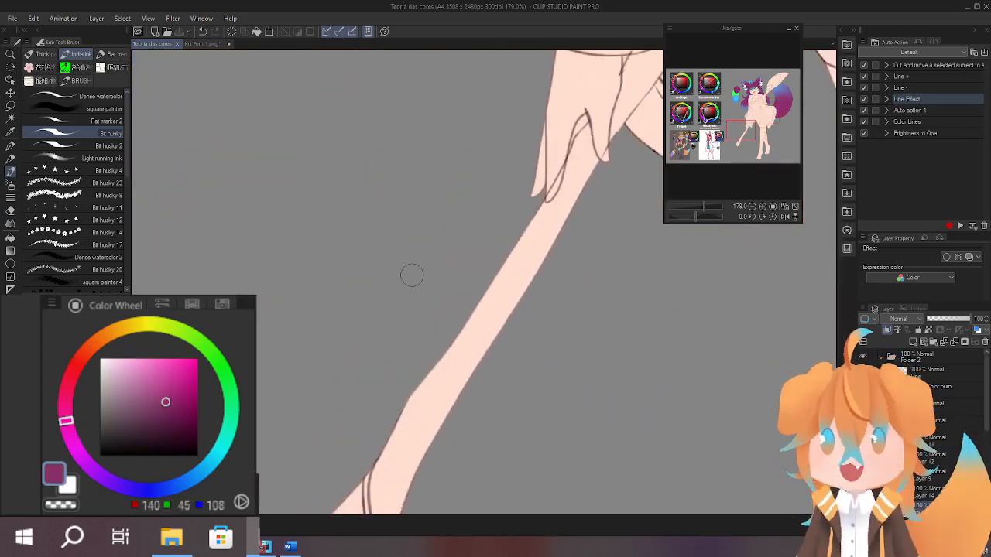
scroll(411, 276, down, 5)
drag(465, 299, 580, 285)
scroll(442, 403, up, 2)
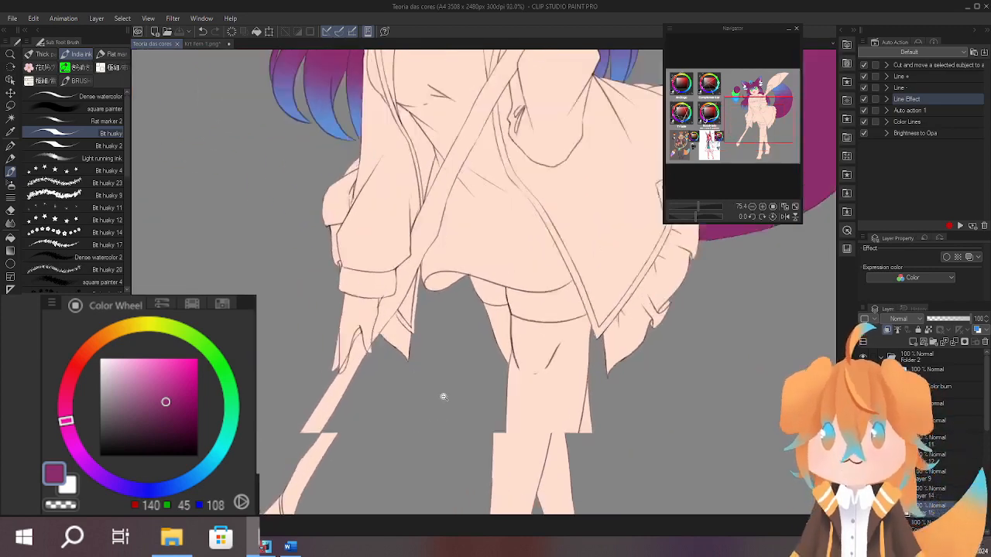
drag(442, 396, 497, 389)
mouse_move(360, 389)
mouse_down()
mouse_move(336, 460)
mouse_move(328, 457)
mouse_up()
mouse_move(519, 349)
mouse_down()
mouse_move(467, 365)
mouse_move(465, 389)
mouse_up()
drag(488, 354, 455, 356)
drag(485, 355, 512, 287)
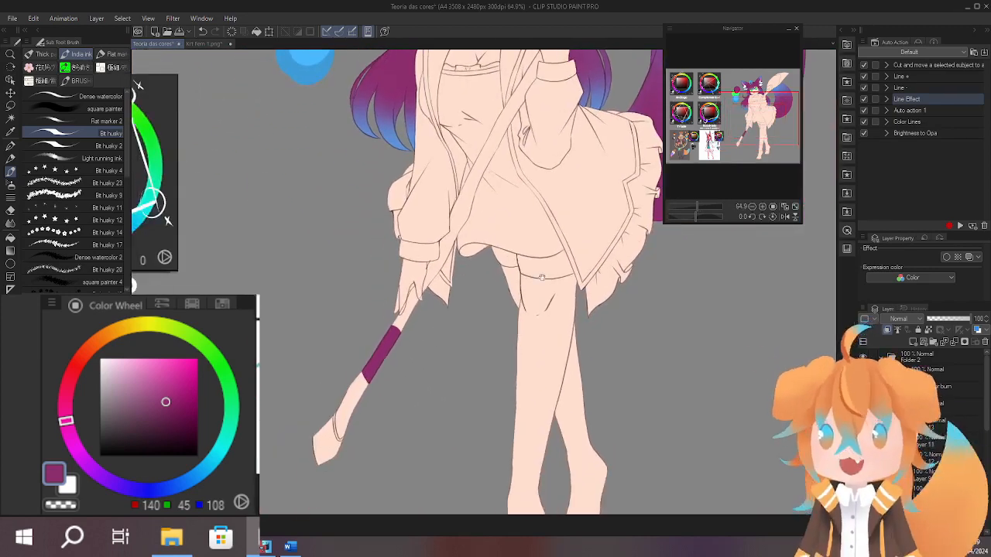
key(ctrl+z)
Paint the lower shaft of the giant paintbrush dark greyish purple (RGB 96, 73, 88), down to the ring at its end.
drag(147, 408, 122, 422)
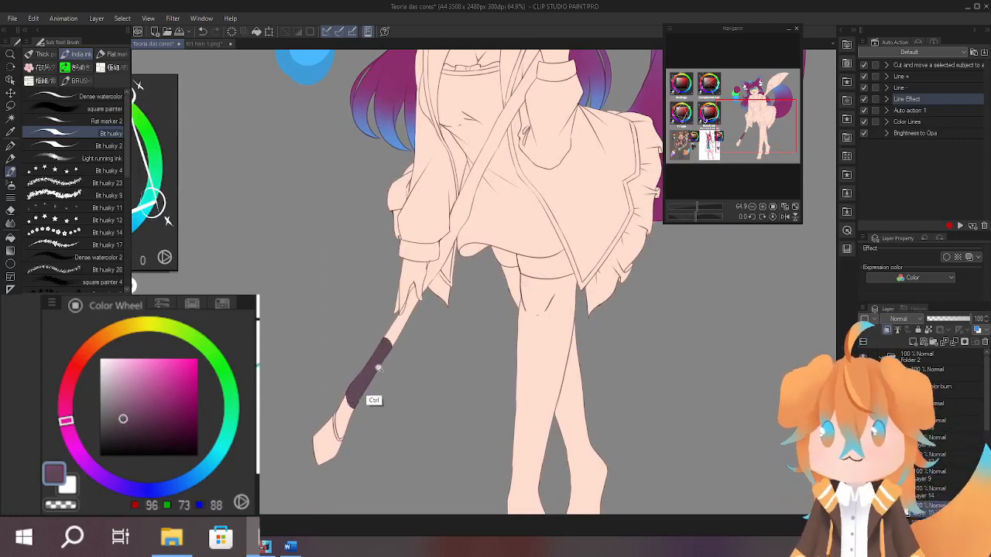
drag(378, 368, 432, 364)
drag(418, 357, 491, 203)
drag(362, 296, 398, 294)
mouse_move(387, 239)
mouse_down()
mouse_move(370, 326)
mouse_move(381, 358)
mouse_up()
drag(375, 332, 365, 278)
key([)
key([)
key([)
key([)
key([)
mouse_move(328, 394)
mouse_down()
mouse_move(325, 264)
mouse_move(342, 360)
mouse_move(321, 436)
mouse_up()
scroll(332, 300, up, 2)
mouse_move(320, 348)
mouse_down()
mouse_move(305, 349)
mouse_move(318, 266)
mouse_up()
mouse_move(338, 370)
mouse_down()
mouse_move(320, 327)
mouse_move(339, 361)
mouse_move(336, 397)
mouse_up()
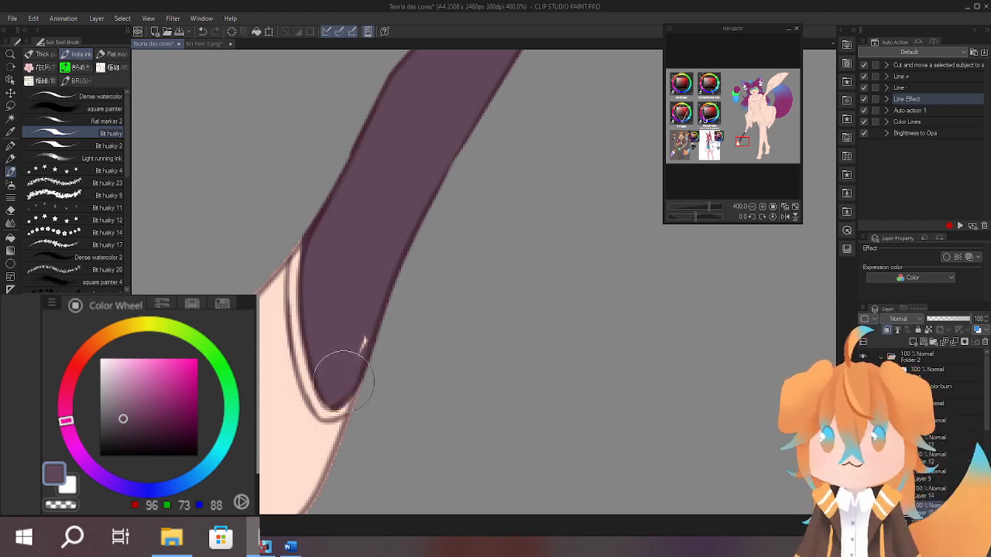
Extend the dark greyish purple up the shaft to the fingers of the lower hand, undoing the last stray stroke.
scroll(387, 276, down, 4)
mouse_move(482, 135)
mouse_down()
mouse_move(393, 307)
mouse_move(383, 283)
mouse_move(432, 258)
mouse_move(425, 262)
mouse_up()
scroll(419, 256, up, 2)
scroll(441, 236, up, 4)
mouse_move(330, 302)
mouse_down()
mouse_move(344, 266)
mouse_move(353, 327)
mouse_up()
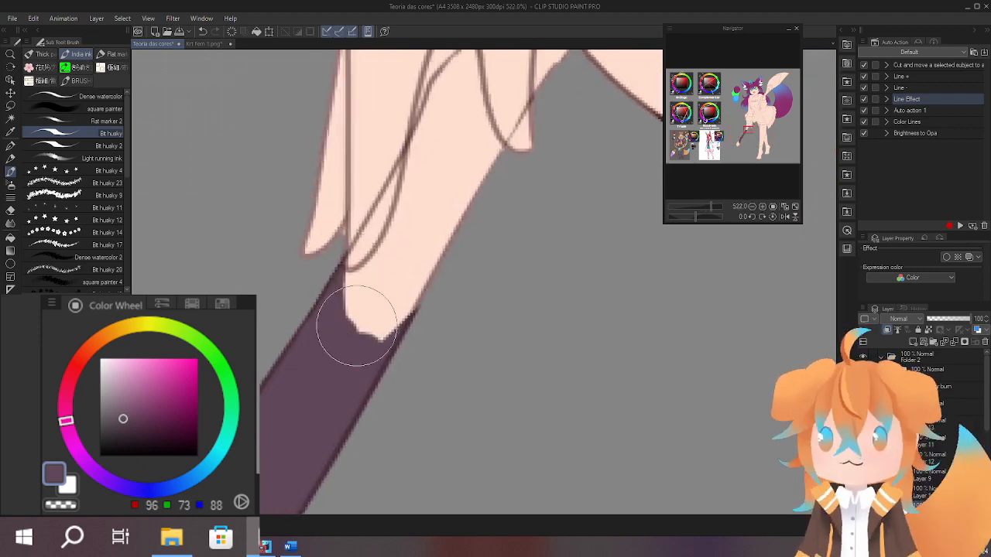
mouse_move(342, 269)
mouse_down()
mouse_move(372, 265)
mouse_move(395, 241)
mouse_up()
mouse_move(395, 241)
mouse_down()
mouse_move(348, 289)
mouse_move(455, 209)
mouse_up()
key(ctrl+z)
Colour the rest of the shaft between the hands and above the upper hand with the same dark greyish purple.
mouse_move(363, 271)
mouse_down()
mouse_move(346, 292)
mouse_move(429, 228)
mouse_move(469, 220)
mouse_up()
drag(469, 219, 417, 332)
drag(333, 347, 415, 172)
drag(415, 172, 462, 257)
drag(418, 193, 392, 277)
drag(489, 203, 355, 409)
mouse_move(355, 409)
mouse_down()
mouse_move(361, 352)
mouse_move(390, 318)
mouse_move(369, 412)
mouse_move(442, 407)
mouse_up()
scroll(544, 356, down, 5)
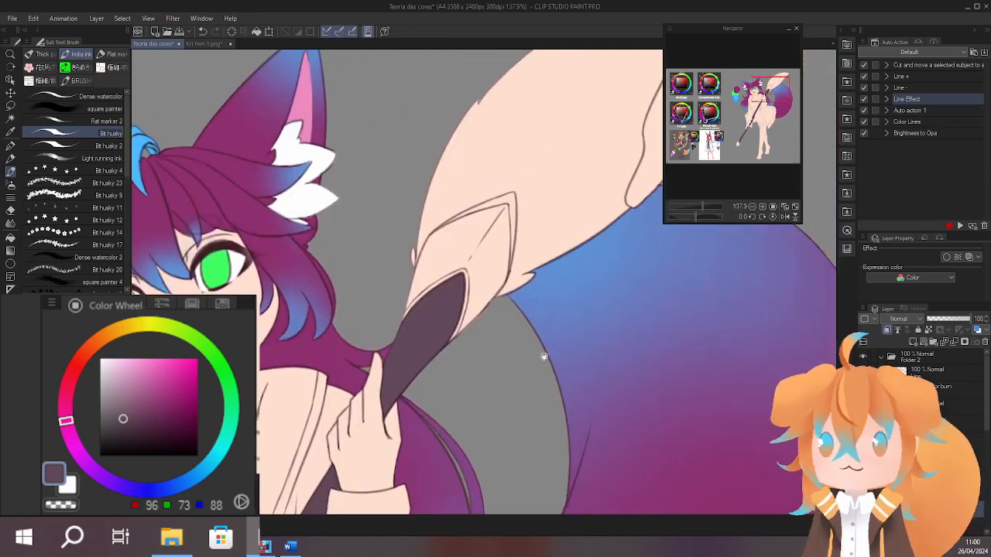
Paint the base and left side of the giant paintbrush's ferrule light greyish mauve (RGB 146, 131, 141).
drag(589, 356, 633, 379)
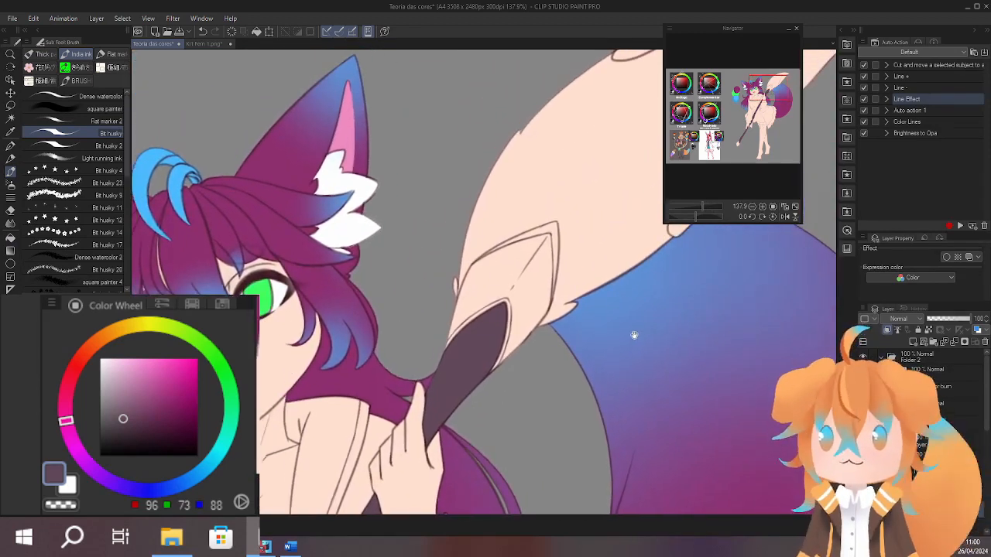
drag(633, 336, 611, 325)
click(113, 397)
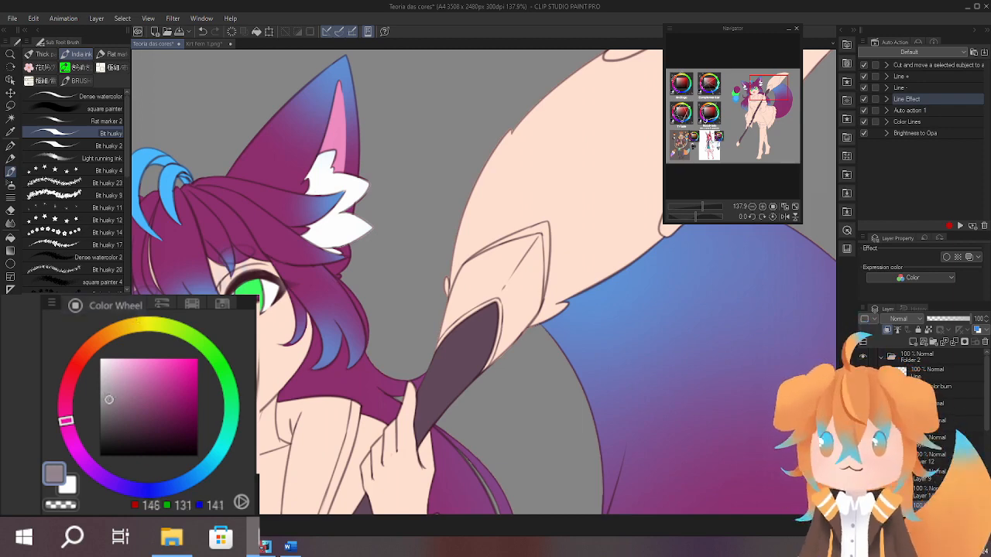
mouse_move(517, 310)
mouse_down()
mouse_move(544, 309)
mouse_move(480, 316)
mouse_up()
mouse_move(469, 274)
mouse_down()
mouse_move(462, 396)
mouse_move(503, 279)
mouse_move(401, 360)
mouse_move(433, 289)
mouse_up()
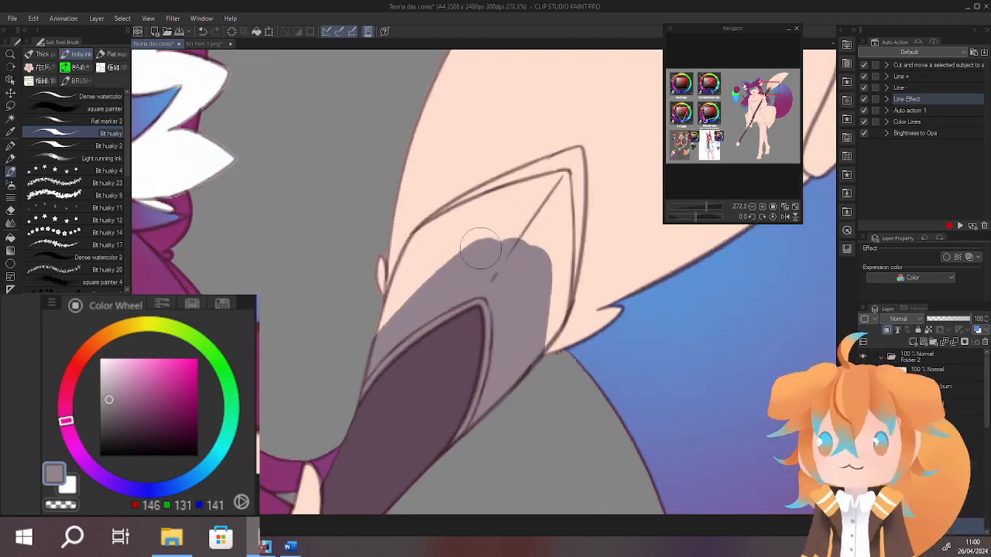
mouse_move(480, 249)
mouse_down()
mouse_move(464, 227)
mouse_move(390, 300)
mouse_move(419, 236)
mouse_move(389, 306)
mouse_move(434, 220)
mouse_move(418, 230)
mouse_move(522, 175)
mouse_up()
drag(419, 238, 508, 213)
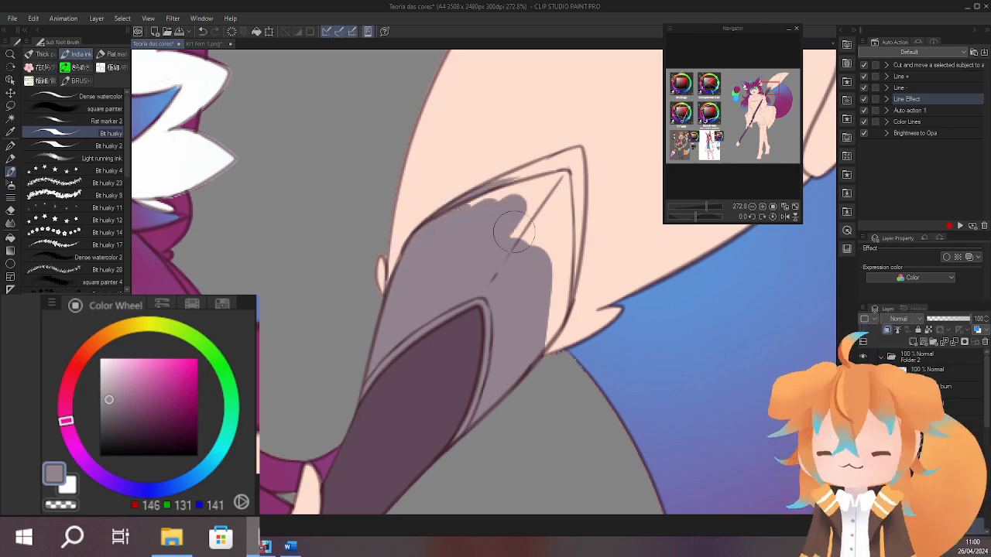
Fill the ferrule's pointed tip and adjoining rim with the same light greyish mauve.
key(r)
mouse_move(554, 166)
mouse_down()
mouse_move(478, 125)
mouse_move(447, 129)
mouse_up()
scroll(447, 129, up, 2)
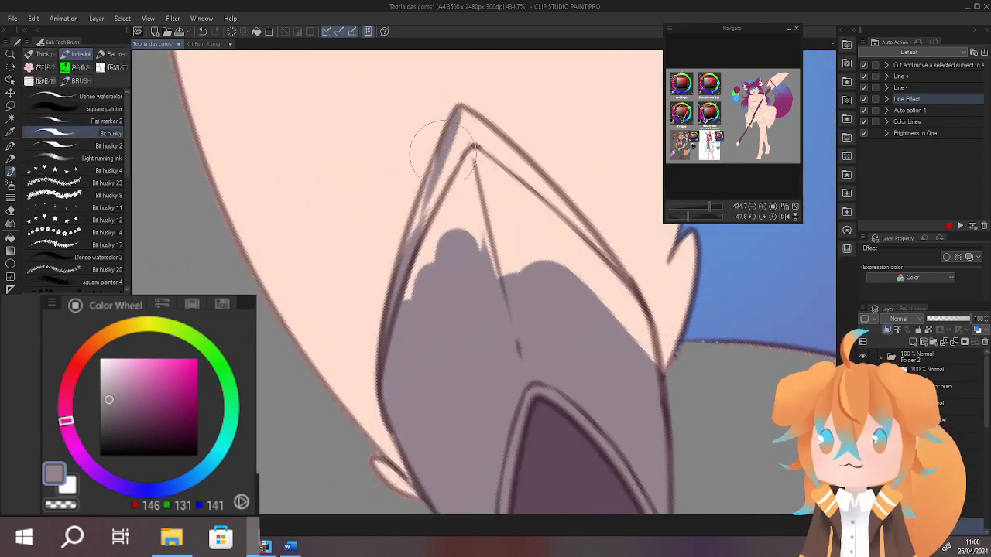
mouse_move(414, 229)
mouse_down()
mouse_move(422, 295)
mouse_move(456, 269)
mouse_up()
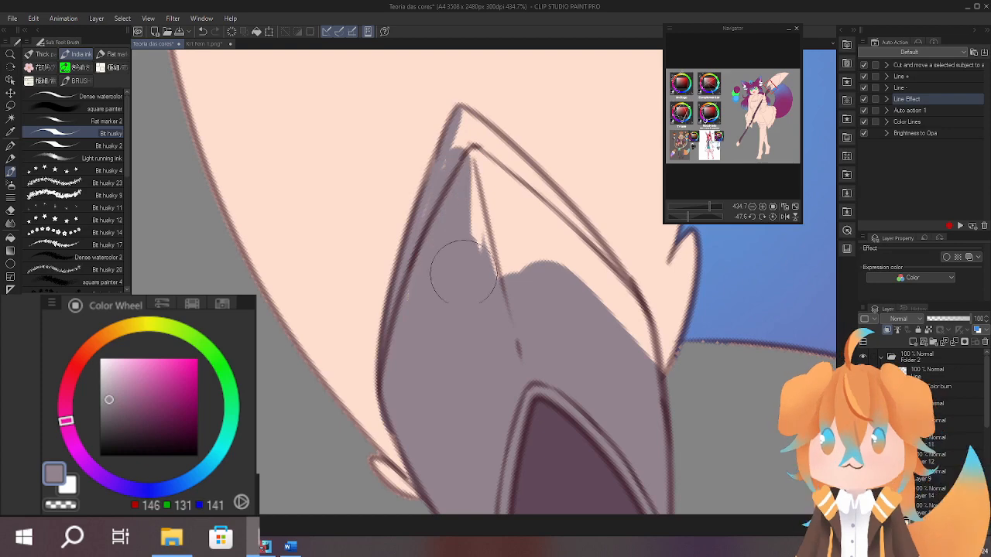
key(space)
mouse_move(469, 128)
mouse_down()
mouse_move(385, 218)
mouse_move(359, 167)
mouse_up()
key(space)
key(r)
mouse_move(360, 167)
mouse_down()
mouse_move(374, 157)
mouse_move(452, 171)
mouse_move(398, 170)
mouse_move(405, 311)
mouse_up()
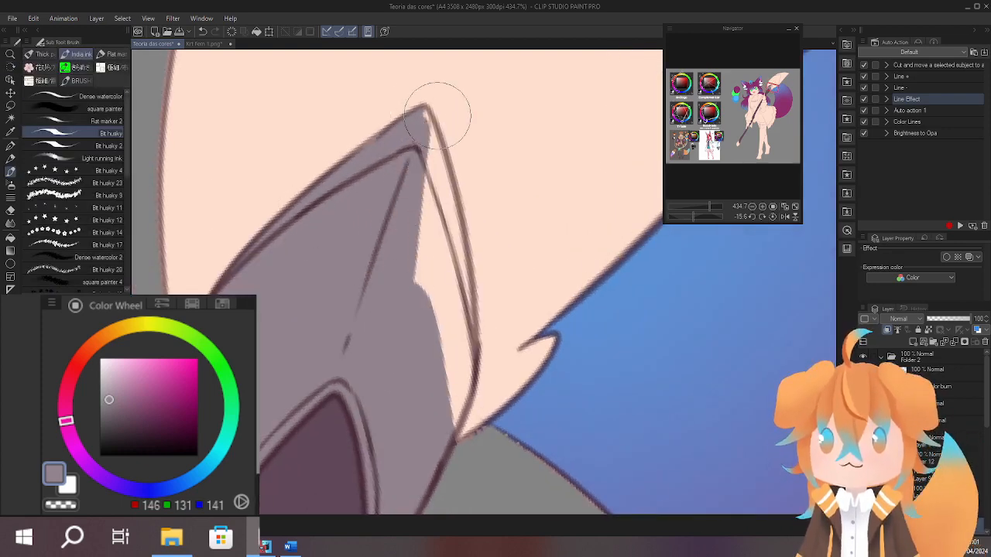
Fill the remaining uncoloured edge of the ferrule on the side facing the tail with the light greyish mauve.
drag(427, 116, 453, 318)
key(r)
mouse_move(478, 140)
mouse_down()
mouse_move(453, 144)
mouse_move(337, 406)
mouse_up()
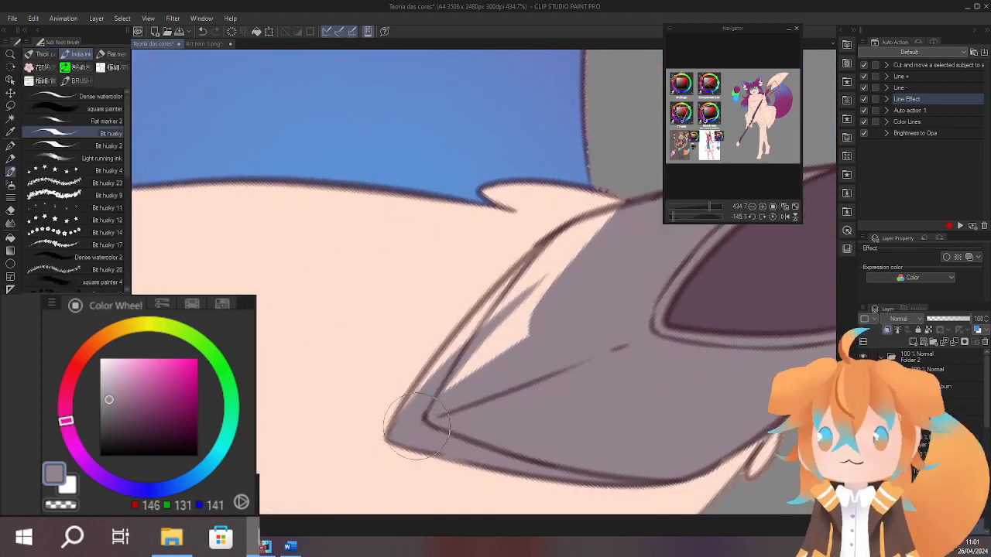
mouse_move(458, 350)
mouse_down()
mouse_move(397, 428)
mouse_move(492, 303)
mouse_move(414, 397)
mouse_move(549, 260)
mouse_move(473, 318)
mouse_move(614, 213)
mouse_move(538, 284)
mouse_move(535, 272)
mouse_move(455, 399)
mouse_move(533, 334)
mouse_up()
scroll(568, 271, down, 6)
click(773, 218)
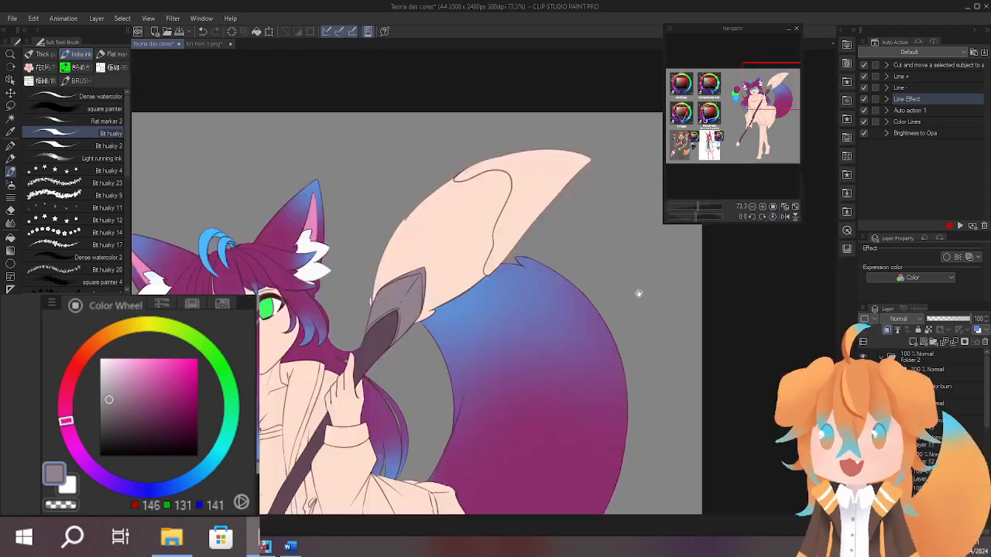
Examine the grey swatches and neutral clothing colours of the pink-haired reference character in the lab coat.
drag(639, 291, 688, 233)
click(719, 158)
scroll(485, 237, up, 5)
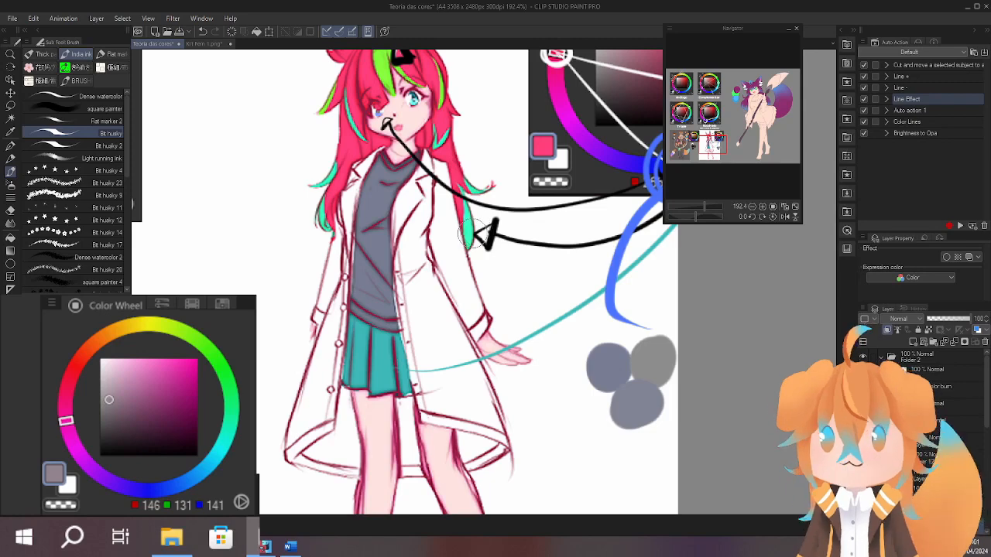
scroll(426, 354, down, 4)
drag(436, 354, 380, 439)
click(767, 91)
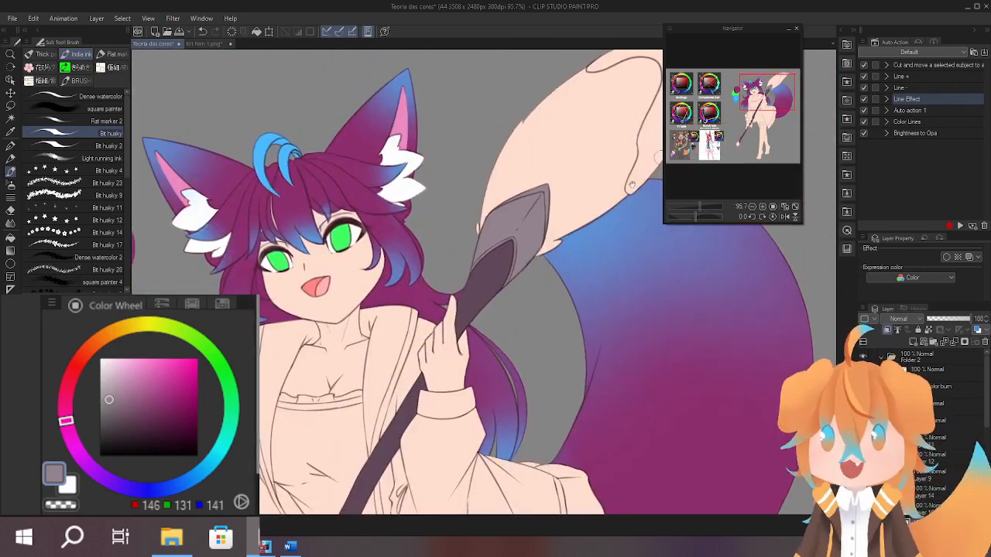
Paint the pointed cap at the lower end of the giant paintbrush light greyish mauve (RGB 146, 131, 141).
drag(472, 464, 576, 167)
drag(391, 456, 511, 236)
scroll(343, 433, up, 4)
drag(361, 350, 419, 259)
drag(306, 323, 361, 221)
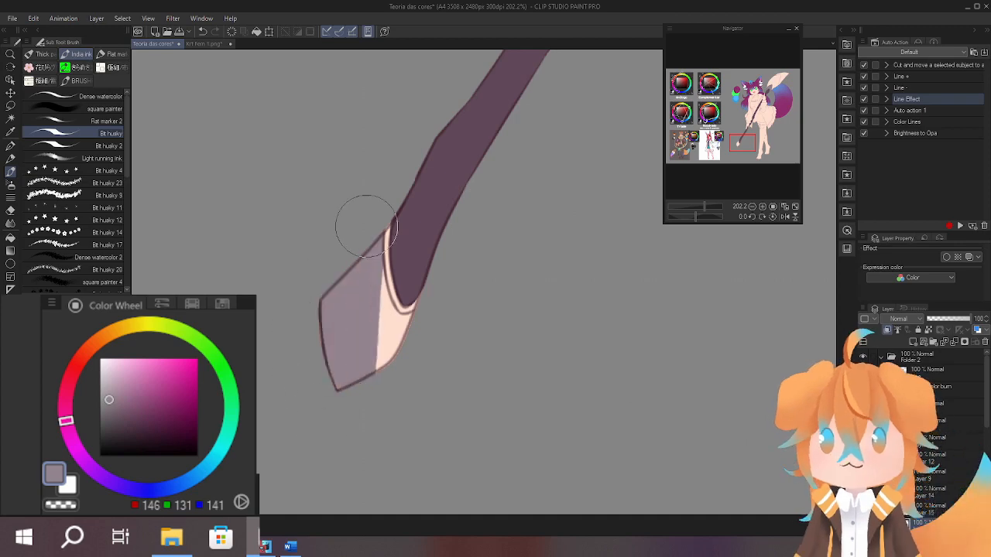
scroll(393, 405, down, 7)
drag(678, 257, 604, 433)
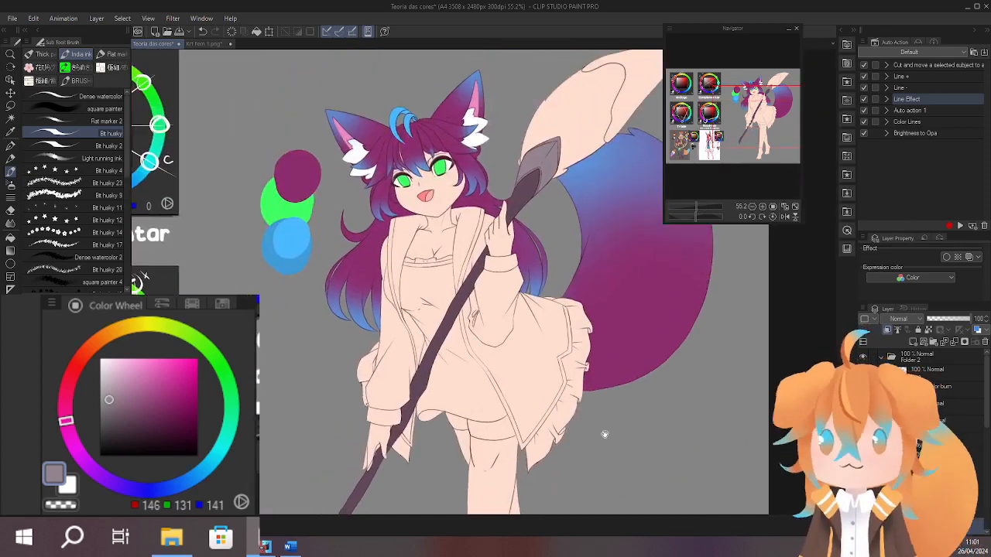
Paint the lower part of the giant paintbrush's bristles beige (RGB 211, 179, 164), starting above the ferrule.
drag(645, 385, 601, 371)
drag(615, 423, 626, 503)
drag(536, 308, 515, 342)
alt+click(472, 314)
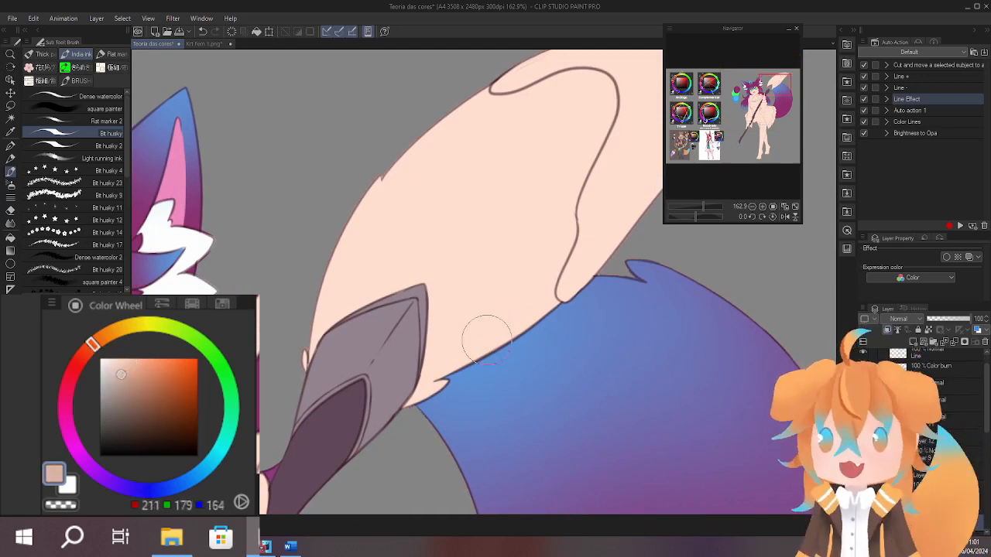
mouse_move(442, 319)
mouse_down()
mouse_move(389, 432)
mouse_move(403, 271)
mouse_move(326, 341)
mouse_move(356, 213)
mouse_up()
drag(408, 174, 380, 221)
mouse_move(372, 248)
mouse_down()
mouse_move(394, 162)
mouse_move(427, 185)
mouse_move(472, 284)
mouse_move(517, 280)
mouse_move(490, 338)
mouse_move(398, 315)
mouse_move(399, 182)
mouse_up()
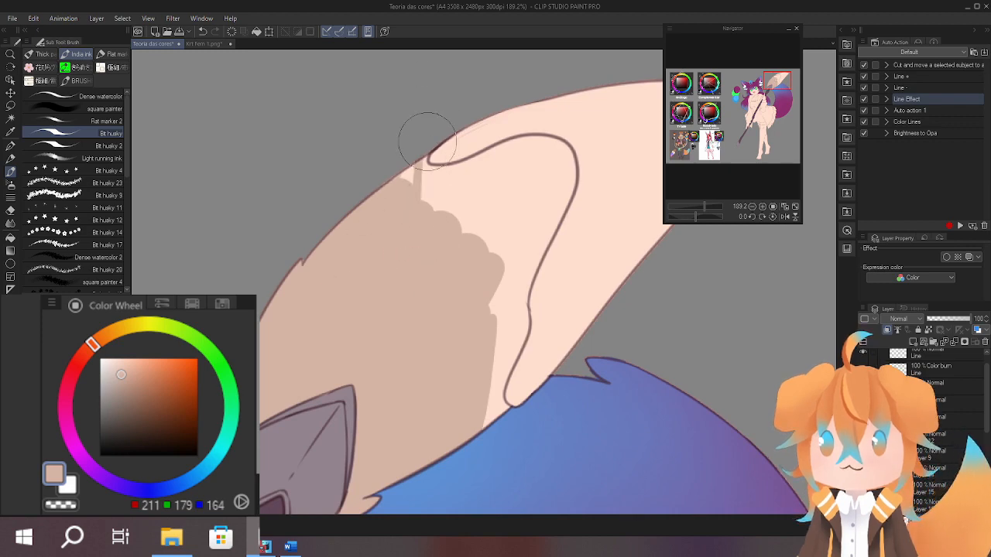
Extend the beige (RGB 211, 179, 164) on the giant paintbrush's bristles up to the curved upper boundary of the paint-dipped tip.
mouse_move(447, 123)
mouse_down()
mouse_move(488, 143)
mouse_move(426, 167)
mouse_move(469, 171)
mouse_move(436, 188)
mouse_move(453, 153)
mouse_move(550, 123)
mouse_up()
drag(551, 123, 440, 161)
mouse_move(442, 158)
mouse_down()
mouse_move(544, 143)
mouse_move(452, 166)
mouse_move(585, 187)
mouse_move(522, 132)
mouse_move(560, 184)
mouse_move(577, 148)
mouse_move(573, 196)
mouse_move(597, 165)
mouse_move(591, 151)
mouse_move(601, 237)
mouse_move(597, 185)
mouse_move(532, 192)
mouse_move(371, 284)
mouse_move(370, 218)
mouse_move(333, 274)
mouse_up()
drag(456, 238, 456, 153)
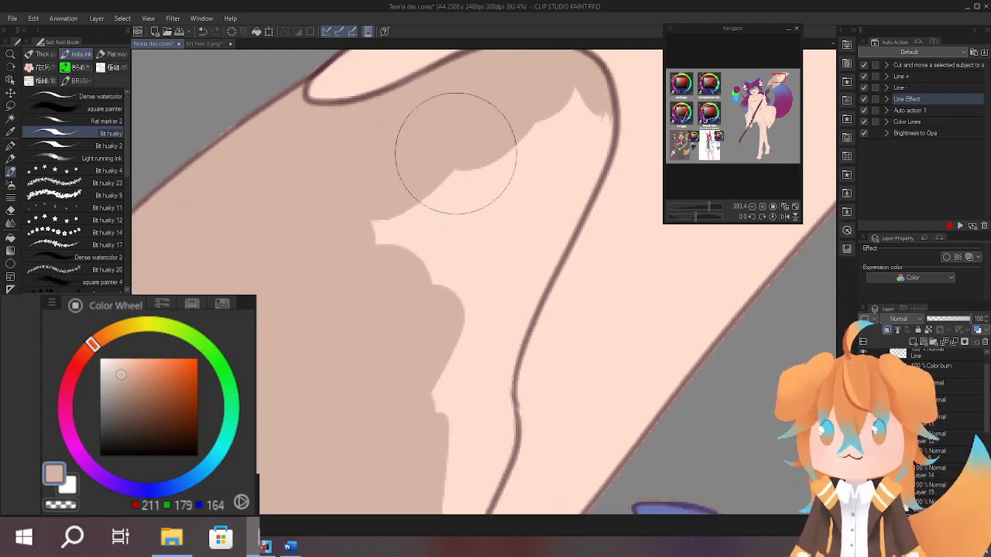
mouse_move(337, 272)
mouse_down()
mouse_move(376, 284)
mouse_move(552, 108)
mouse_move(500, 242)
mouse_move(551, 147)
mouse_up()
drag(551, 147, 535, 254)
drag(570, 177, 508, 199)
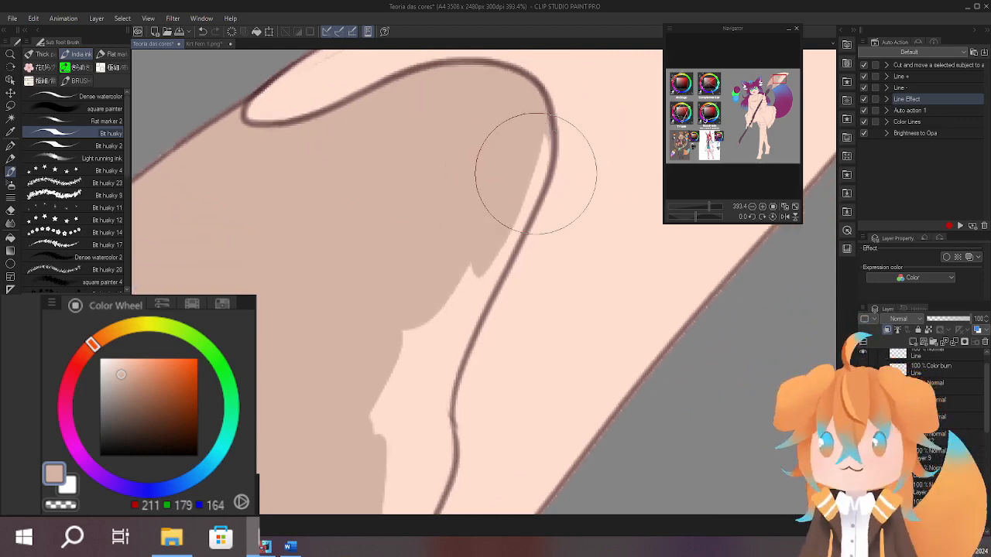
Fill the remaining beige area of the bristles along the paint-dip boundary down to the edge of the tail.
mouse_move(537, 114)
mouse_down()
mouse_move(437, 397)
mouse_move(441, 348)
mouse_up()
drag(451, 294, 456, 210)
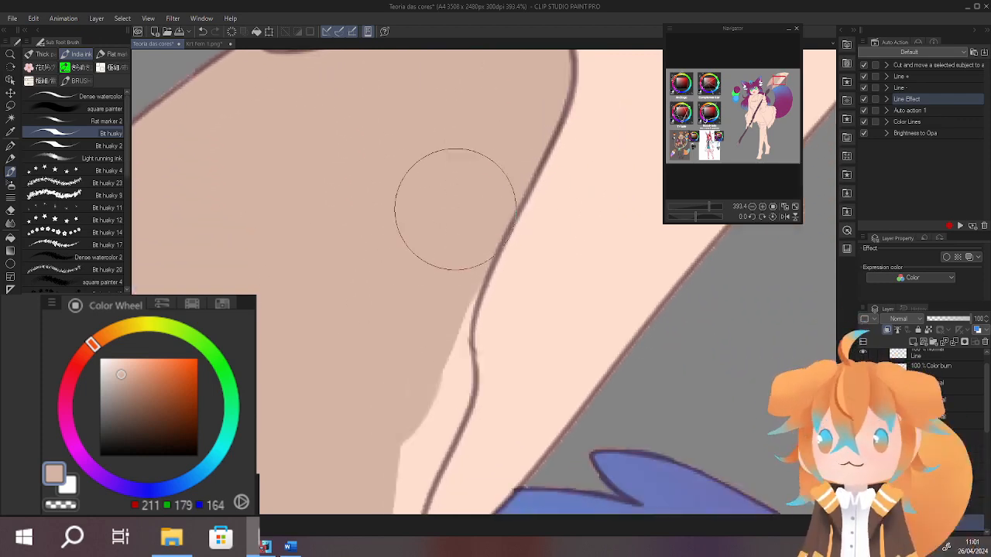
drag(473, 252, 519, 129)
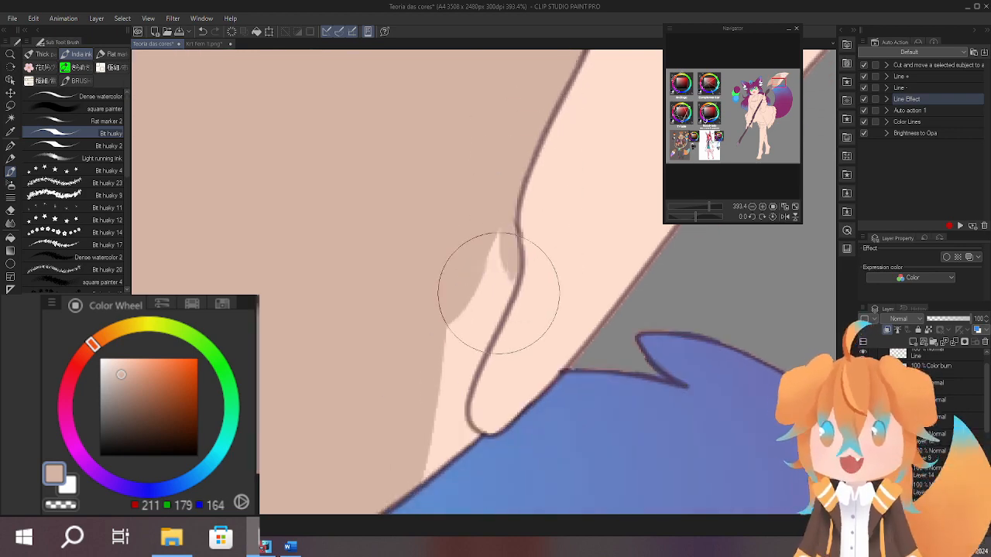
drag(499, 294, 502, 250)
mouse_move(499, 212)
mouse_down()
mouse_move(478, 186)
mouse_move(451, 290)
mouse_up()
mouse_move(470, 254)
mouse_down()
mouse_move(410, 330)
mouse_move(428, 353)
mouse_up()
mouse_move(428, 394)
mouse_down()
mouse_move(408, 388)
mouse_move(447, 359)
mouse_up()
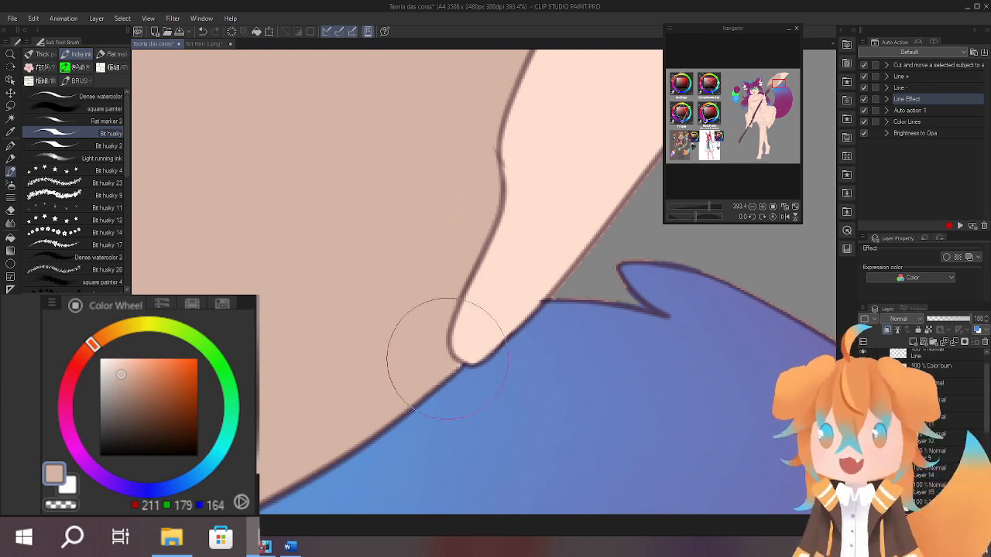
drag(436, 325, 547, 286)
Sample the green palette circle, mute it to RGB 87, 193, 105 and paint the dipped bristle tip with it.
drag(565, 333, 647, 232)
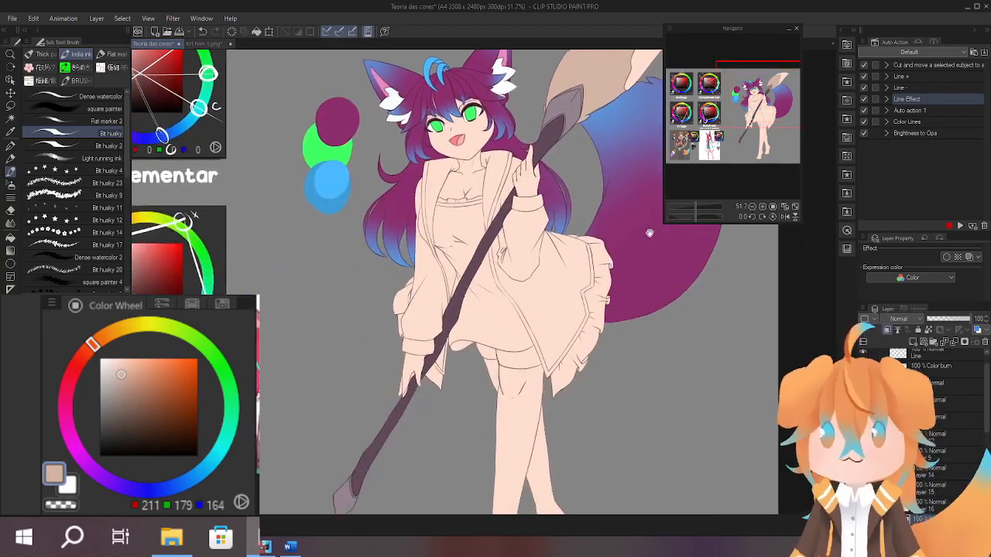
drag(596, 326, 551, 361)
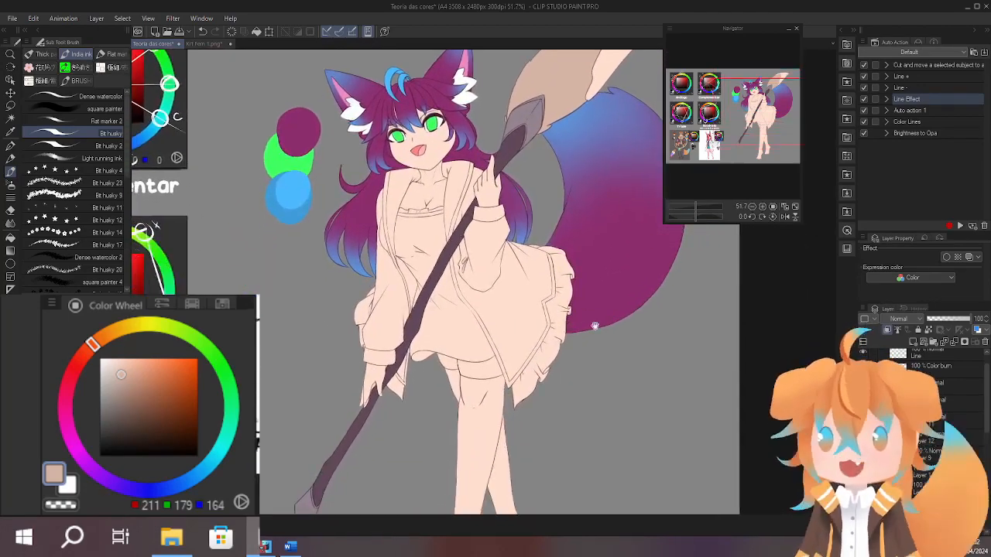
drag(615, 288, 592, 331)
mouse_move(616, 381)
mouse_down()
mouse_move(598, 410)
mouse_move(616, 428)
mouse_move(578, 391)
mouse_up()
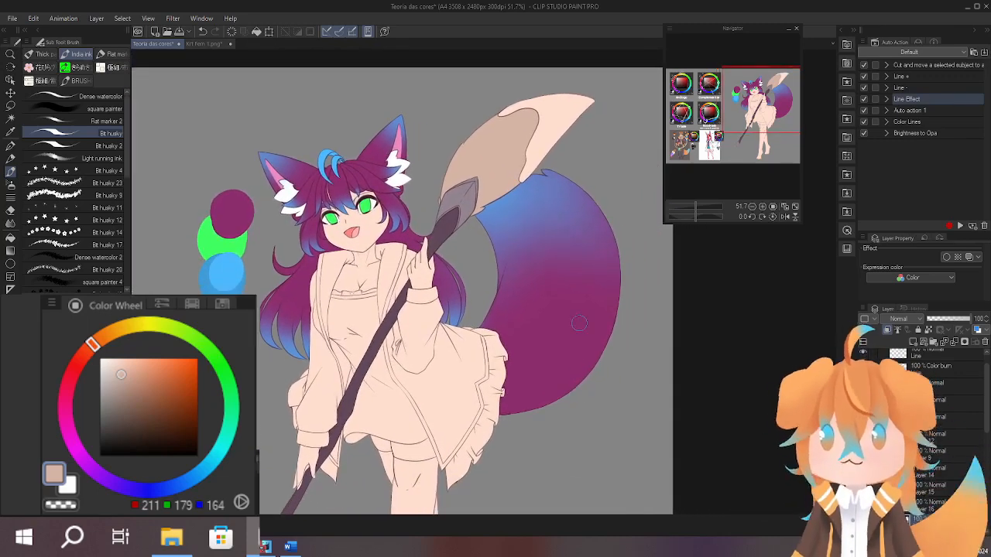
alt+click(206, 255)
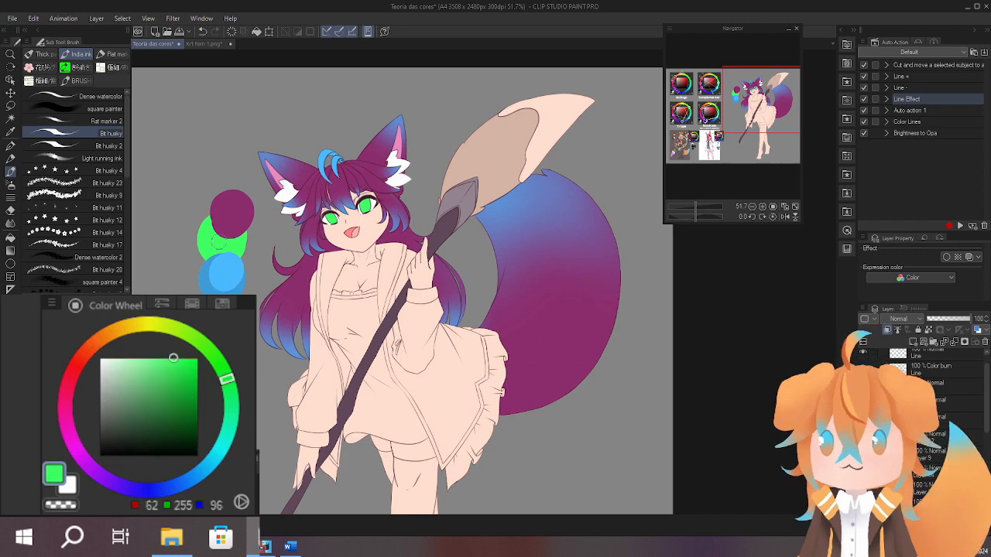
drag(205, 259, 180, 288)
click(157, 384)
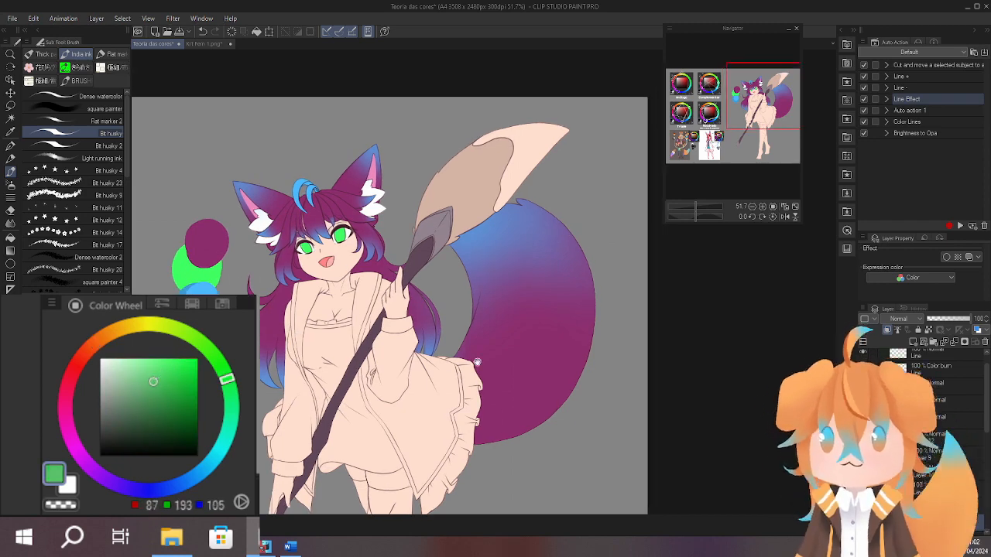
drag(478, 362, 512, 365)
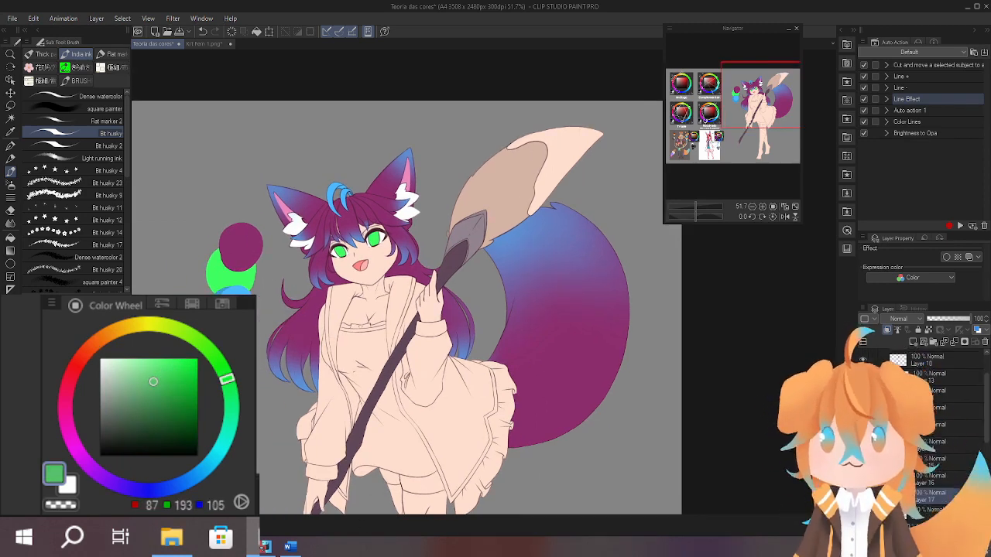
drag(577, 385, 541, 437)
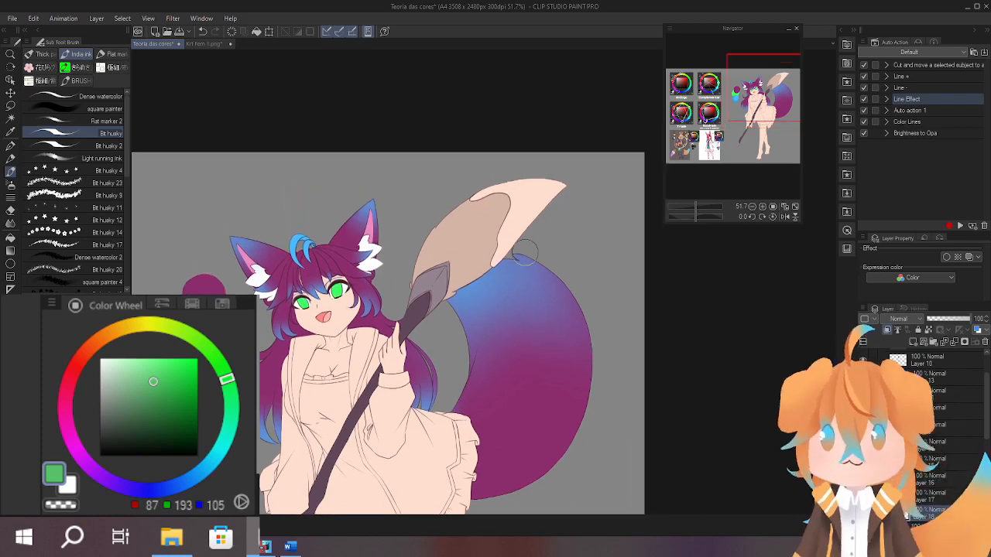
mouse_move(489, 280)
mouse_down()
mouse_move(526, 209)
mouse_move(534, 164)
mouse_up()
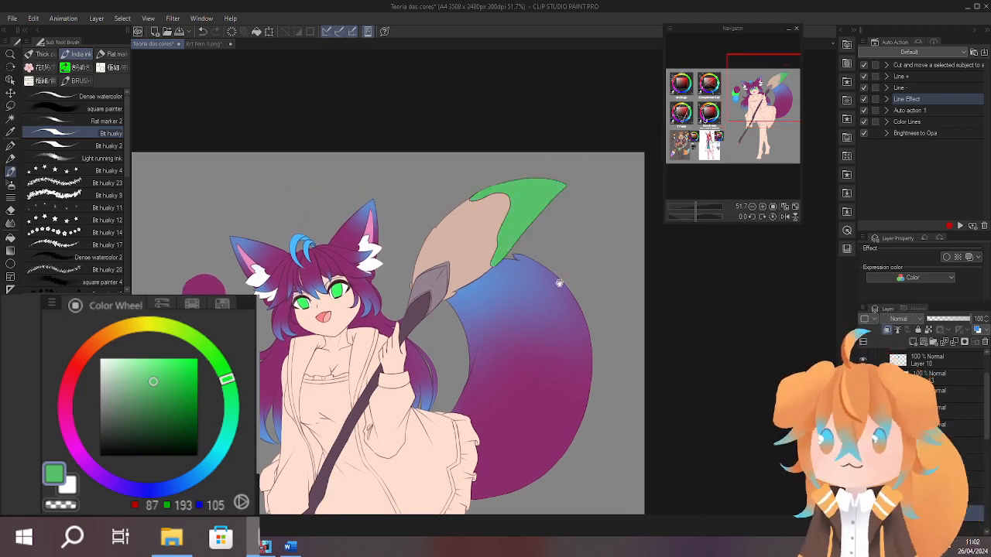
Try the light blue of the fringe (RGB 75, 185, 255) on the dipped bristle tip.
drag(558, 283, 562, 243)
scroll(441, 259, up, 3)
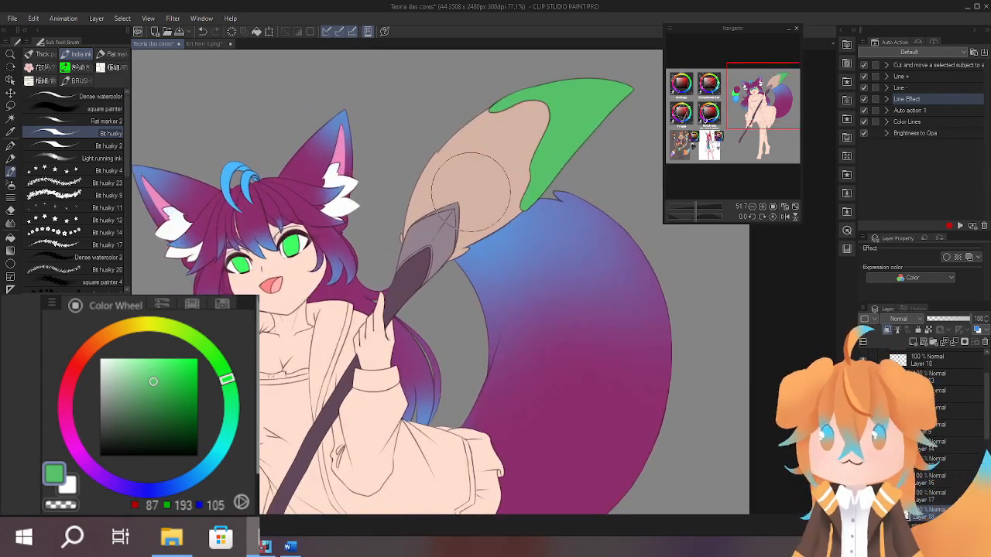
drag(486, 205, 459, 243)
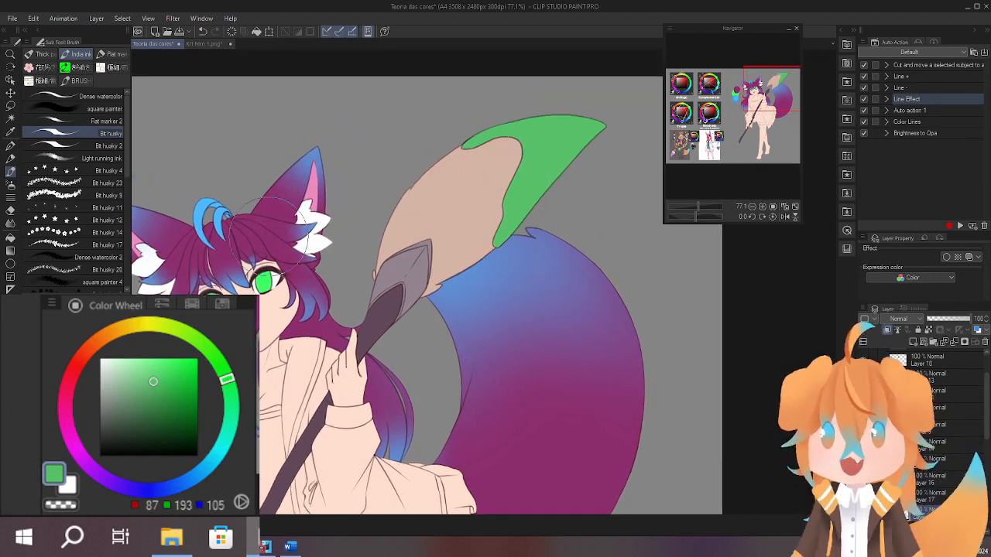
alt+click(200, 210)
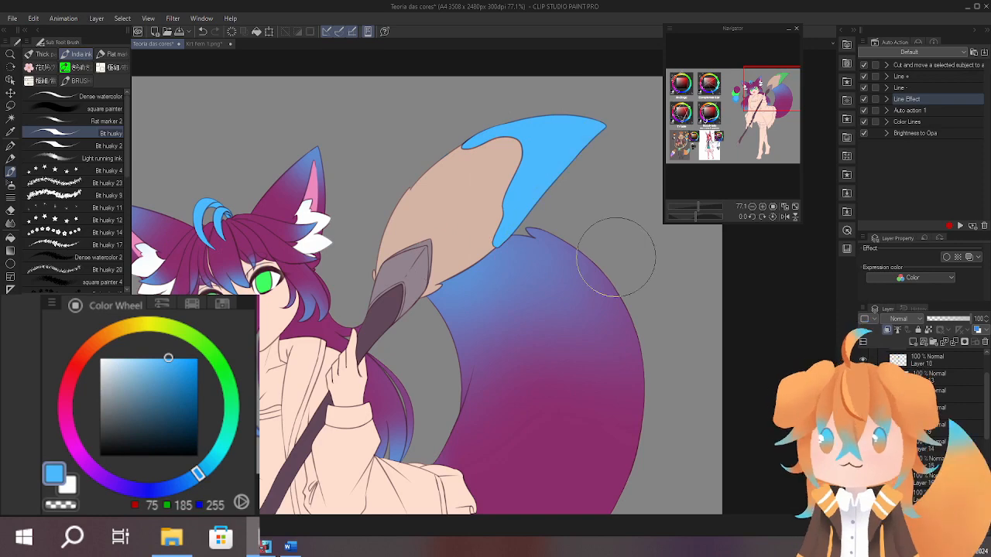
Try the tail's purple (RGB 140, 45, 108) and a darker purple (RGB 93, 25, 70) on the bristle tip.
drag(599, 359, 596, 304)
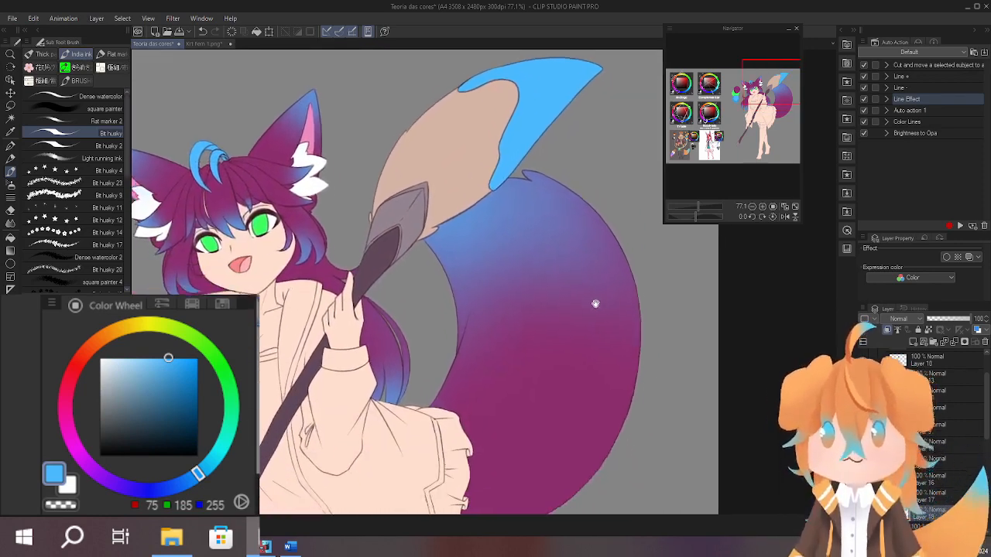
alt+click(564, 387)
drag(557, 371, 549, 431)
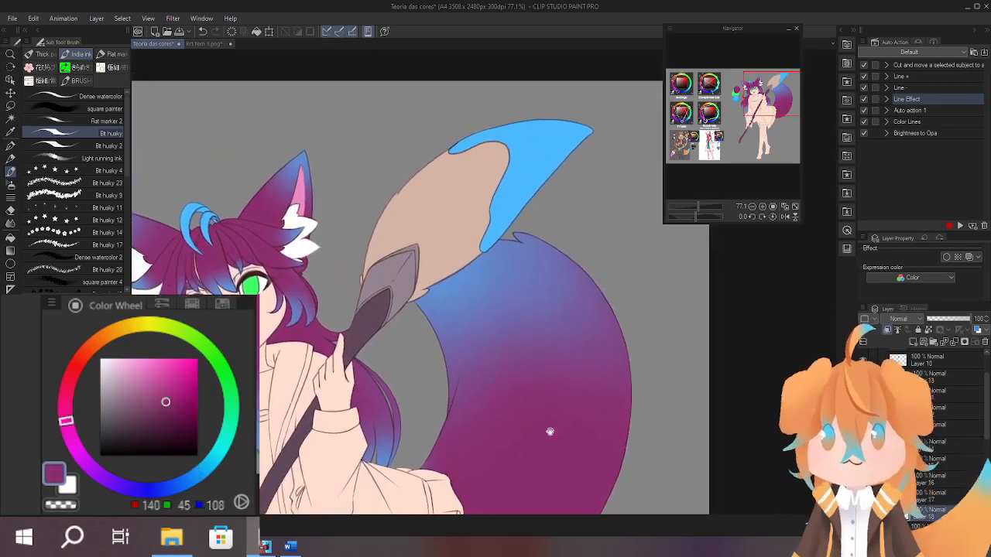
mouse_move(503, 264)
mouse_down()
mouse_move(581, 148)
mouse_move(447, 118)
mouse_up()
mouse_move(576, 341)
mouse_down()
mouse_move(588, 264)
mouse_move(560, 261)
mouse_move(565, 409)
mouse_up()
click(171, 416)
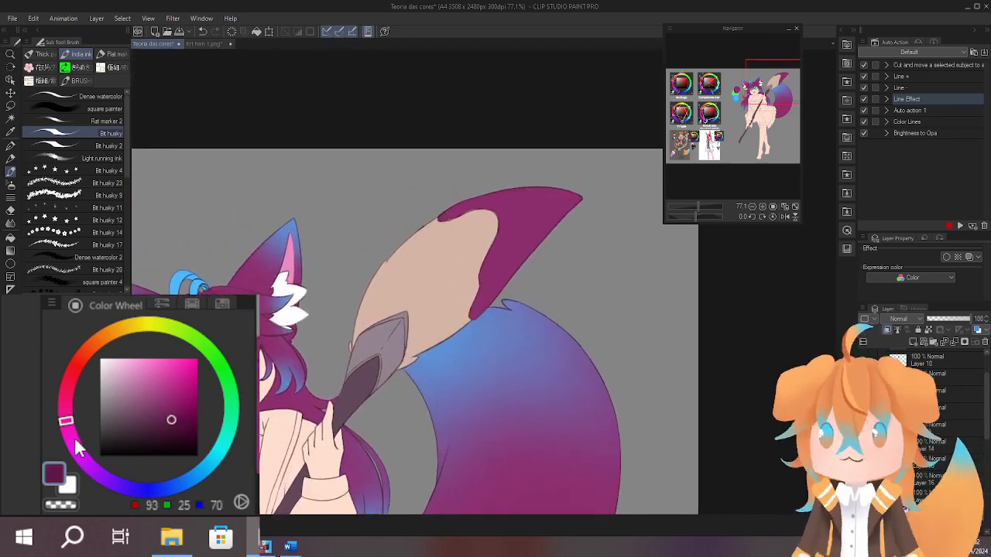
mouse_move(490, 314)
mouse_down()
mouse_move(602, 207)
mouse_move(427, 271)
mouse_up()
Shift the purple to a brighter pink (RGB 198, 56, 124) and paint the dipped bristle tip with it.
mouse_move(572, 393)
mouse_down()
mouse_move(579, 295)
mouse_move(563, 357)
mouse_up()
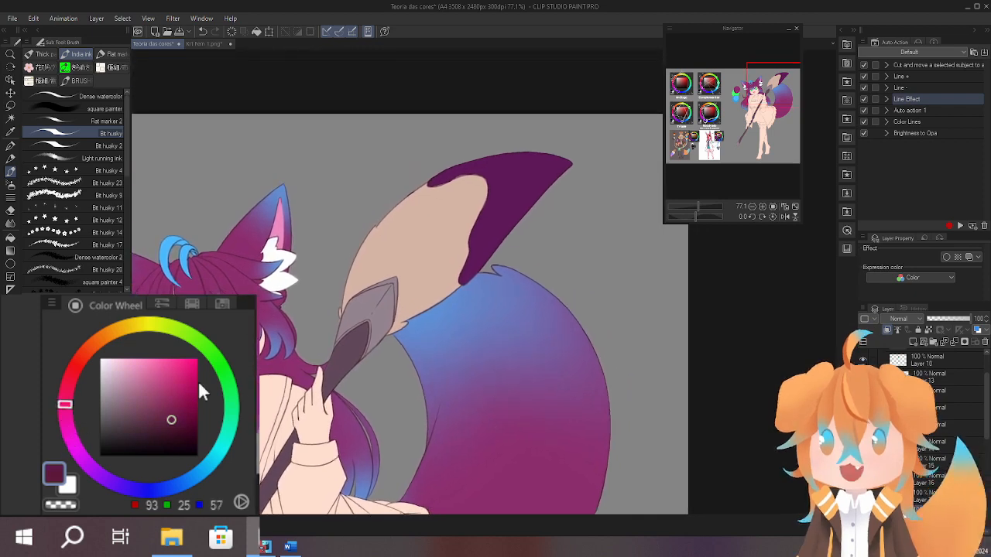
drag(176, 367, 170, 379)
mouse_move(470, 267)
mouse_down()
mouse_move(492, 226)
mouse_move(495, 255)
mouse_up()
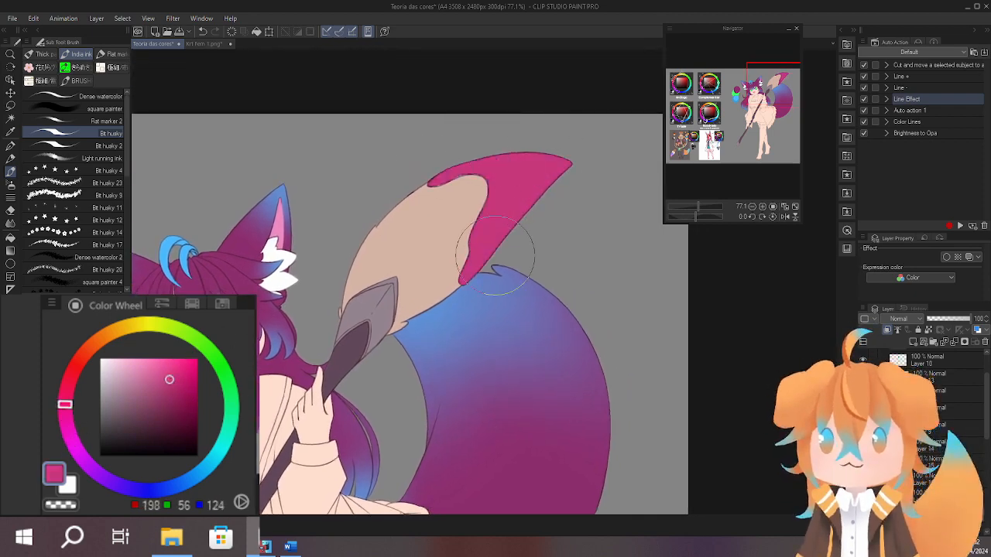
Examine the pink bristle tip against the whole character and inspect her uncoloured coat and dress.
scroll(645, 343, down, 5)
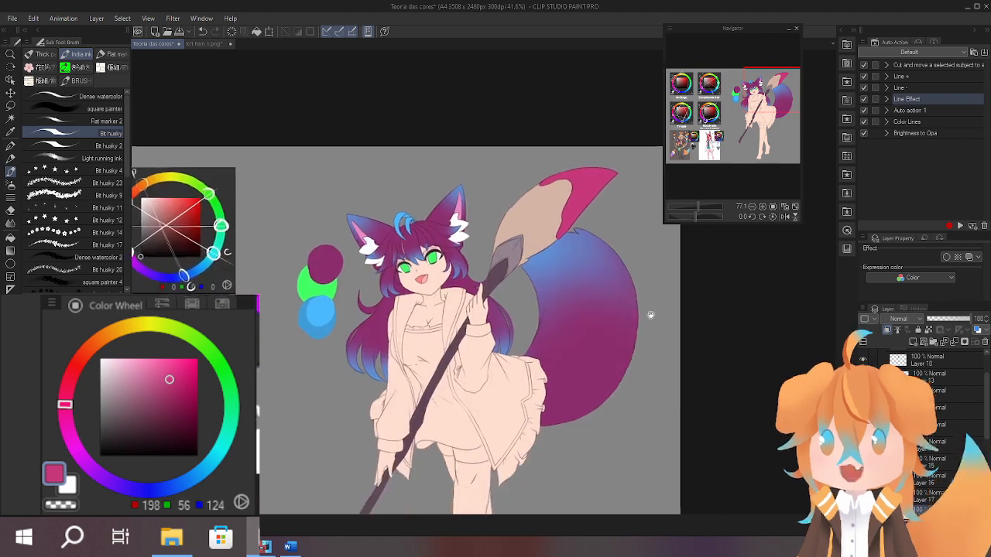
drag(650, 315, 641, 326)
scroll(583, 309, up, 6)
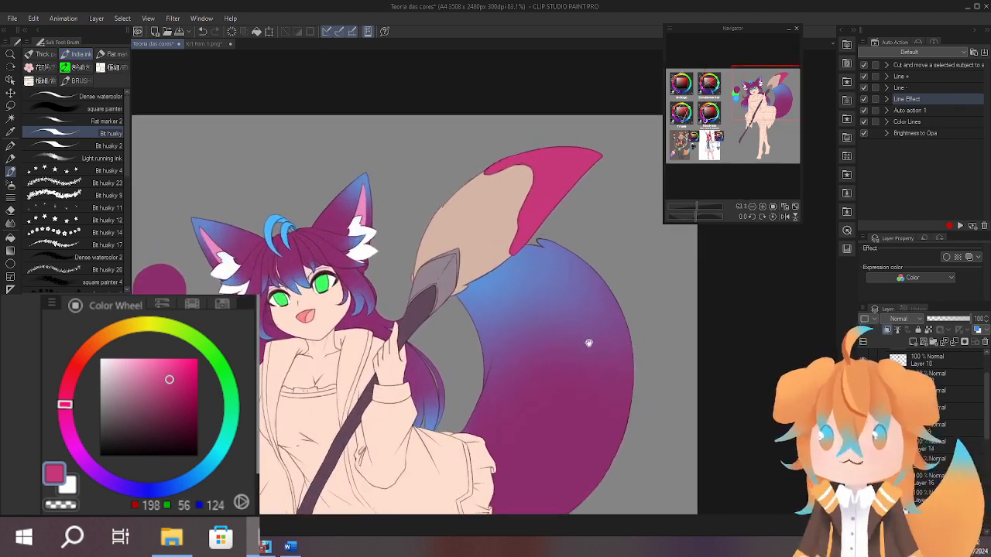
scroll(335, 313, down, 5)
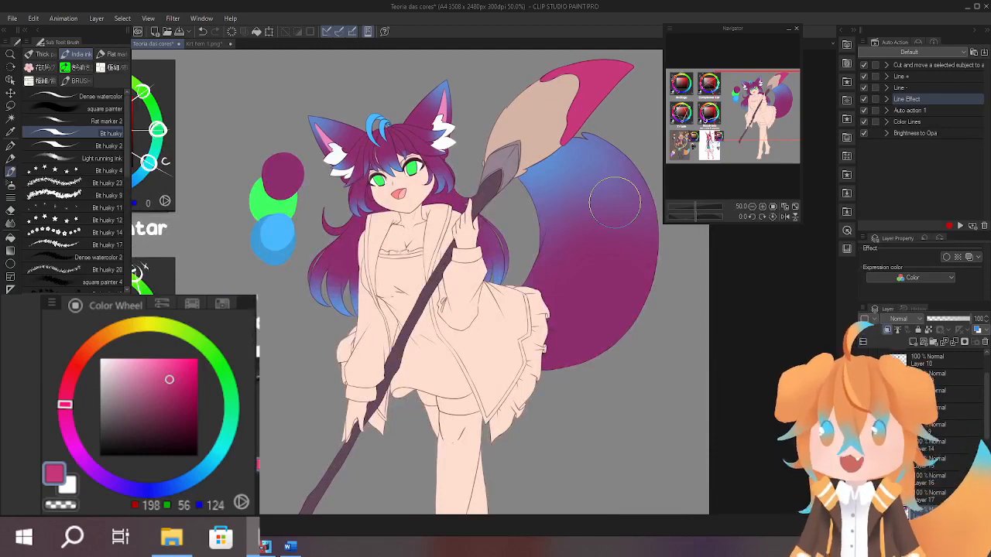
scroll(615, 201, up, 2)
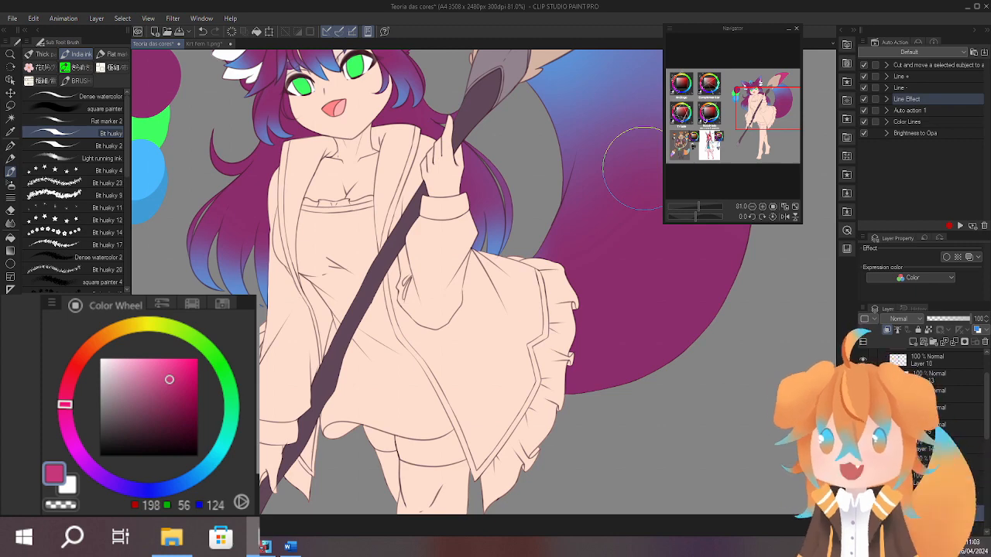
mouse_move(497, 372)
mouse_down()
mouse_move(537, 318)
mouse_move(513, 384)
mouse_move(540, 378)
mouse_up()
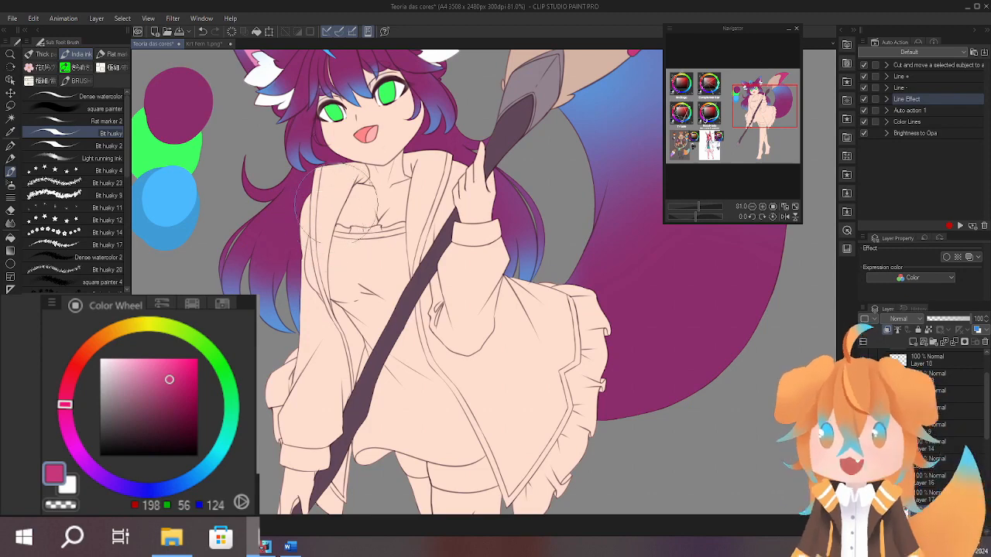
drag(331, 238, 316, 255)
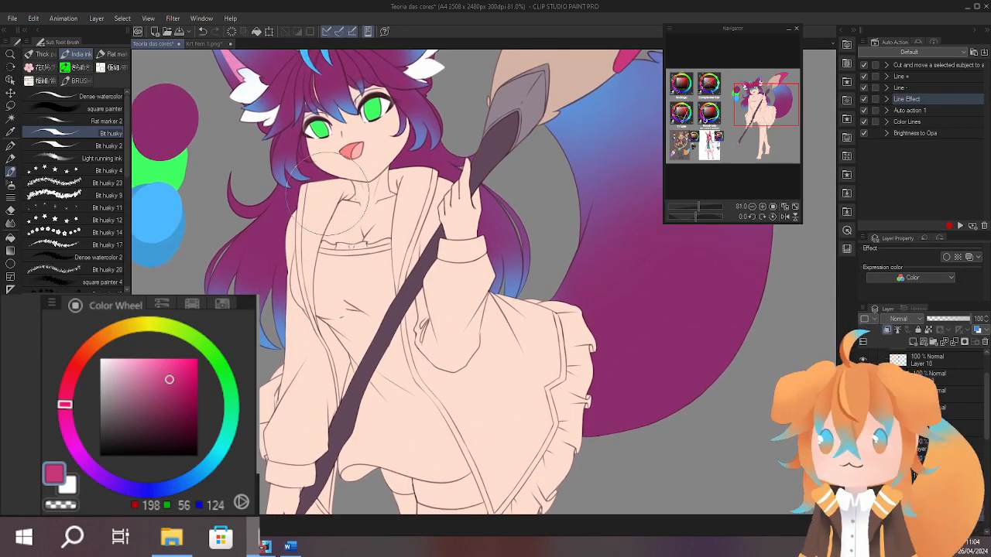
mouse_move(533, 271)
mouse_down()
mouse_move(553, 228)
mouse_move(535, 240)
mouse_up()
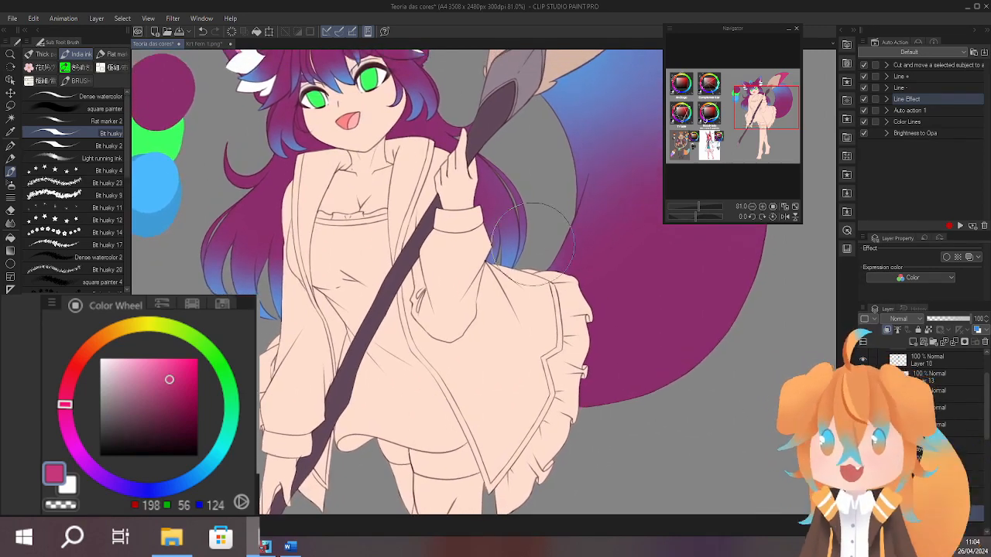
mouse_move(549, 281)
mouse_down()
mouse_move(575, 260)
mouse_move(570, 245)
mouse_move(566, 275)
mouse_up()
Paint light grey (RGB 222, 221, 221) on the coat's collar and shoulder opposite the raised hand, covering most of it with white (RGB 255, 255, 255).
drag(171, 379, 101, 357)
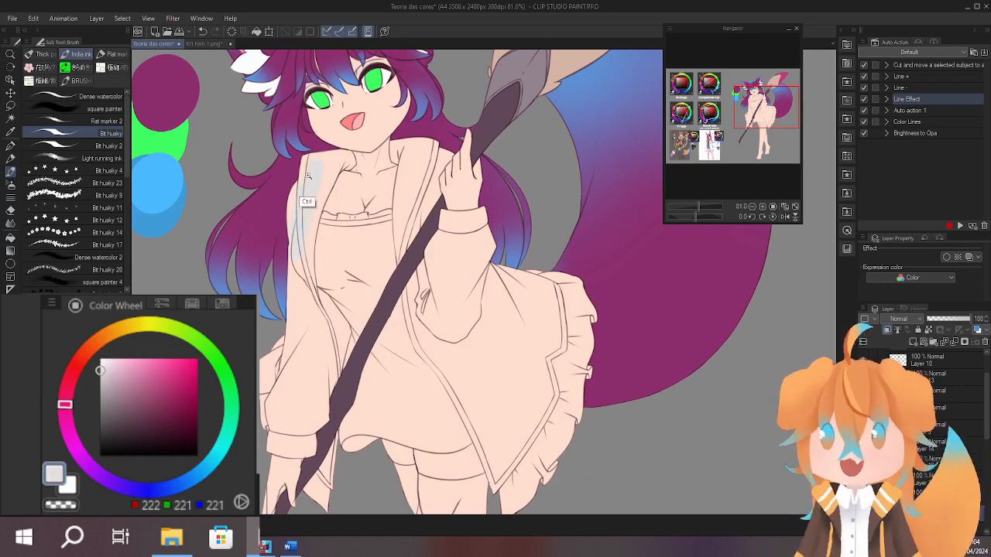
drag(308, 176, 323, 138)
drag(323, 138, 302, 202)
click(100, 358)
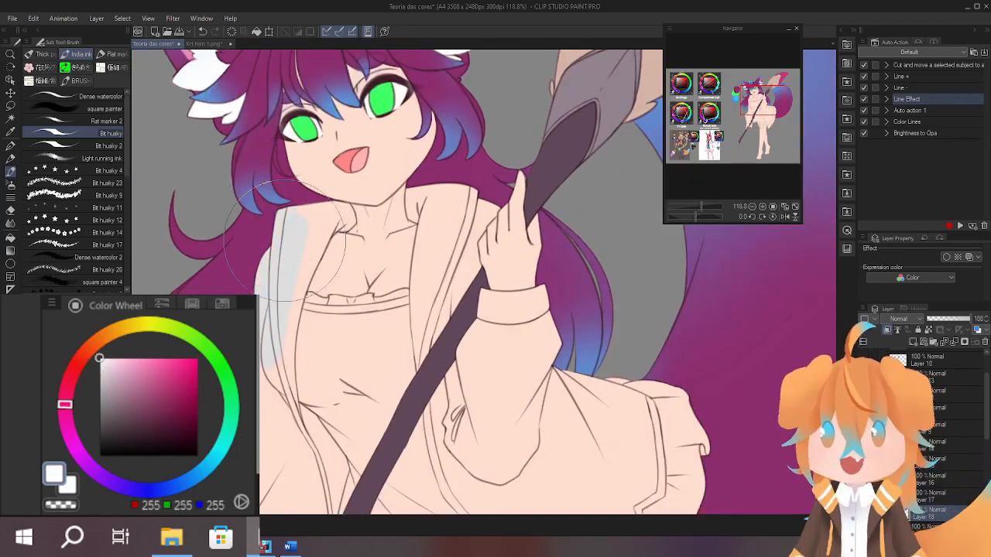
mouse_move(283, 325)
mouse_down()
mouse_move(283, 256)
mouse_move(336, 147)
mouse_move(306, 178)
mouse_move(310, 213)
mouse_up()
drag(382, 244, 334, 247)
Examine the line art of the coat's sleeves, front panels and trim, the skirt's ruffled hem and the started white area.
drag(422, 246, 427, 161)
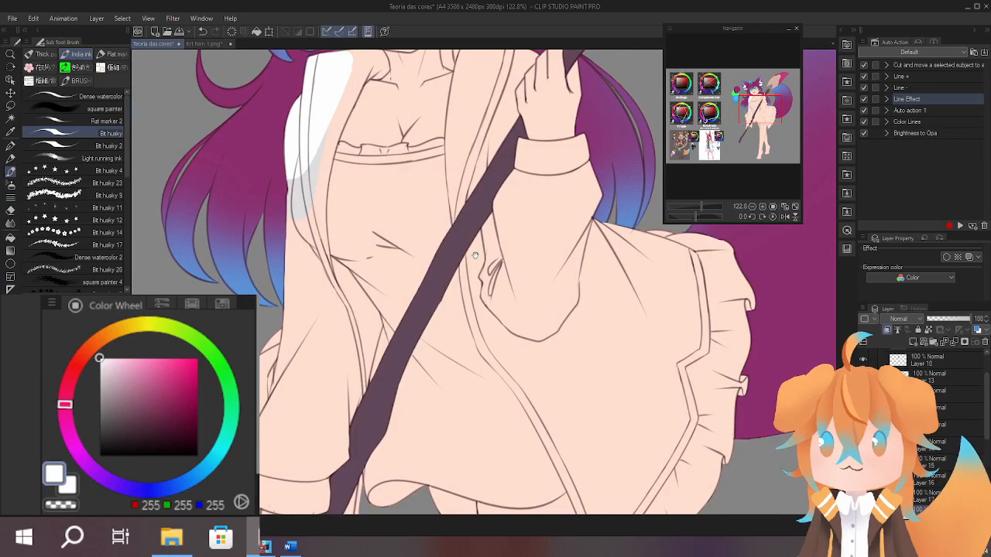
drag(478, 258, 491, 406)
mouse_move(383, 225)
mouse_down()
mouse_move(434, 224)
mouse_move(423, 248)
mouse_move(364, 246)
mouse_up()
mouse_move(363, 247)
mouse_down()
mouse_move(375, 203)
mouse_move(426, 194)
mouse_up()
mouse_move(369, 378)
mouse_down()
mouse_move(356, 212)
mouse_move(370, 336)
mouse_move(387, 264)
mouse_move(345, 265)
mouse_move(370, 204)
mouse_up()
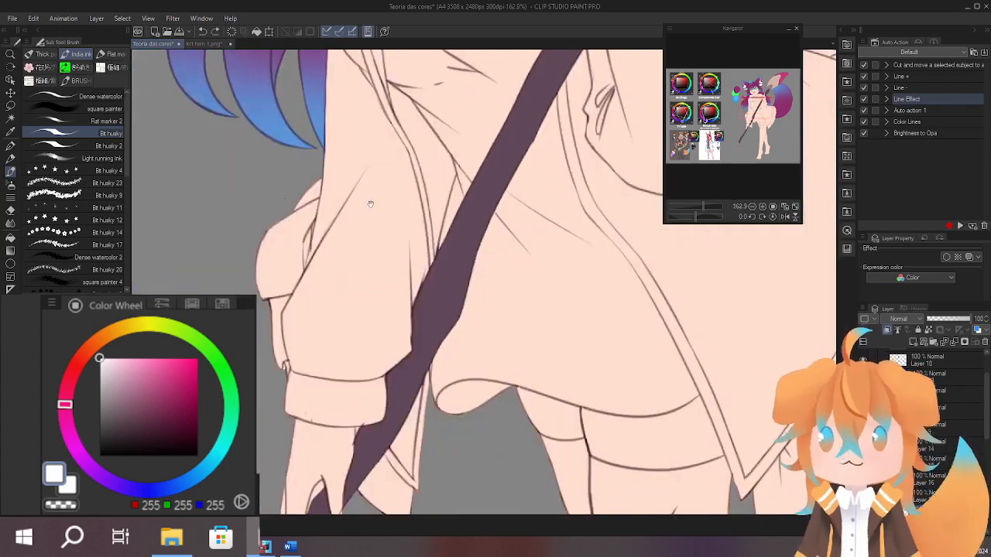
drag(319, 401, 339, 406)
key(ctrl+z)
drag(582, 316, 296, 264)
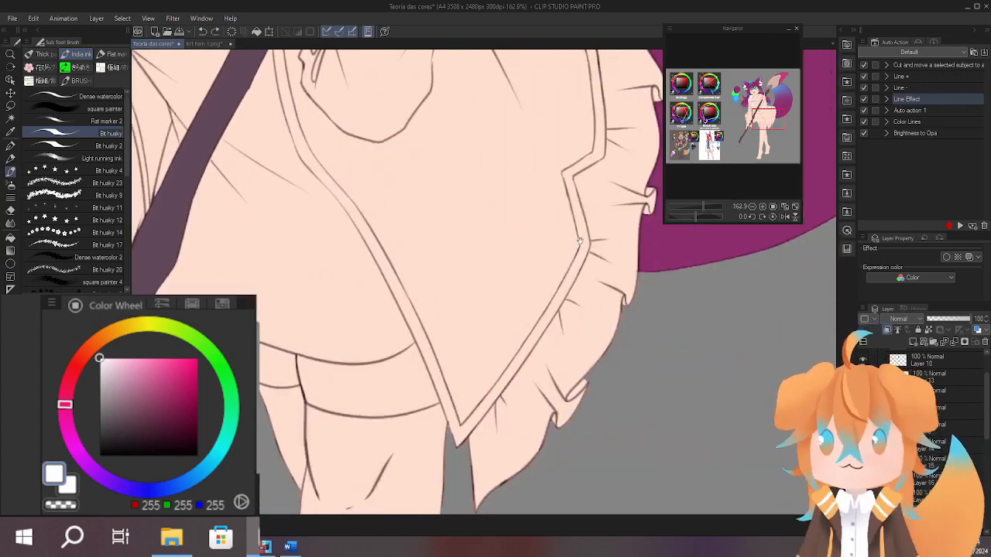
mouse_move(476, 158)
mouse_down()
mouse_move(495, 302)
mouse_move(531, 434)
mouse_up()
drag(407, 237, 484, 380)
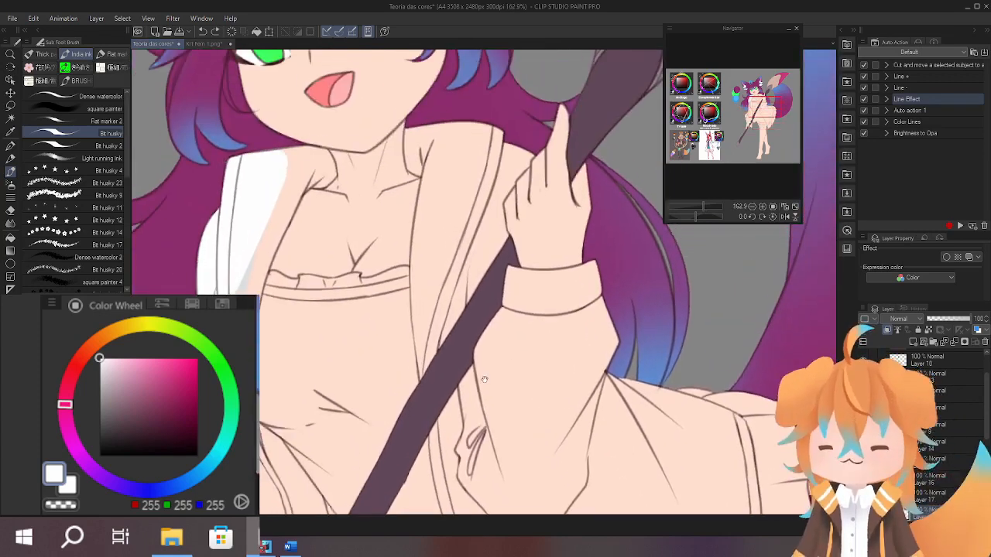
drag(406, 265, 496, 308)
drag(310, 347, 355, 225)
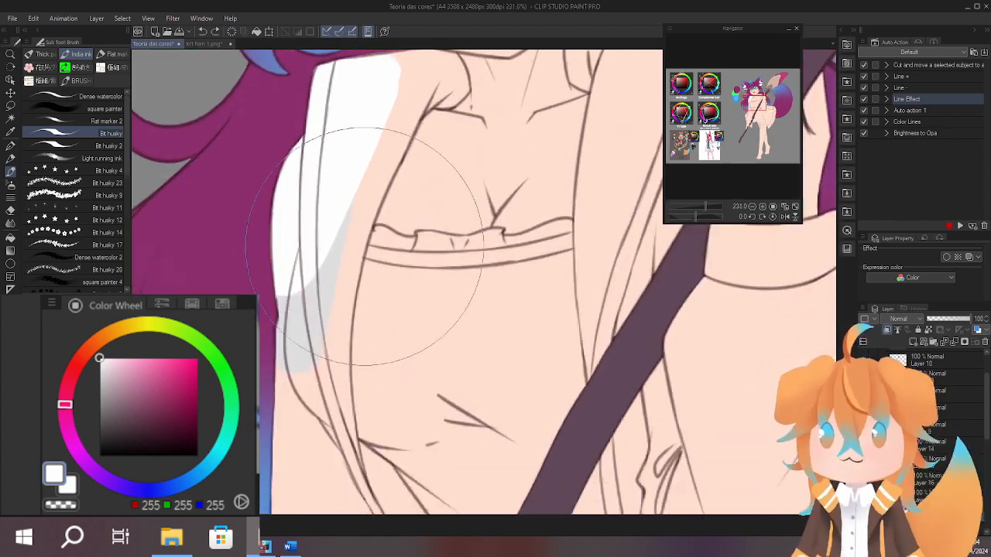
Paint white (RGB 255, 255, 255) over the remaining grey on the coat's collar and shoulder and further along its front edge.
drag(531, 217, 464, 225)
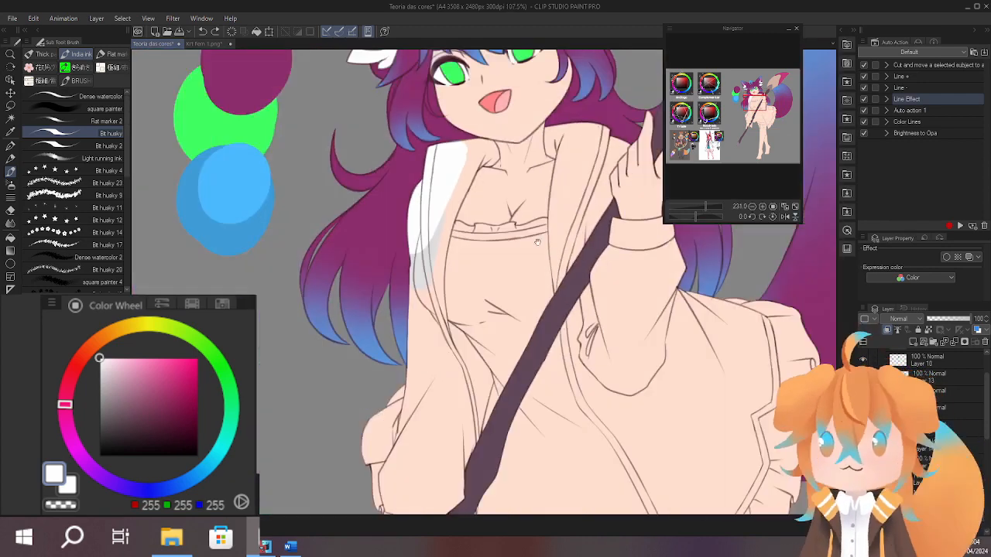
drag(517, 268, 444, 204)
drag(473, 234, 432, 293)
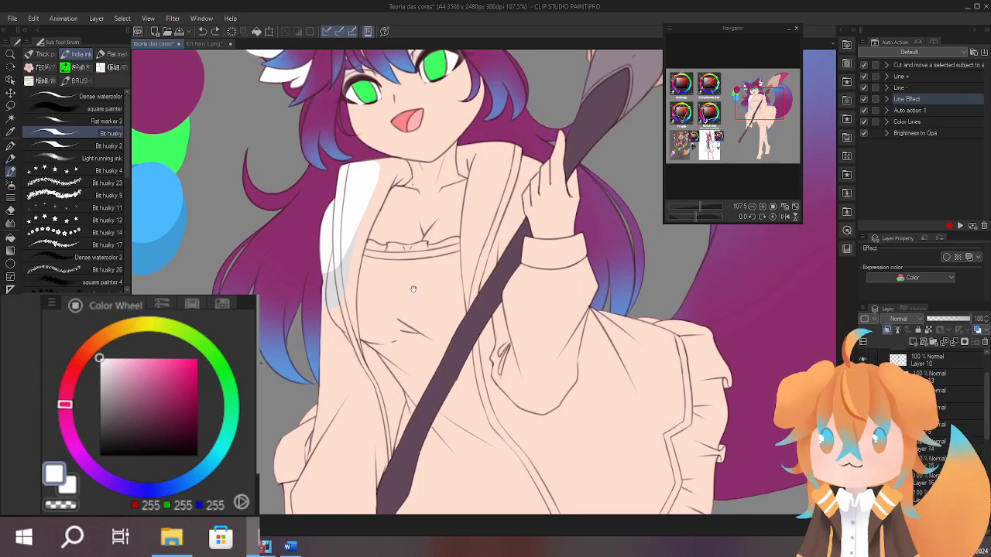
drag(431, 330, 415, 360)
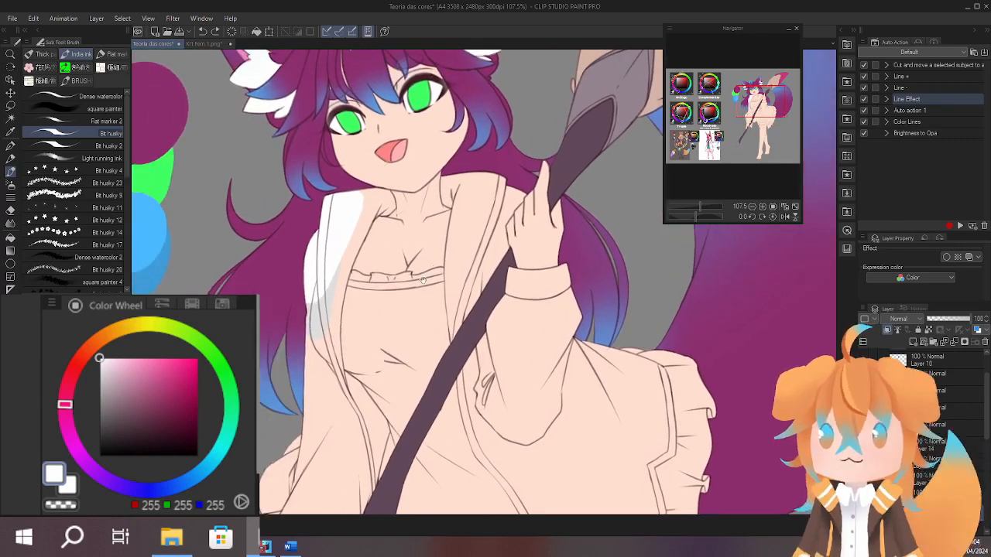
drag(422, 278, 416, 246)
drag(344, 286, 361, 218)
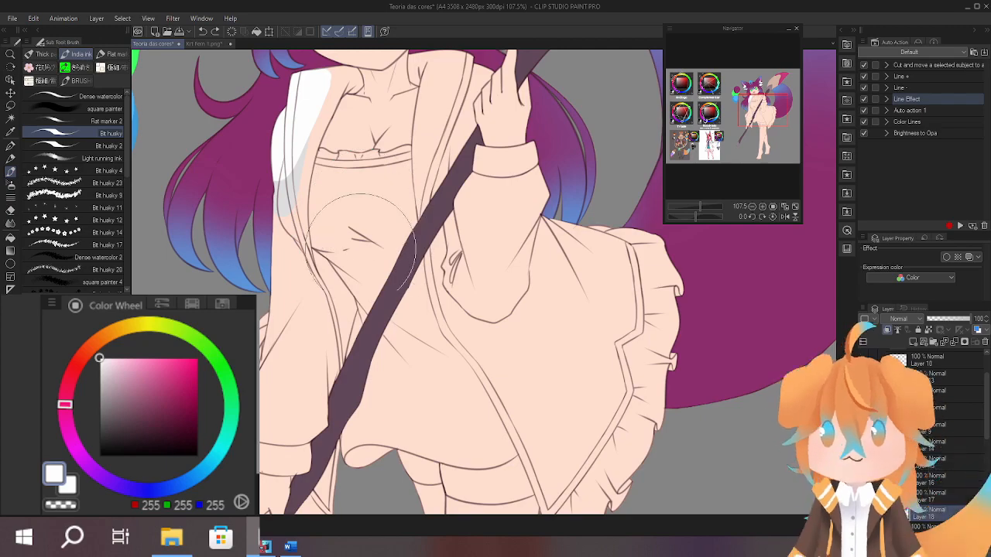
drag(354, 226, 309, 387)
scroll(361, 210, up, 3)
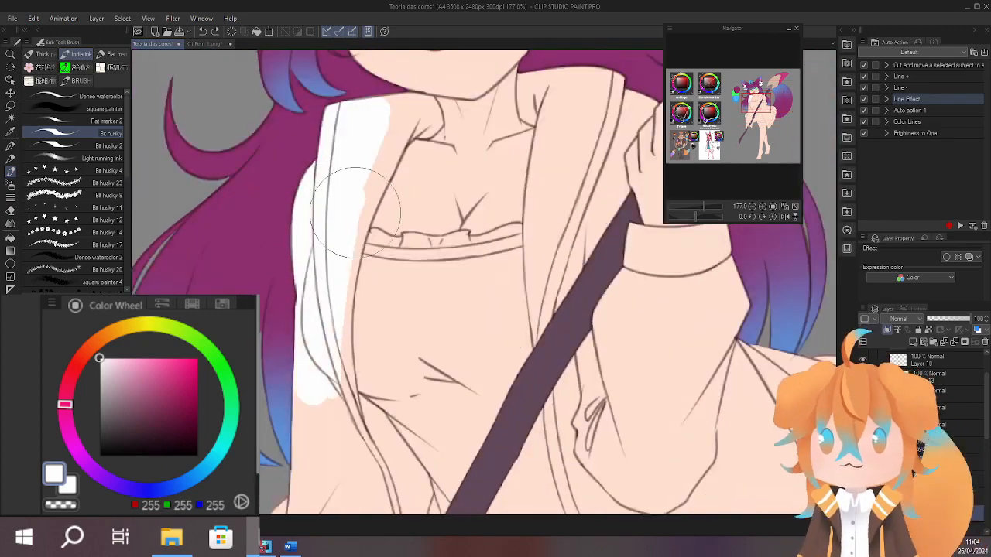
scroll(394, 225, up, 5)
mouse_move(465, 147)
mouse_down()
mouse_move(529, 168)
mouse_move(454, 291)
mouse_move(385, 250)
mouse_up()
Fill the outlined sections of the coat's sleeves and front panels with white (RGB 255, 255, 255).
scroll(529, 169, down, 6)
key(g)
click(332, 237)
key(b)
scroll(385, 250, down, 5)
key(g)
scroll(325, 347, up, 5)
key(b)
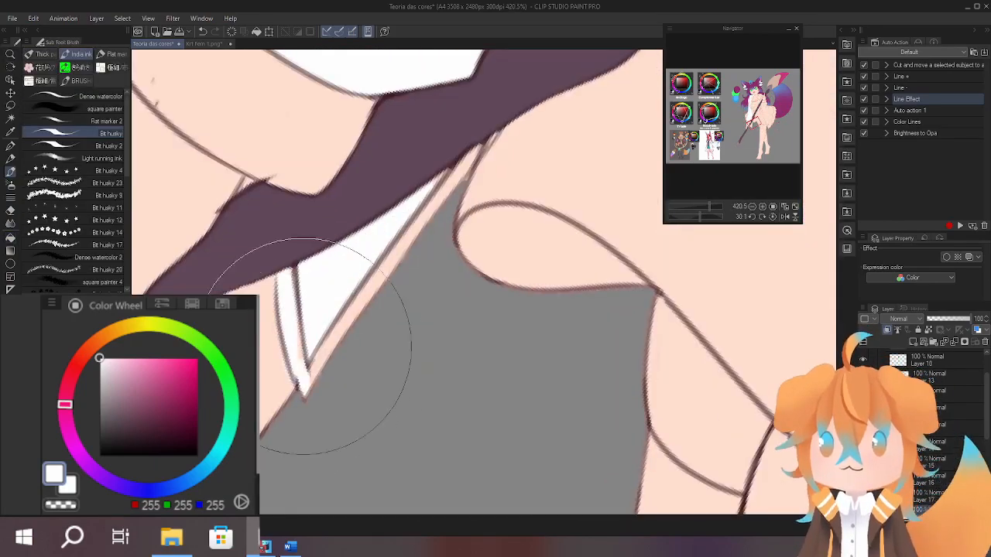
Complete the white fill on the coat's narrow tail behind the brush handle, including its thin outer trim.
scroll(325, 348, down, 5)
scroll(434, 233, up, 2)
key(g)
key(g)
click(464, 441)
drag(469, 488, 484, 192)
scroll(485, 192, down, 3)
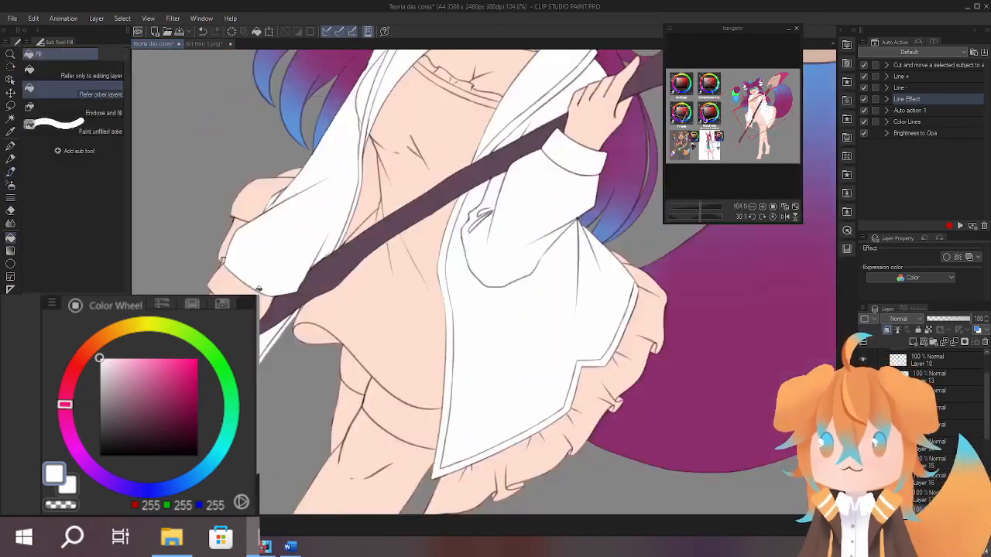
Reset the canvas rotation and examine the white coat against the whole character.
drag(607, 291, 558, 189)
drag(567, 343, 568, 351)
scroll(570, 306, down, 2)
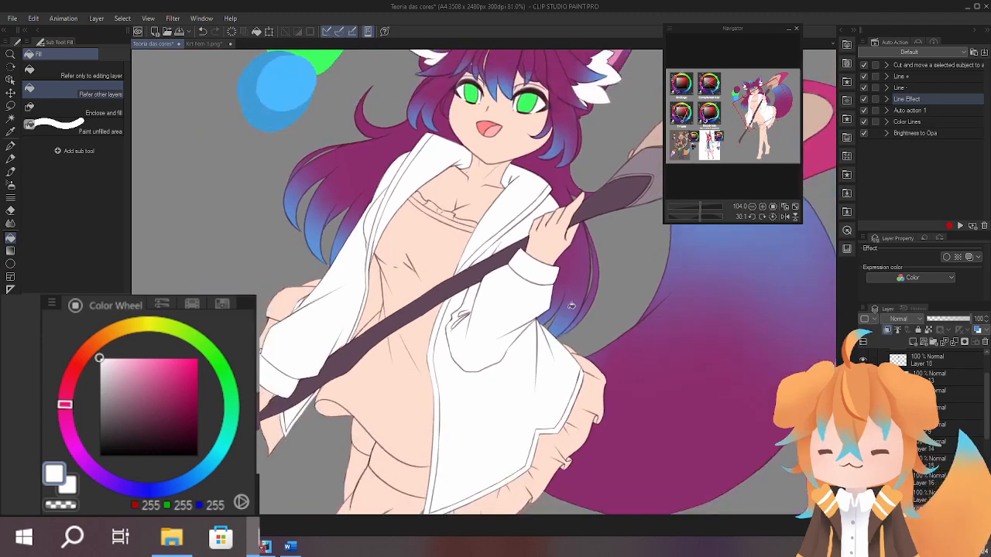
drag(571, 305, 565, 275)
drag(547, 192, 526, 250)
click(772, 216)
scroll(504, 265, down, 2)
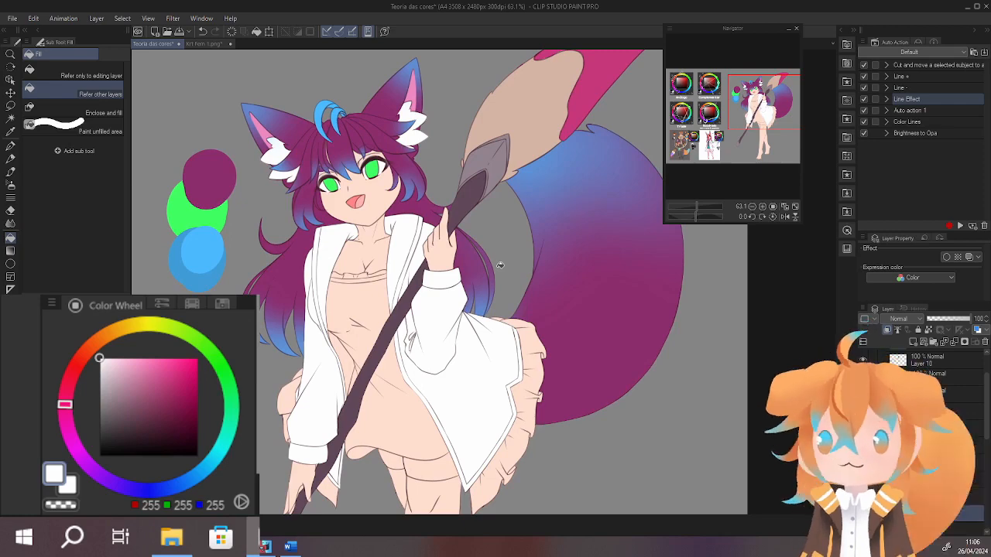
Examine the colour harmony wheels, such as Análoga, Complementar and Quadrado, and compare them with the character's palette.
drag(731, 103, 692, 86)
drag(567, 359, 477, 230)
drag(407, 257, 360, 152)
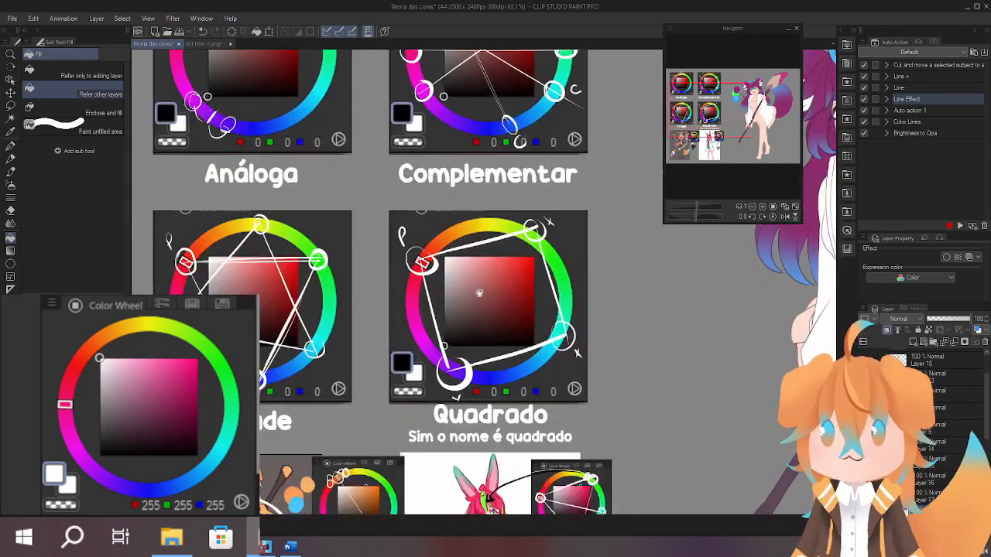
drag(479, 293, 406, 279)
drag(314, 135, 340, 225)
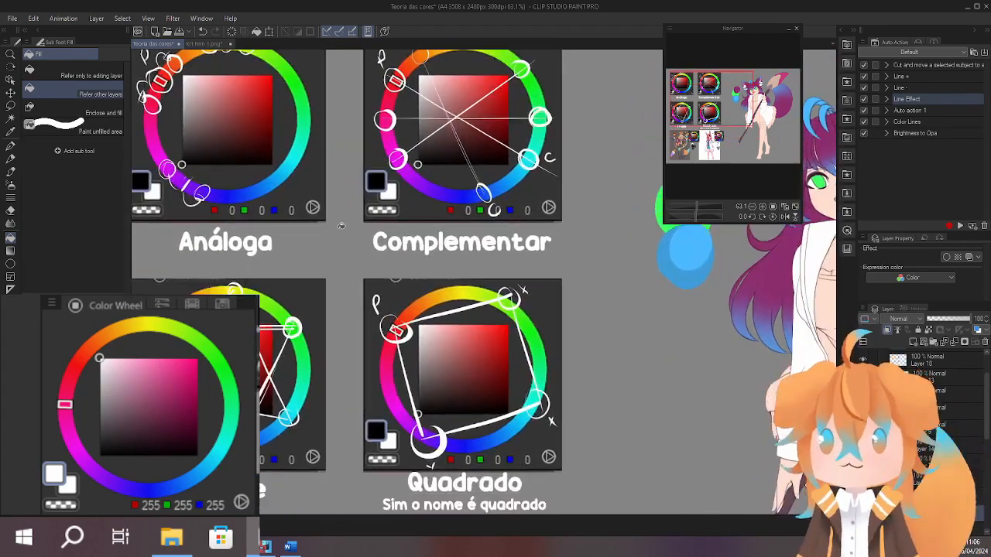
drag(443, 243, 326, 282)
drag(603, 282, 476, 245)
scroll(476, 244, up, 5)
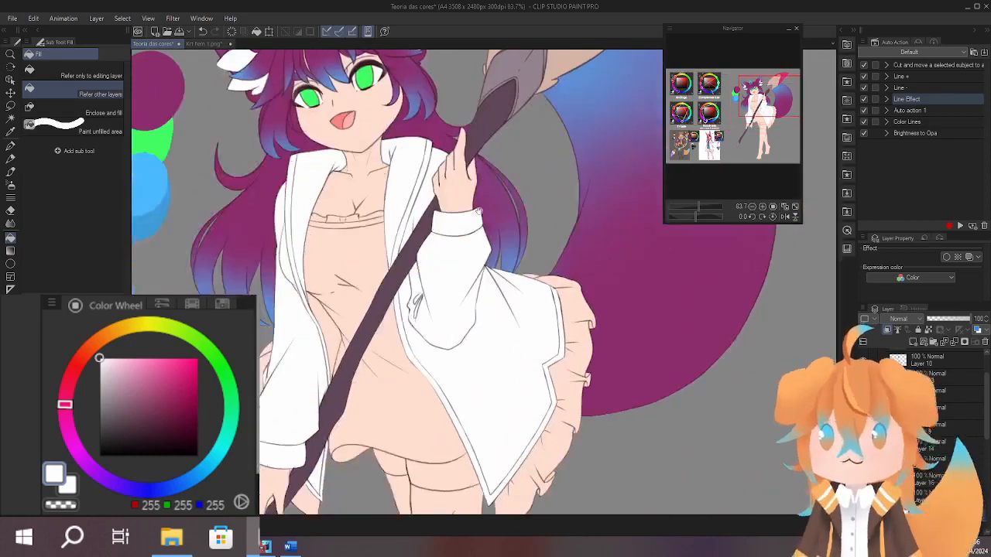
drag(477, 267, 464, 284)
drag(532, 277, 558, 252)
drag(496, 289, 524, 390)
drag(440, 245, 466, 247)
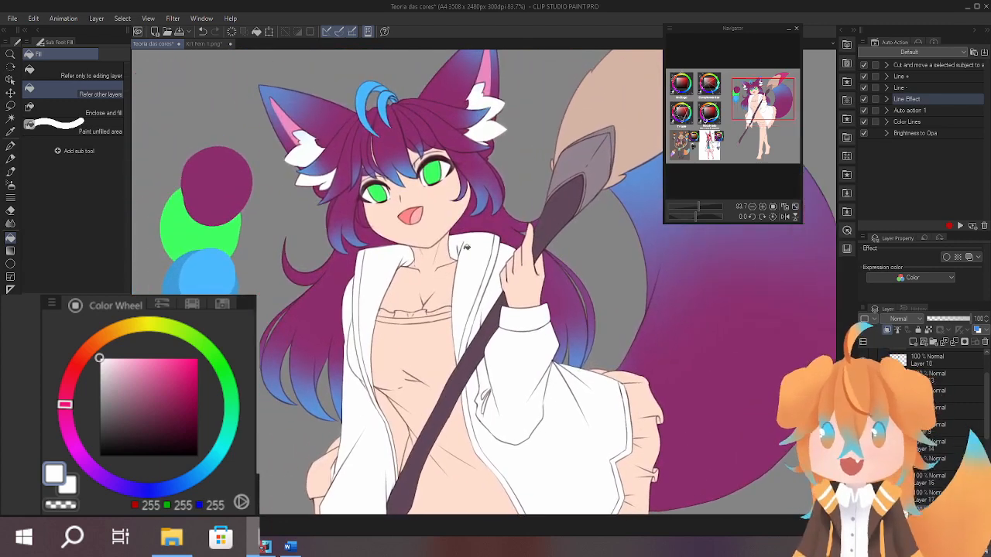
Try the hair's purple (RGB 140, 45, 108) on the coat's front trim.
alt+click(401, 138)
drag(420, 321, 416, 192)
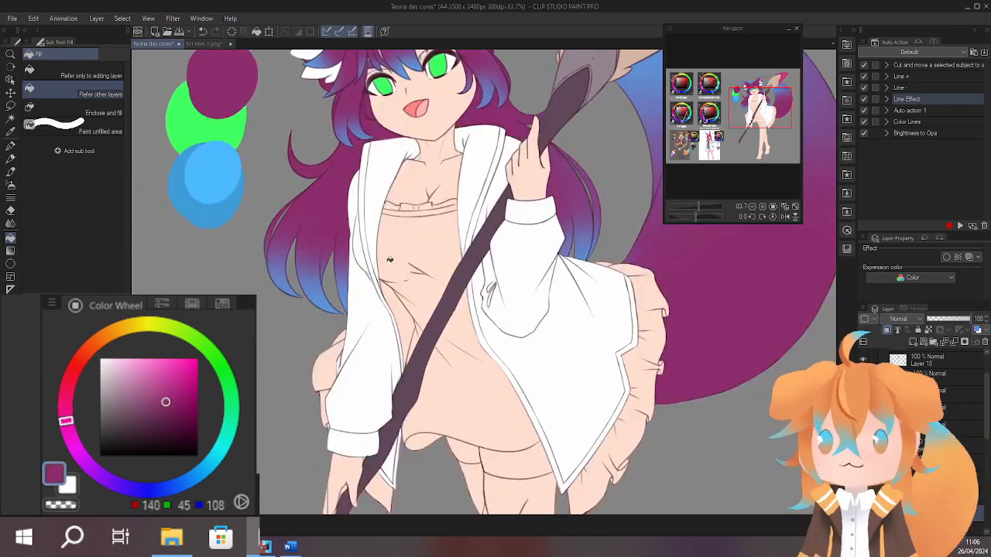
scroll(370, 229, up, 3)
drag(509, 241, 492, 257)
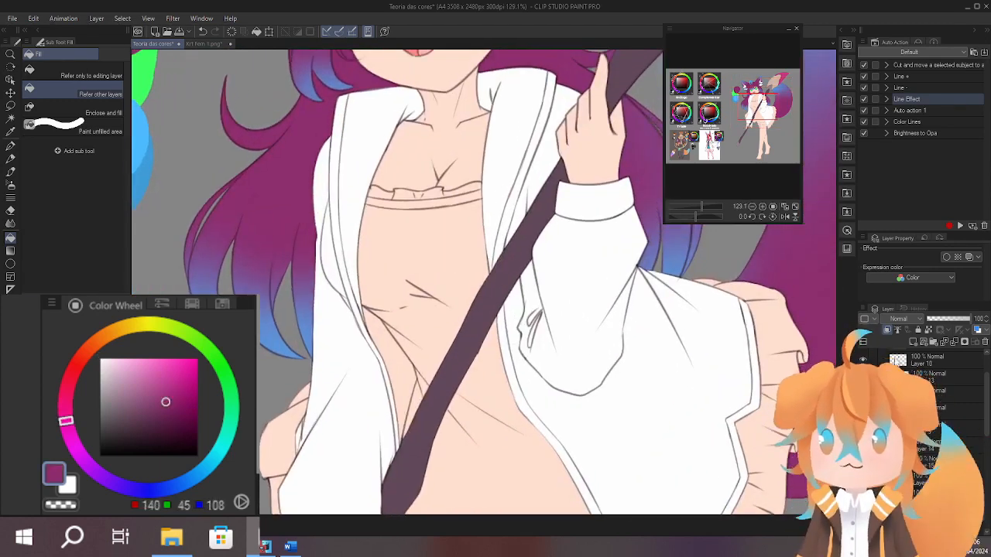
click(349, 279)
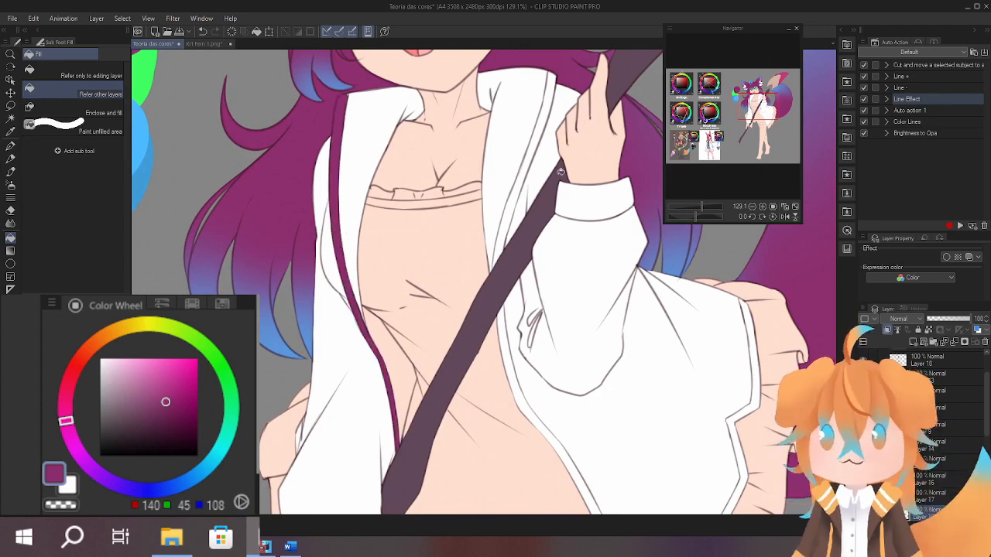
drag(539, 279, 528, 338)
drag(504, 251, 510, 317)
scroll(345, 262, up, 5)
scroll(393, 190, down, 6)
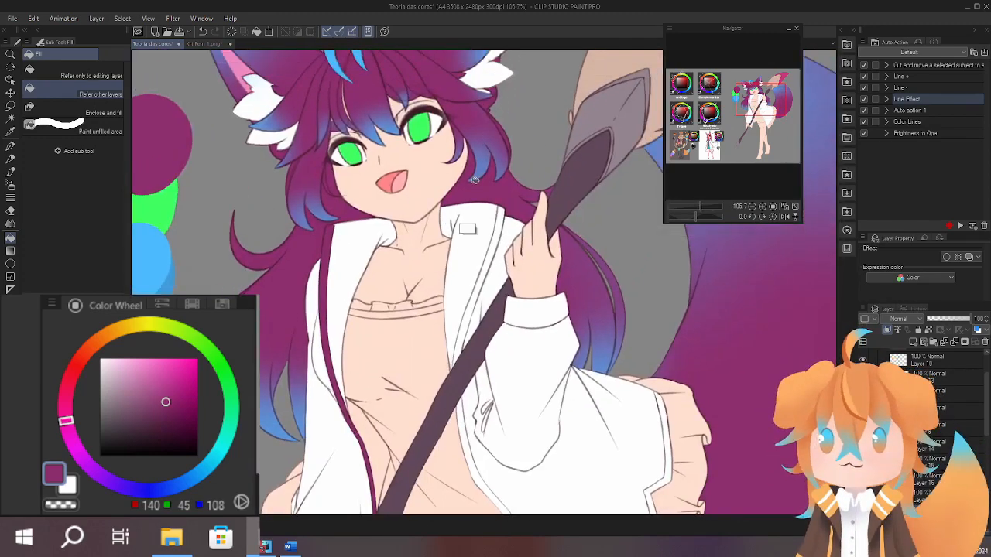
key(ctrl+z)
Sample the light blue from the hair tuft (RGB 75, 185, 255) and fill the coat's front and hem trim with it.
drag(474, 181, 471, 262)
alt+click(334, 124)
drag(403, 256, 409, 152)
click(330, 279)
drag(474, 319, 458, 255)
click(467, 194)
scroll(392, 251, up, 3)
scroll(392, 251, down, 5)
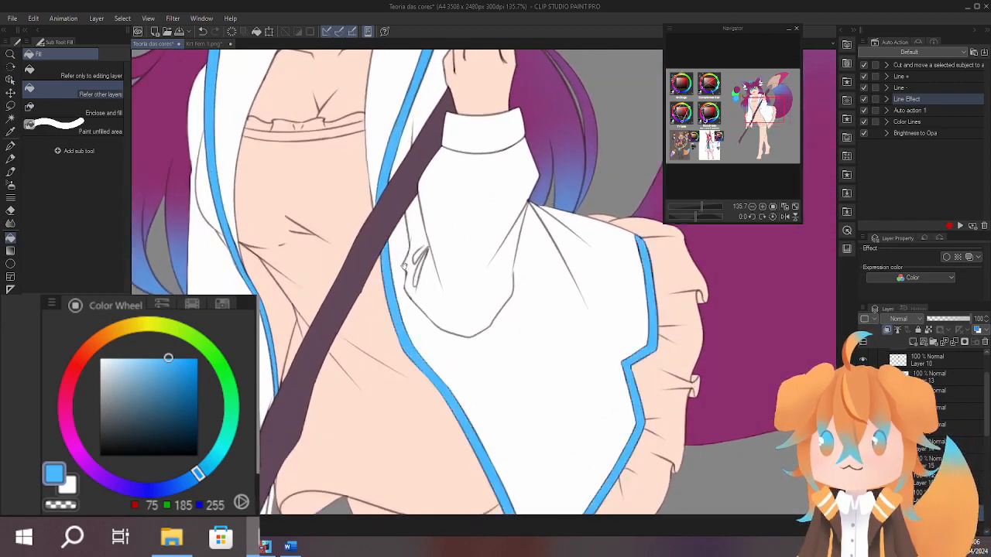
scroll(472, 240, up, 3)
drag(472, 240, 466, 286)
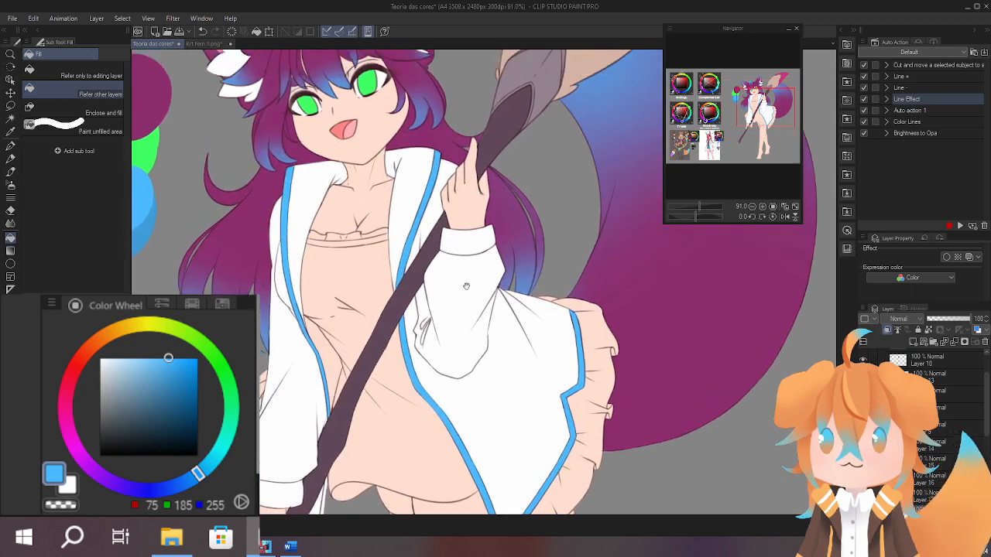
Sample the bristle tip's pink (RGB 199, 56, 124) and recolour the coat's front and hem trim with it.
drag(572, 199, 486, 382)
alt+click(575, 169)
drag(274, 380, 357, 278)
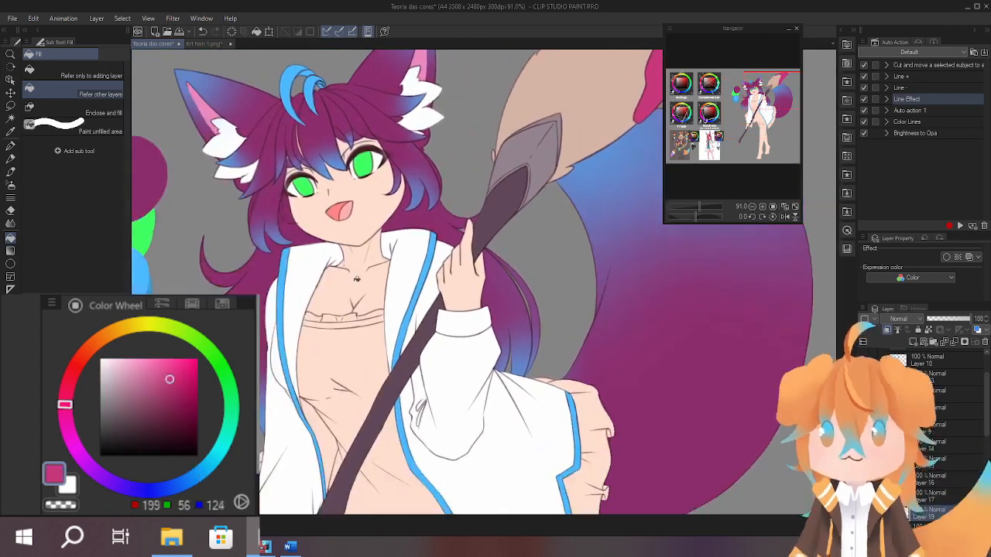
click(284, 308)
drag(426, 279, 424, 226)
click(421, 225)
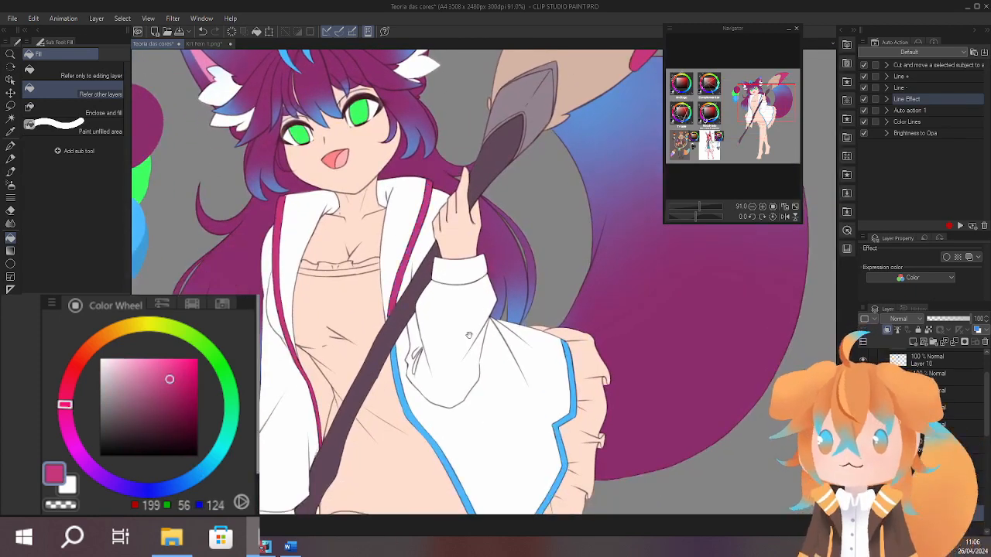
drag(469, 335, 456, 258)
click(395, 309)
drag(543, 289, 545, 331)
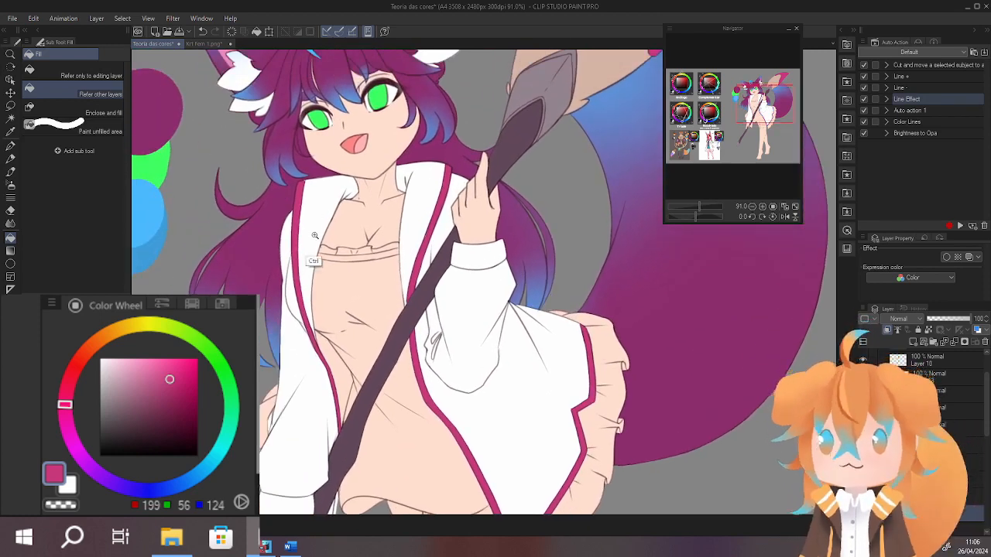
Try a muted dark purple (RGB 107, 57, 99) on the inner lining of the coat's collar.
scroll(313, 248, up, 4)
alt+click(252, 224)
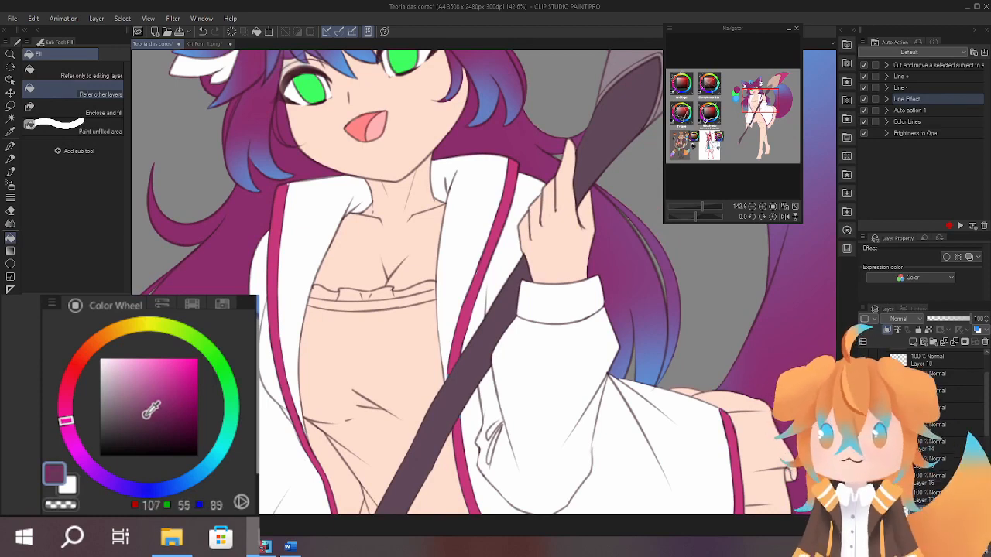
drag(72, 422, 69, 434)
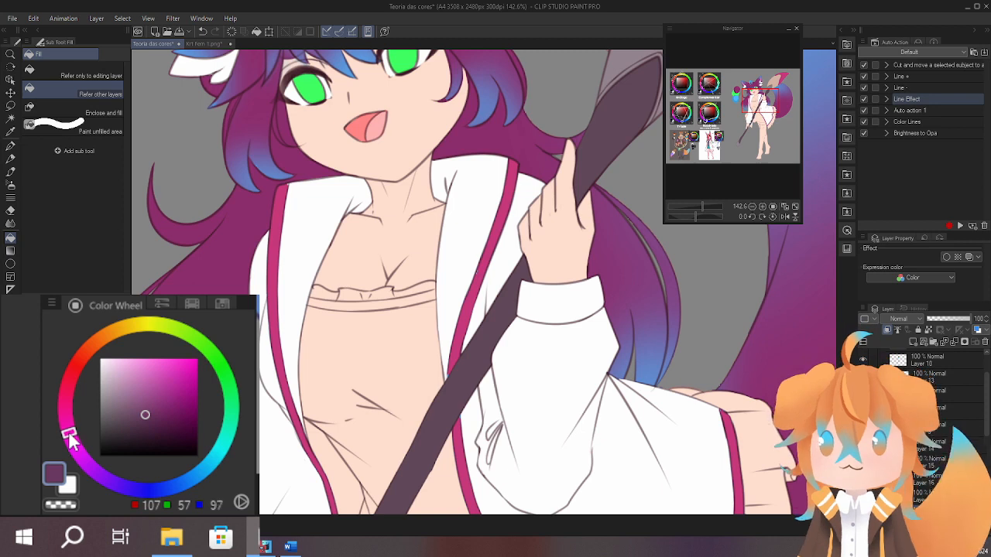
click(295, 232)
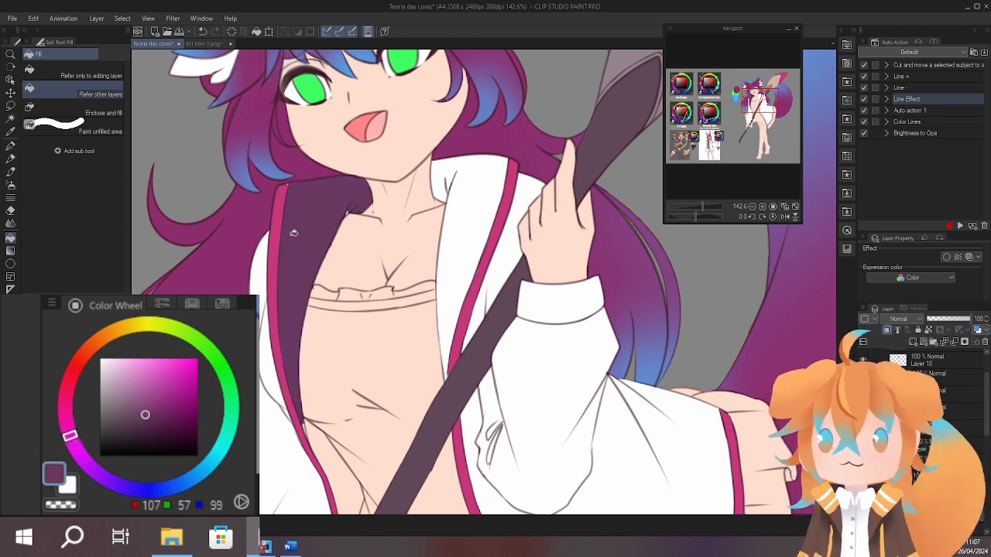
key(ctrl+z)
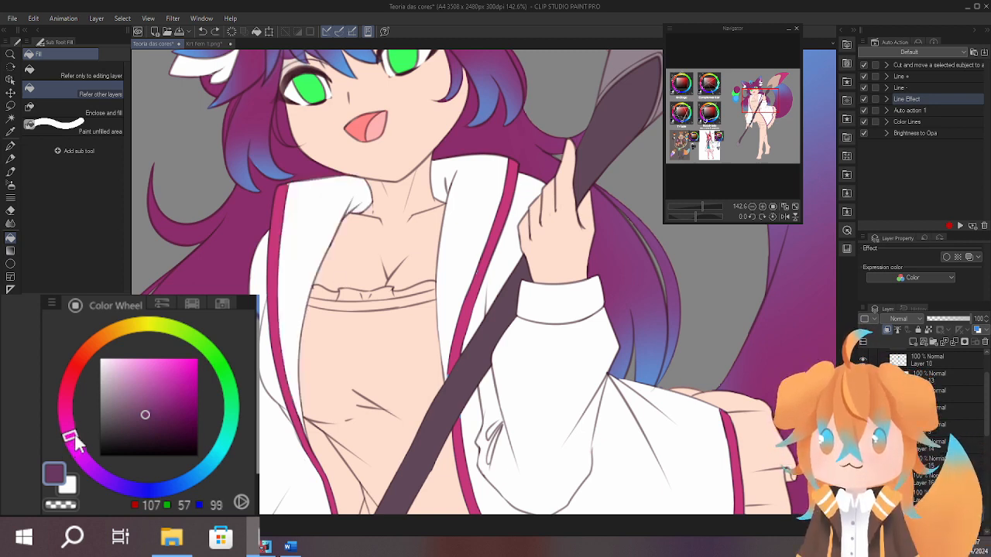
Fill the inner lining on both sides of the coat's collar with a dark purple (RGB 105, 57, 107).
click(311, 242)
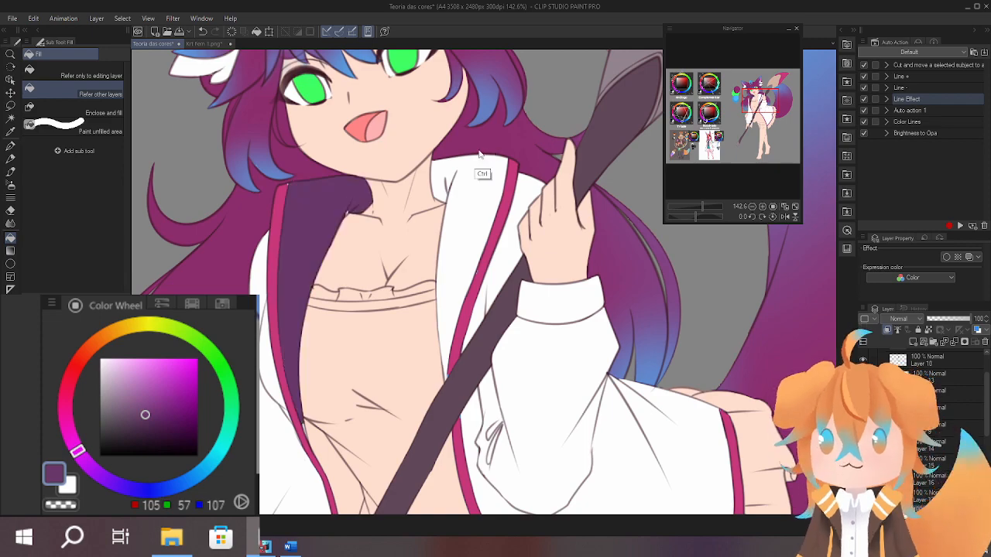
key(ctrl+z)
key(p)
key(g)
scroll(758, 397, up, 1)
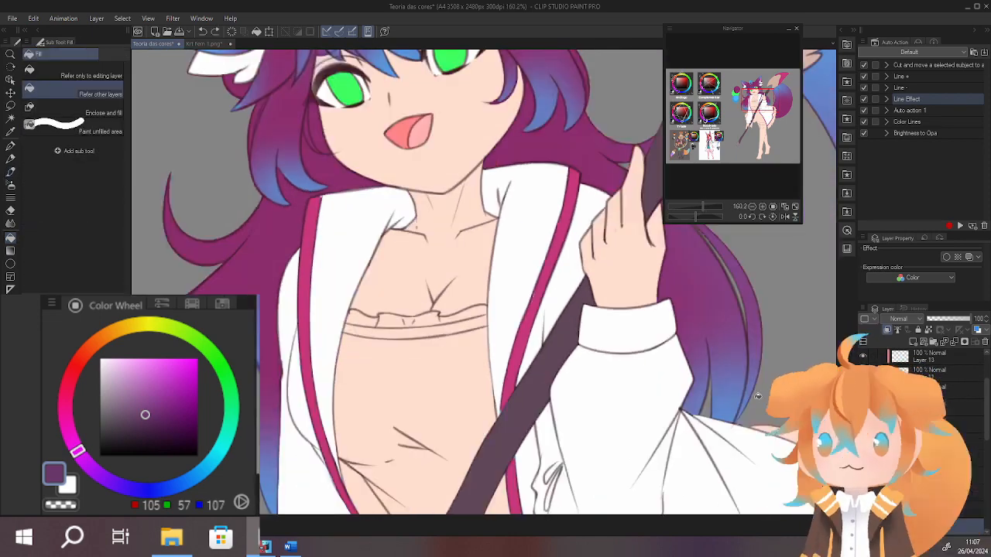
key(b)
key(ctrl+d)
scroll(454, 259, up, 4)
Sample the trim's pink (RGB 199, 56, 124) and fill both sleeve cuffs with it.
alt+click(431, 283)
scroll(535, 194, down, 6)
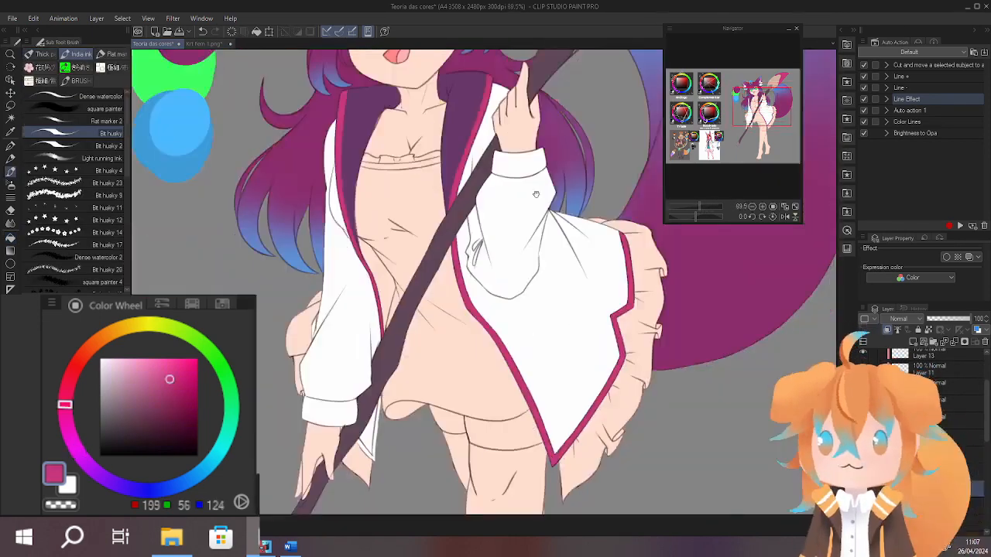
drag(536, 194, 490, 213)
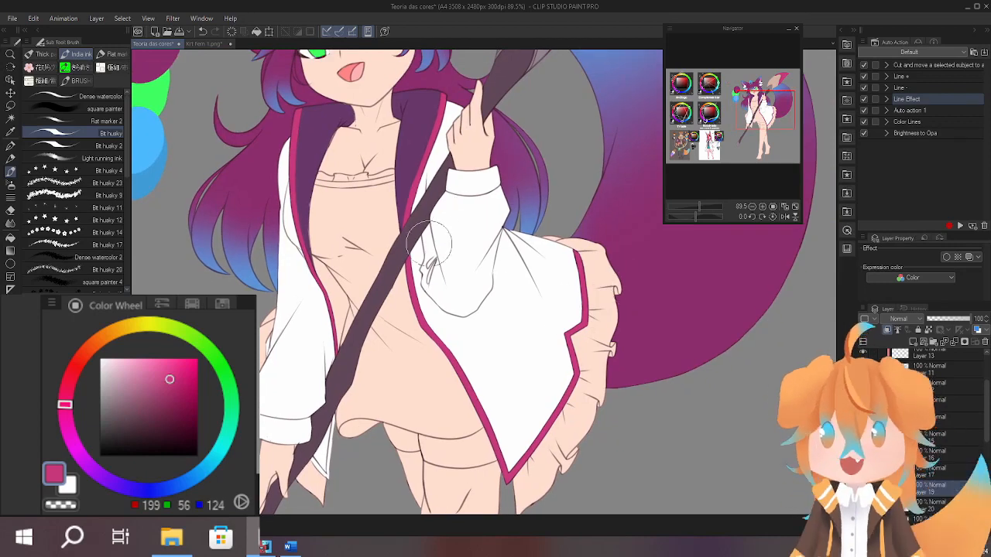
key(g)
click(485, 183)
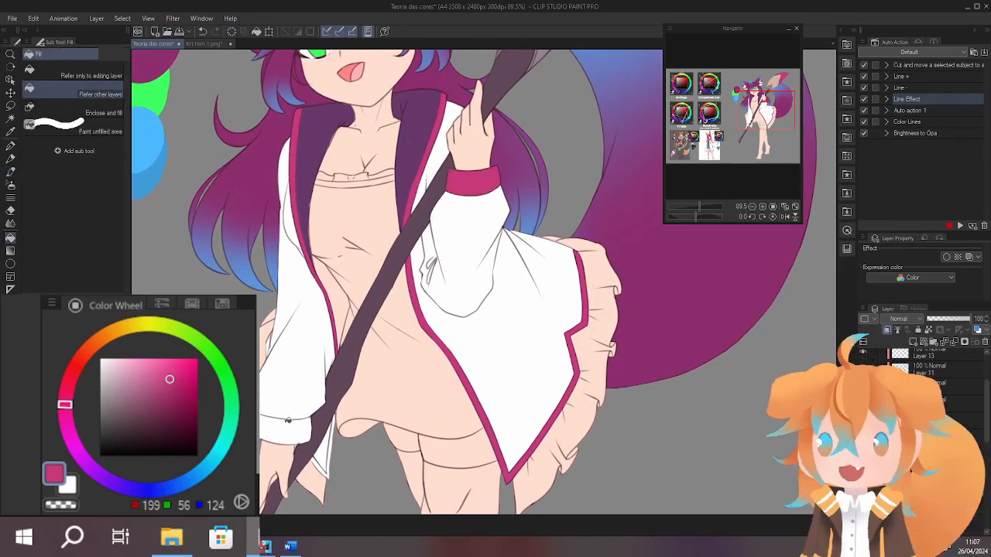
click(283, 431)
drag(405, 384, 422, 306)
Fill the trim of the coat tail behind the brush handle with pink (RGB 199, 56, 124) and touch up its upper end.
scroll(356, 389, up, 6)
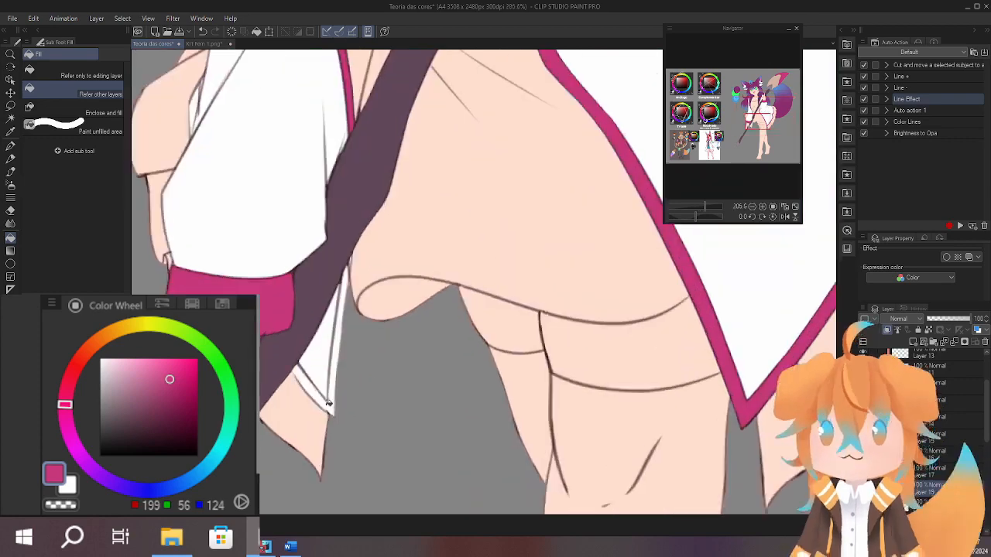
click(330, 406)
scroll(384, 283, up, 3)
key(b)
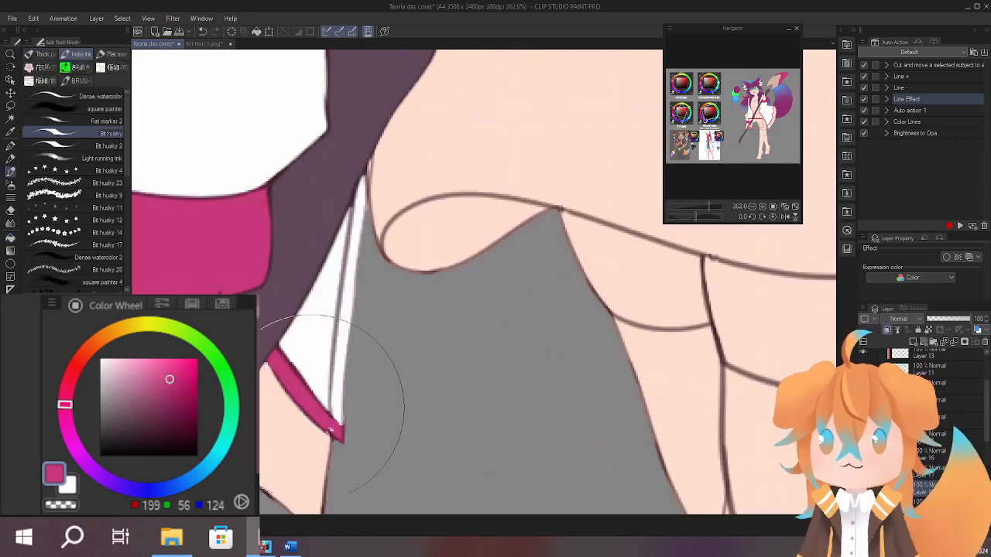
key(g)
click(342, 370)
key(b)
drag(367, 199, 359, 272)
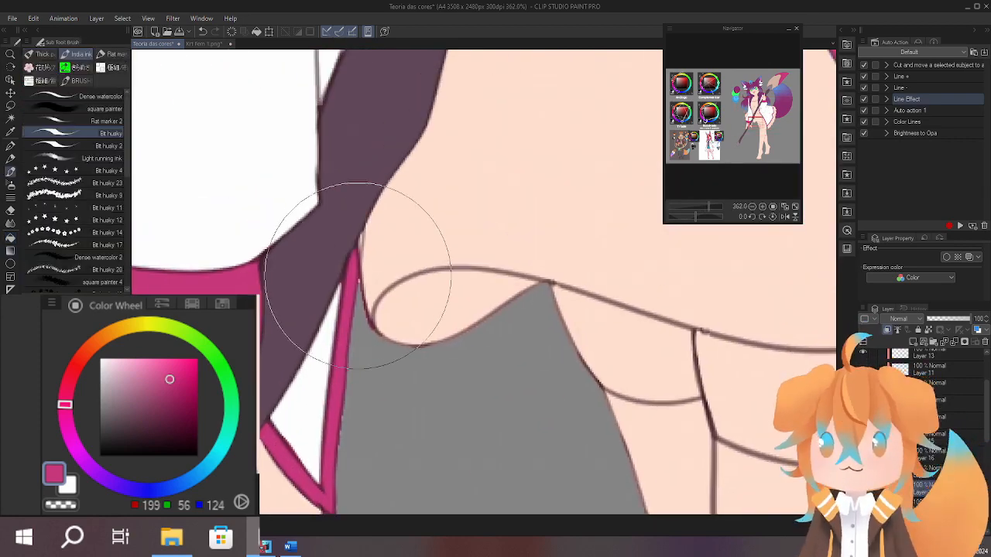
scroll(358, 271, down, 7)
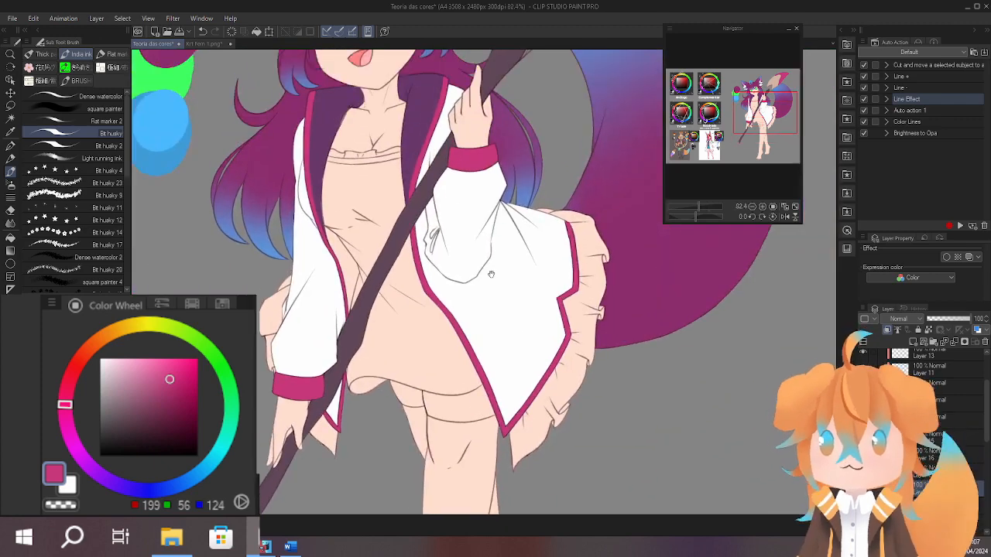
Sample the collar lining's colour and repaint both sides of the lining with a muted dark purple (RGB 93, 57, 93).
drag(490, 274, 497, 364)
mouse_move(568, 296)
mouse_down()
mouse_move(557, 338)
mouse_move(563, 300)
mouse_move(568, 358)
mouse_move(592, 255)
mouse_up()
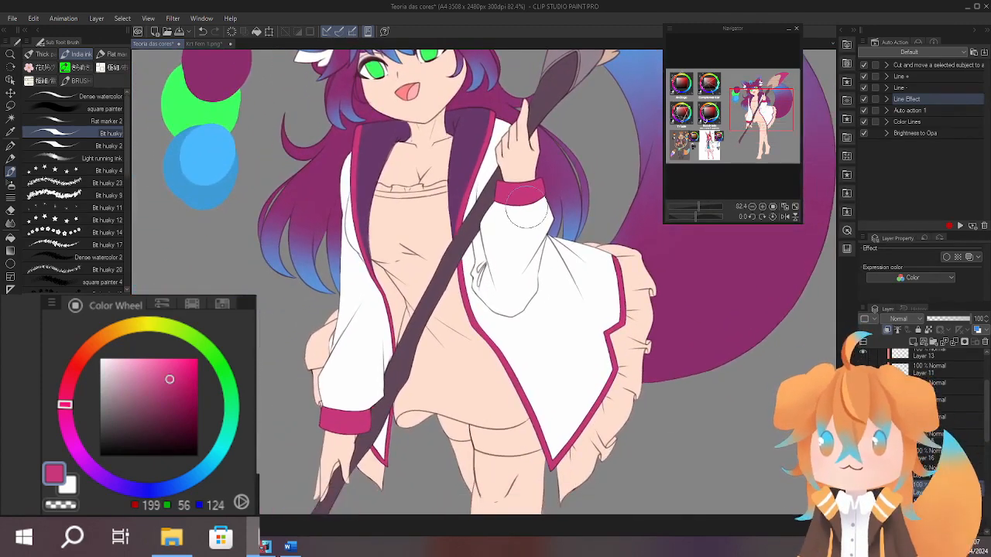
scroll(420, 151, up, 4)
drag(432, 153, 395, 219)
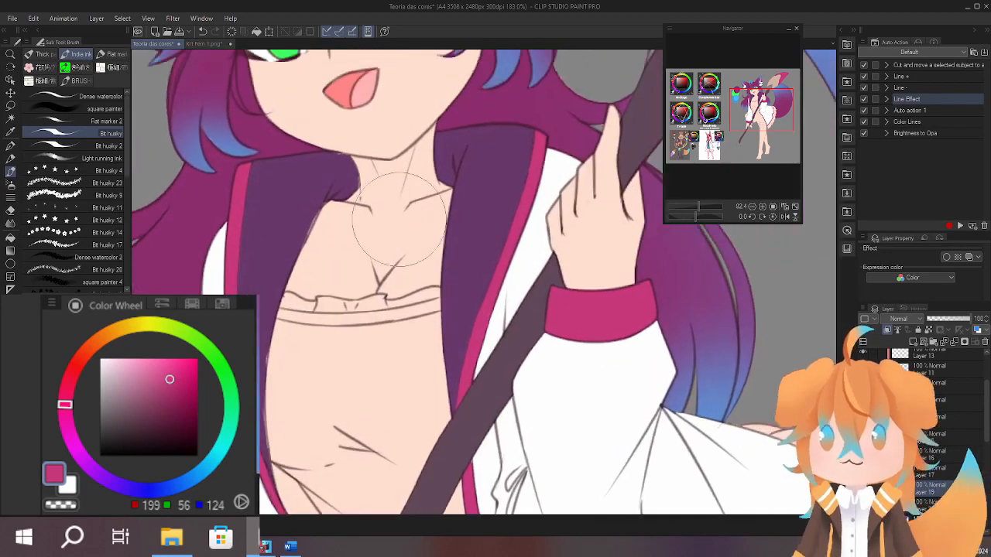
alt+click(285, 216)
drag(291, 258, 281, 314)
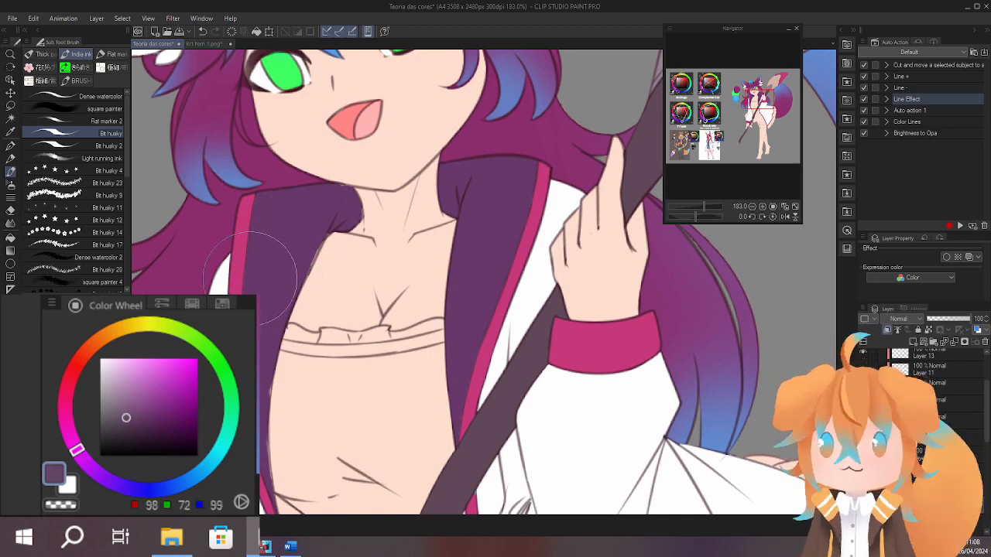
mouse_move(298, 147)
mouse_down()
mouse_move(302, 360)
mouse_move(306, 268)
mouse_up()
drag(139, 415, 137, 420)
mouse_move(263, 306)
mouse_down()
mouse_move(293, 301)
mouse_move(246, 253)
mouse_move(369, 128)
mouse_up()
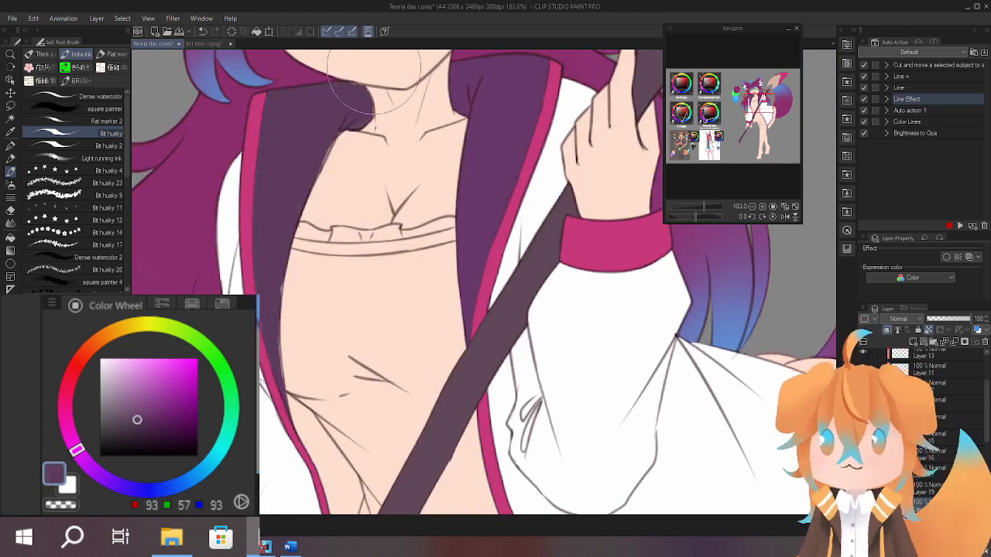
drag(421, 164, 380, 246)
scroll(509, 222, down, 5)
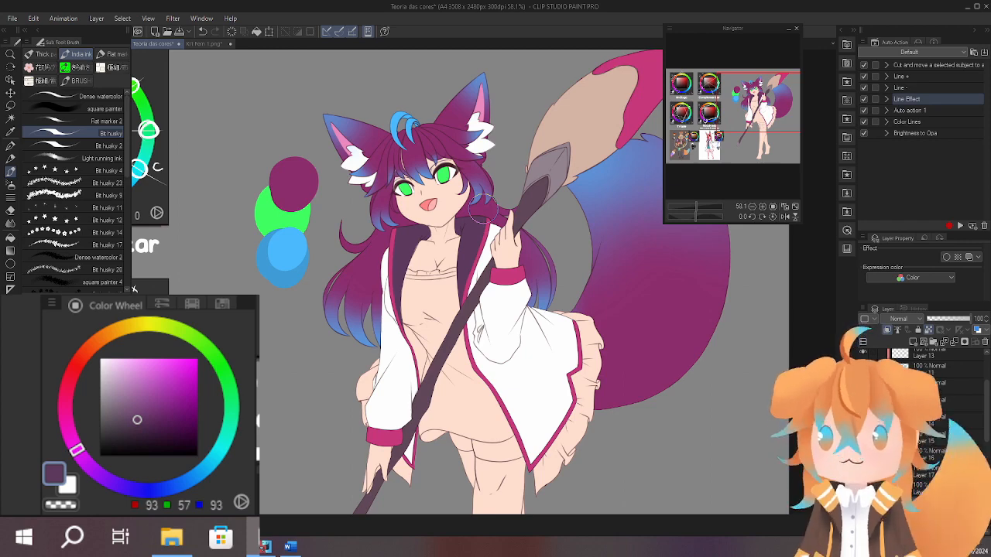
Sample the lining's dark purple (RGB 93, 57, 93) and paint a round swatch of it on the grey background beneath the blue swatches.
drag(510, 314, 443, 354)
scroll(340, 271, up, 2)
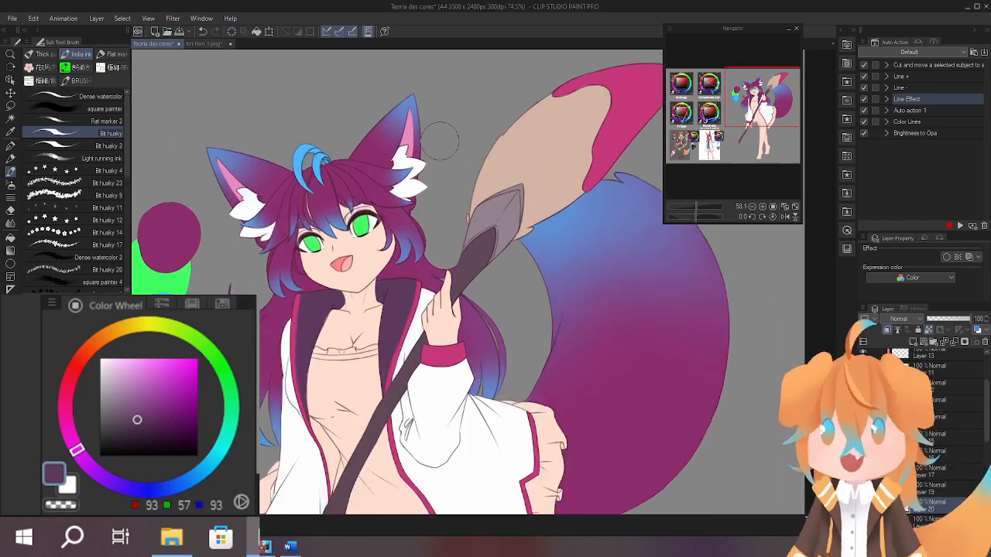
drag(170, 450, 226, 432)
click(196, 416)
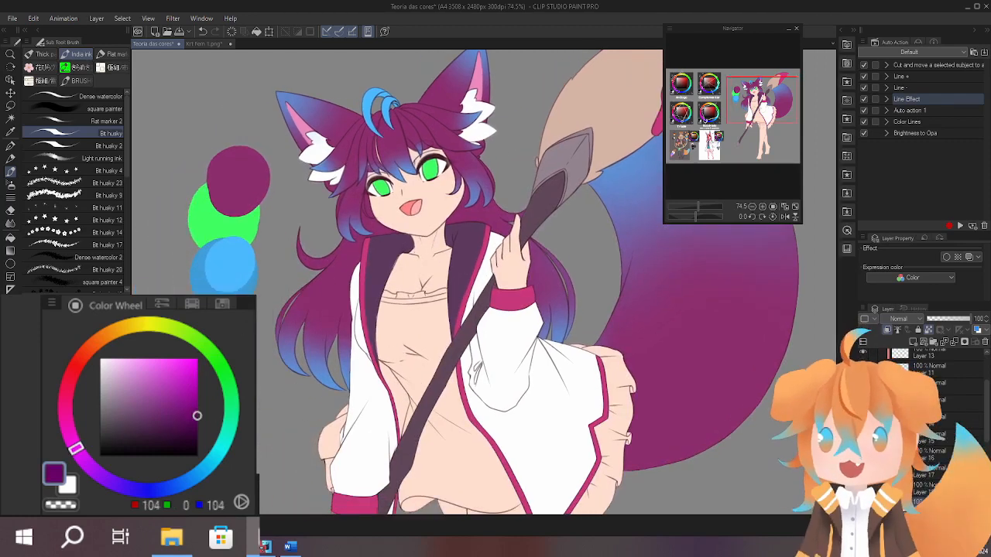
drag(670, 404, 726, 354)
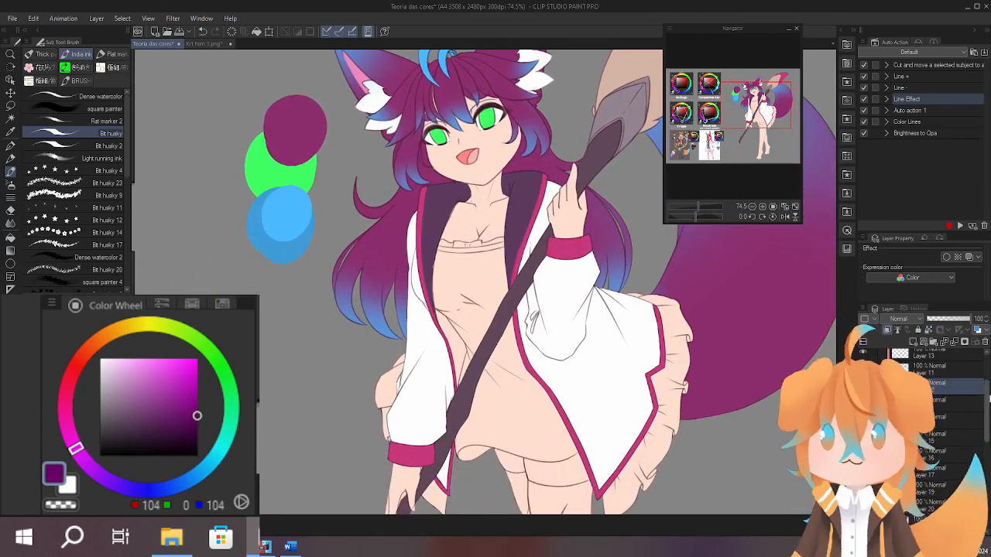
alt+click(521, 184)
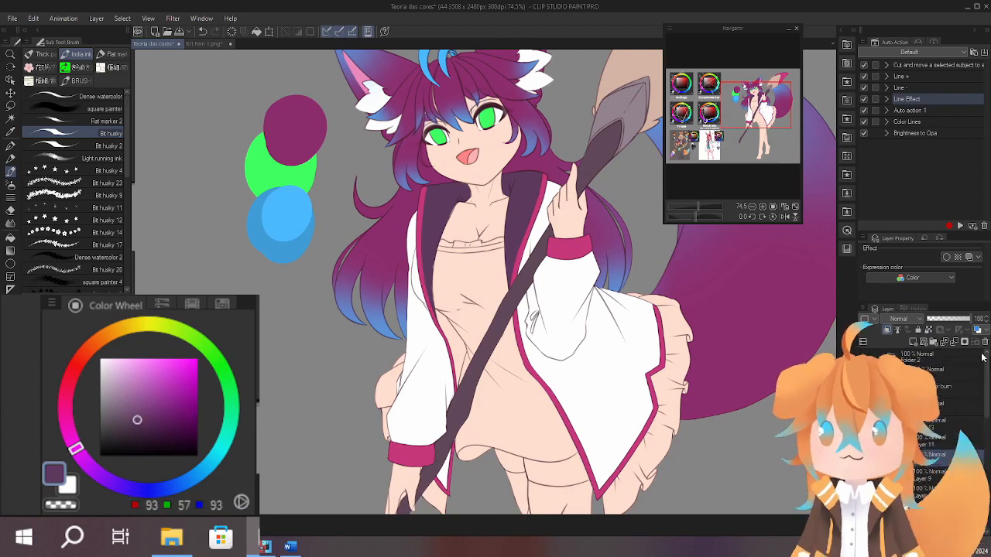
mouse_move(284, 356)
mouse_down()
mouse_move(333, 309)
mouse_move(342, 327)
mouse_up()
scroll(358, 283, up, 3)
key(ctrl+z)
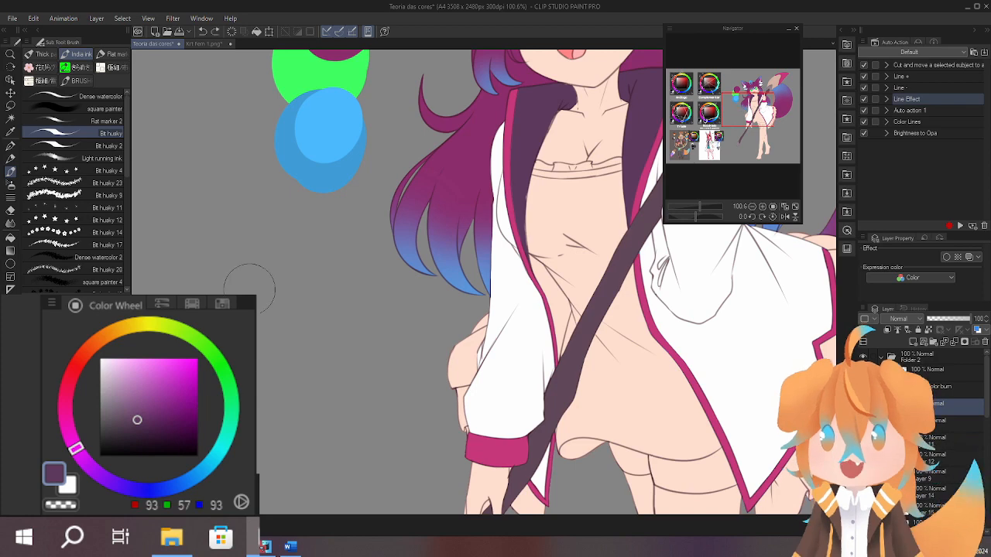
drag(244, 279, 242, 293)
Paint a fully saturated dark purple swatch (RGB 93, 0, 93) beside the muted one, with a small dab of each colour underneath.
drag(203, 403, 201, 418)
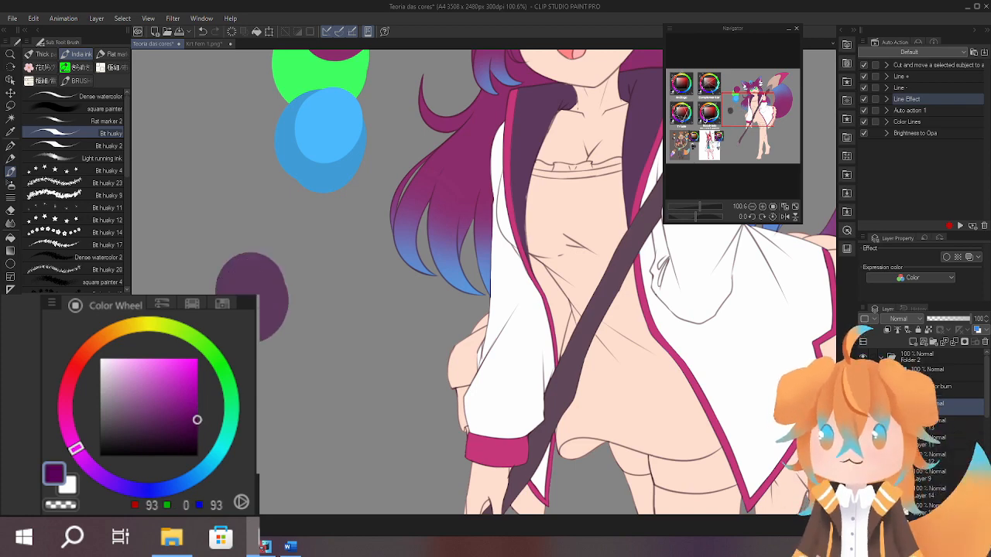
mouse_move(338, 286)
mouse_down()
mouse_move(355, 281)
mouse_move(350, 319)
mouse_move(472, 301)
mouse_move(442, 349)
mouse_up()
alt+click(343, 256)
drag(349, 319, 352, 337)
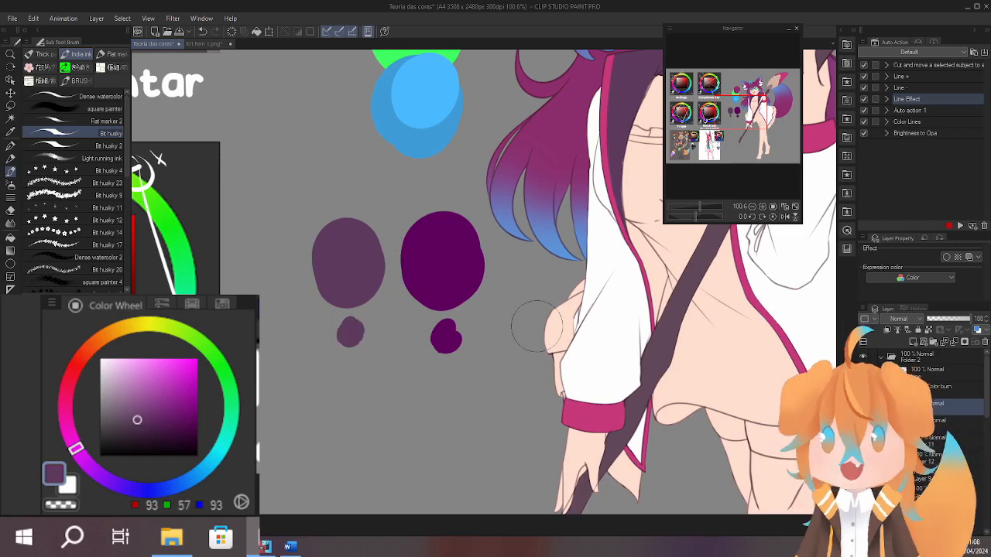
Paint an almost grey swatch (RGB 88, 84, 88) on the other side of the muted purple one.
drag(536, 326, 521, 349)
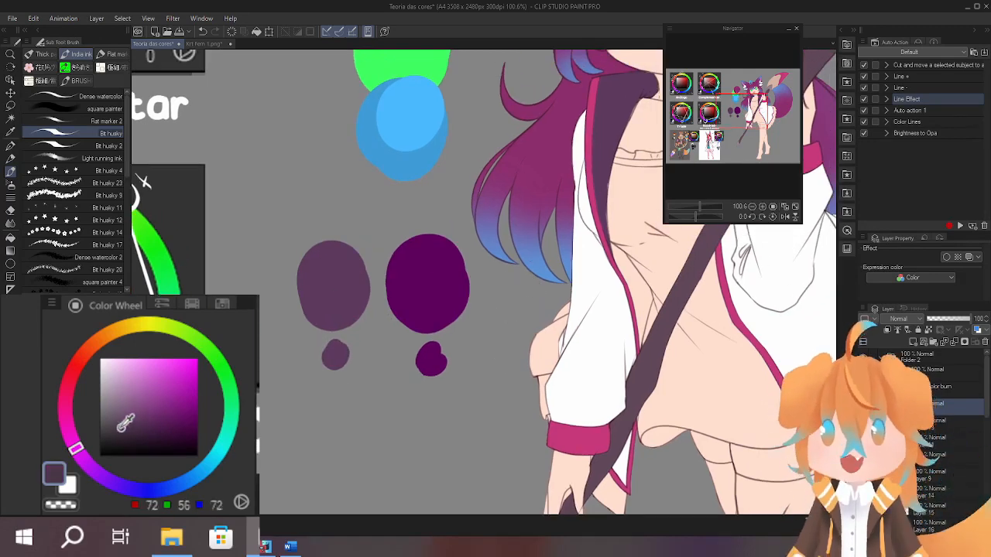
drag(126, 422, 112, 419)
drag(267, 261, 257, 294)
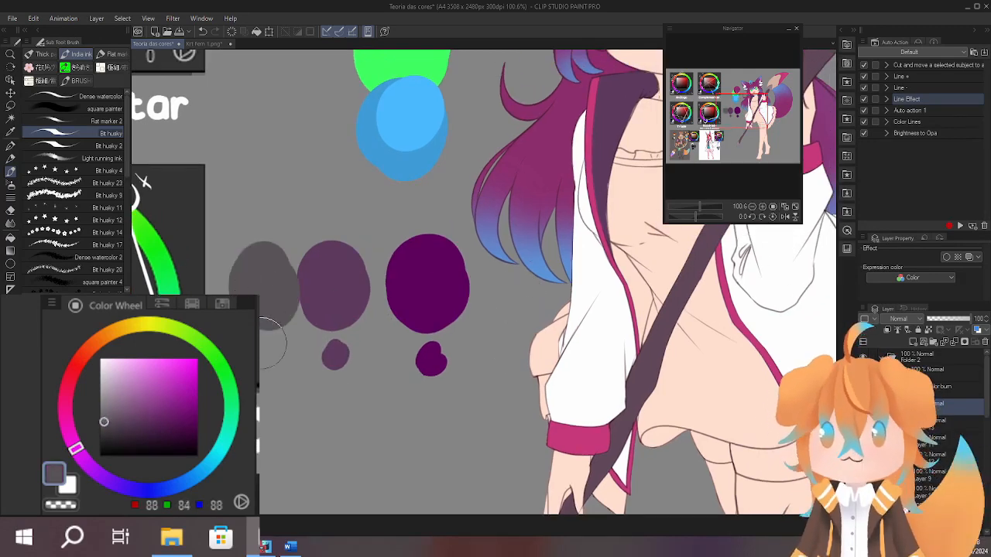
Try a purple sampled from the artwork (RGB 133, 59, 123) as the base for the ruffle behind the coat's hem.
drag(515, 353, 329, 426)
drag(659, 376, 570, 346)
drag(476, 298, 479, 389)
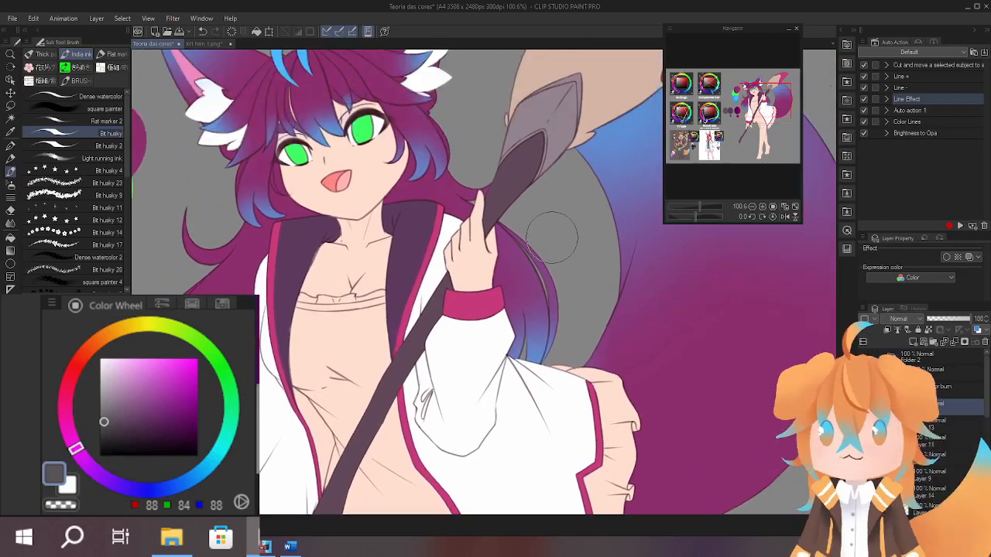
drag(584, 182, 539, 228)
alt+click(470, 305)
mouse_move(567, 493)
mouse_down()
mouse_move(568, 214)
mouse_move(567, 346)
mouse_move(542, 499)
mouse_up()
drag(521, 348, 511, 343)
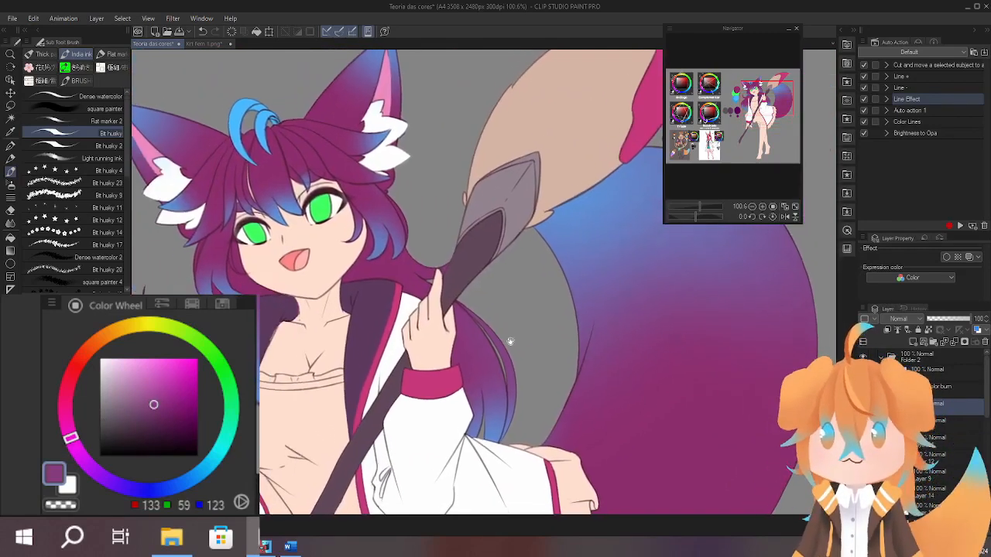
mouse_move(631, 428)
mouse_down()
mouse_move(583, 245)
mouse_move(567, 221)
mouse_up()
mouse_move(511, 256)
mouse_down()
mouse_move(511, 303)
mouse_move(534, 287)
mouse_up()
key(ctrl+z)
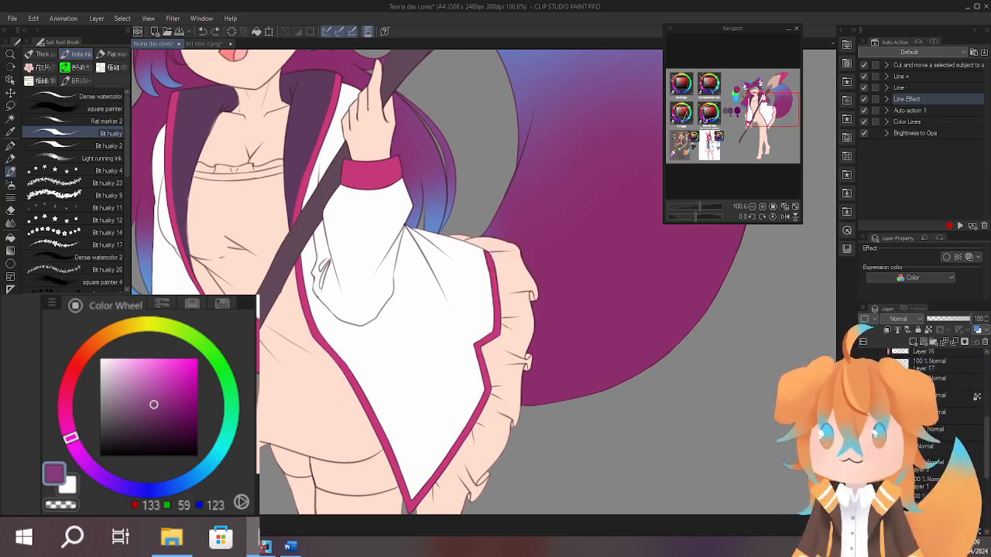
mouse_move(460, 230)
mouse_down()
mouse_move(520, 353)
mouse_move(534, 269)
mouse_up()
mouse_move(511, 232)
mouse_down()
mouse_move(488, 324)
mouse_move(483, 460)
mouse_move(451, 446)
mouse_move(442, 404)
mouse_up()
drag(537, 310, 572, 431)
scroll(530, 288, down, 5)
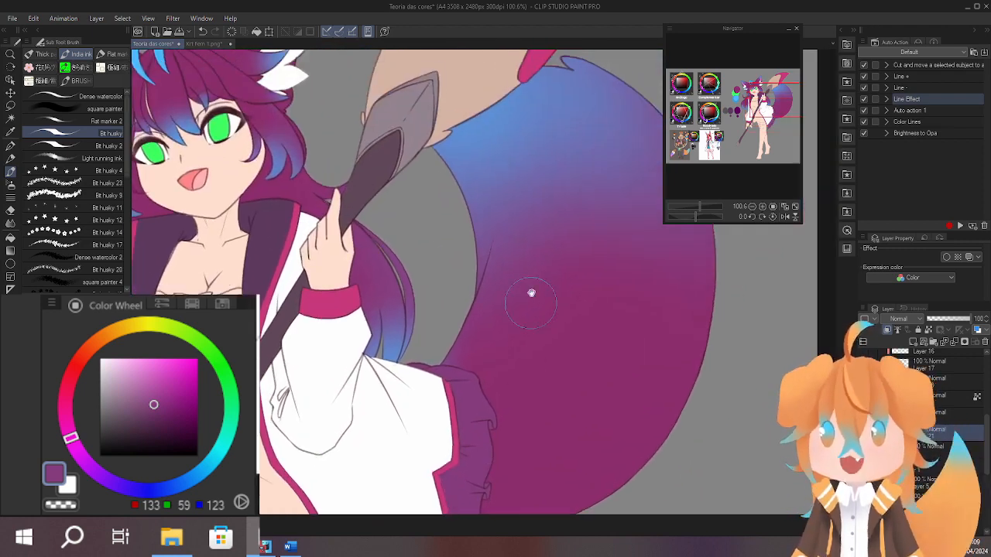
key(ctrl+z)
key(ctrl+z)
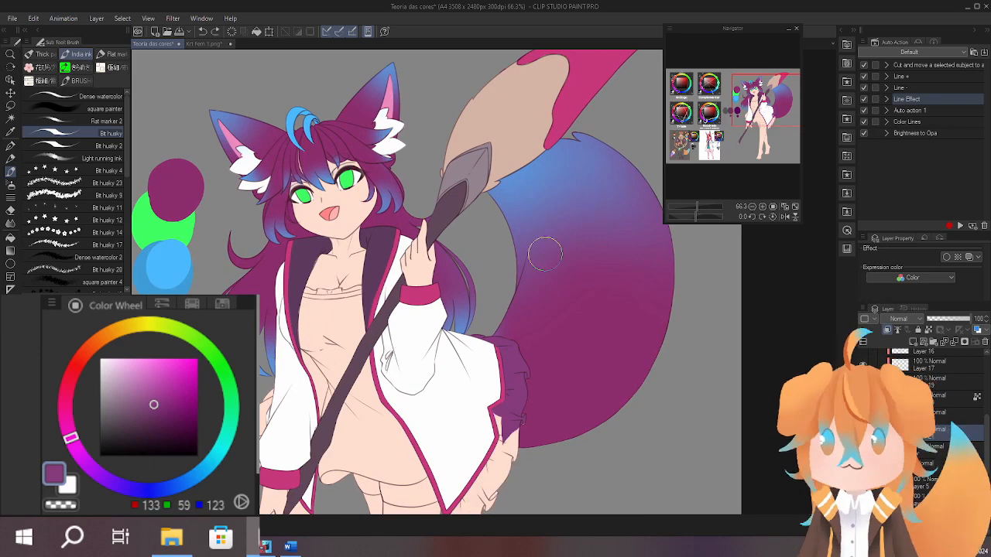
Try a light blue (RGB 75, 185, 255) and a muted blue (RGB 70, 137, 180) on the coat's ruffle.
alt+click(288, 142)
scroll(503, 170, down, 2)
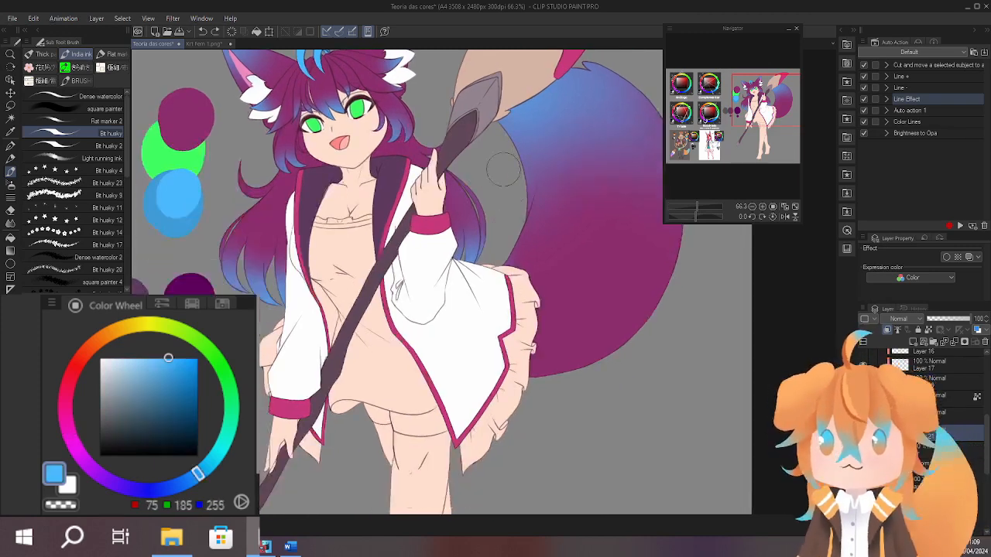
drag(496, 276, 472, 458)
key(ctrl+z)
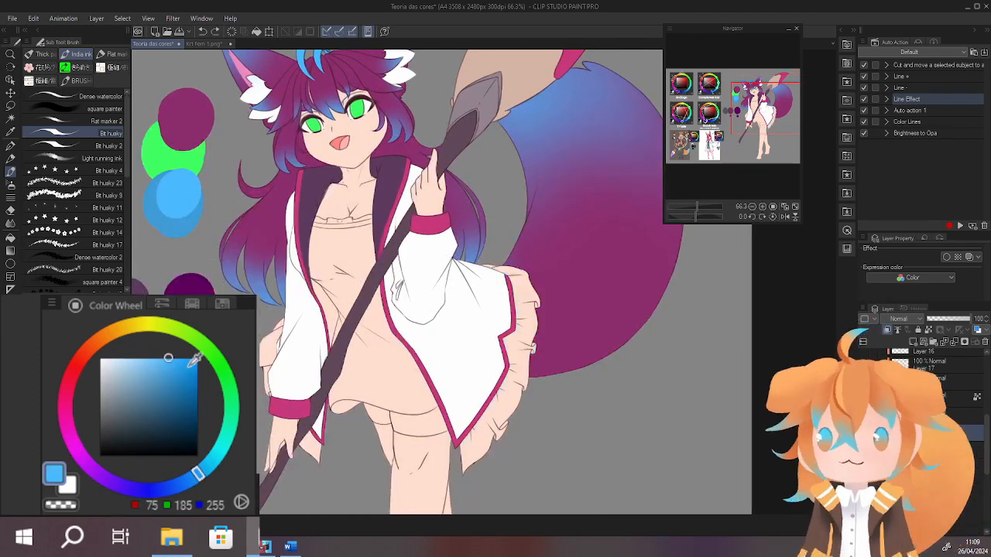
click(160, 387)
mouse_move(513, 267)
mouse_down()
mouse_move(501, 390)
mouse_move(470, 464)
mouse_up()
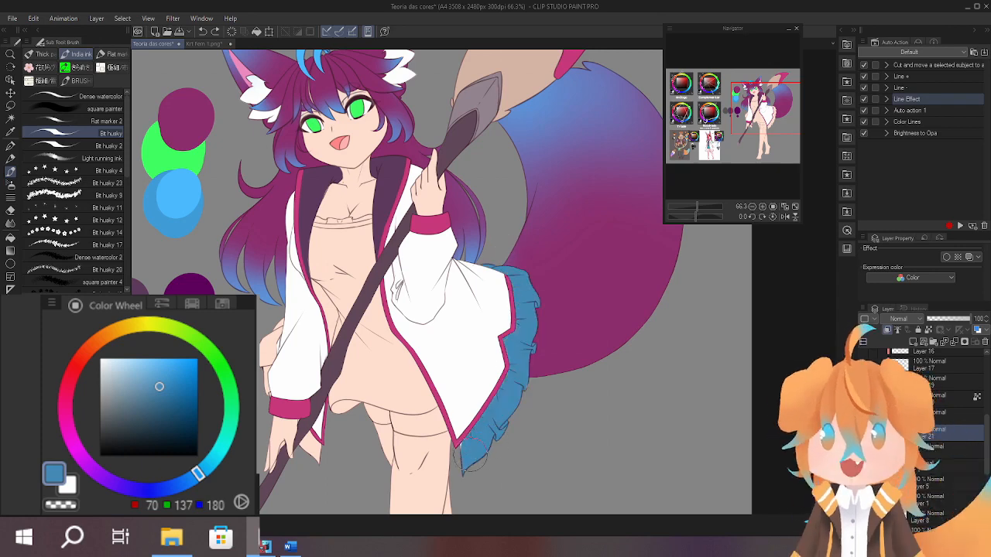
key(ctrl+z)
Try the blue sampled from the tail (RGB 101, 130, 197) on the coat's ruffle.
alt+click(556, 140)
mouse_move(531, 271)
mouse_down()
mouse_move(495, 443)
mouse_move(468, 429)
mouse_move(450, 478)
mouse_up()
mouse_move(557, 363)
mouse_down()
mouse_move(532, 317)
mouse_move(524, 387)
mouse_up()
key(ctrl+z)
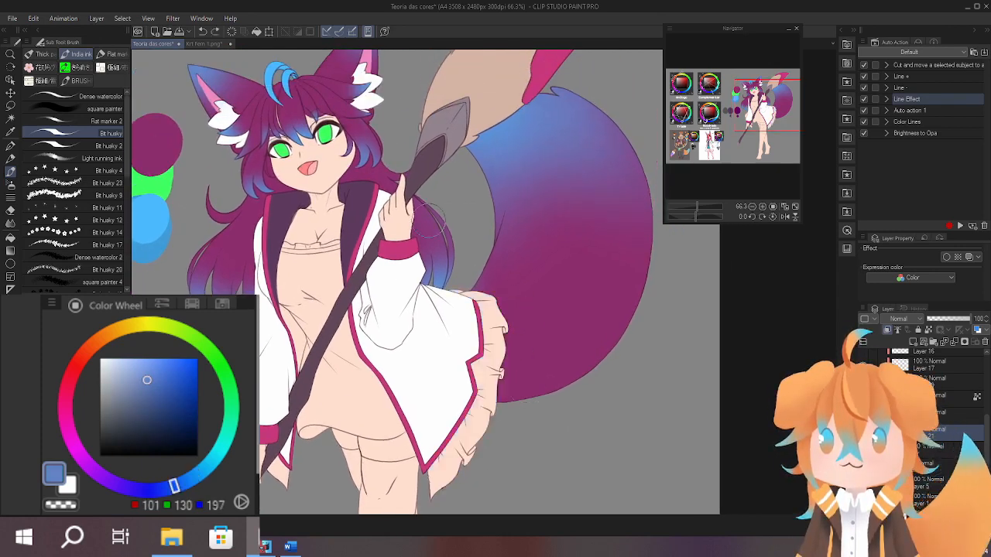
Try a pinkish purple (RGB 183, 86, 169) on the coat's ruffle.
alt+click(411, 234)
drag(159, 397, 158, 380)
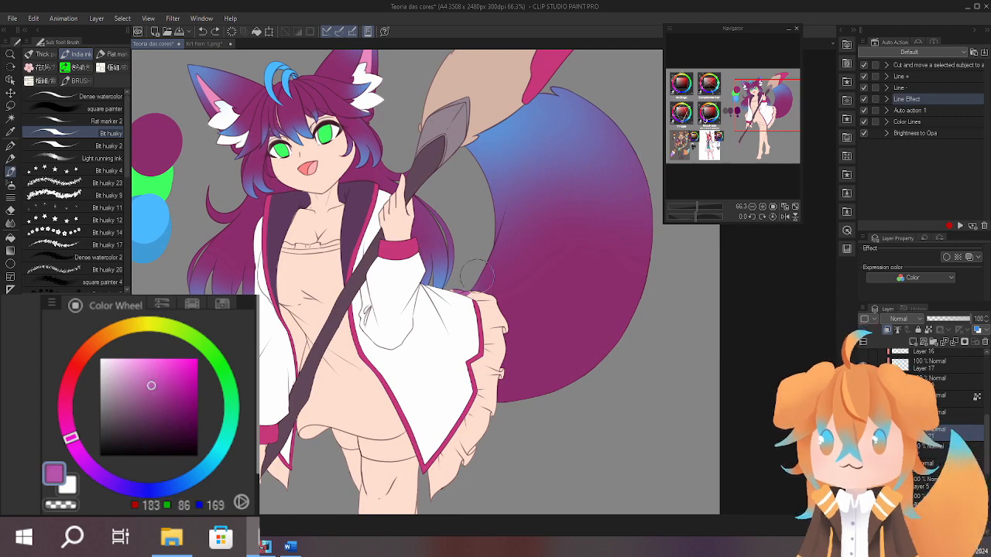
mouse_move(476, 273)
mouse_down()
mouse_move(502, 383)
mouse_move(455, 472)
mouse_up()
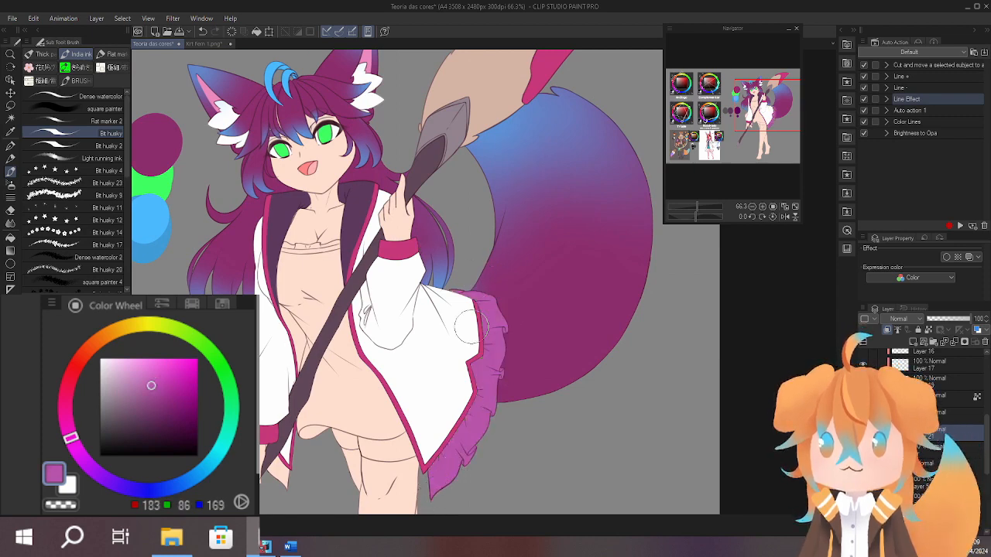
drag(528, 339, 534, 289)
key(ctrl+z)
Sample the trim's pink, brighten it to RGB 255, 96, 172 and fill the large ruffle along the coat's hem with it.
scroll(463, 377, up, 5)
alt+click(422, 420)
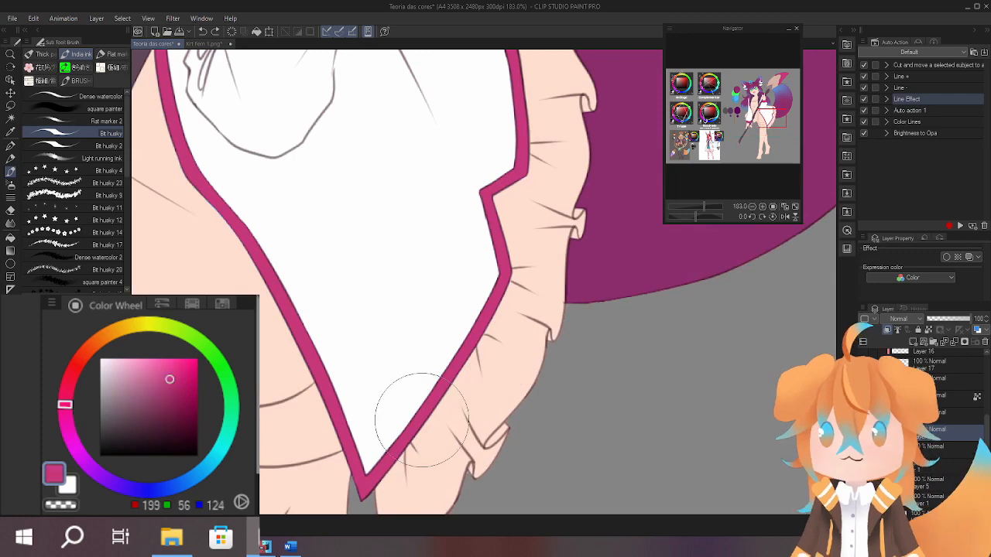
drag(422, 420, 432, 359)
drag(173, 367, 168, 354)
drag(418, 364, 436, 348)
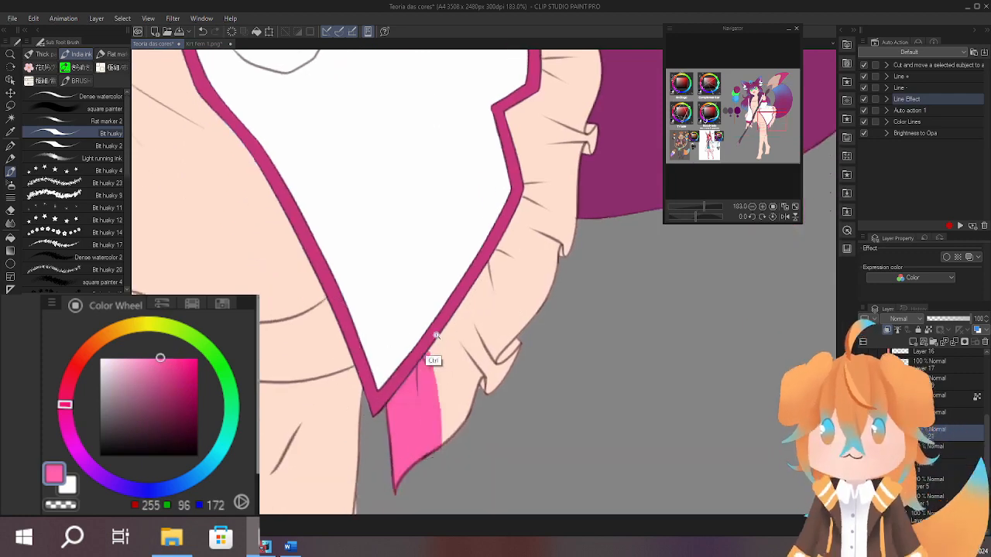
scroll(442, 424, down, 5)
drag(442, 425, 467, 192)
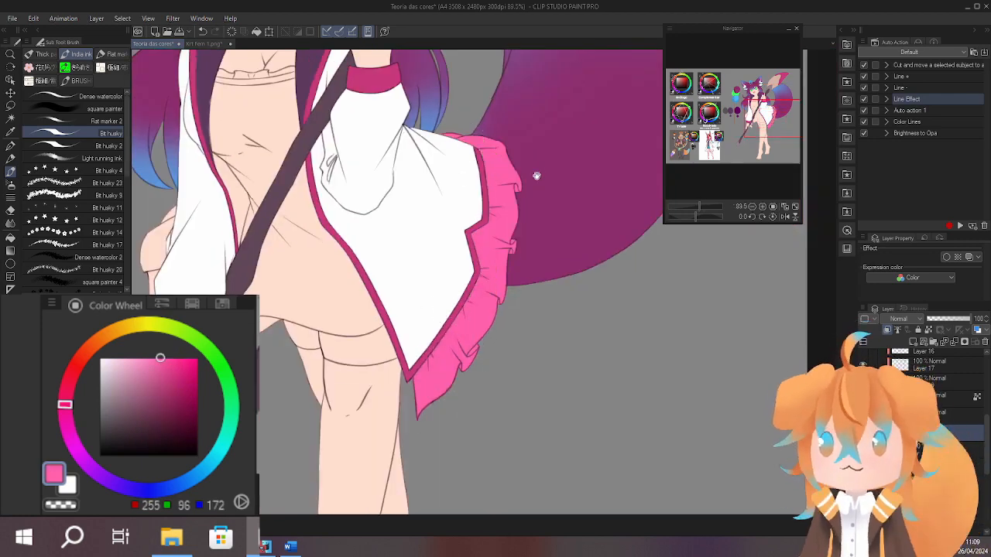
Try a more magenta pink (RGB 255, 96, 214) and a lighter pink (RGB 255, 112, 180) for the ruffle.
drag(535, 175, 527, 325)
drag(452, 380, 484, 318)
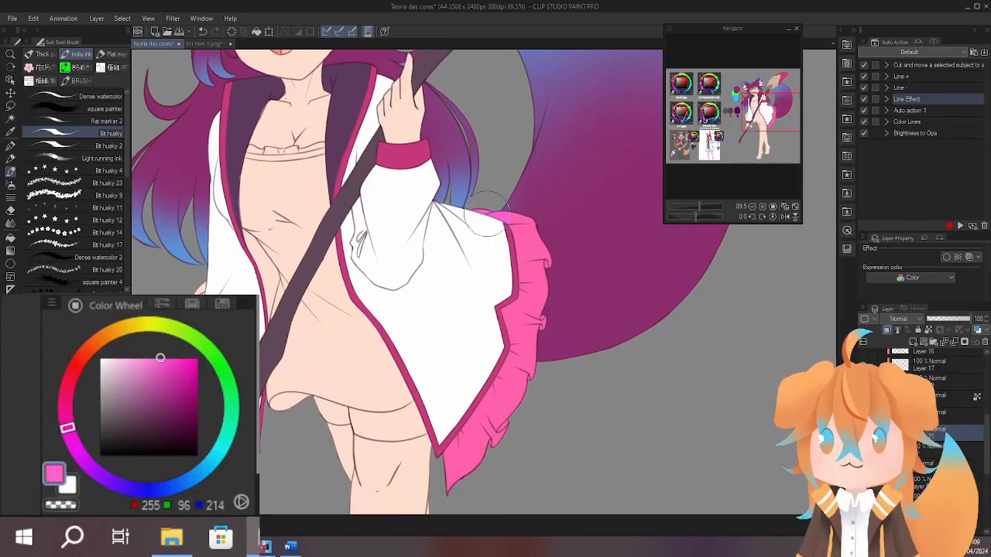
alt+click(527, 327)
drag(511, 336, 456, 322)
click(154, 358)
mouse_move(467, 200)
mouse_down()
mouse_move(491, 187)
mouse_move(427, 436)
mouse_up()
key(ctrl+z)
mouse_move(502, 318)
mouse_down()
mouse_move(503, 328)
mouse_move(499, 296)
mouse_up()
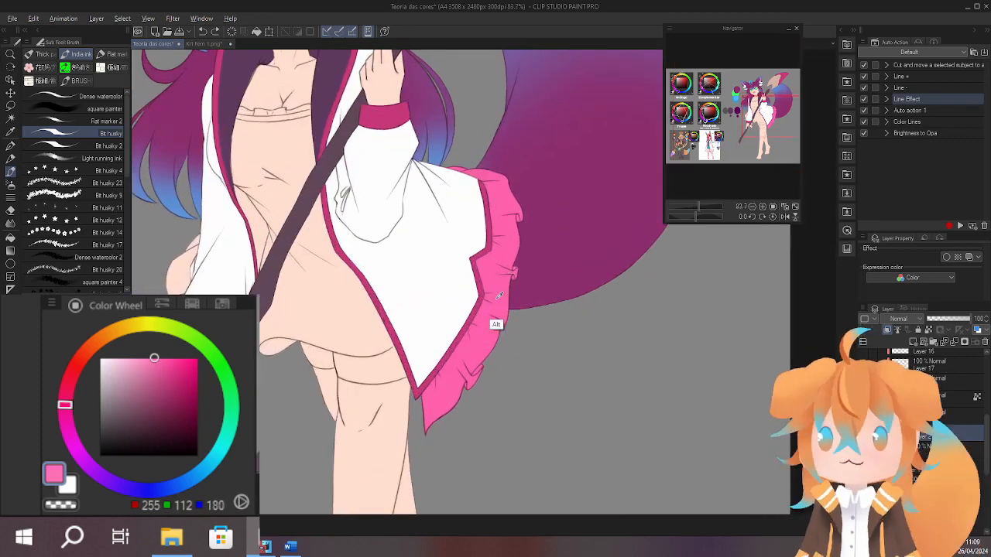
Sample the ruffle's pink (RGB 255, 96, 172) and fill the ruffle pieces behind the lowered sleeve and below the coat's other tip.
alt+click(499, 296)
drag(262, 370, 293, 361)
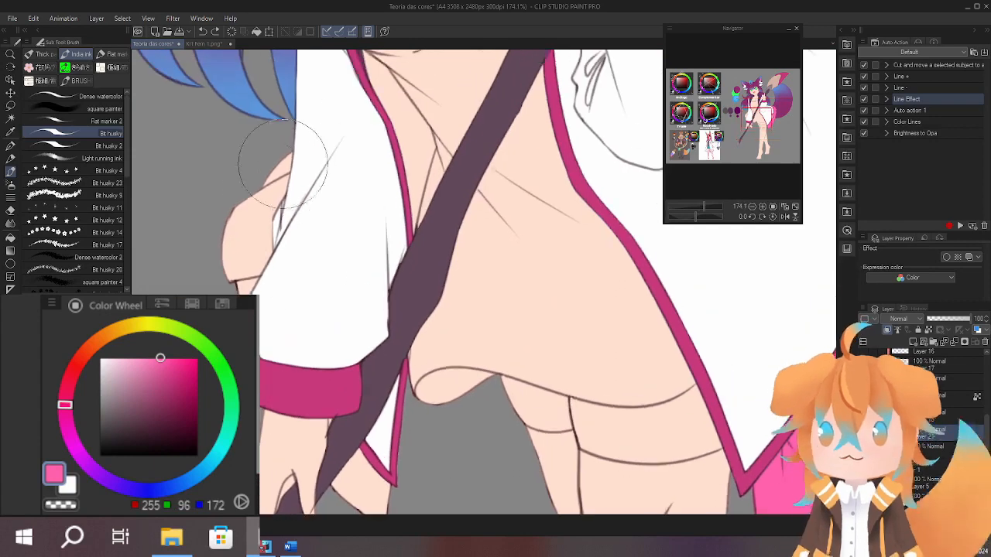
drag(255, 194, 263, 248)
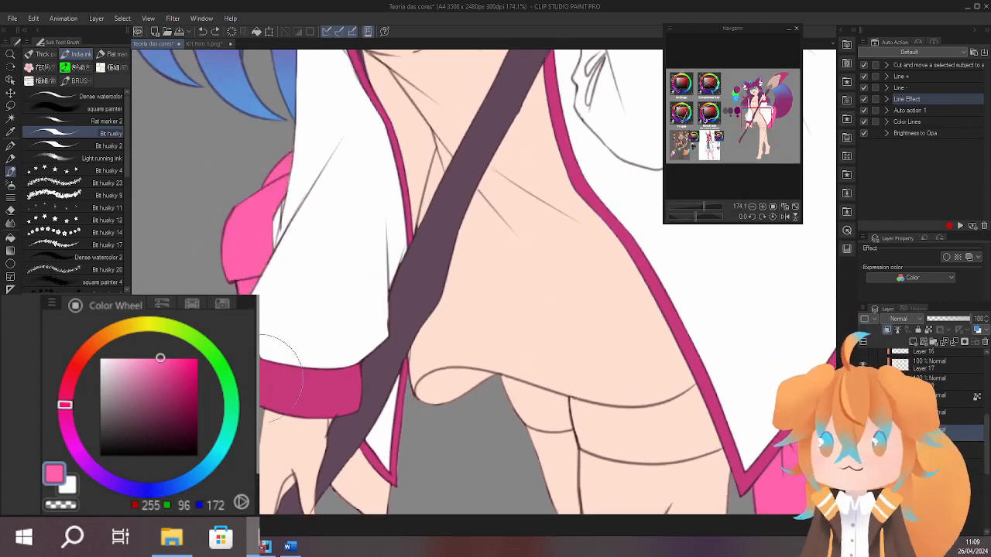
drag(346, 324, 332, 181)
drag(391, 175, 371, 126)
drag(308, 271, 301, 303)
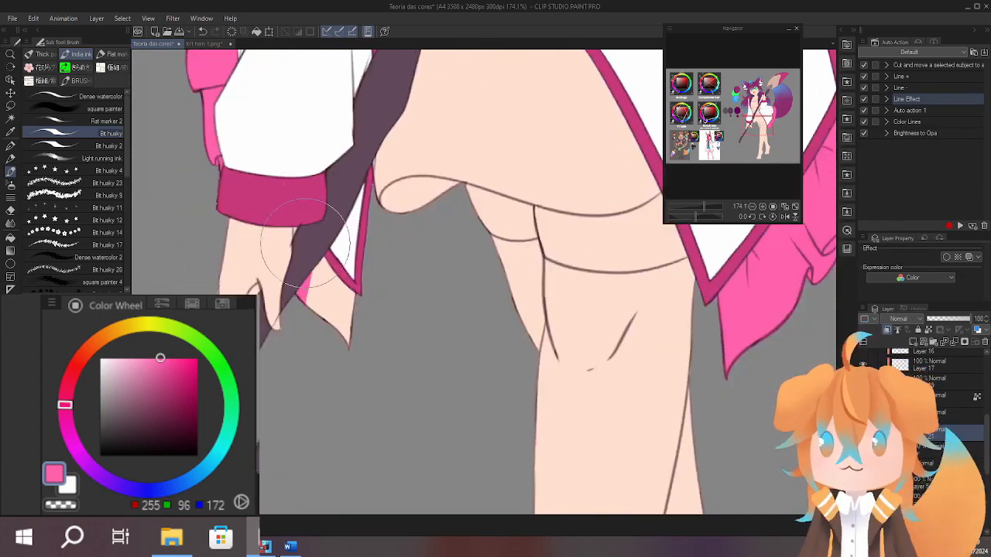
mouse_move(297, 250)
mouse_down()
mouse_move(309, 295)
mouse_move(338, 283)
mouse_up()
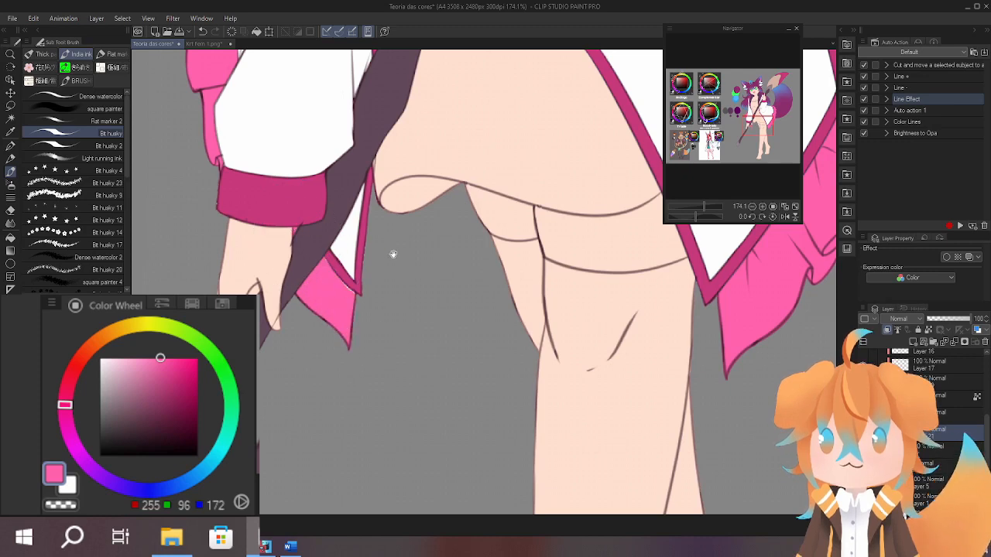
Sample the darker pink of the coat's trim (RGB 199, 56, 124) beside the ruffle.
drag(393, 254, 423, 436)
drag(540, 336, 497, 308)
drag(514, 300, 519, 240)
alt+click(555, 238)
alt+click(507, 325)
drag(462, 345, 455, 379)
alt+click(477, 364)
drag(475, 306, 472, 323)
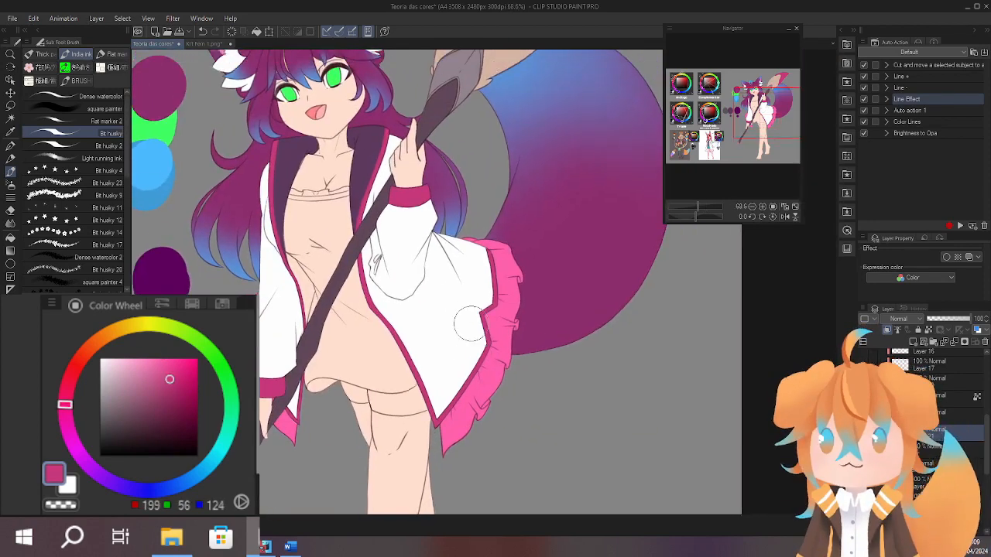
Try a lighter pink (RGB 255, 104, 176) and a warmer pink (RGB 255, 125, 158) on the hem ruffle, then resample its original pink.
alt+click(494, 370)
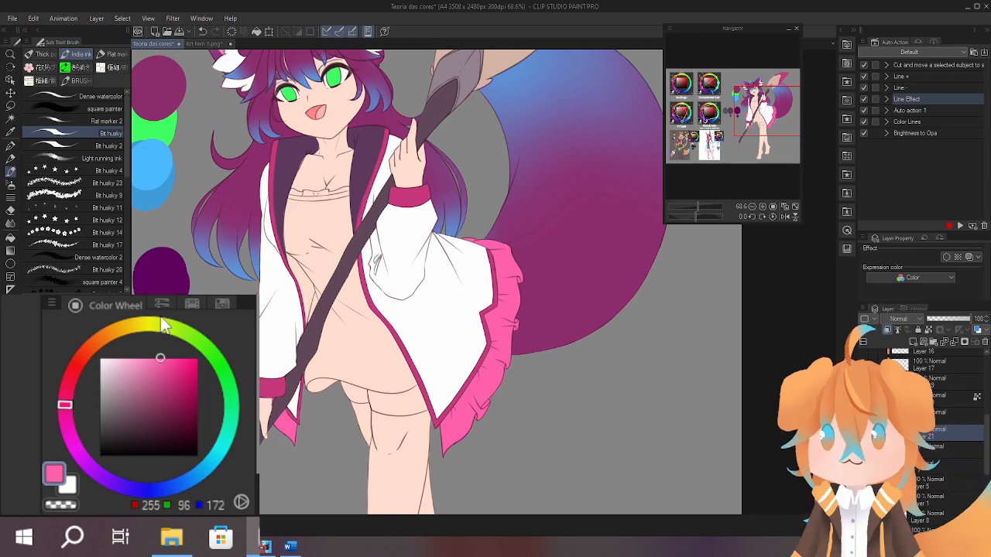
mouse_move(463, 233)
mouse_down()
mouse_move(487, 243)
mouse_move(475, 383)
mouse_move(487, 410)
mouse_move(455, 431)
mouse_up()
key(ctrl+z)
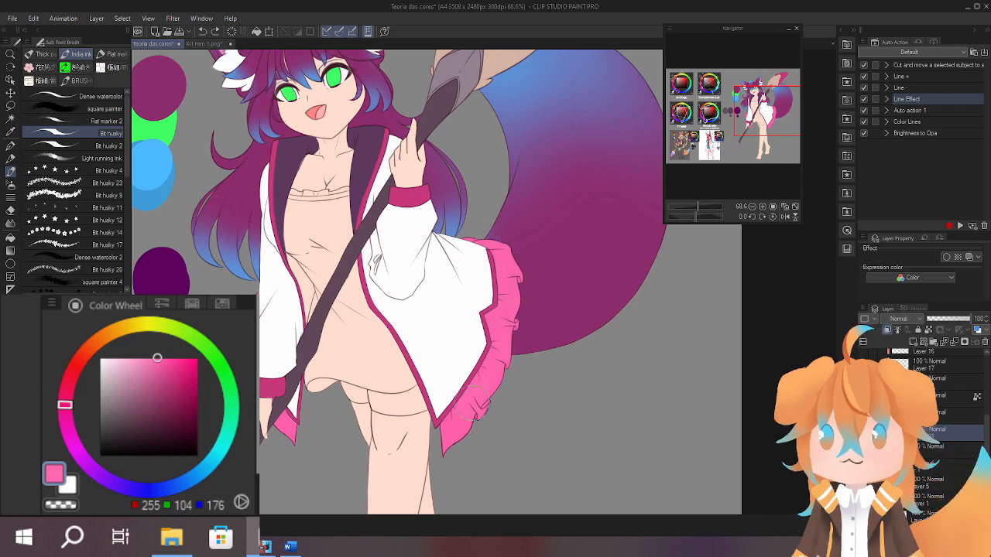
scroll(487, 395, up, 3)
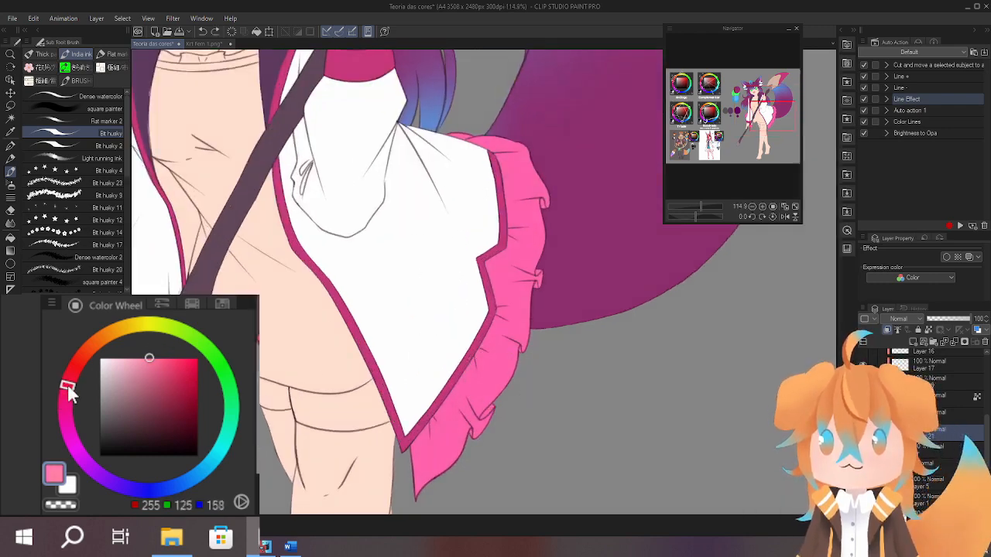
mouse_move(469, 138)
mouse_down()
mouse_move(527, 167)
mouse_move(534, 233)
mouse_move(445, 455)
mouse_up()
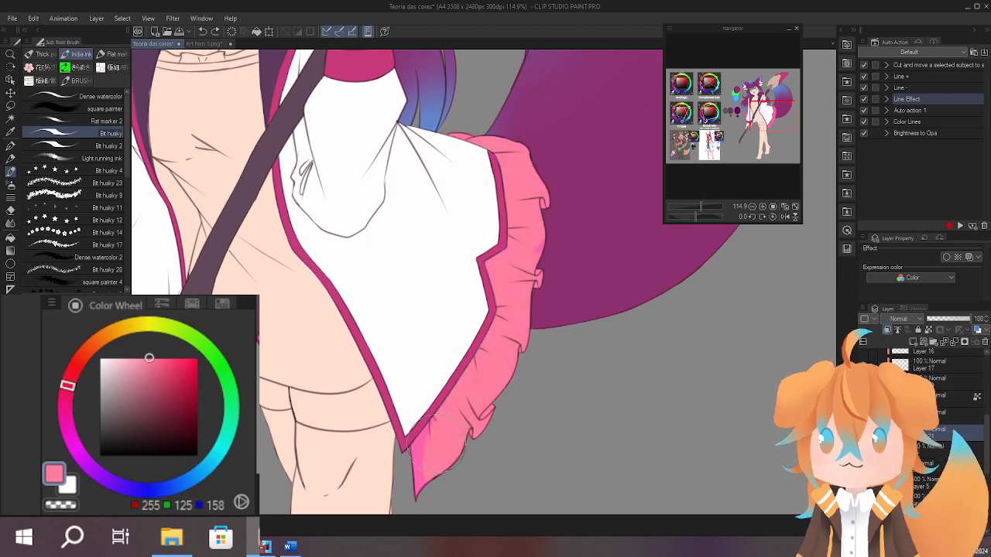
scroll(532, 256, down, 4)
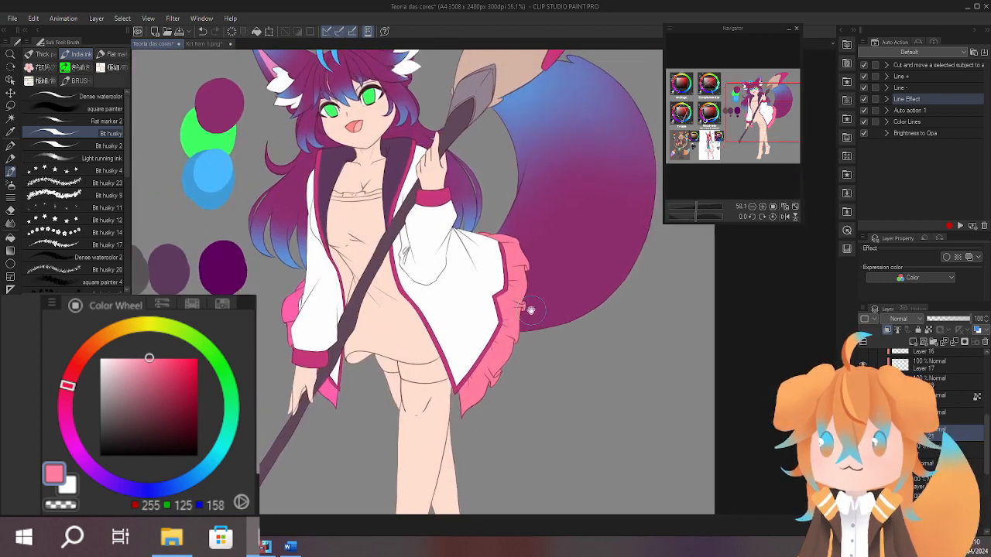
scroll(521, 320, up, 2)
key(ctrl+z)
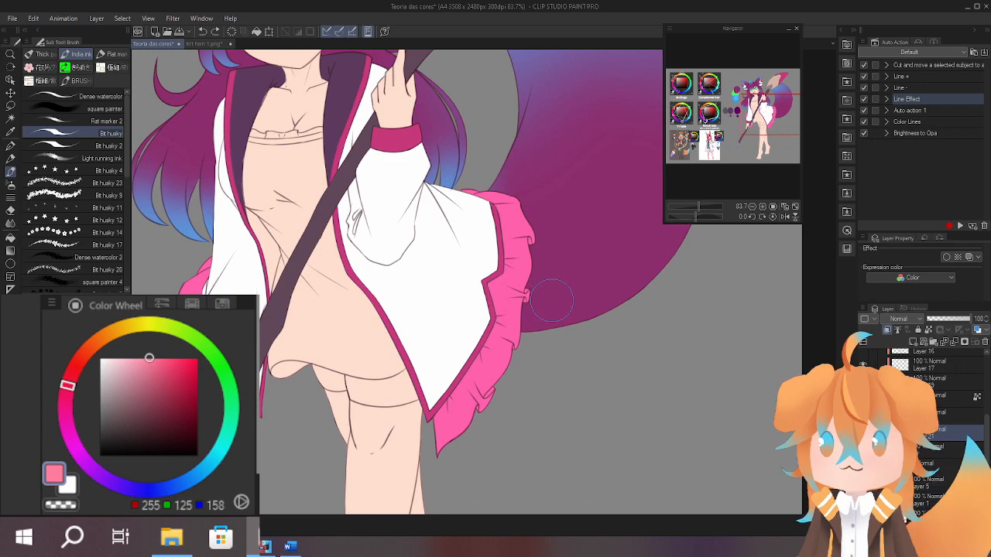
mouse_move(551, 302)
mouse_down()
mouse_move(581, 382)
mouse_move(590, 287)
mouse_up()
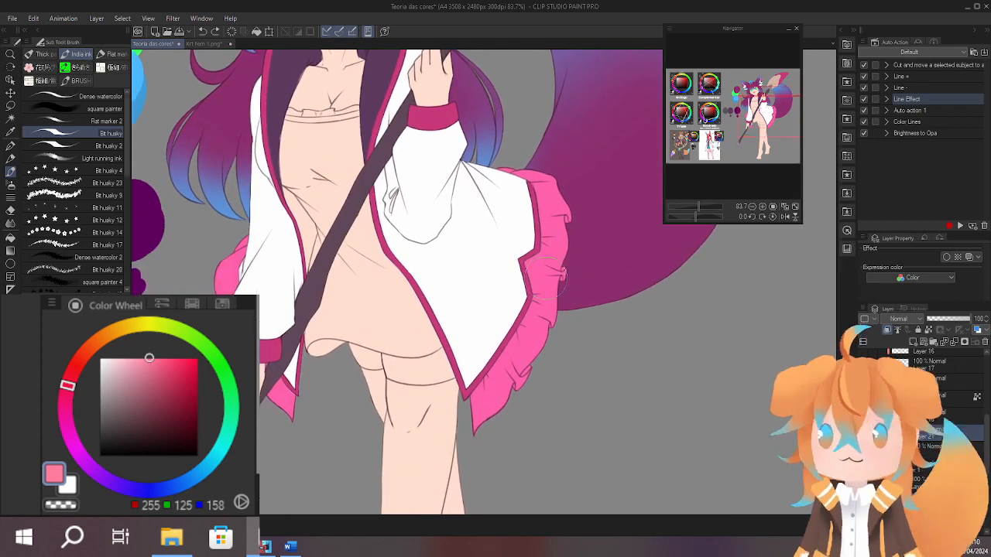
alt+click(564, 237)
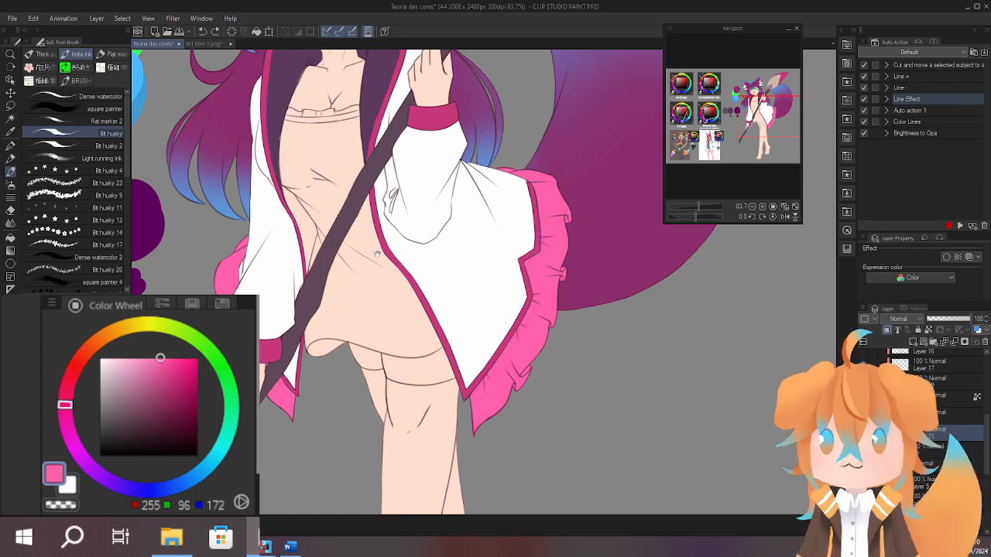
Sample the coat lining's dark purple (RGB 93, 57, 93) and fill the uncoloured lower piece of the lining above the staff.
drag(377, 254, 431, 337)
alt+click(348, 174)
ctrl+shift+click(345, 170)
drag(345, 170, 376, 158)
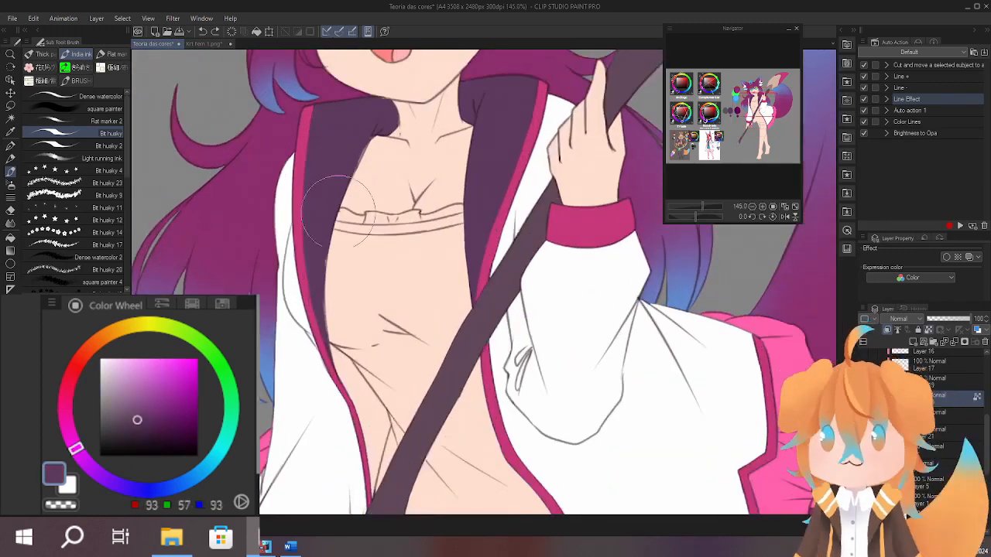
mouse_move(347, 440)
mouse_down()
mouse_move(343, 349)
mouse_move(372, 322)
mouse_up()
key(g)
drag(451, 325, 345, 316)
click(330, 340)
key(b)
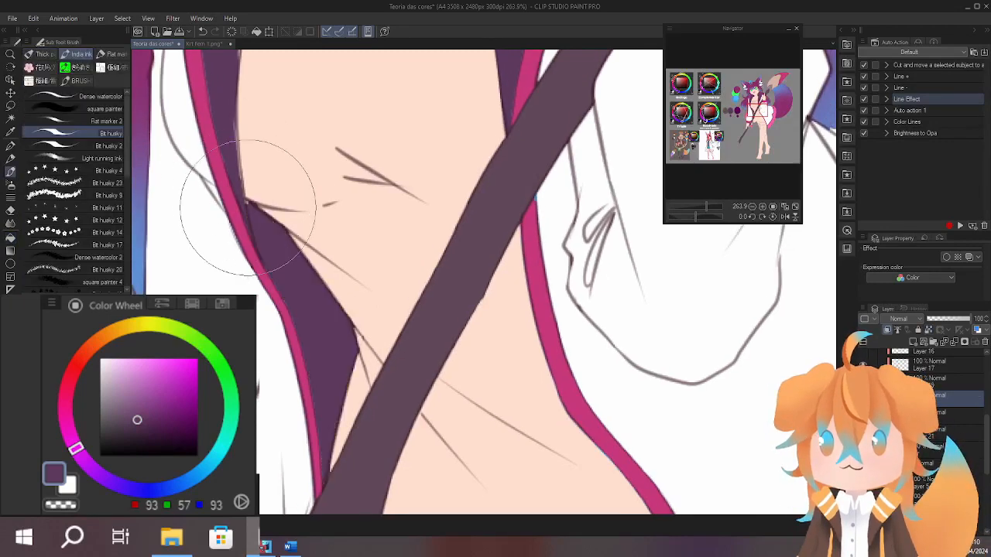
Examine the coat's dark lining up close around the torso and compare it with the whole character's colours.
scroll(213, 147, up, 3)
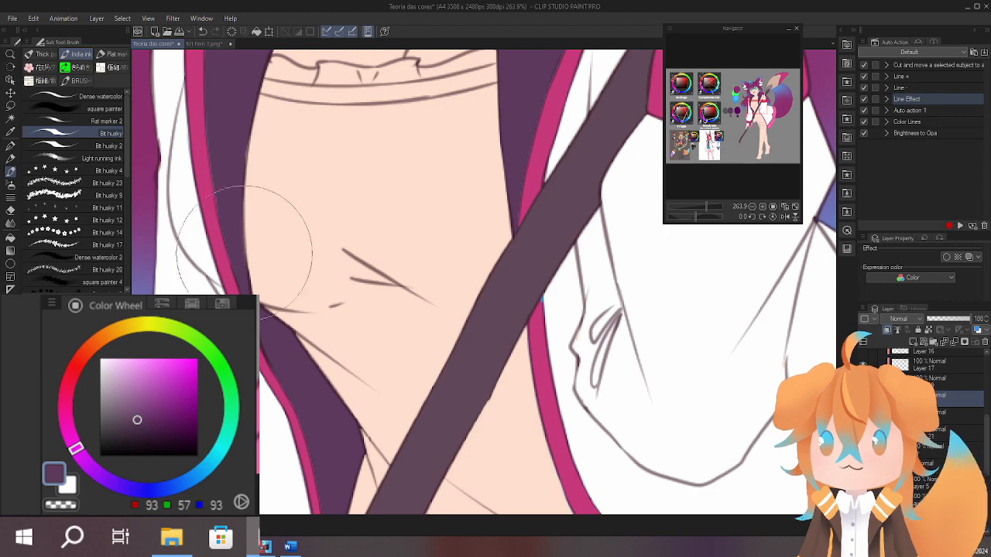
scroll(212, 147, up, 2)
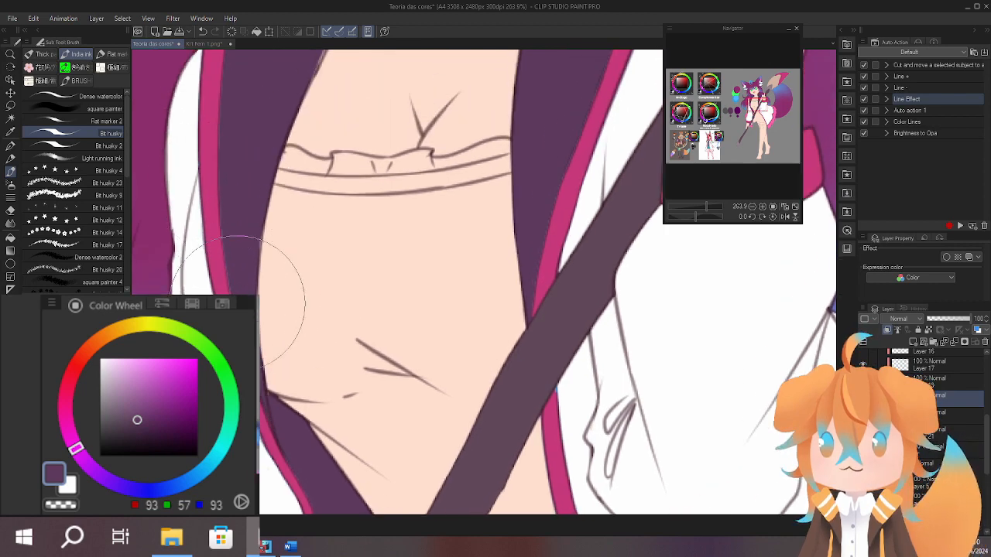
scroll(237, 182, down, 8)
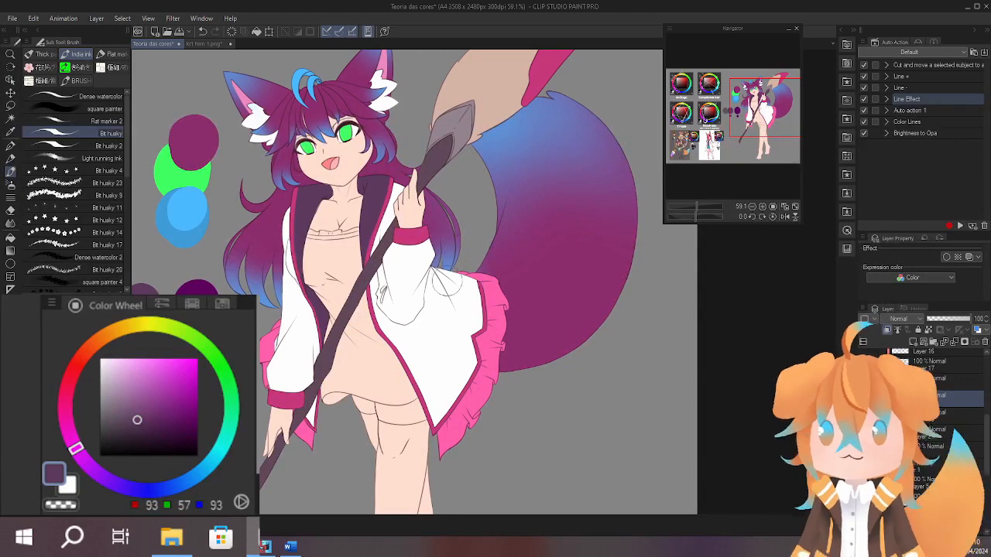
scroll(314, 232, up, 7)
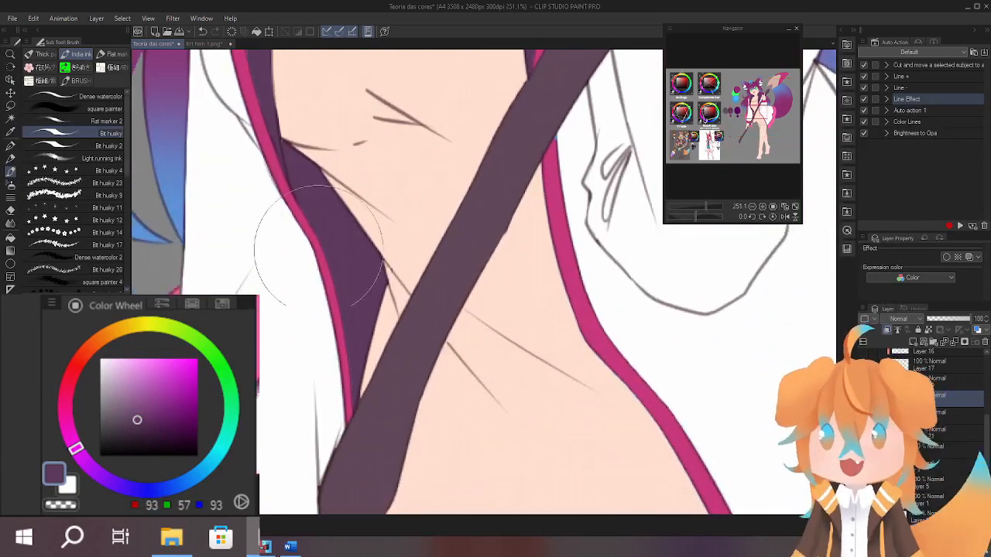
scroll(356, 241, up, 13)
scroll(350, 387, down, 9)
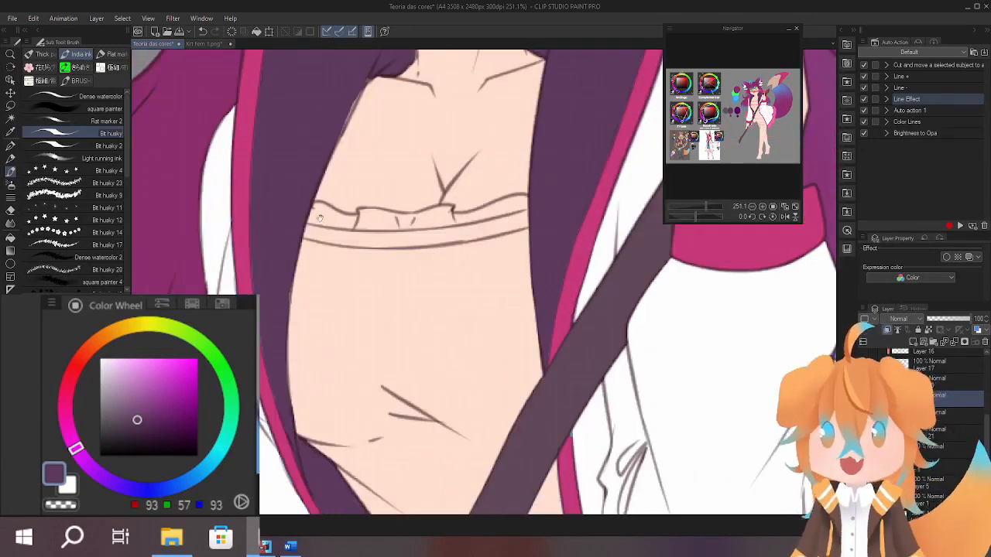
scroll(327, 270, down, 7)
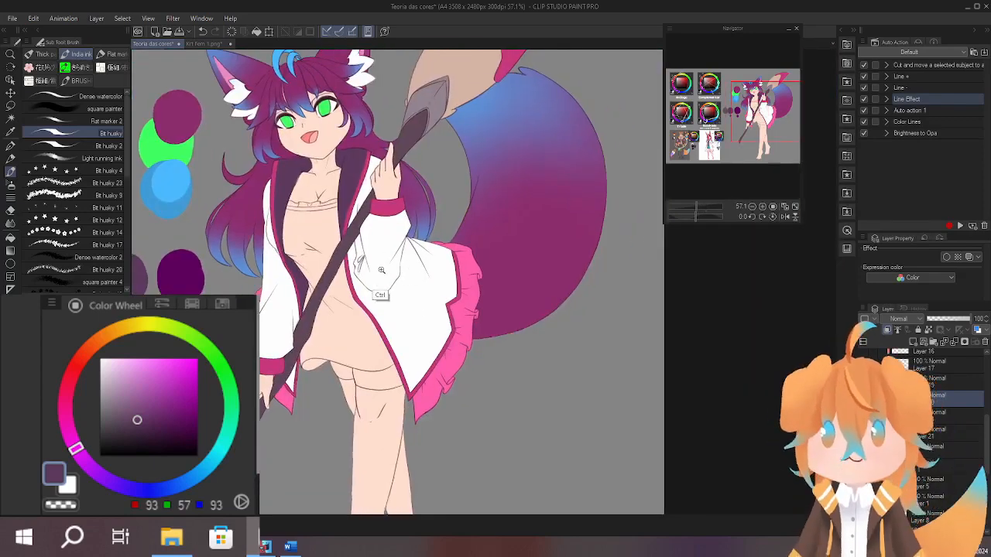
scroll(434, 279, up, 3)
drag(434, 279, 483, 279)
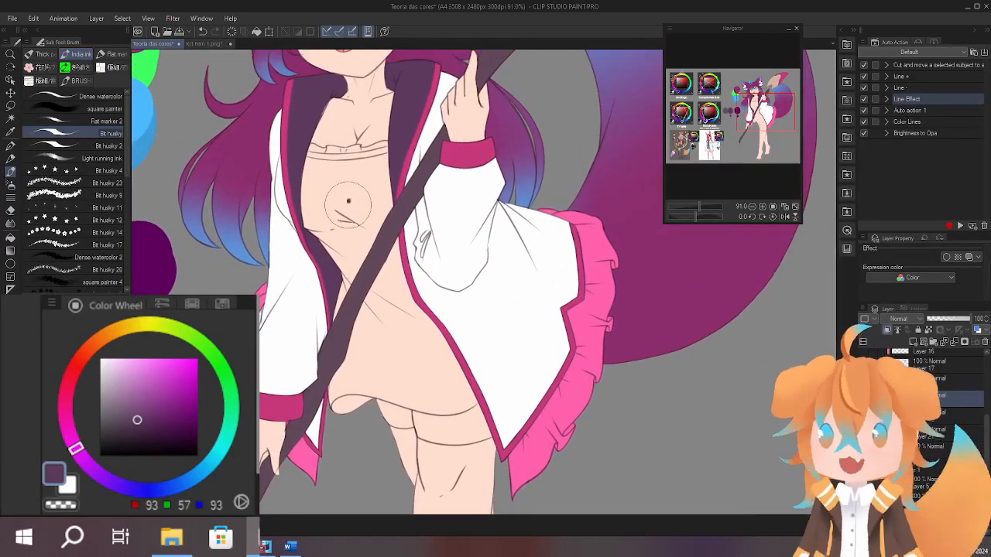
Try the staff's dark purple-grey (RGB 96, 72, 88) on the dress and undo the test dab.
drag(370, 216, 370, 262)
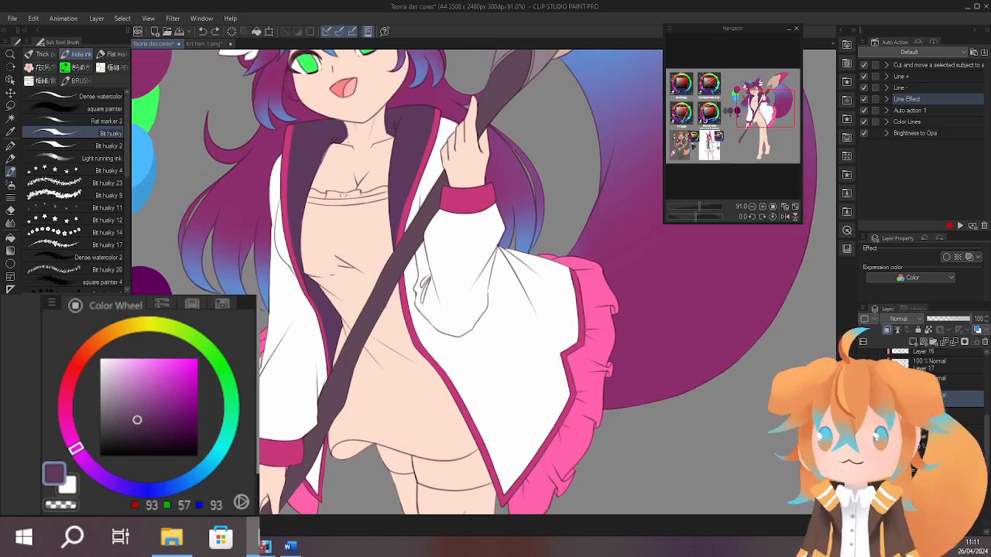
drag(466, 262, 475, 317)
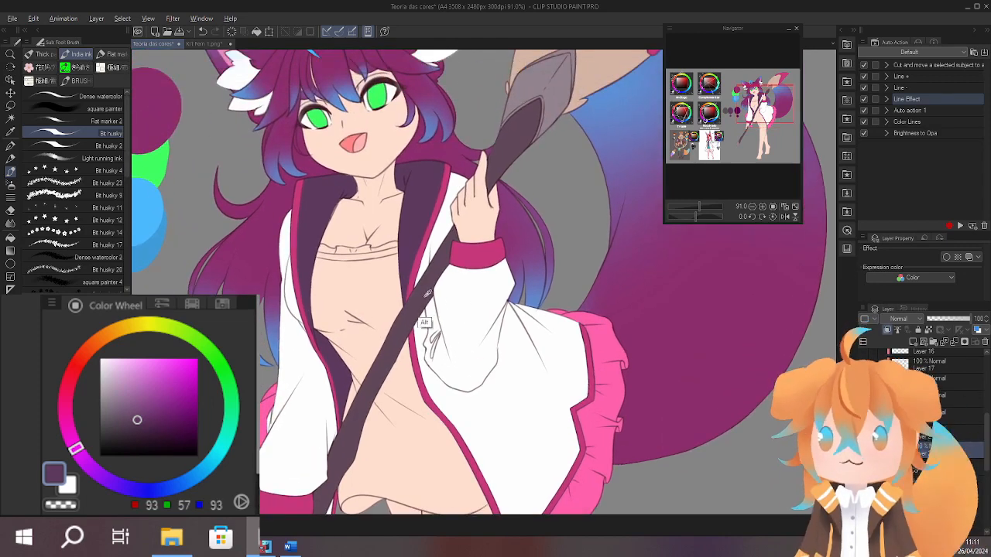
drag(349, 339, 375, 335)
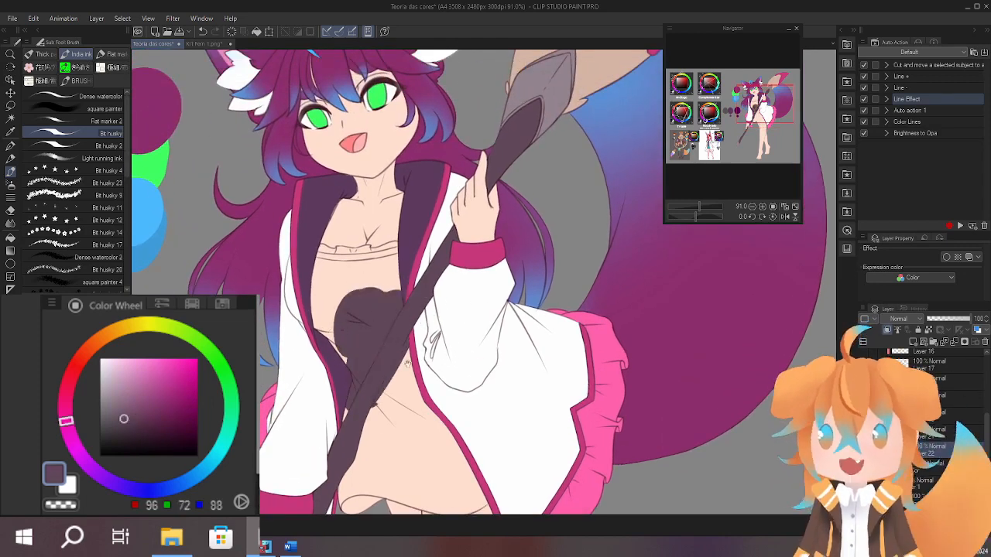
mouse_move(408, 364)
mouse_down()
mouse_move(462, 270)
mouse_move(451, 271)
mouse_move(514, 226)
mouse_move(524, 395)
mouse_move(510, 288)
mouse_up()
key(ctrl+z)
Sample the coat trim's dark pink (RGB 199, 56, 124) and paint the dress's bodice with it up to the neckline band.
alt+click(456, 387)
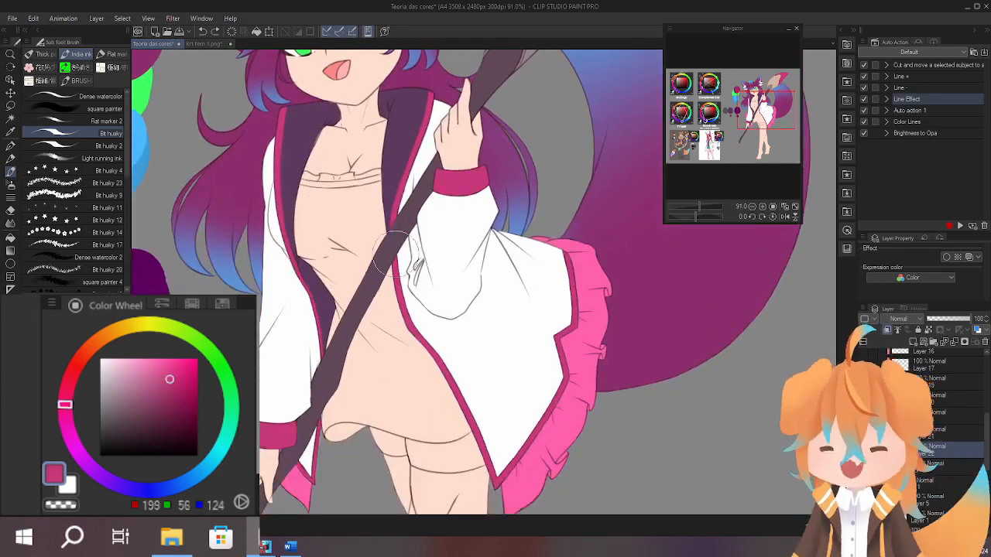
drag(375, 267, 354, 241)
mouse_move(341, 197)
mouse_down()
mouse_move(383, 177)
mouse_move(460, 174)
mouse_move(476, 271)
mouse_up()
mouse_move(517, 198)
mouse_down()
mouse_move(476, 222)
mouse_move(484, 185)
mouse_up()
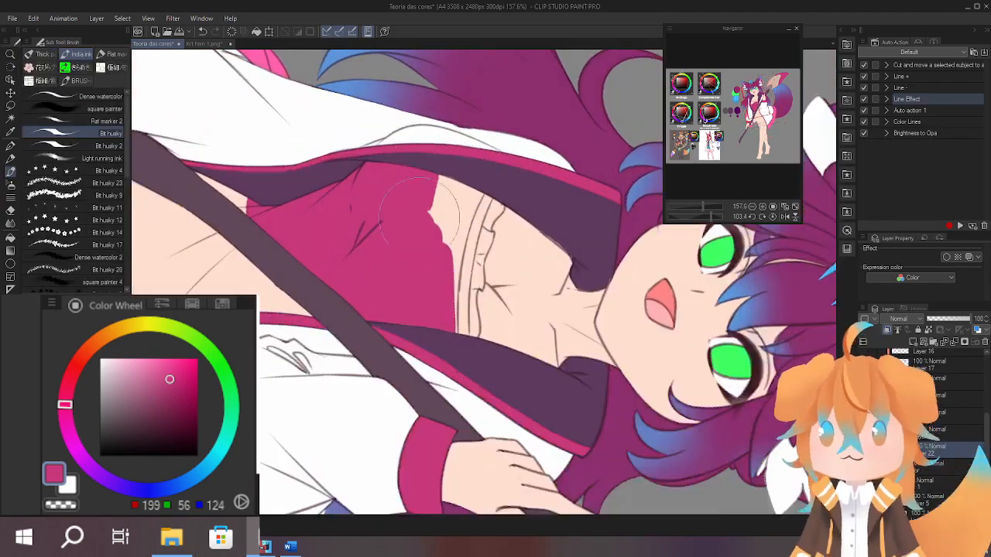
mouse_move(421, 211)
mouse_down()
mouse_move(454, 274)
mouse_move(455, 318)
mouse_move(472, 225)
mouse_move(474, 321)
mouse_up()
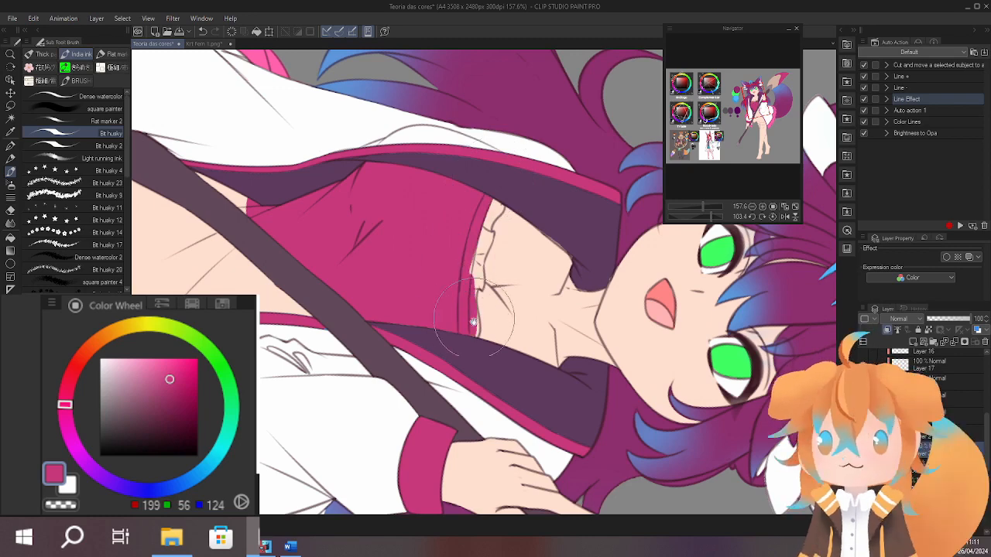
Paint the small frill along the dress's neckline with the same dark pink, keeping within the line art.
scroll(473, 321, up, 2)
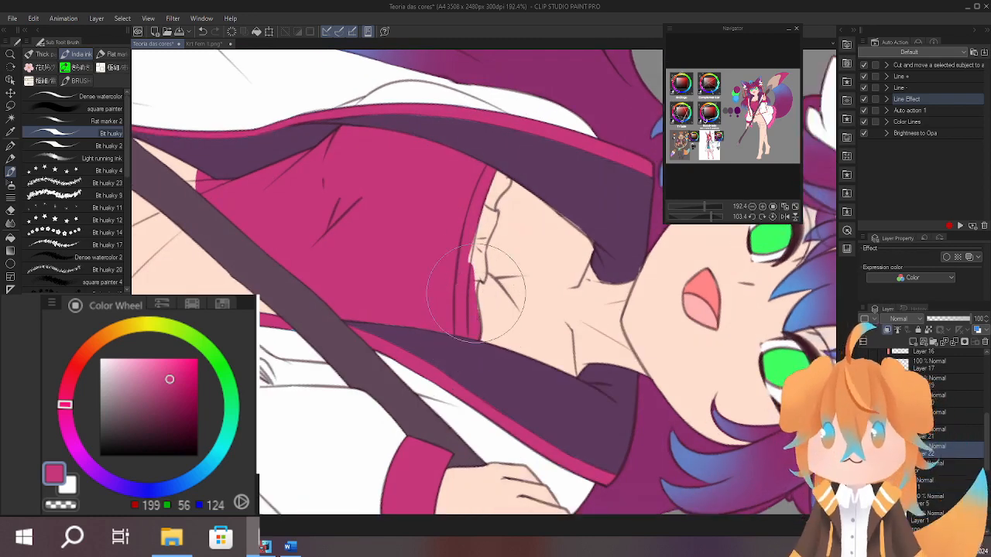
scroll(476, 293, up, 1)
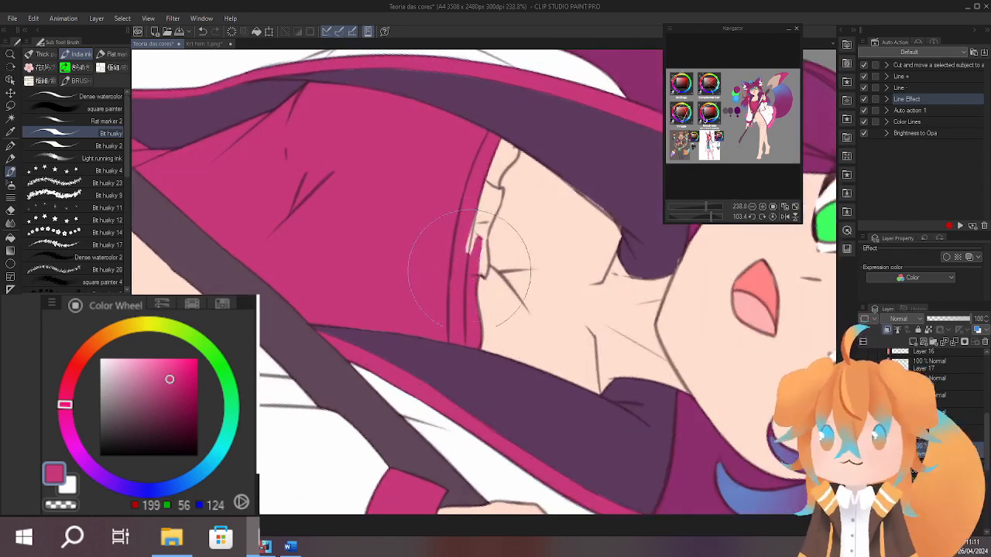
mouse_move(468, 267)
mouse_down()
mouse_move(482, 137)
mouse_move(519, 137)
mouse_move(510, 158)
mouse_up()
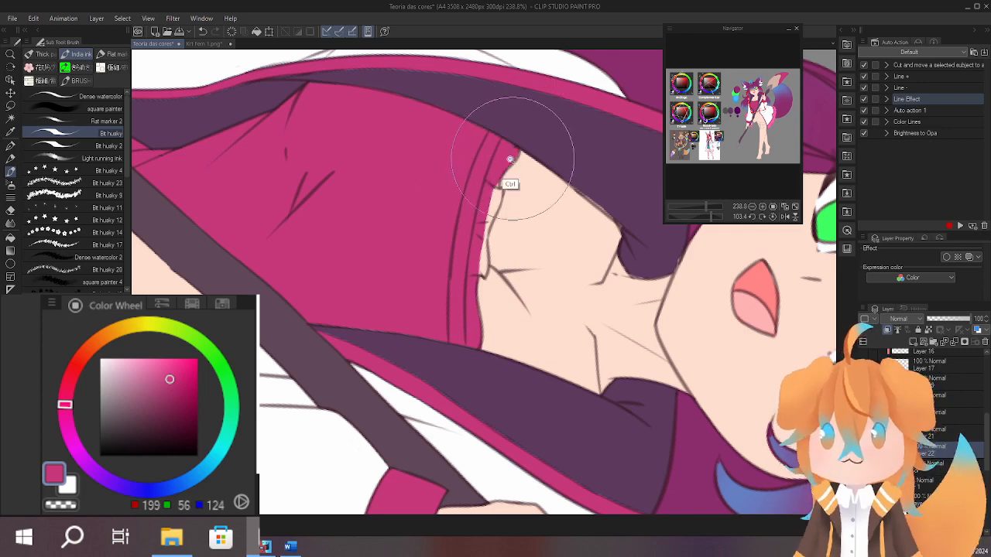
scroll(510, 159, up, 2)
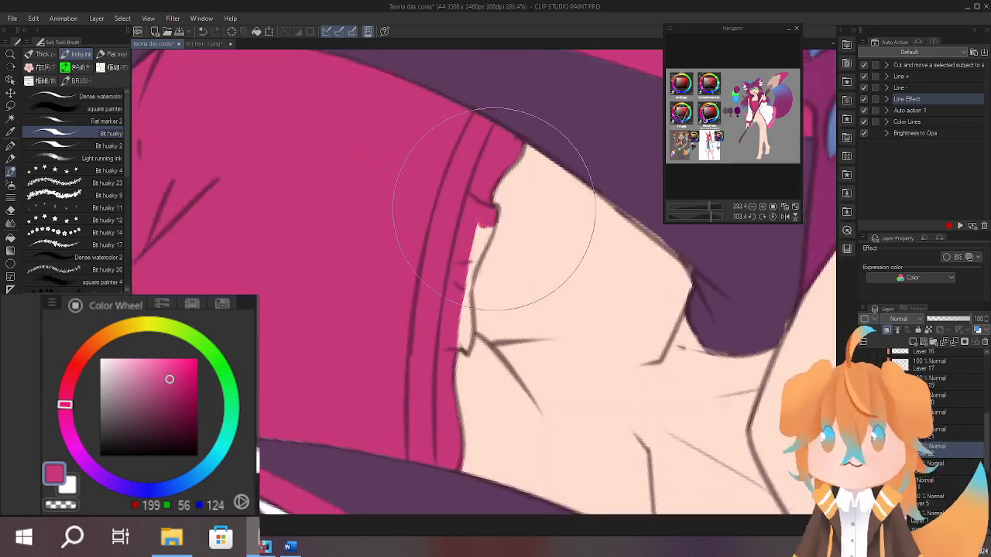
mouse_move(494, 209)
mouse_down()
mouse_move(467, 254)
mouse_move(481, 205)
mouse_up()
mouse_move(464, 244)
mouse_down()
mouse_move(471, 267)
mouse_move(475, 253)
mouse_up()
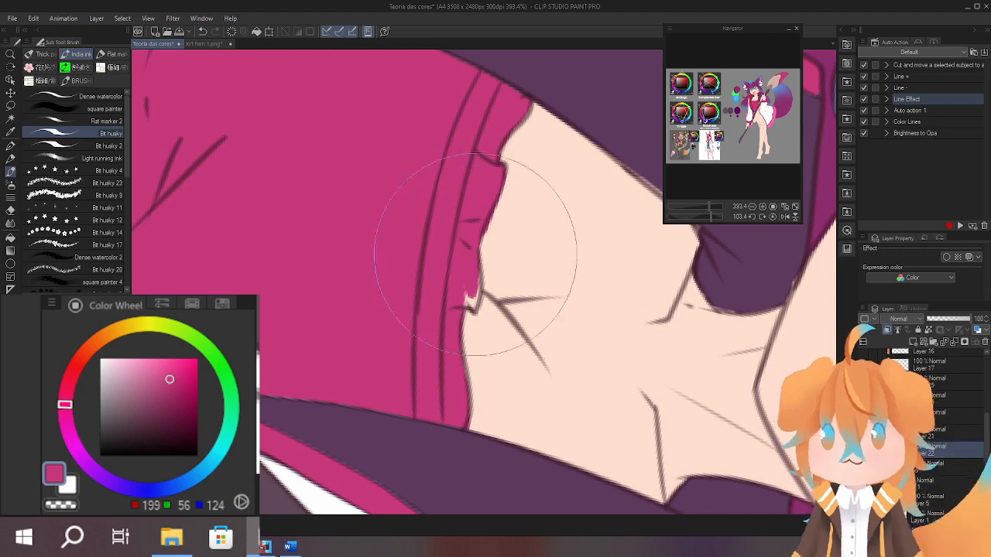
Paint the dress's skirt below the staff dark pink, including the hem and its folded corner.
scroll(453, 276, down, 5)
scroll(423, 288, up, 1)
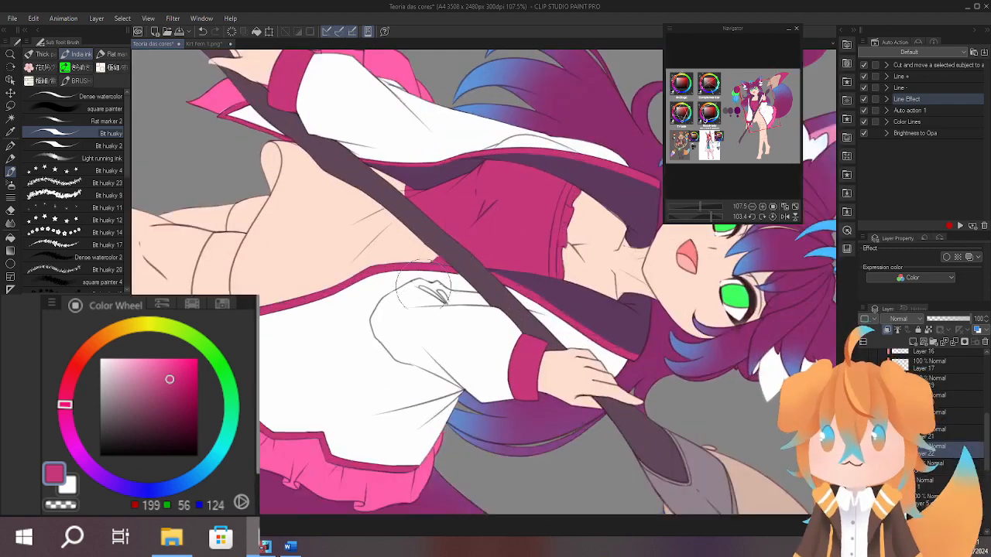
mouse_move(418, 267)
mouse_down()
mouse_move(349, 267)
mouse_move(376, 194)
mouse_move(301, 275)
mouse_up()
scroll(269, 255, up, 2)
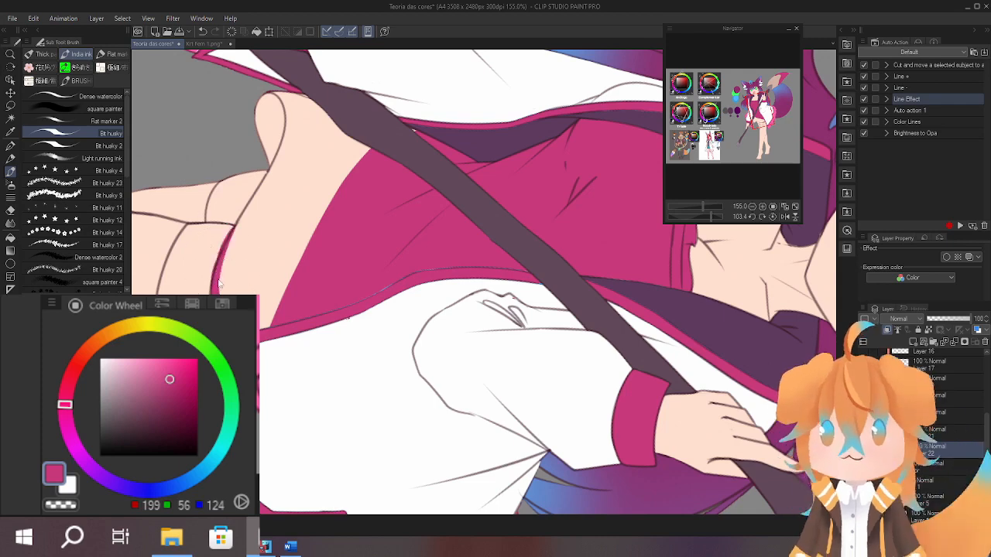
mouse_move(256, 193)
mouse_down()
mouse_move(286, 128)
mouse_move(263, 226)
mouse_move(263, 147)
mouse_move(266, 162)
mouse_move(254, 161)
mouse_move(294, 151)
mouse_move(299, 184)
mouse_move(364, 192)
mouse_up()
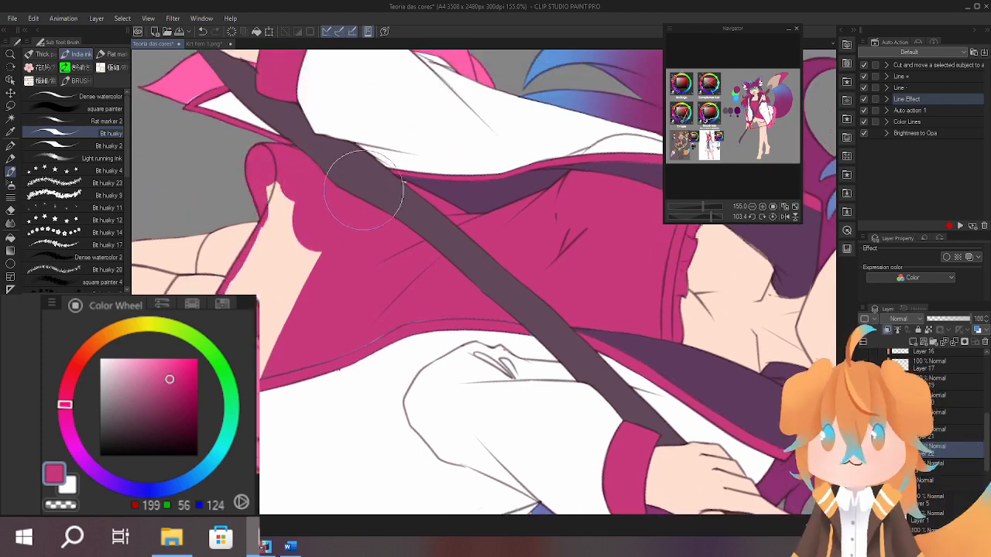
mouse_move(263, 182)
mouse_down()
mouse_move(283, 205)
mouse_move(315, 202)
mouse_move(270, 294)
mouse_move(280, 224)
mouse_move(267, 255)
mouse_up()
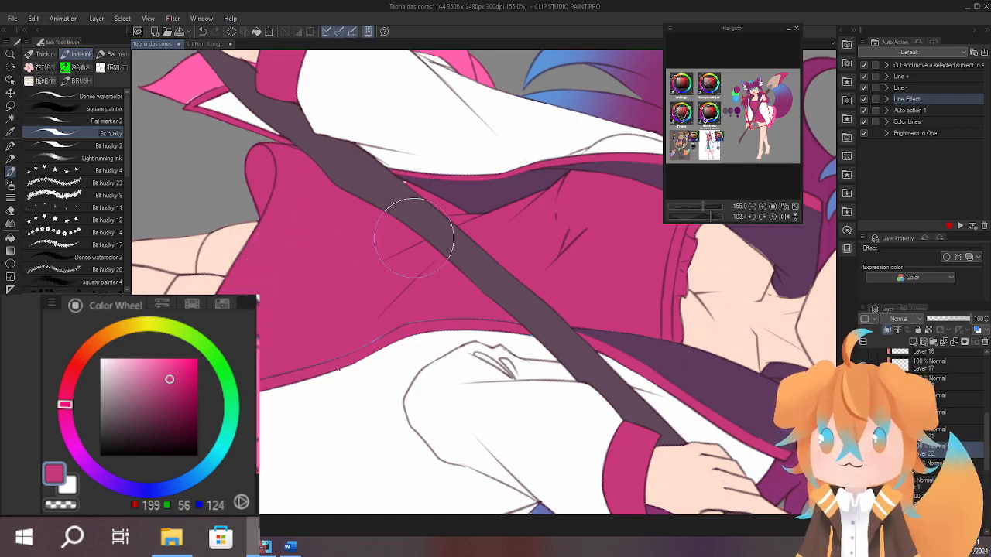
Reset the canvas rotation to upright and hide the layer with the dress's pink colour.
key(r)
mouse_move(514, 192)
mouse_down()
mouse_move(354, 271)
mouse_move(383, 220)
mouse_up()
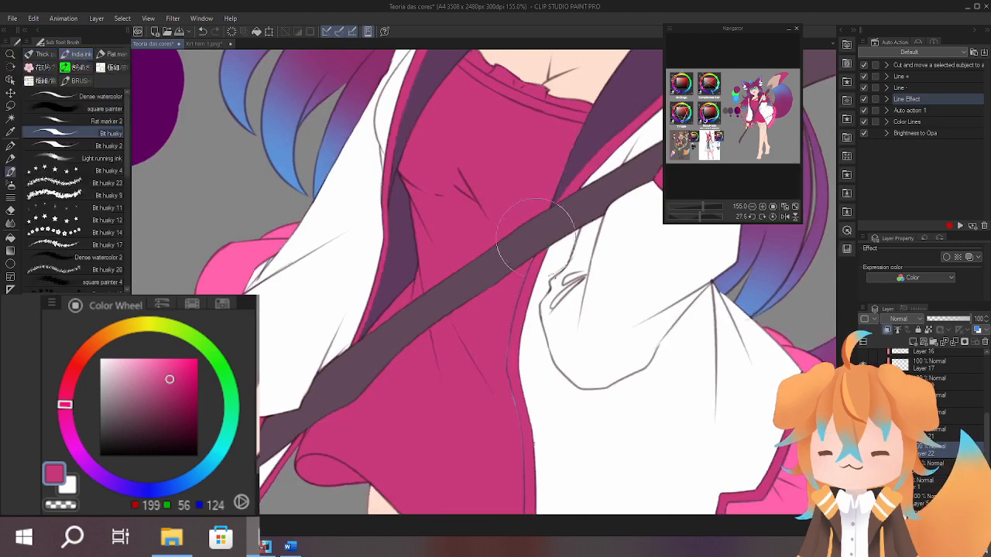
scroll(534, 372, down, 4)
drag(503, 263, 484, 297)
click(772, 217)
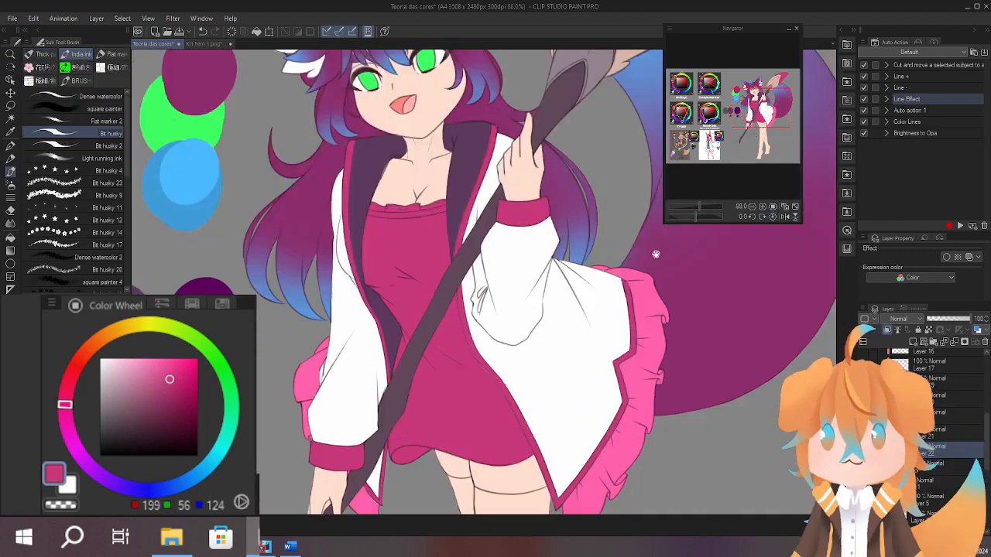
drag(655, 254, 585, 263)
click(864, 450)
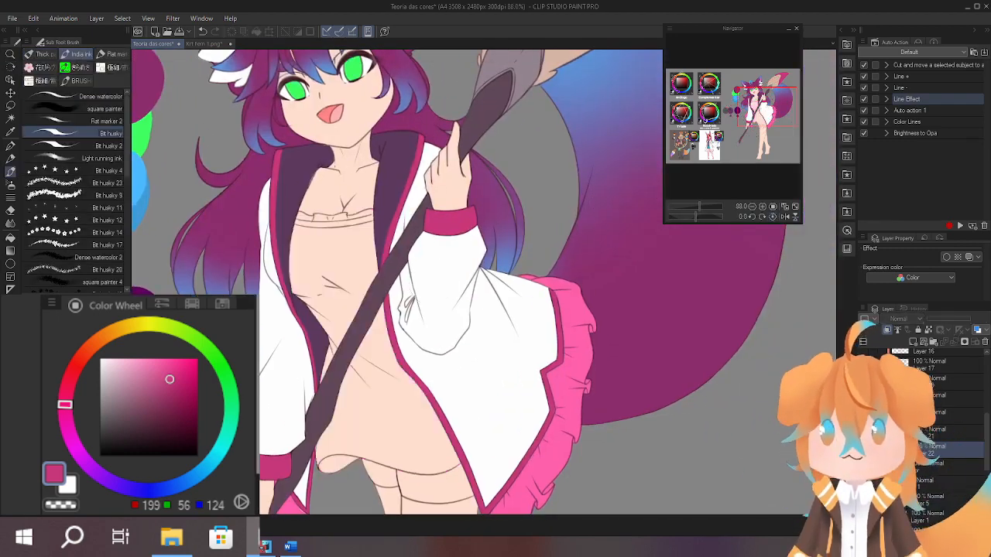
Show the dress layer again and shift its colour to hue -13, saturation -19 and luminosity 31.
click(863, 450)
key(ctrl+u)
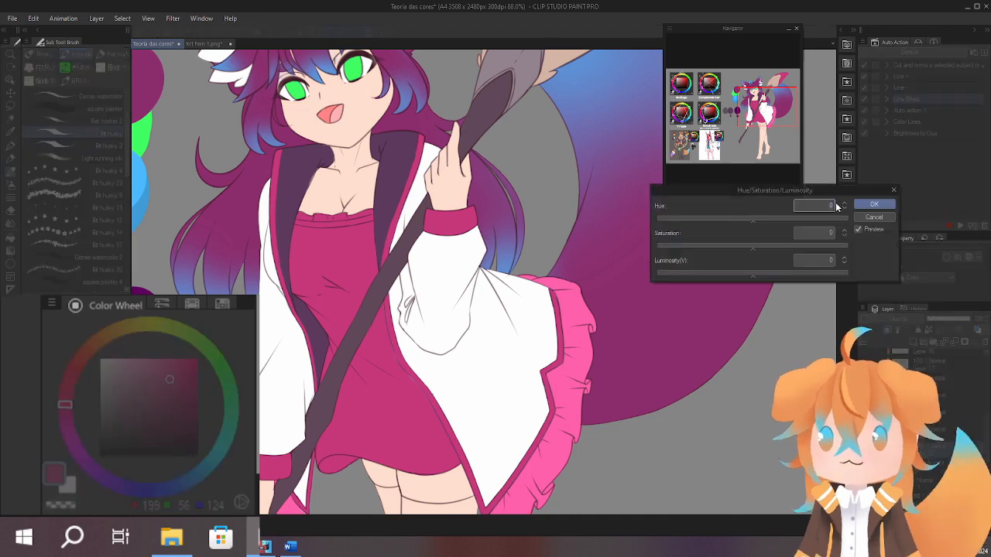
click(767, 276)
mouse_move(661, 360)
mouse_down()
mouse_move(679, 274)
mouse_move(659, 367)
mouse_up()
mouse_move(747, 223)
mouse_down()
mouse_move(764, 222)
mouse_move(750, 223)
mouse_up()
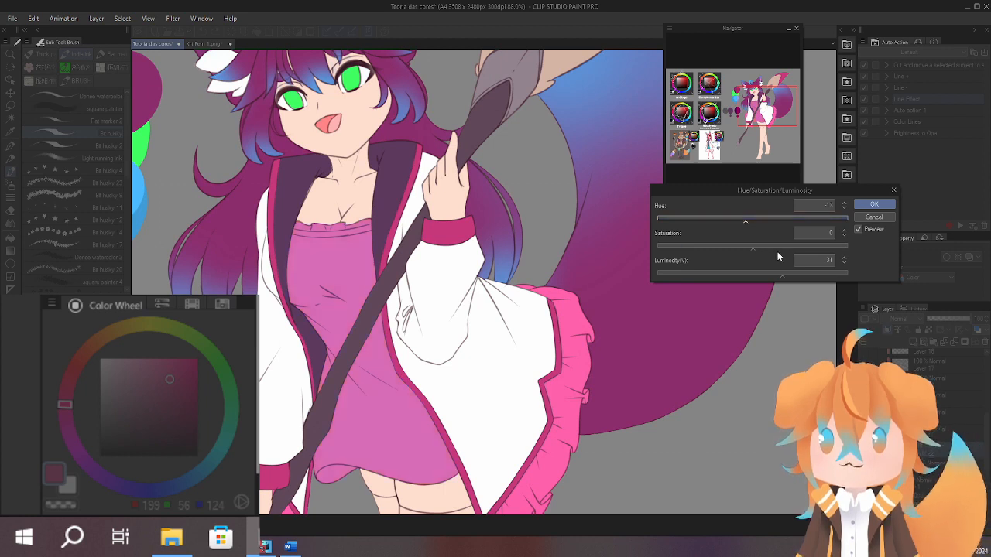
click(774, 245)
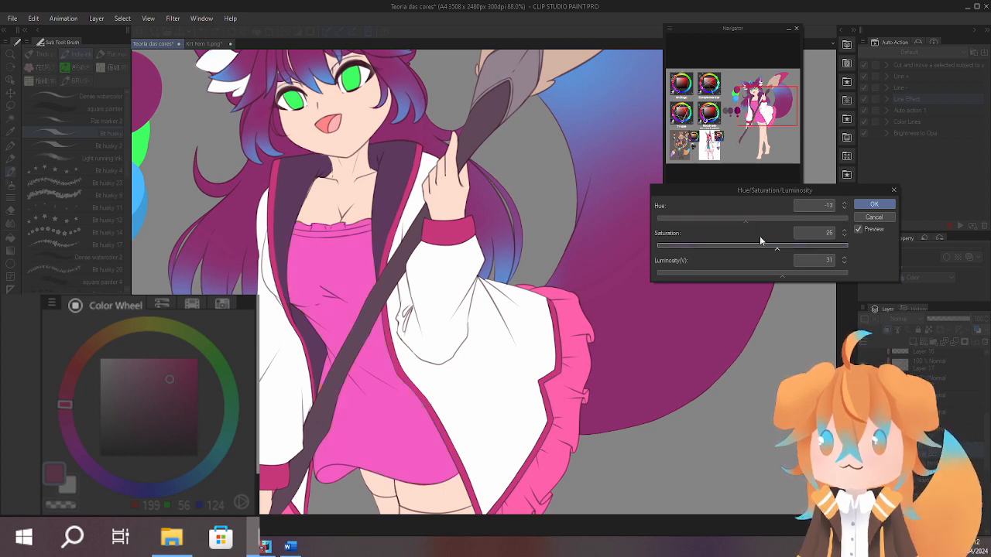
drag(746, 251, 744, 248)
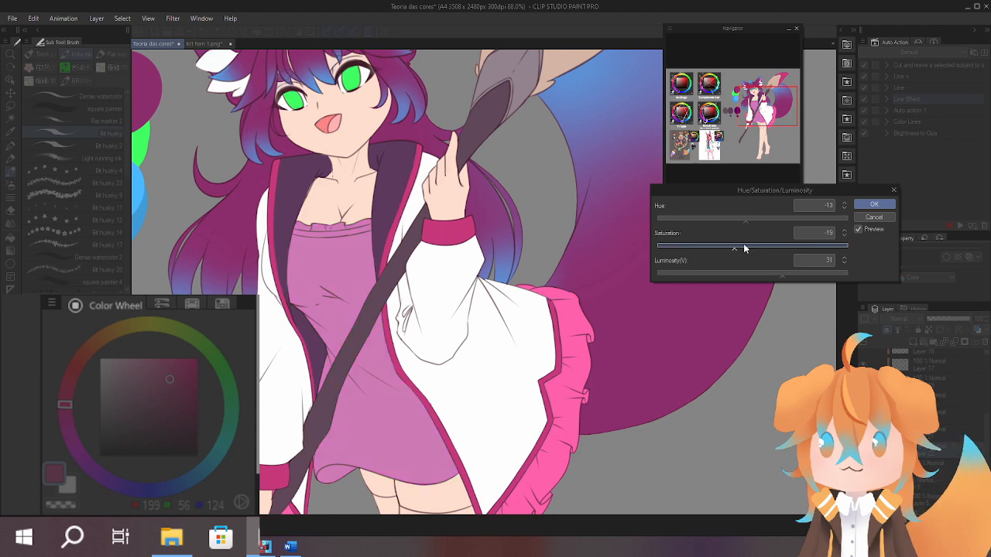
drag(610, 338, 612, 232)
drag(462, 277, 454, 371)
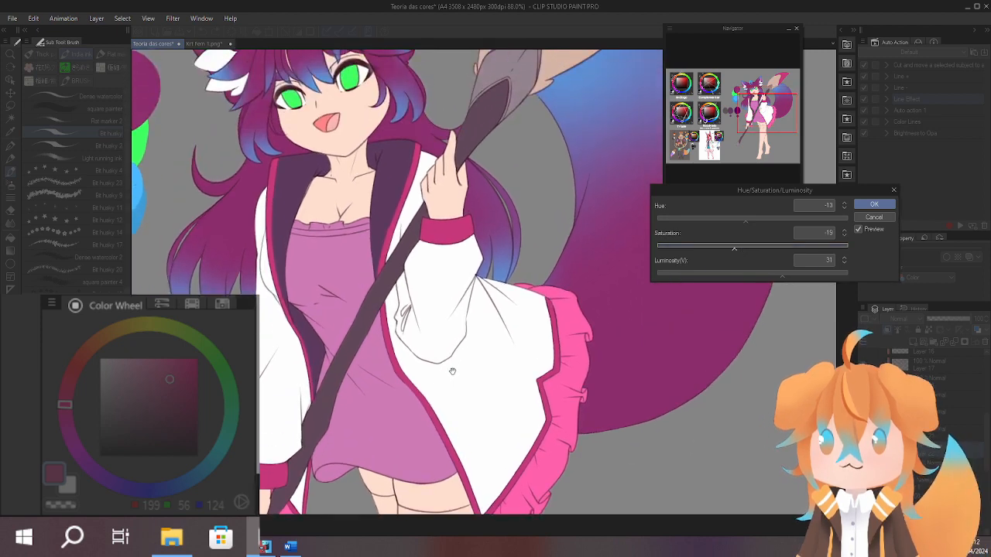
mouse_move(507, 332)
mouse_down()
mouse_move(464, 326)
mouse_move(490, 303)
mouse_move(496, 340)
mouse_up()
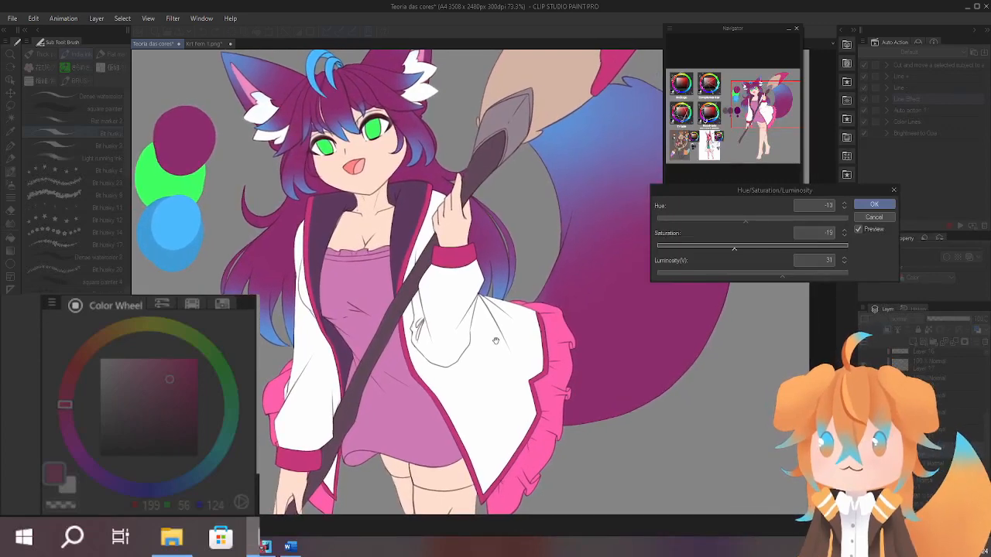
click(873, 205)
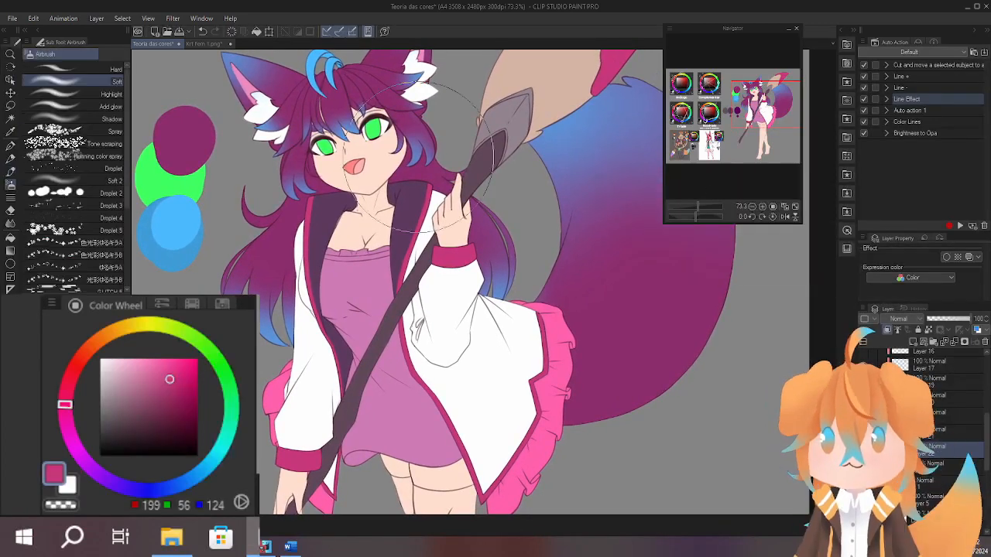
Sample the hair's purple (RGB 140, 45, 108) and paint over the whole dress with it.
alt+click(353, 89)
key(b)
mouse_move(453, 300)
mouse_down()
mouse_move(480, 217)
mouse_move(444, 259)
mouse_up()
key(b)
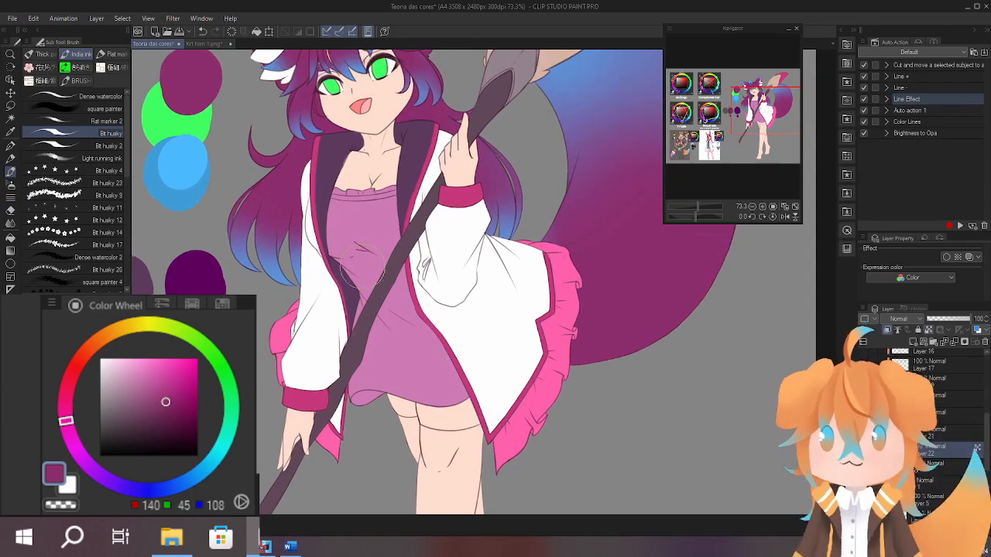
mouse_move(341, 182)
mouse_down()
mouse_move(356, 248)
mouse_move(420, 277)
mouse_move(457, 340)
mouse_up()
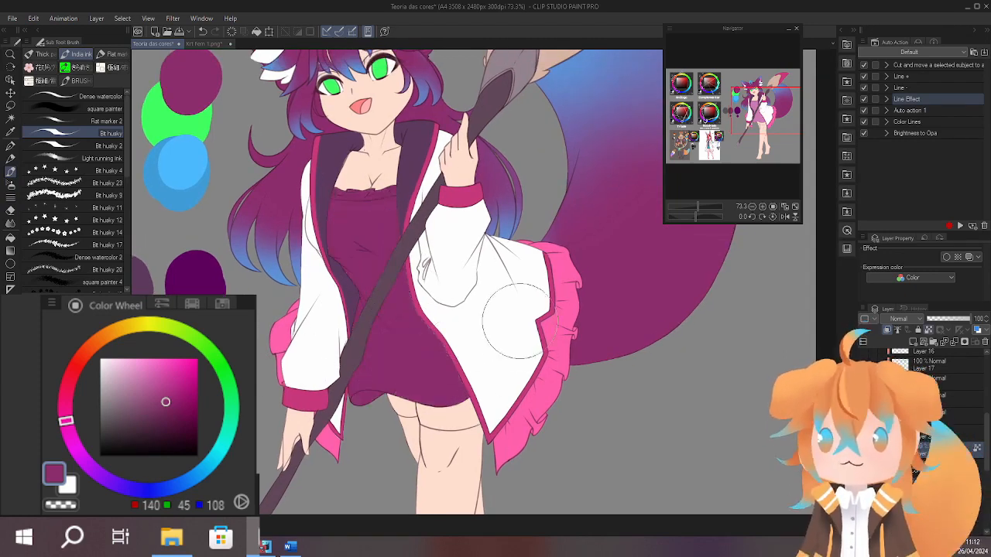
Try lighter purples on the dress, first RGB 156, 69, 127 and a more saturated RGB 196, 64, 152 on the bodice.
mouse_move(531, 231)
mouse_down()
mouse_move(517, 329)
mouse_move(518, 293)
mouse_up()
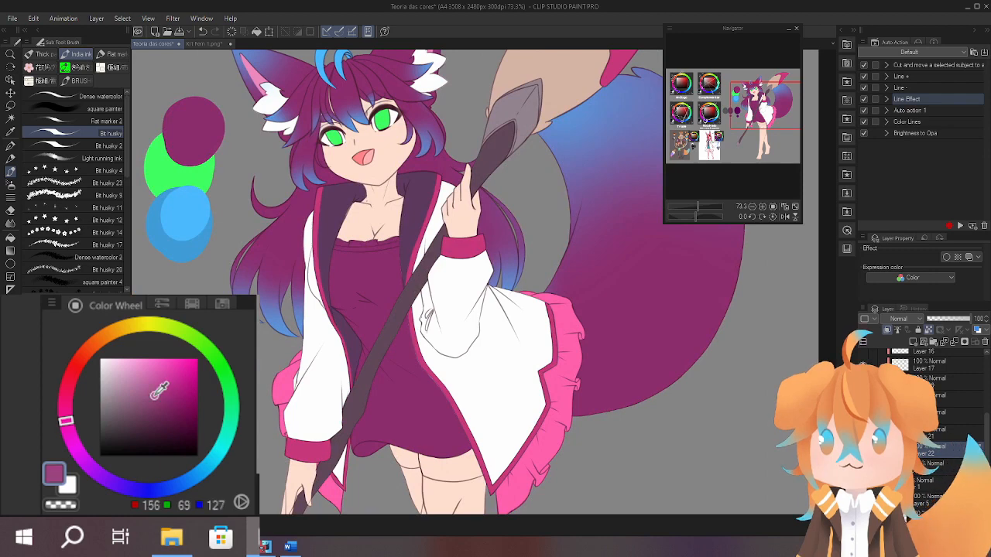
mouse_move(380, 246)
mouse_down()
mouse_move(353, 462)
mouse_move(437, 451)
mouse_up()
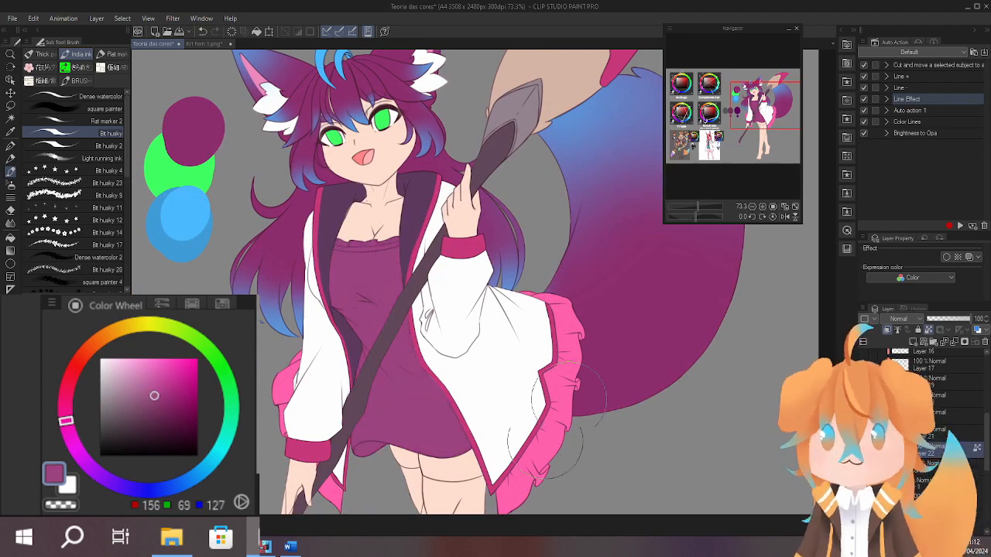
mouse_move(572, 373)
mouse_down()
mouse_move(550, 234)
mouse_move(556, 360)
mouse_up()
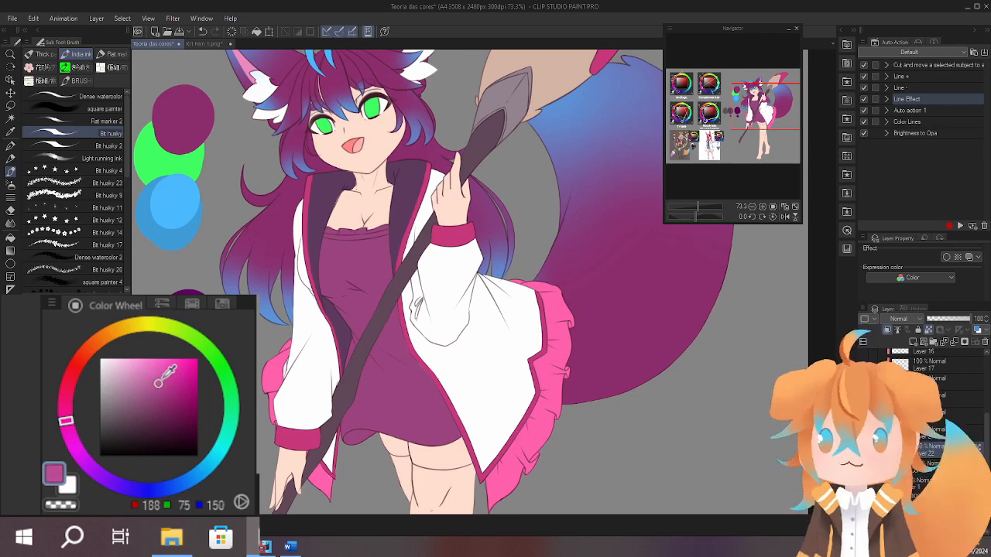
mouse_move(355, 265)
mouse_down()
mouse_move(418, 367)
mouse_move(426, 411)
mouse_move(412, 356)
mouse_up()
key(ctrl+z)
alt+click(412, 356)
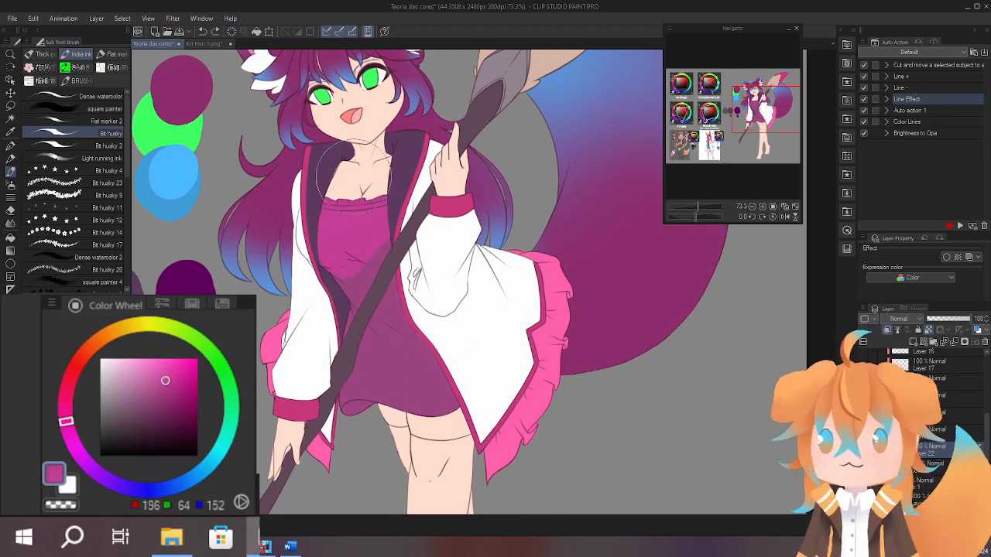
Soften the dress colour to RGB 188, 86, 154, judging it against the full figure.
scroll(496, 387, down, 5)
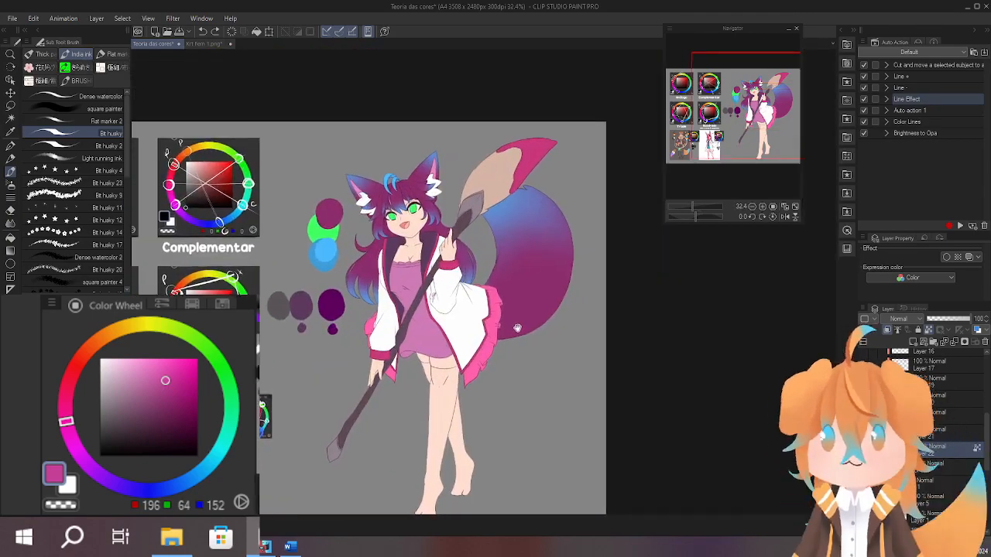
drag(517, 328, 514, 271)
scroll(464, 263, up, 5)
click(153, 380)
click(142, 381)
scroll(434, 263, down, 3)
click(152, 383)
scroll(496, 309, down, 3)
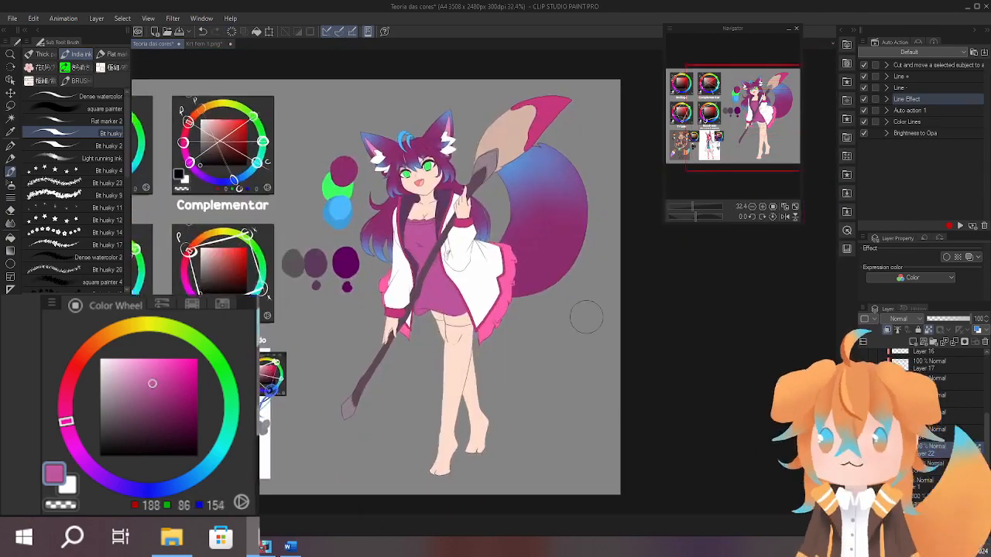
Try the coat frill's light pink (RGB 255, 117, 183) as the fill for the entire dress.
scroll(585, 317, down, 1)
scroll(541, 294, up, 3)
alt+click(507, 302)
key(alt+Delete)
scroll(541, 276, down, 3)
scroll(582, 317, down, 3)
scroll(581, 316, up, 2)
drag(672, 286, 576, 294)
scroll(496, 294, up, 4)
click(140, 358)
click(152, 358)
scroll(536, 278, down, 4)
scroll(611, 287, up, 4)
drag(593, 336, 594, 347)
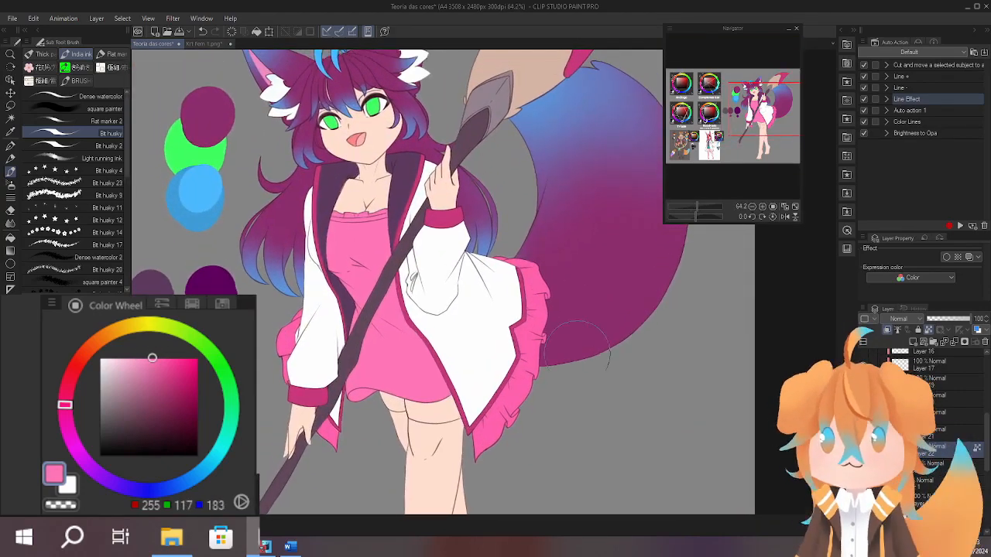
Recolour the dress in the pinkish purple RGB 188, 82, 160.
drag(379, 271, 399, 372)
scroll(569, 288, down, 4)
scroll(542, 302, up, 5)
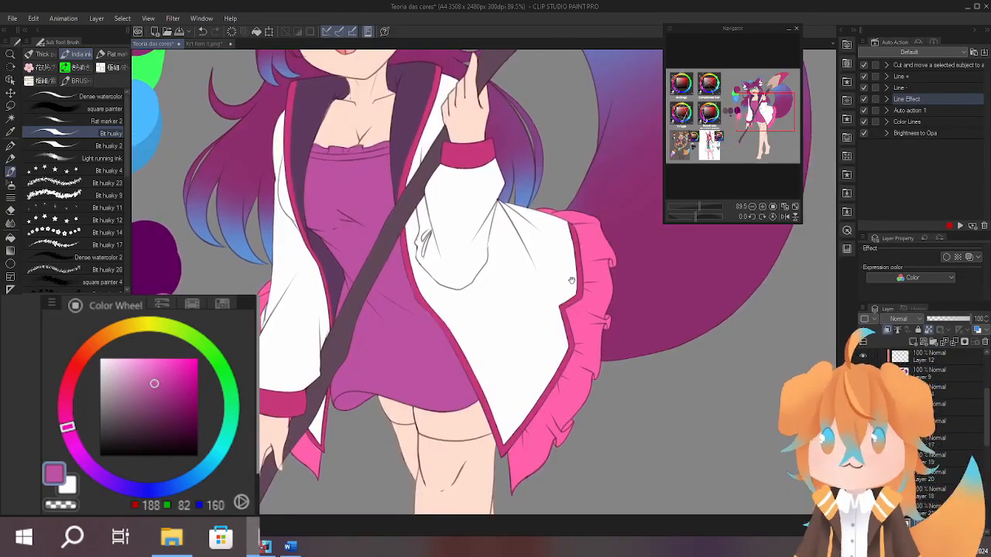
mouse_move(572, 278)
mouse_down()
mouse_move(571, 267)
mouse_move(559, 313)
mouse_up()
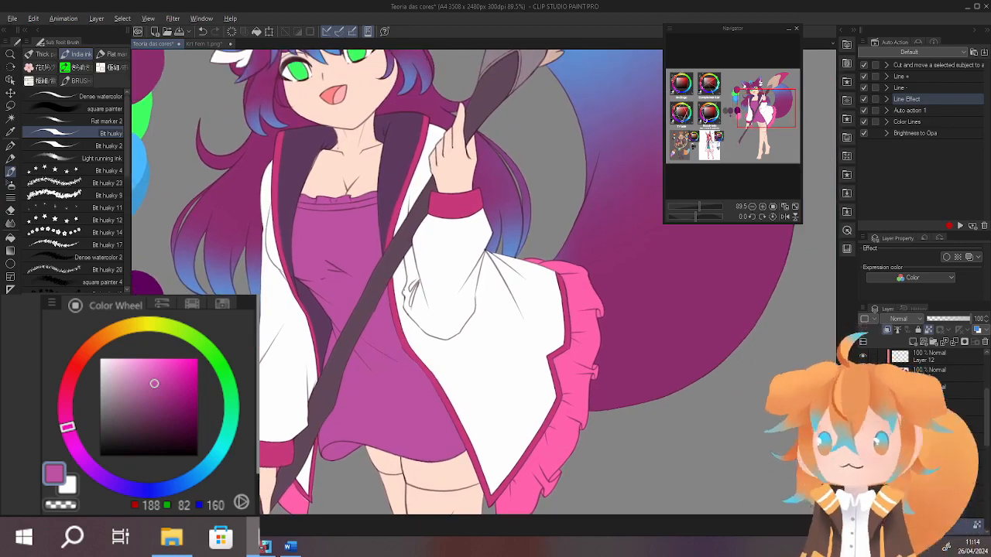
Sample the coat frill's light pink (RGB 255, 117, 183), select the dress layer's area and paint the neckline frill with it.
drag(411, 387, 451, 371)
scroll(472, 267, up, 3)
drag(472, 267, 449, 353)
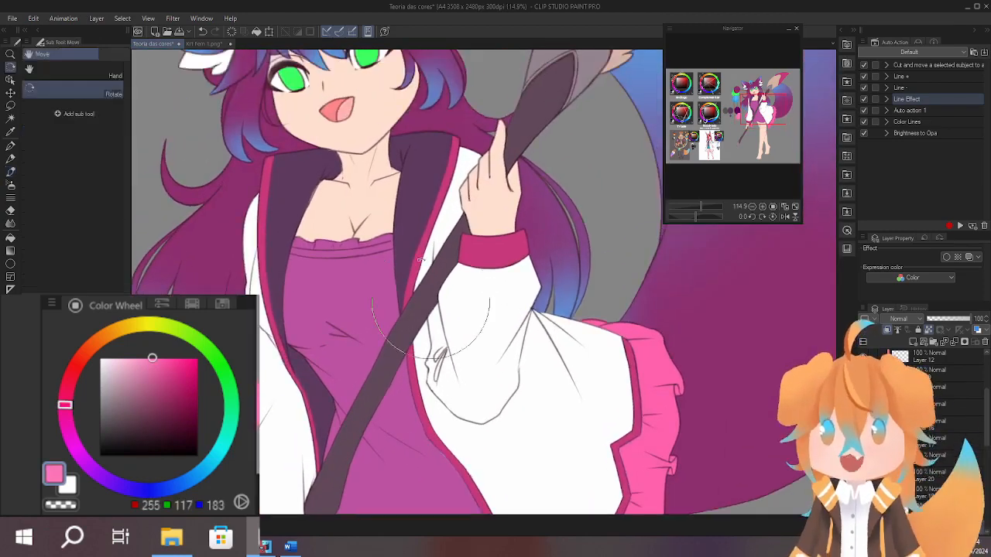
drag(445, 234, 550, 273)
drag(552, 271, 480, 308)
scroll(513, 254, up, 7)
drag(520, 221, 414, 289)
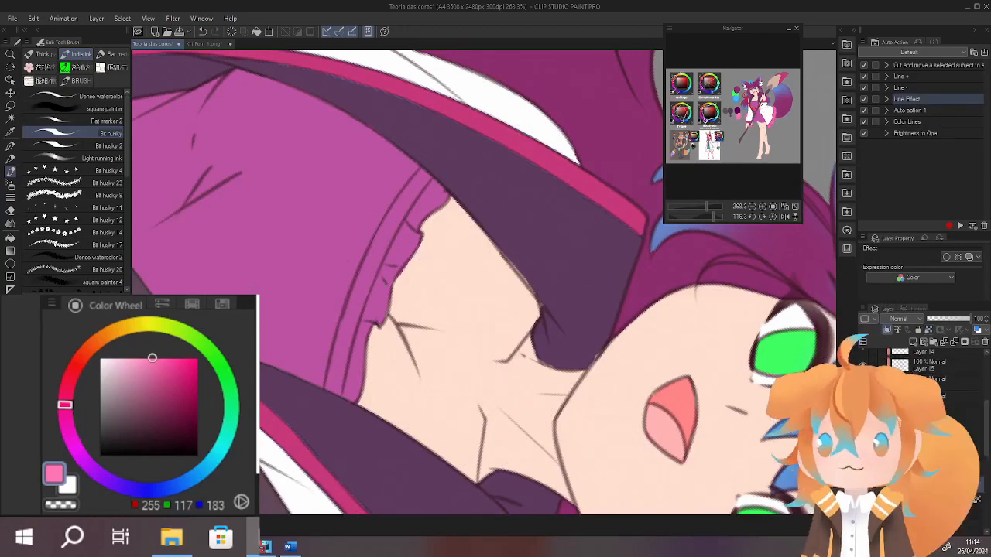
ctrl+click(899, 483)
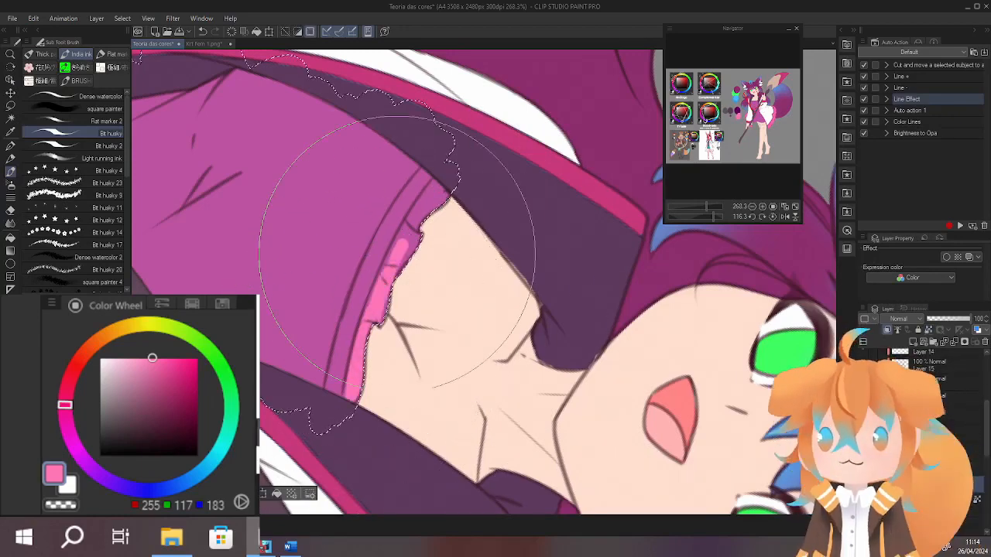
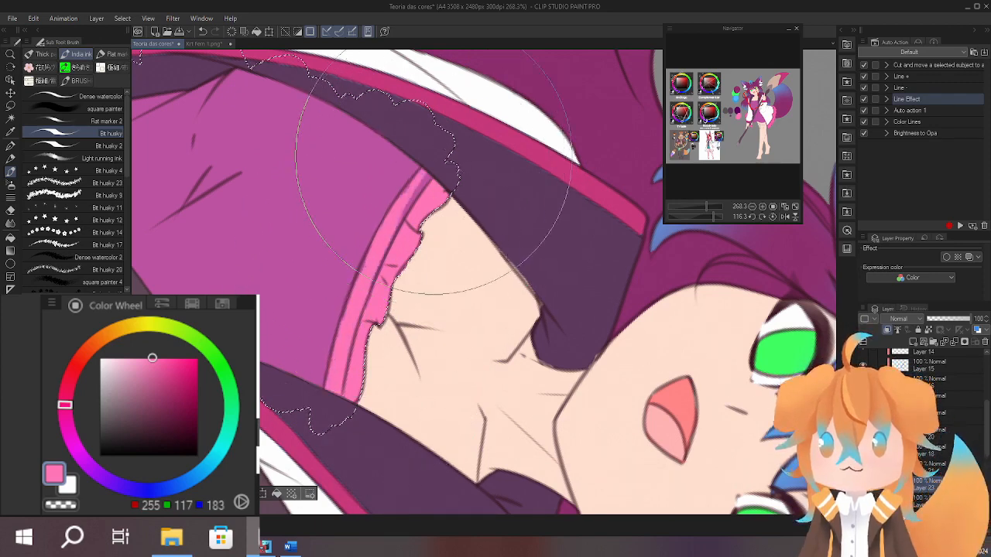
Sample white (RGB 255, 255, 255) and paint the ruffled edge of the dress's neckline frill with it.
scroll(397, 244, down, 15)
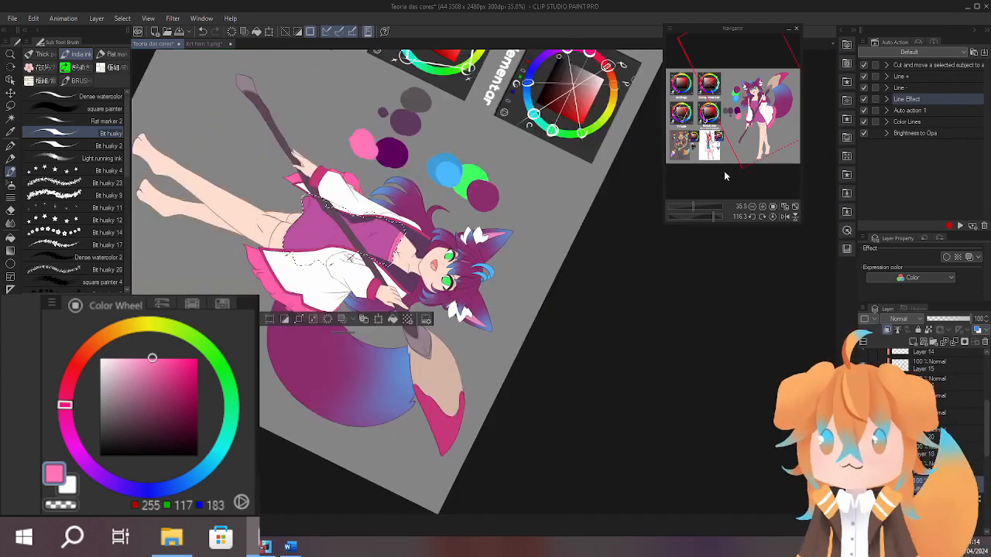
click(762, 217)
scroll(400, 232, up, 10)
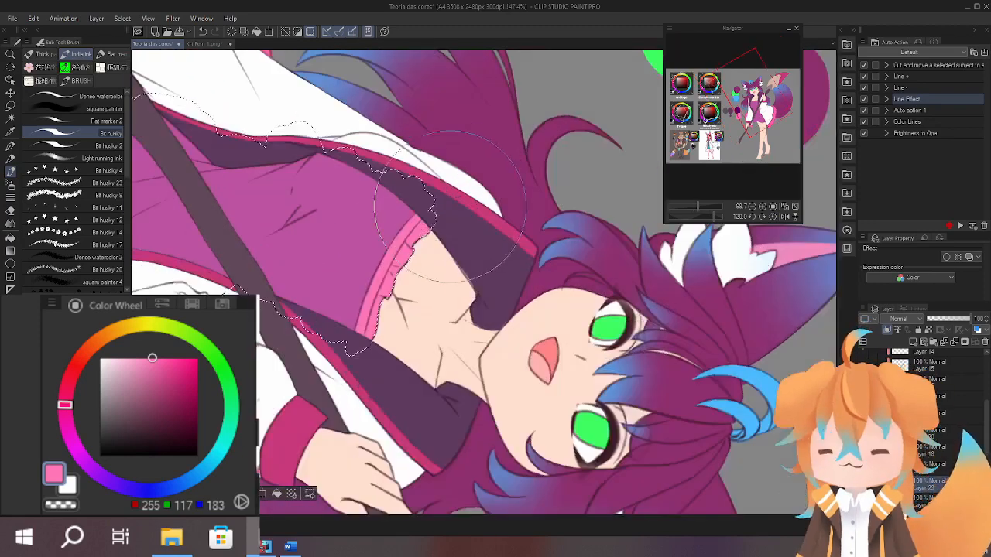
alt+click(424, 235)
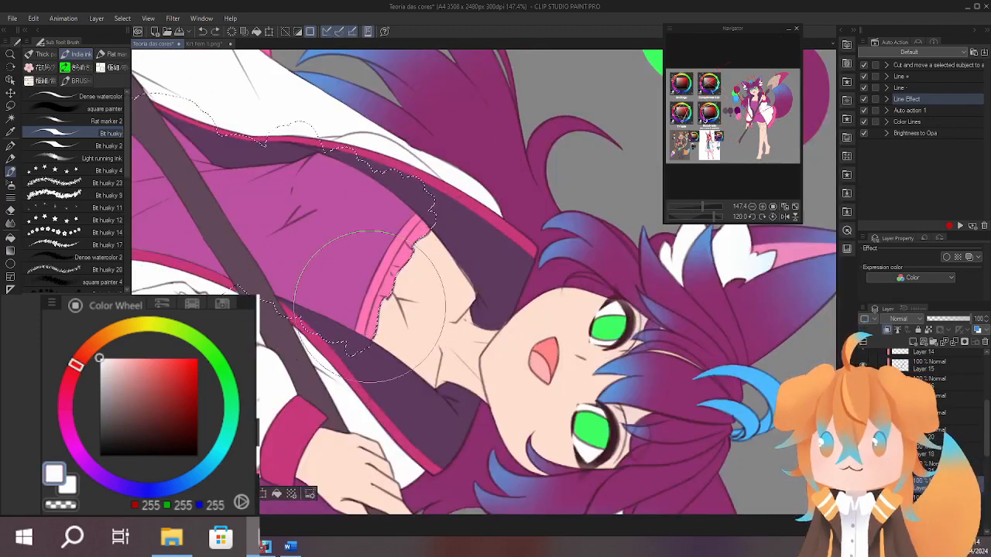
scroll(370, 307, up, 3)
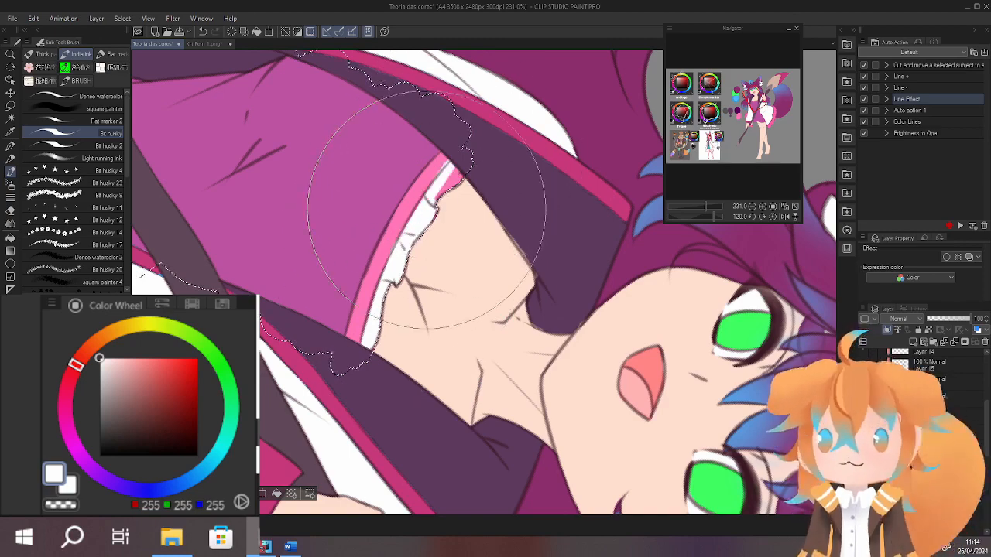
scroll(399, 244, down, 10)
scroll(438, 253, up, 10)
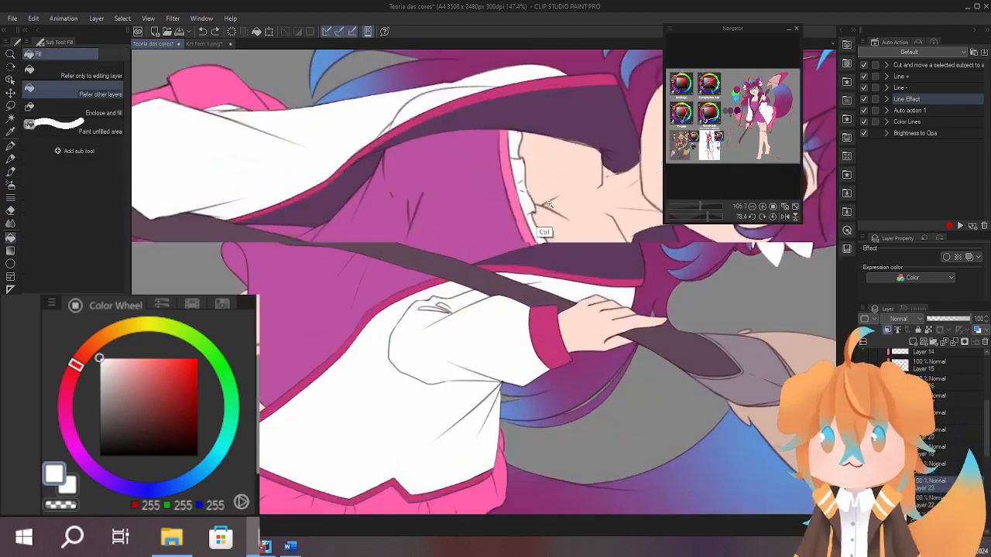
Clear the selection and clean up the frill's pink band and white ruffle with their sampled colours.
alt+click(435, 256)
drag(445, 251, 382, 281)
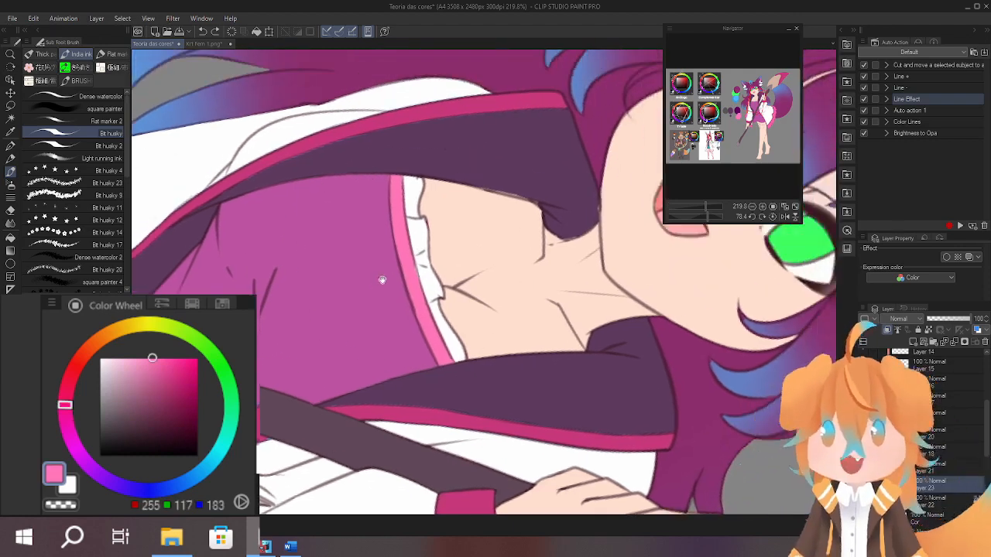
alt+click(428, 241)
scroll(434, 246, down, 9)
drag(567, 176, 616, 173)
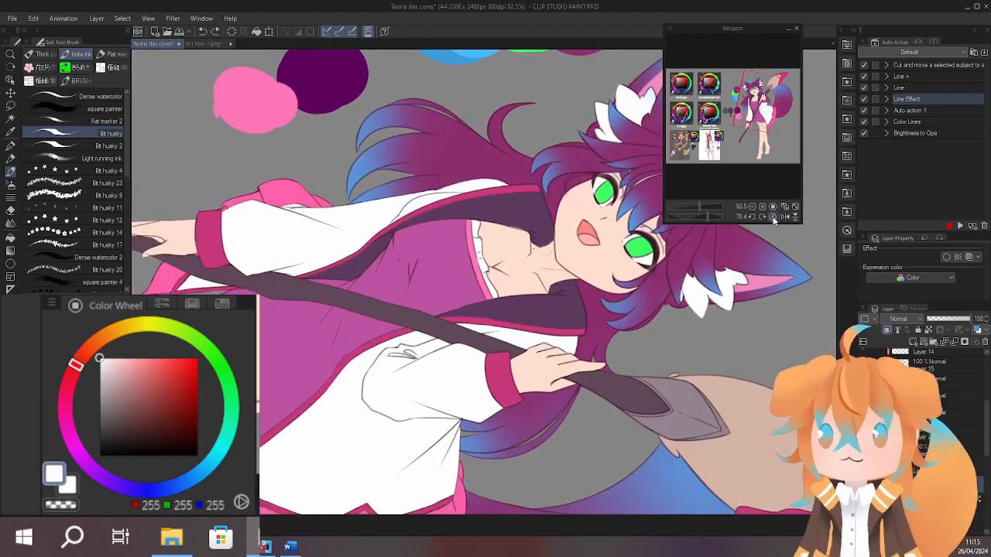
click(772, 218)
drag(643, 310, 533, 207)
scroll(576, 260, down, 3)
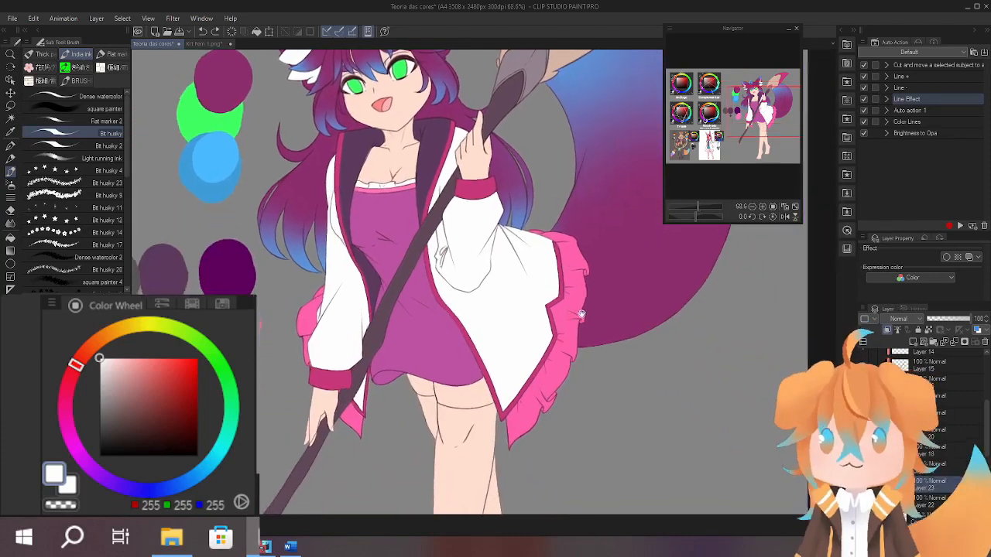
Activate the Line layer, sample the thigh line's dark brown and choose the last brush in the pen group.
mouse_move(581, 314)
mouse_down()
mouse_move(557, 310)
mouse_move(544, 192)
mouse_move(533, 321)
mouse_move(550, 207)
mouse_move(556, 354)
mouse_move(520, 315)
mouse_move(564, 364)
mouse_move(534, 389)
mouse_move(504, 341)
mouse_move(495, 201)
mouse_up()
scroll(480, 224, up, 5)
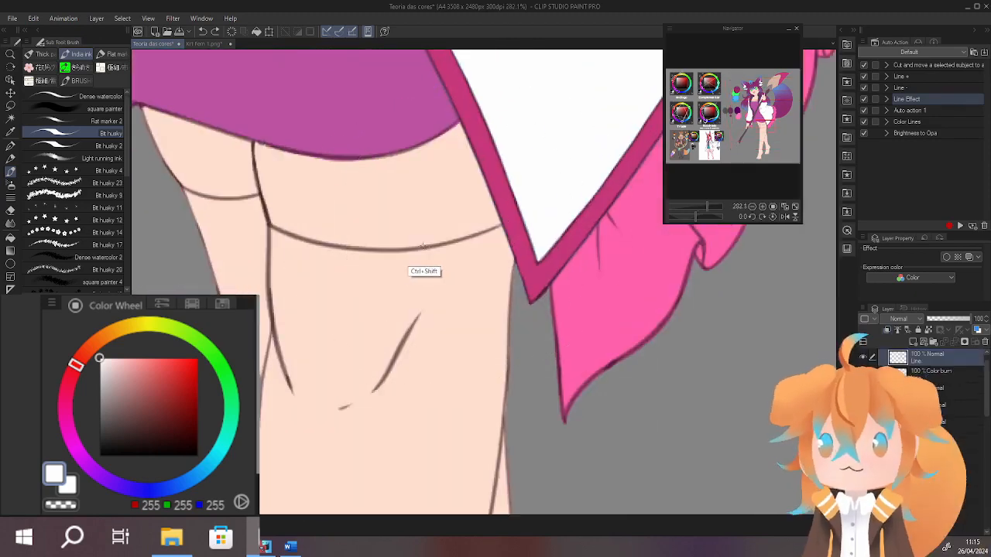
drag(423, 247, 567, 265)
drag(486, 278, 351, 331)
scroll(454, 166, up, 5)
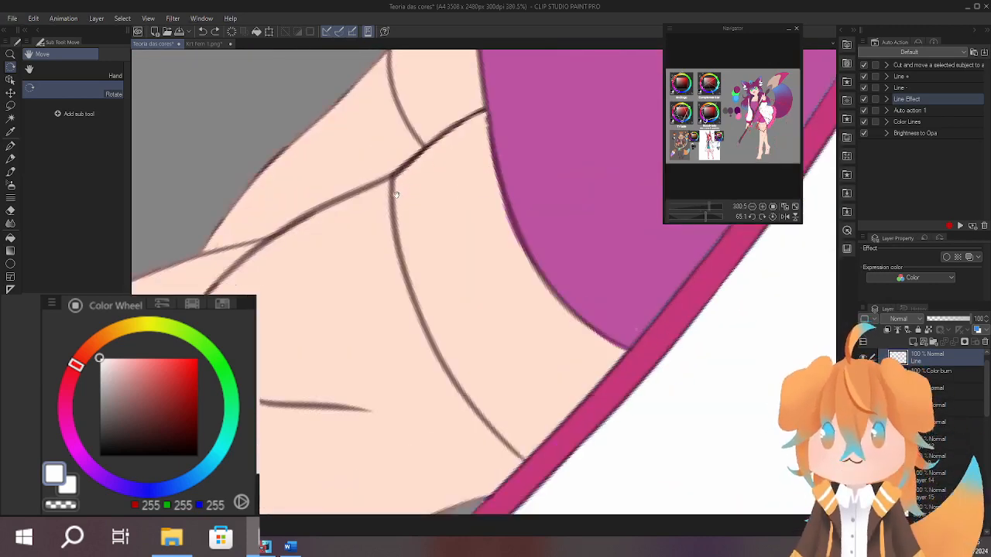
drag(395, 195, 370, 218)
alt+click(372, 205)
drag(389, 312, 371, 214)
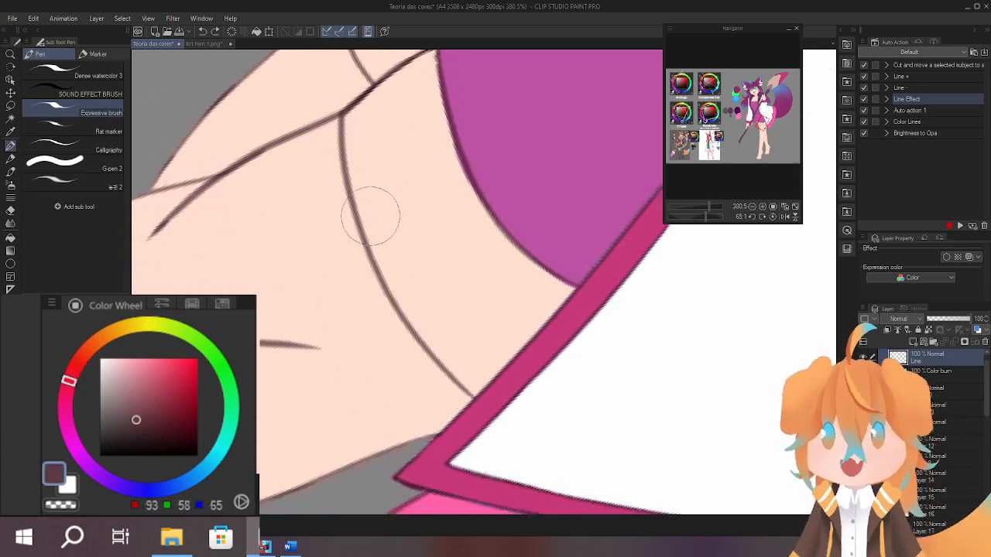
click(107, 183)
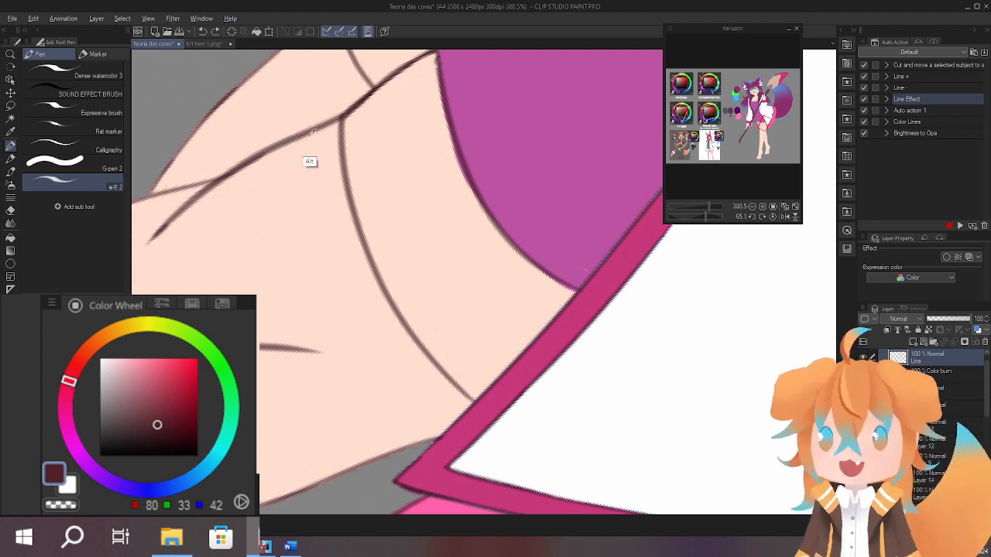
alt+click(345, 116)
drag(292, 147, 310, 231)
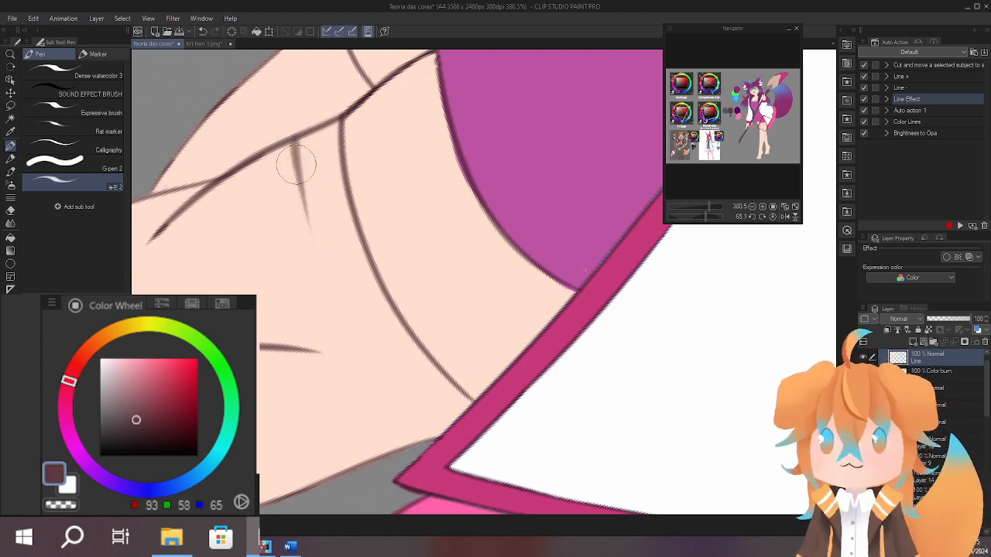
key(ctrl+z)
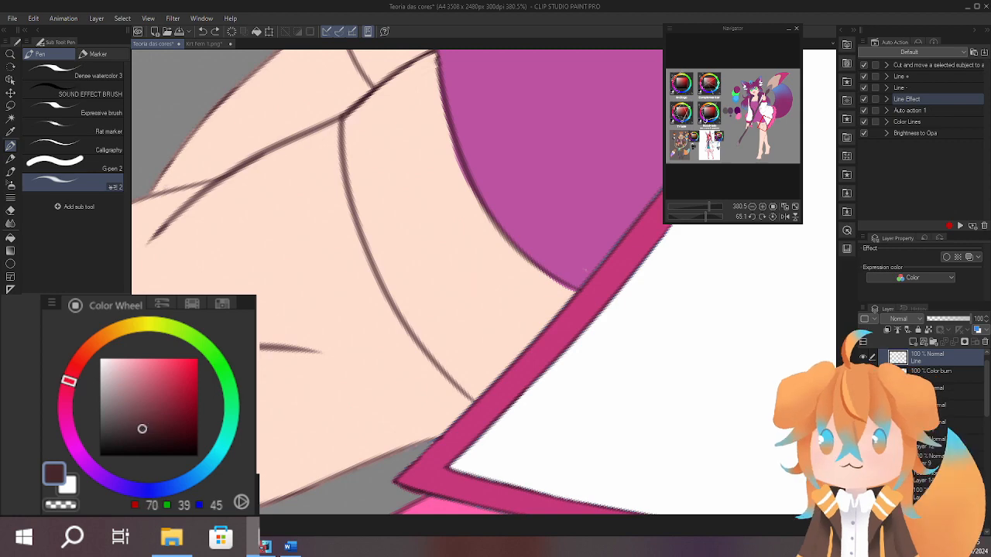
Draw a second curved line below the existing one on each thigh in dark brown (RGB 70, 39, 45) as stocking cuffs.
scroll(344, 167, up, 3)
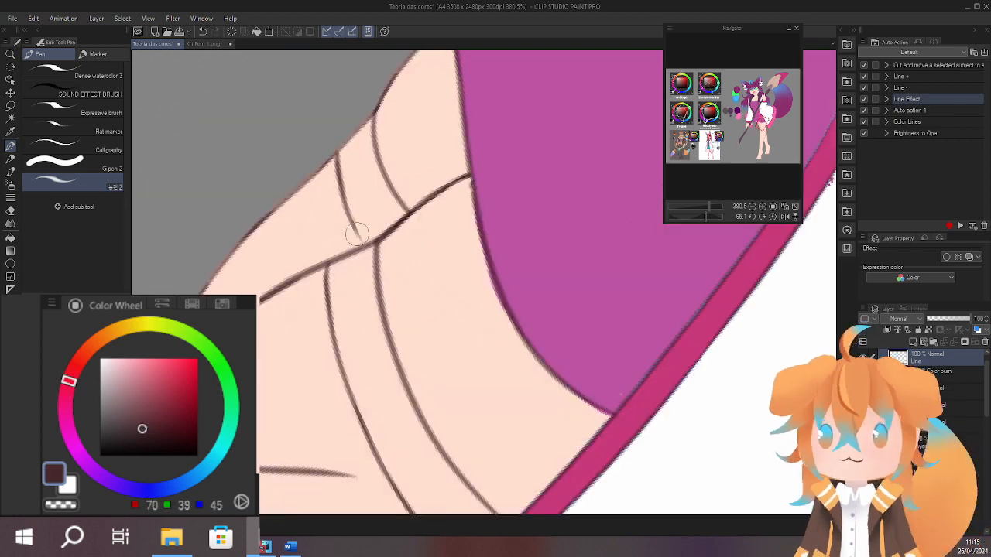
scroll(357, 234, down, 10)
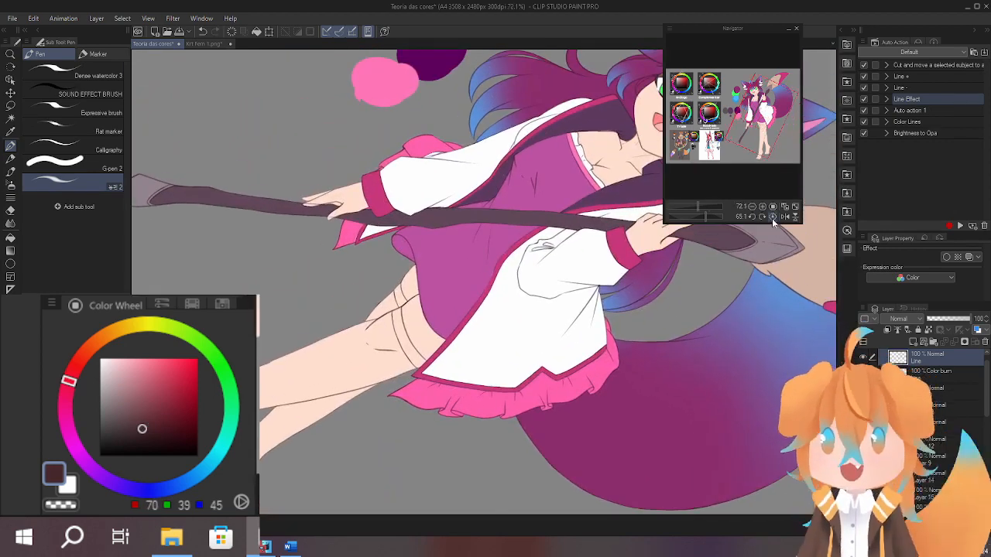
click(772, 217)
drag(588, 411, 543, 354)
drag(550, 207, 543, 302)
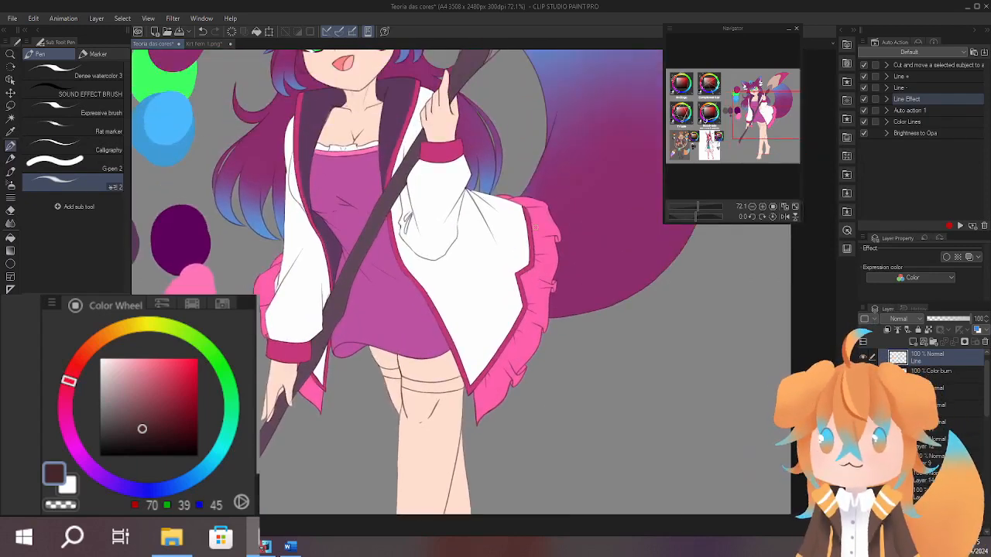
mouse_move(532, 414)
mouse_down()
mouse_move(535, 221)
mouse_move(513, 317)
mouse_move(535, 162)
mouse_move(515, 310)
mouse_move(535, 438)
mouse_move(490, 320)
mouse_move(502, 349)
mouse_move(548, 276)
mouse_up()
Sample the dark purple RGB 93, 57, 93 and colour both legs with it as stockings.
key(b)
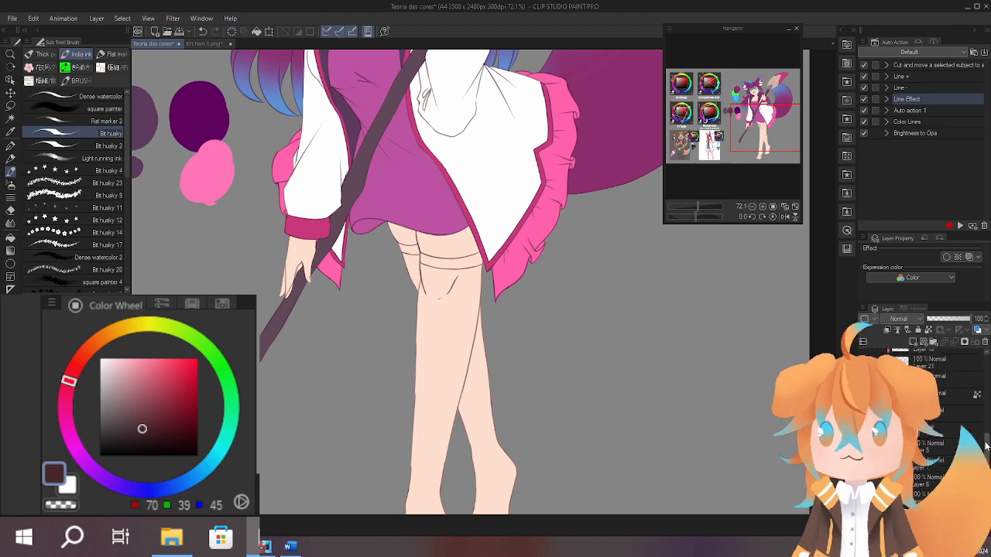
drag(497, 304, 470, 431)
alt+click(313, 251)
mouse_move(469, 472)
mouse_down()
mouse_move(525, 218)
mouse_move(501, 191)
mouse_up()
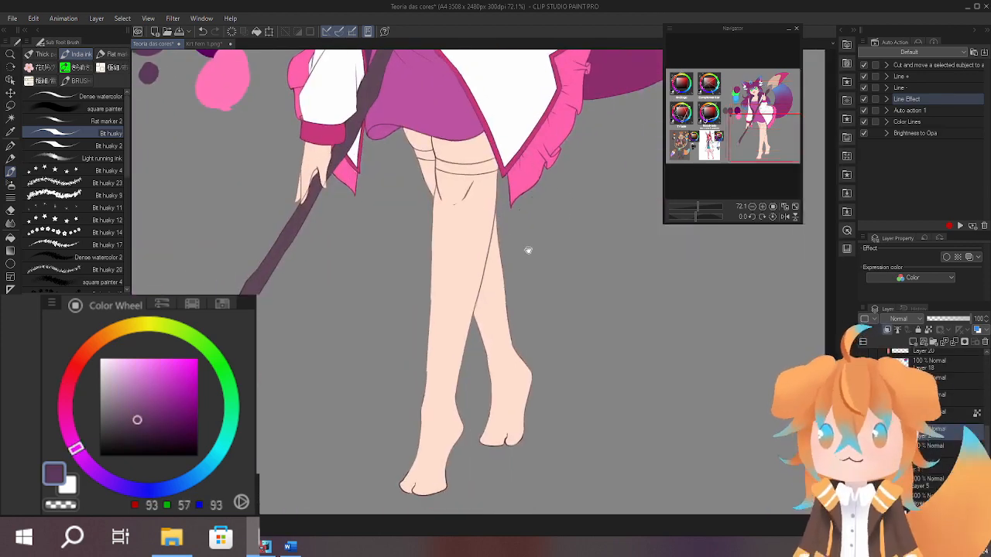
key(r)
mouse_move(474, 380)
mouse_down()
mouse_move(454, 381)
mouse_move(358, 224)
mouse_move(291, 266)
mouse_move(239, 173)
mouse_move(267, 283)
mouse_move(377, 189)
mouse_move(426, 294)
mouse_move(476, 332)
mouse_move(520, 301)
mouse_up()
drag(565, 326, 616, 305)
key([)
key([)
key([)
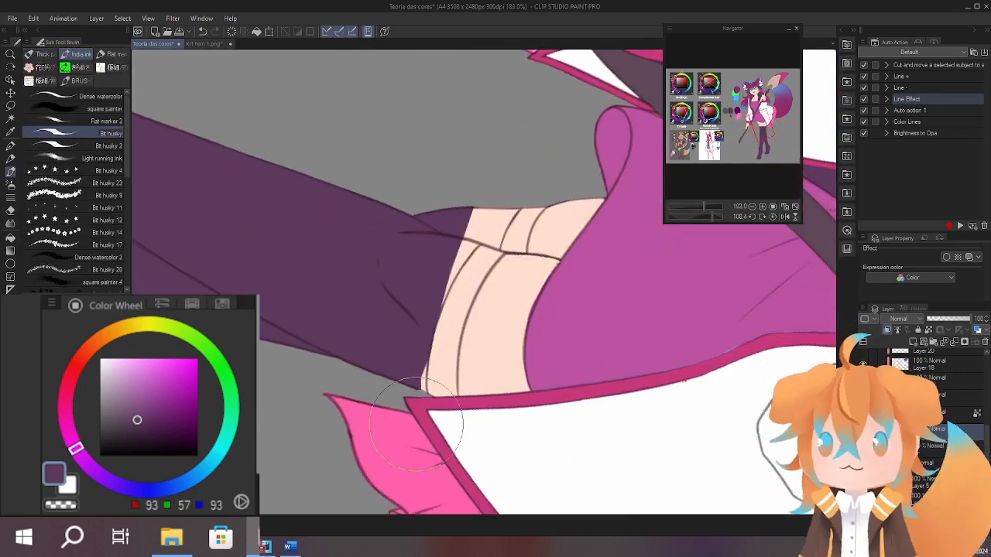
Extend the dark purple up to the upper cuff line on both thighs.
mouse_move(418, 420)
mouse_down()
mouse_move(450, 408)
mouse_move(452, 364)
mouse_up()
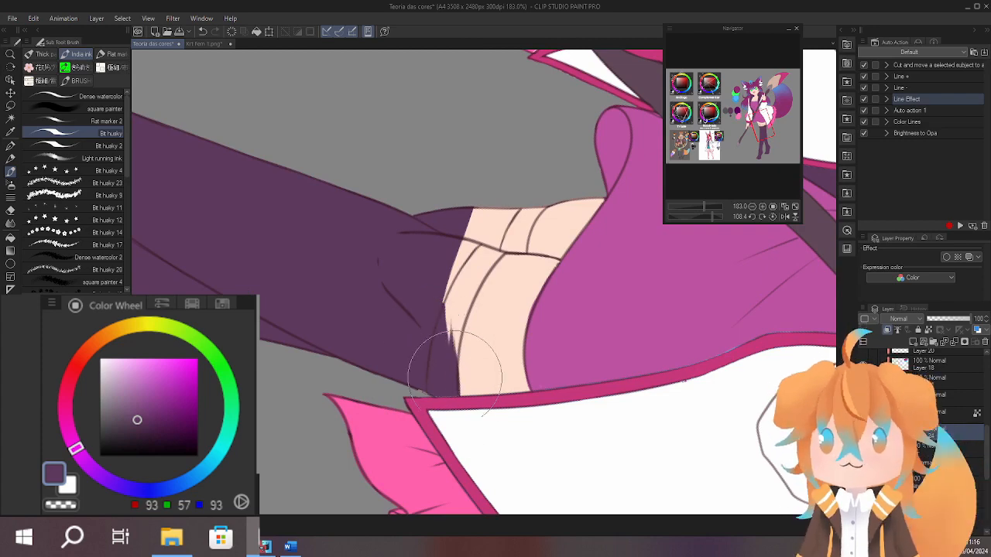
scroll(456, 217, up, 4)
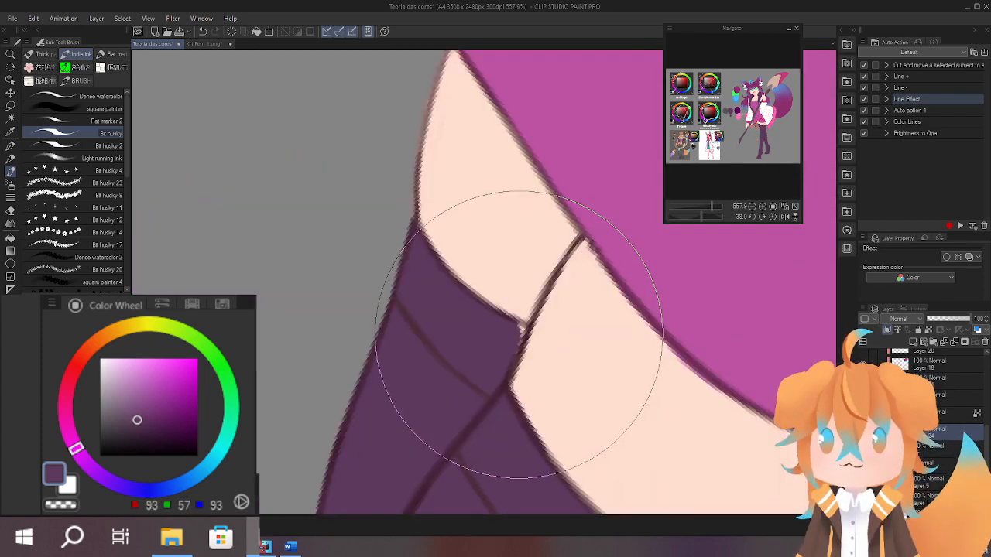
scroll(509, 365, down, 7)
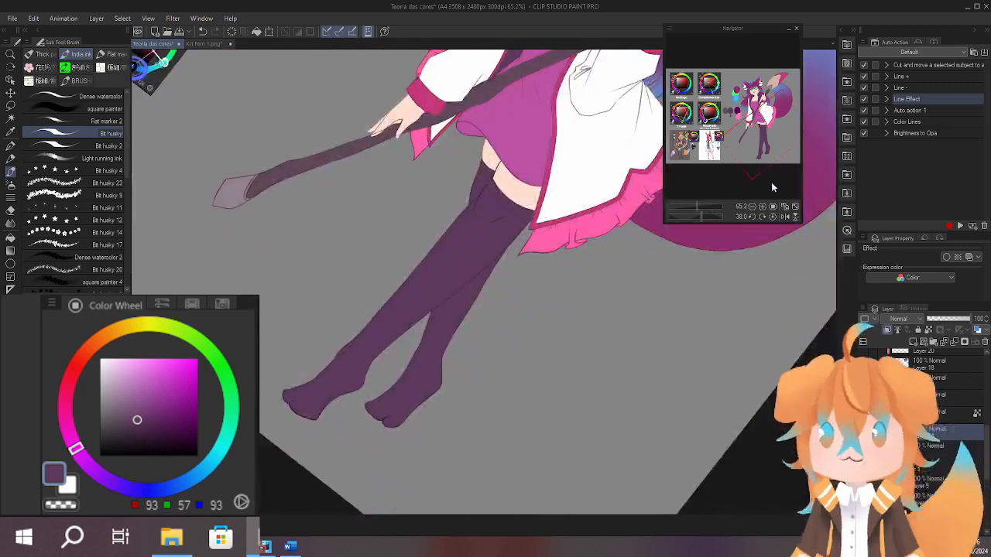
click(772, 217)
drag(562, 203, 538, 360)
scroll(547, 310, down, 2)
scroll(523, 305, up, 1)
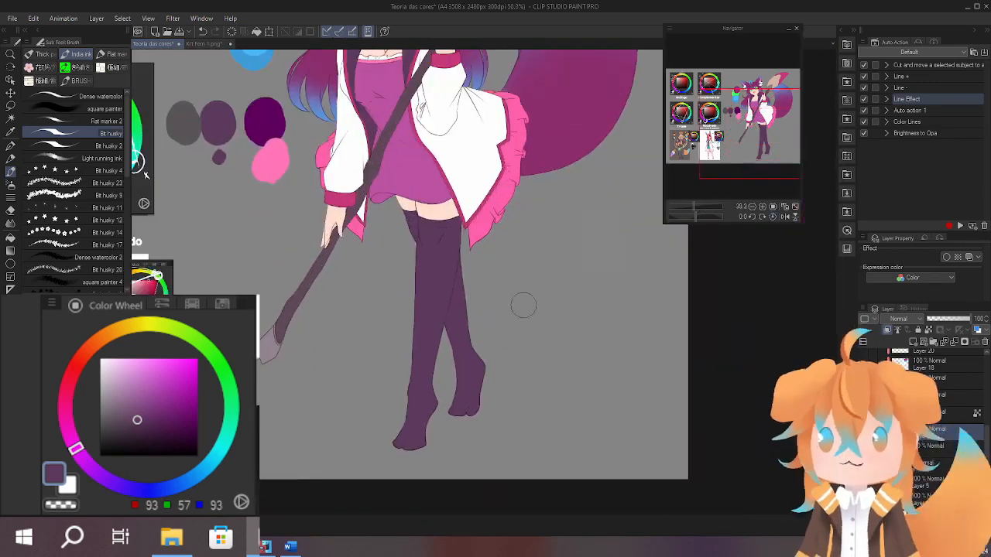
Lower the stockings' saturation to -43 with Hue/Saturation/Luminosity.
key(ctrl+u)
drag(731, 246, 726, 243)
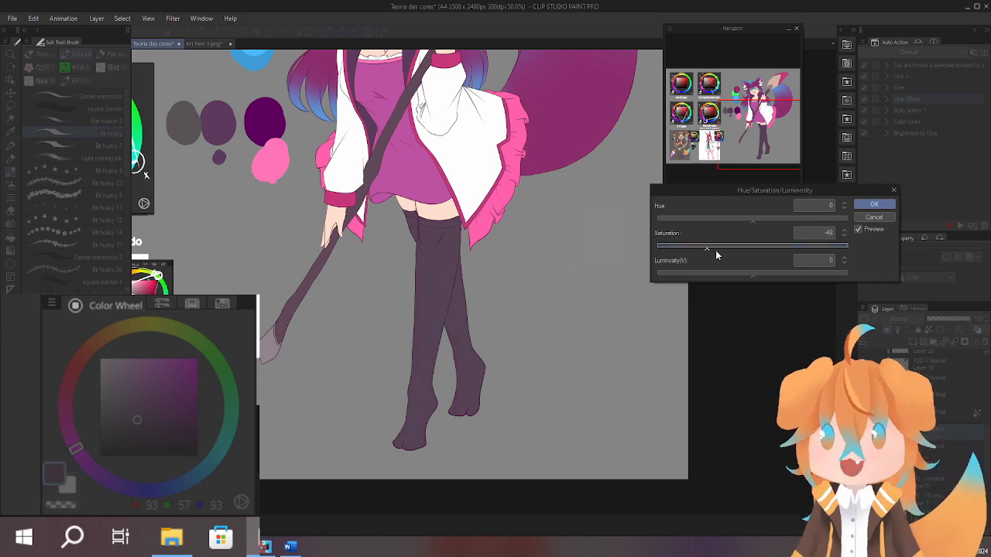
drag(511, 299, 488, 408)
drag(550, 369, 531, 347)
click(874, 204)
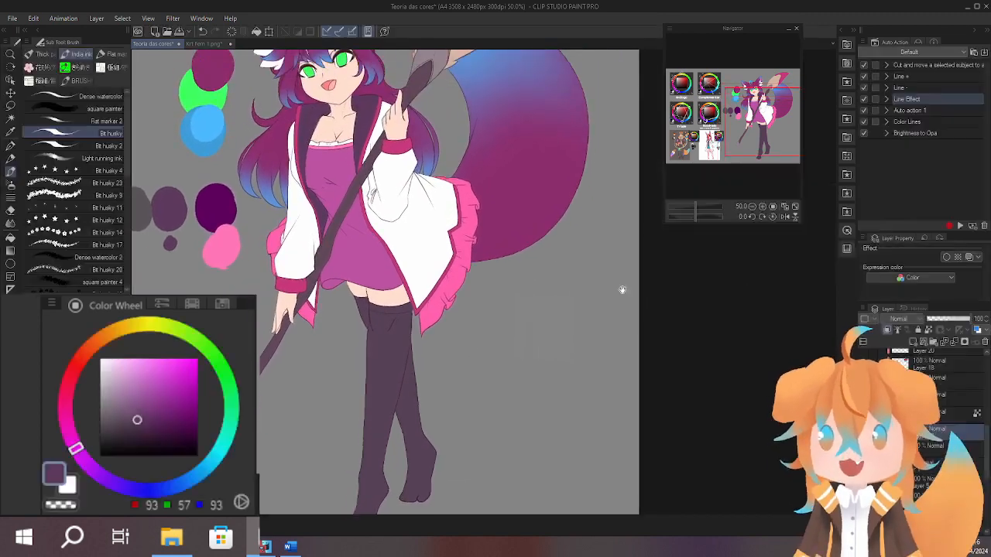
Sample the coat frill's pink (RGB 255, 96, 172) and fill the cuffs of both stockings with it.
drag(473, 310, 534, 271)
mouse_move(536, 209)
mouse_down()
mouse_move(595, 305)
mouse_move(594, 262)
mouse_up()
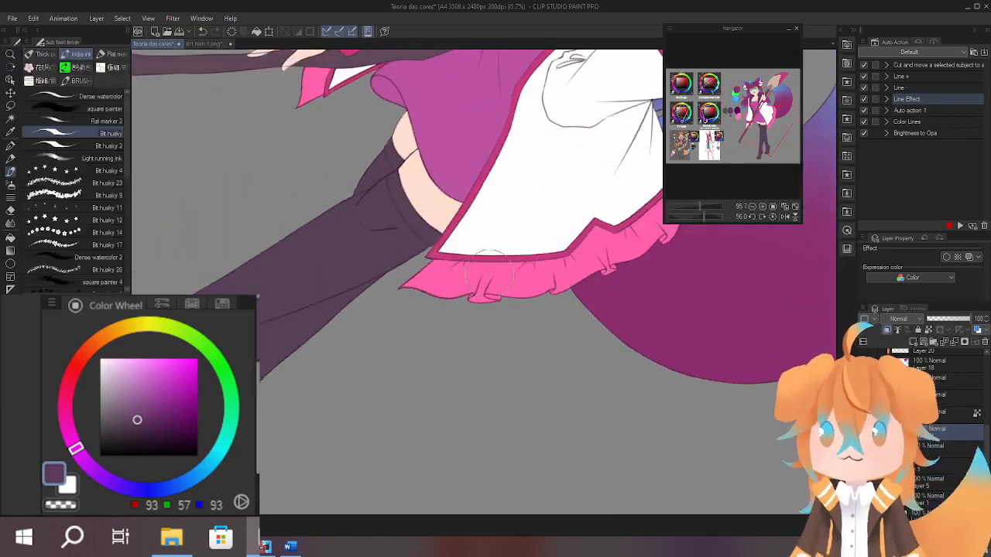
alt+click(470, 273)
scroll(470, 242, up, 5)
key(g)
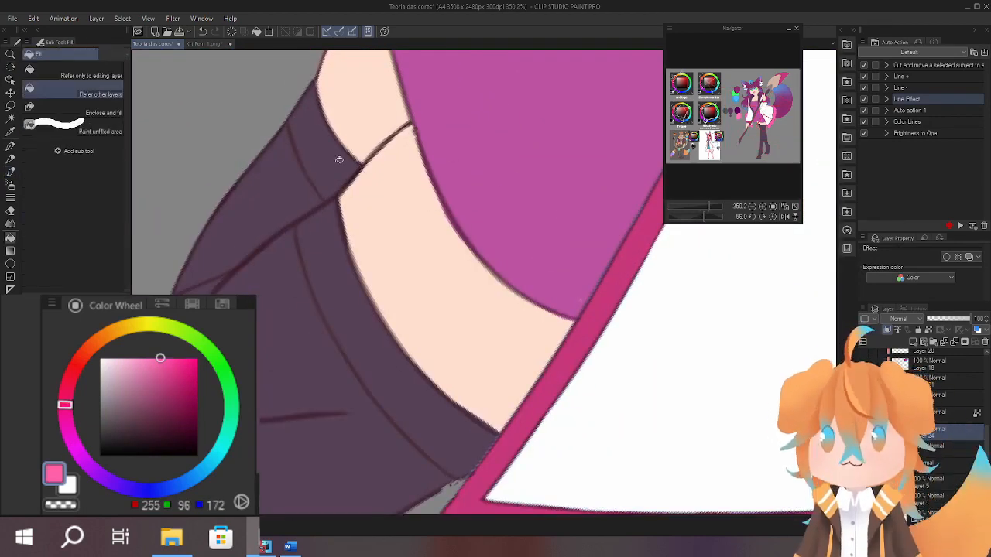
click(338, 160)
scroll(358, 318, down, 7)
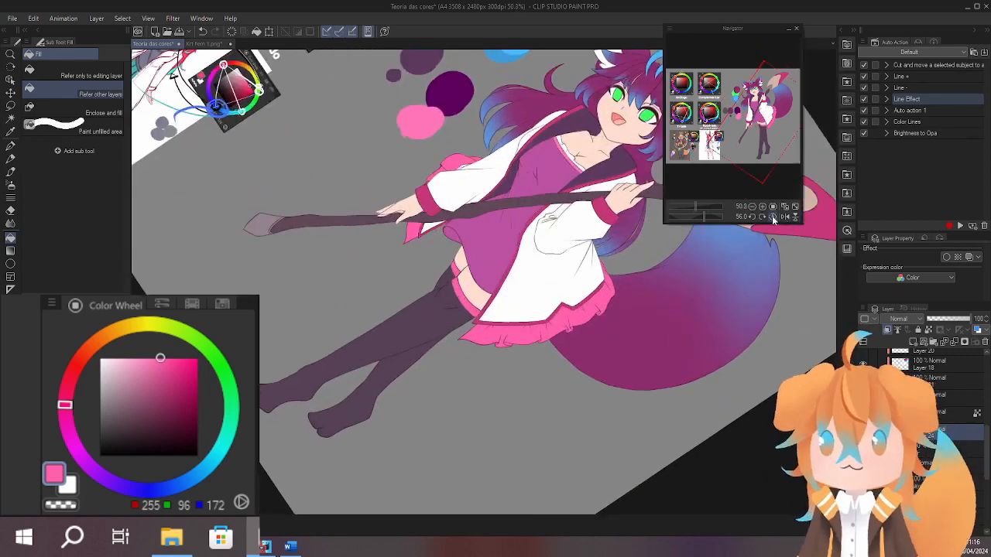
click(772, 219)
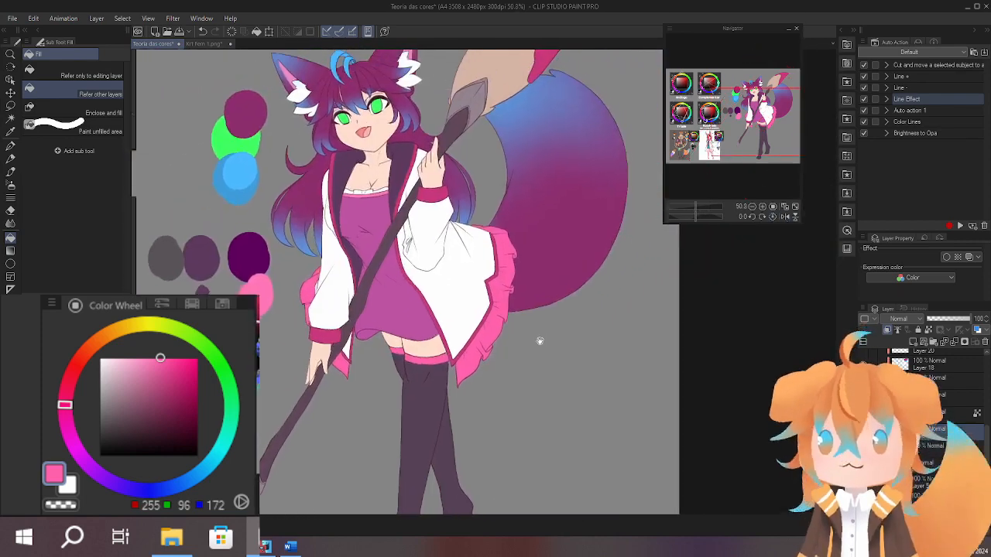
Try the tail's blue (RGB 95, 141, 209) as the fill for the stocking cuffs and judge it against the full figure.
alt+click(523, 111)
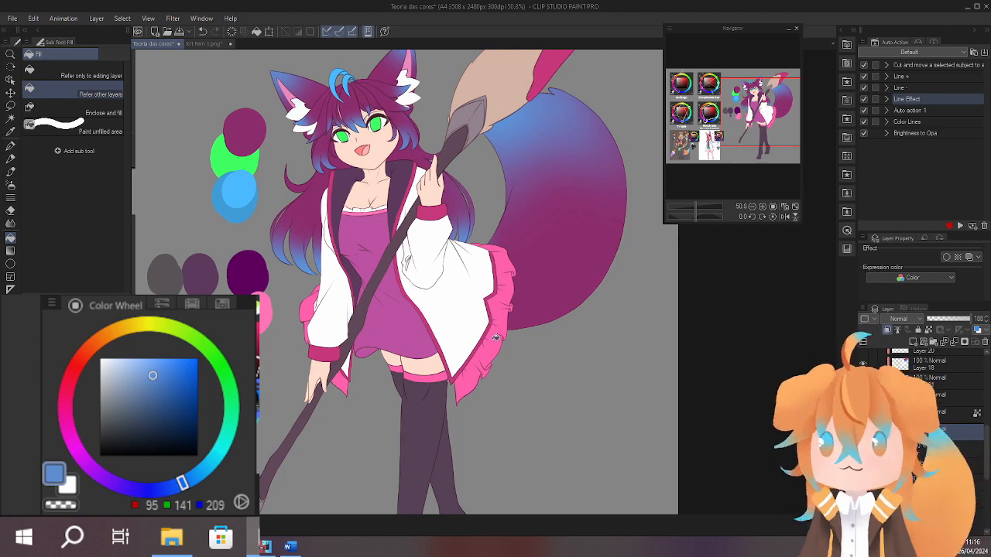
drag(496, 337, 516, 287)
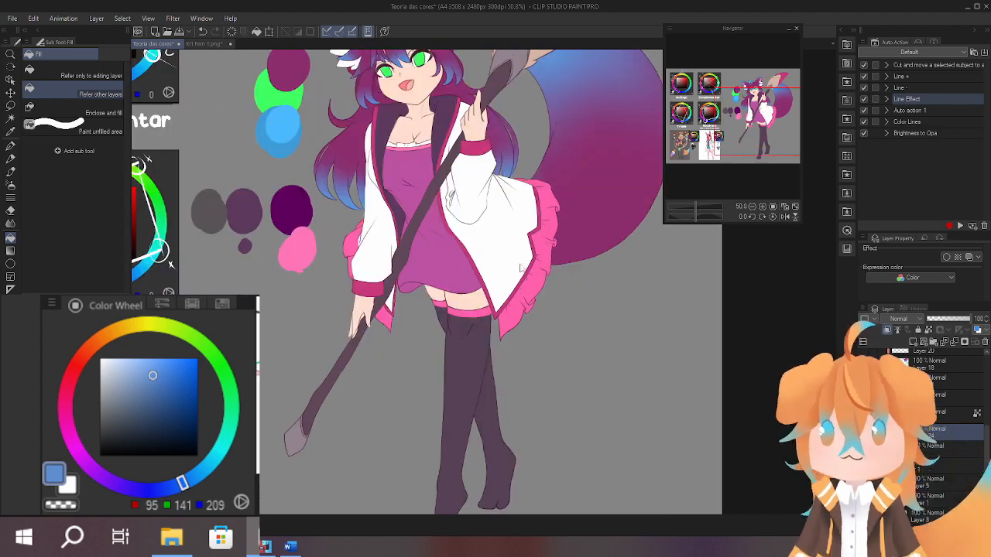
drag(478, 317, 414, 341)
click(493, 309)
click(393, 292)
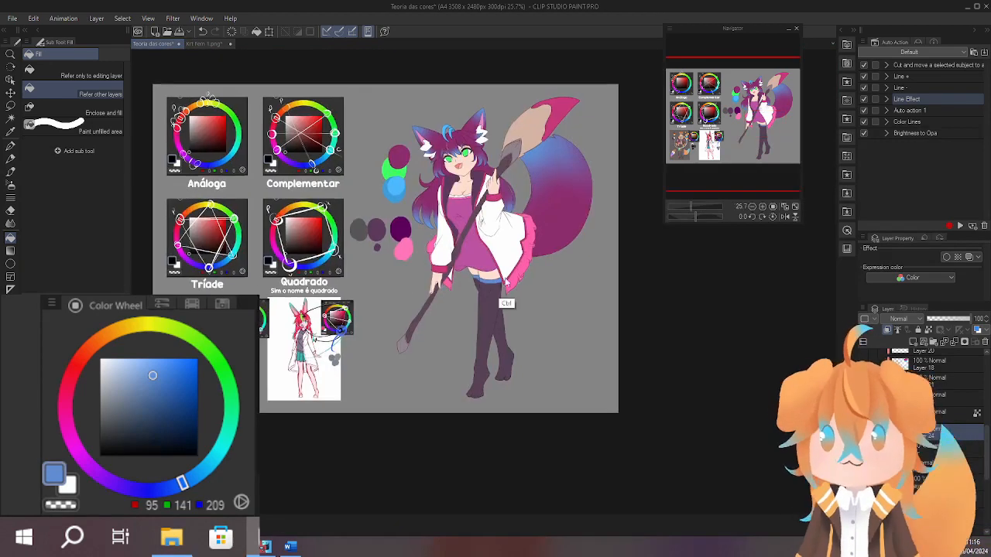
drag(500, 286, 520, 271)
drag(582, 317, 562, 349)
Try the dress's pinkish purple (RGB 188, 82, 160) on the stocking cuffs, then undo the cuff recolouring.
ctrl+click(467, 318)
click(467, 314)
drag(456, 321, 428, 316)
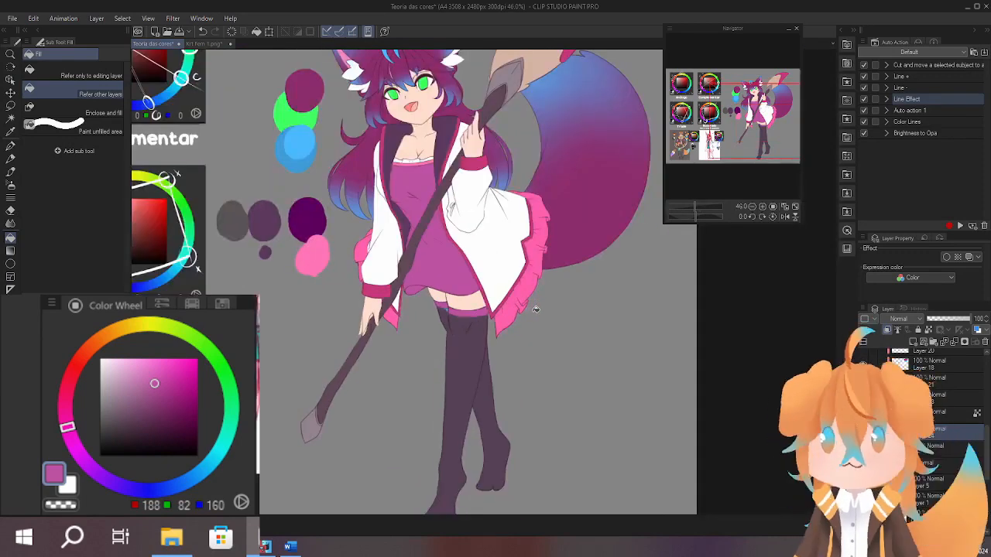
key(ctrl+z)
key(ctrl+z)
Sample the coat's white (RGB 255, 255, 255) and try it as the fill for both stockings.
mouse_move(526, 335)
mouse_down()
mouse_move(531, 272)
mouse_move(517, 336)
mouse_move(503, 292)
mouse_up()
key(b)
alt+click(480, 280)
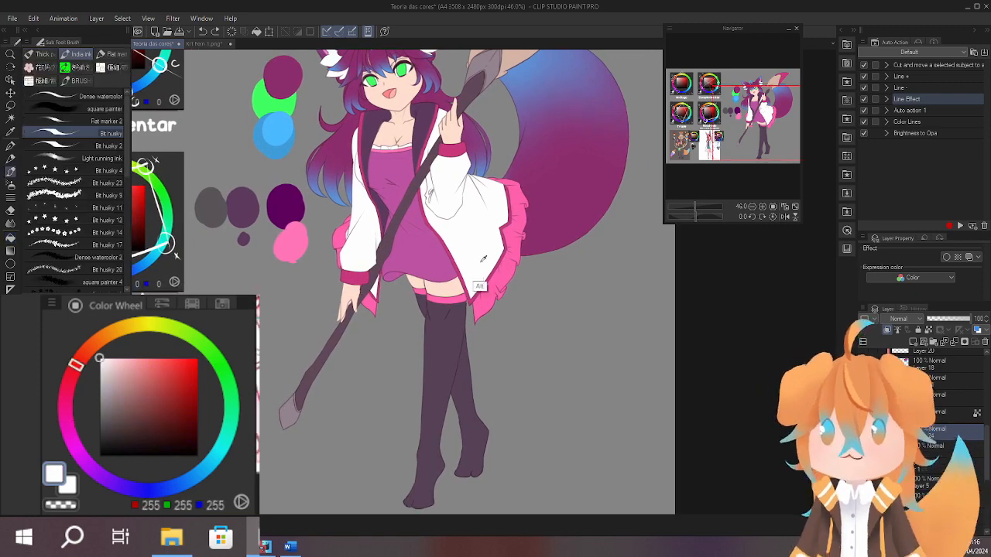
drag(459, 333, 457, 321)
drag(372, 378, 361, 354)
key(g)
click(433, 319)
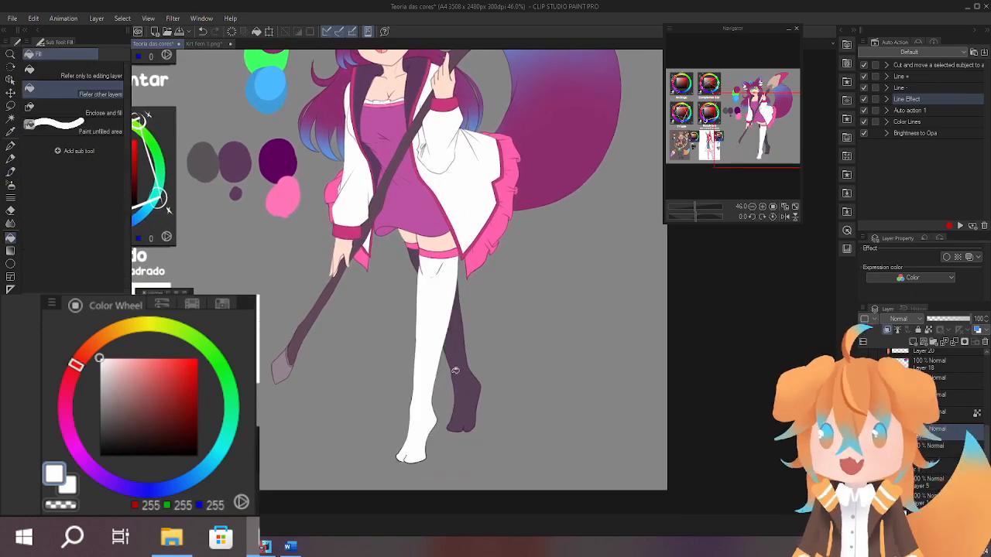
click(457, 370)
Judge the white stockings against the outfit, then undo their fills.
drag(501, 313, 487, 397)
drag(524, 348, 533, 320)
key(ctrl+z)
key(ctrl+z)
key(ctrl+z)
drag(455, 294, 445, 374)
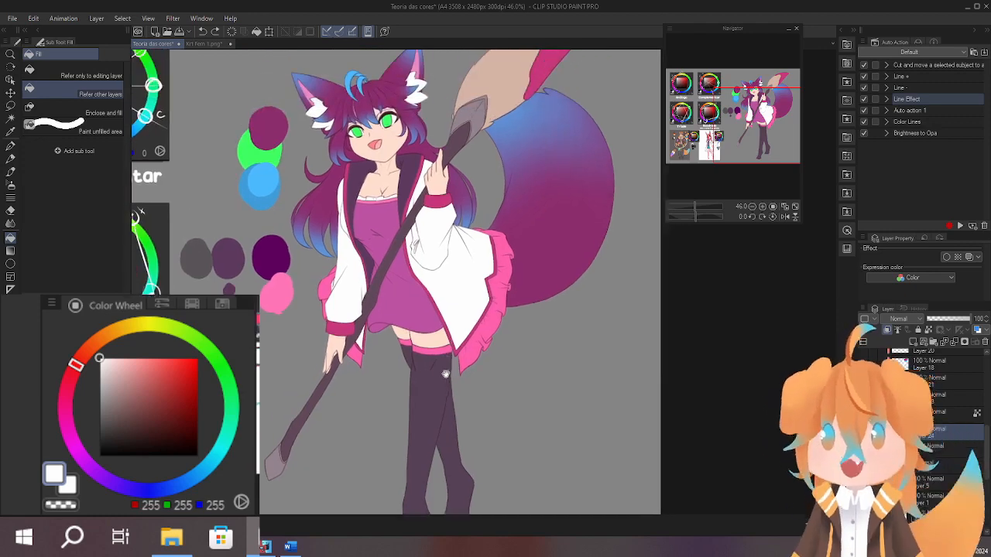
Sample the dark purple (RGB 86, 65, 86) and review the coat and stocking colours on the full figure.
drag(495, 328, 529, 283)
scroll(478, 359, up, 4)
alt+click(488, 318)
scroll(490, 340, down, 4)
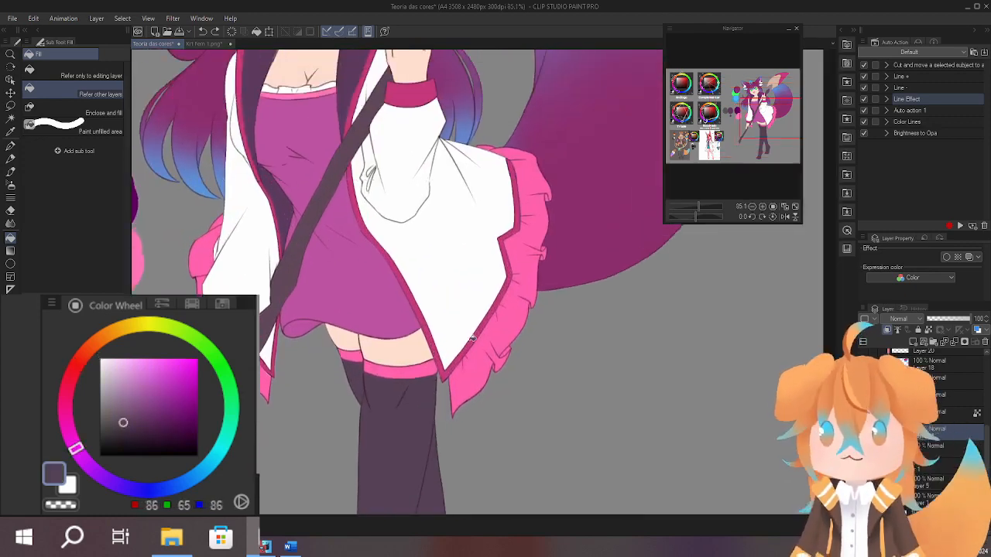
mouse_move(491, 349)
mouse_down()
mouse_move(495, 374)
mouse_move(523, 364)
mouse_move(527, 310)
mouse_up()
scroll(524, 317, down, 4)
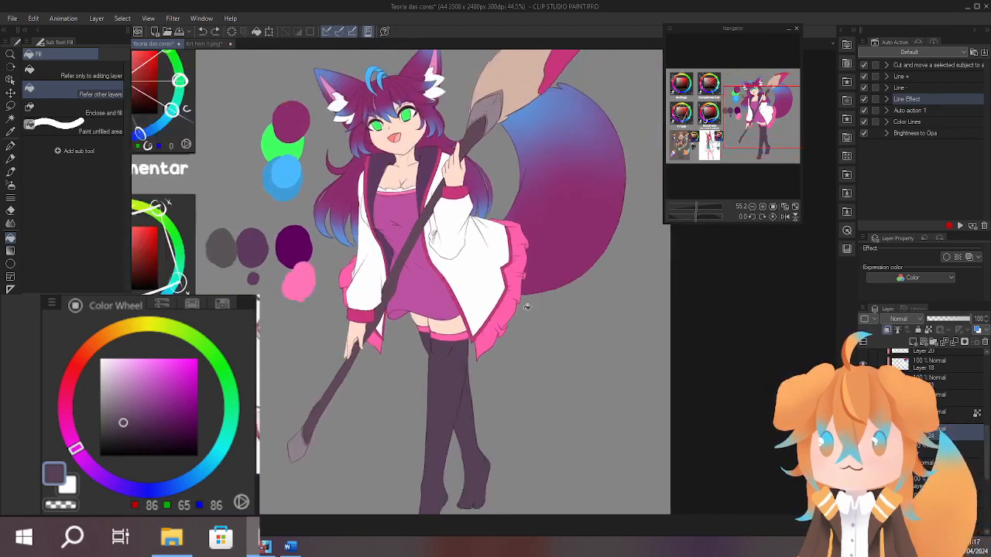
scroll(522, 329, up, 1)
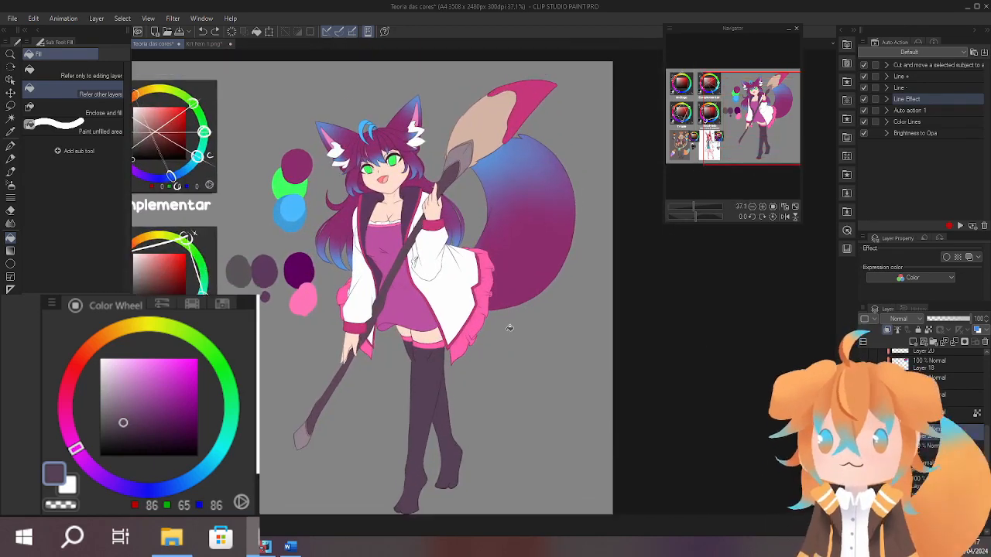
drag(514, 338, 527, 273)
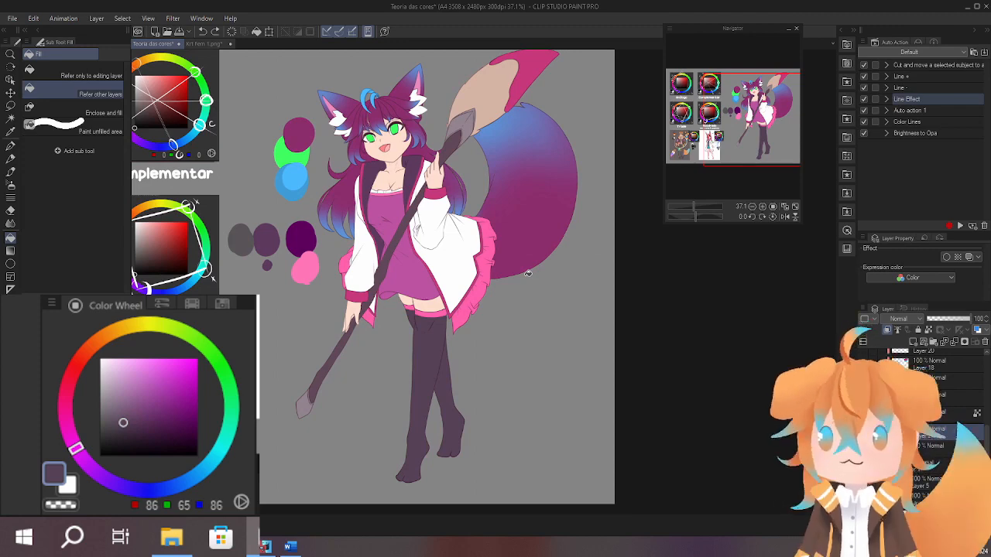
scroll(395, 155, up, 8)
Sample the eyes' green (RGB 62, 255, 96) and lock the transparent pixels of the coat trim's Layer 19 for airbrushing.
key(b)
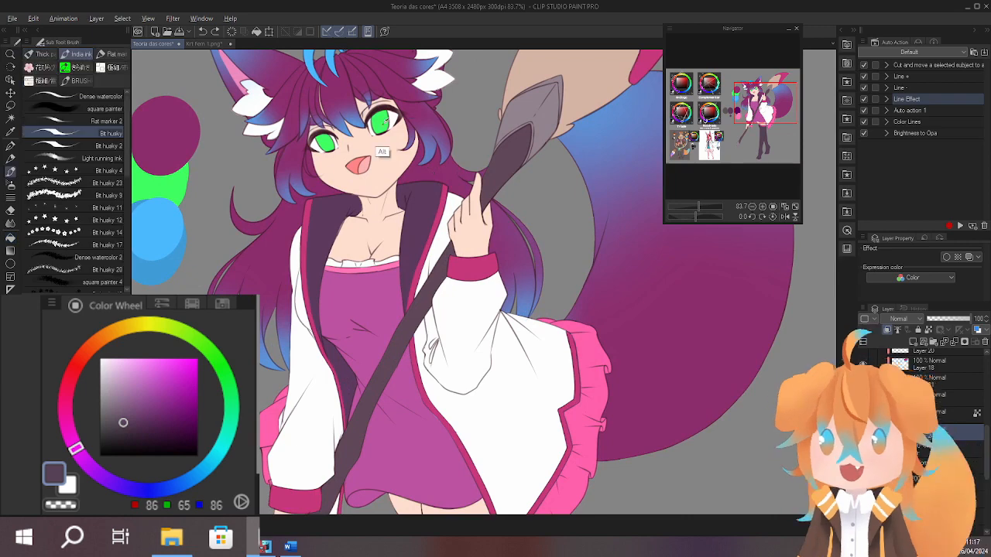
alt+click(379, 122)
scroll(476, 290, down, 5)
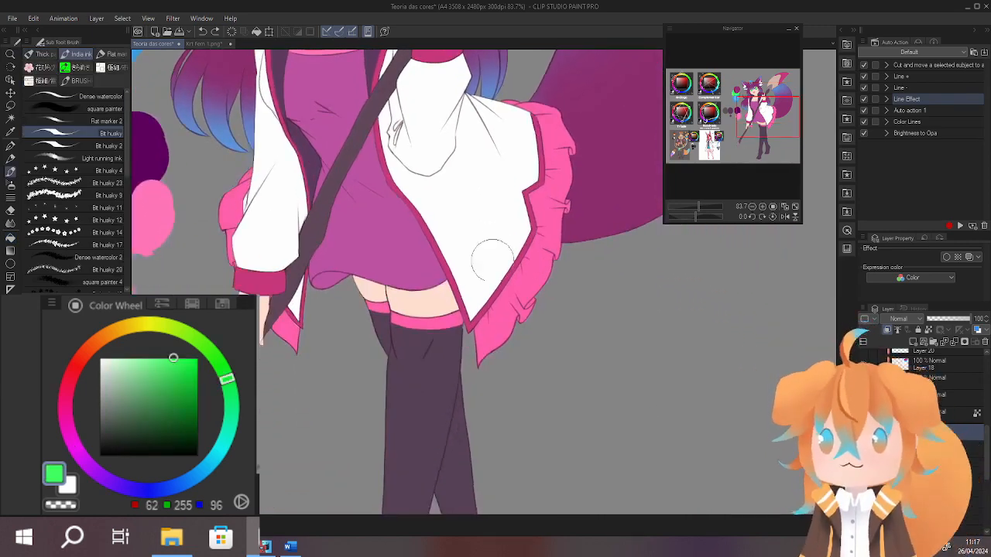
drag(399, 332, 386, 393)
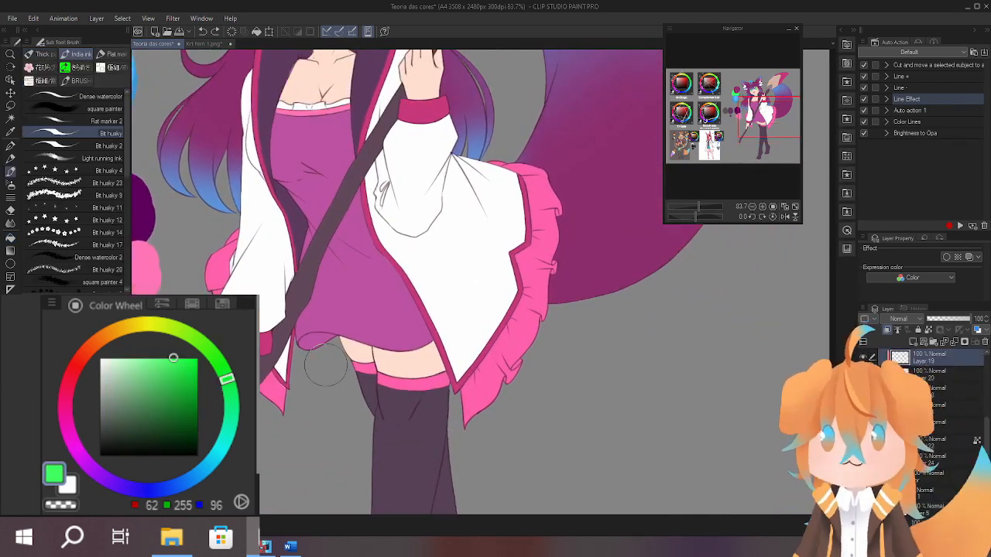
click(928, 330)
click(863, 358)
click(863, 359)
key(b)
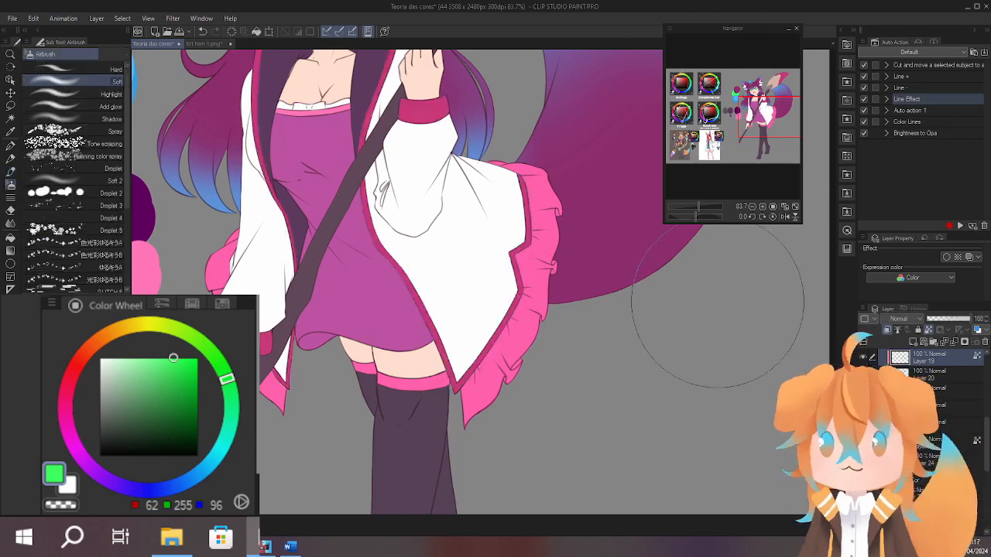
Try airbrushing the eyes' green along the lower part of the coat trim, then undo it.
mouse_move(450, 393)
mouse_down()
mouse_move(395, 264)
mouse_move(475, 401)
mouse_move(469, 358)
mouse_move(454, 397)
mouse_move(417, 358)
mouse_move(508, 329)
mouse_up()
drag(486, 275, 474, 353)
drag(411, 376, 416, 210)
drag(403, 354, 391, 290)
drag(450, 255, 450, 195)
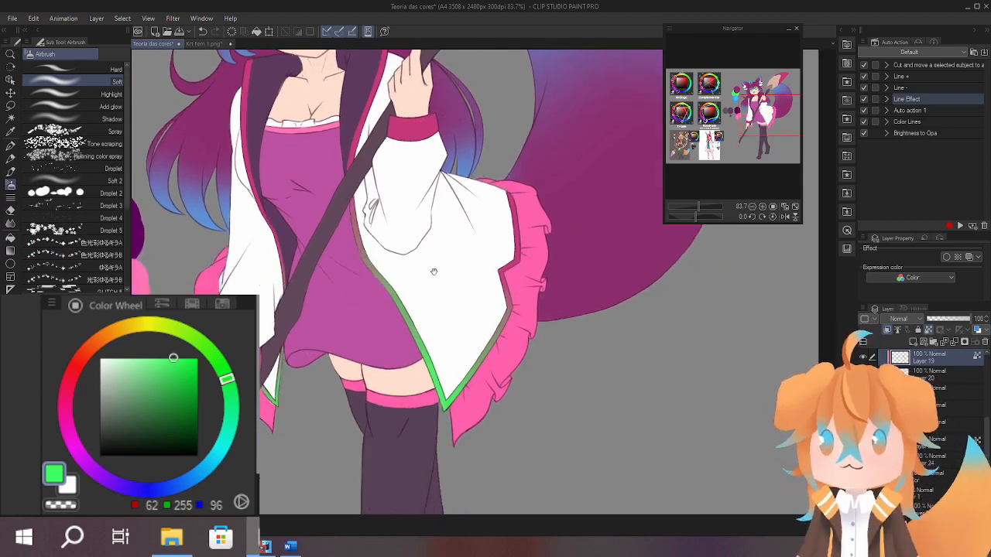
scroll(314, 294, down, 4)
scroll(536, 250, up, 2)
scroll(552, 343, down, 1)
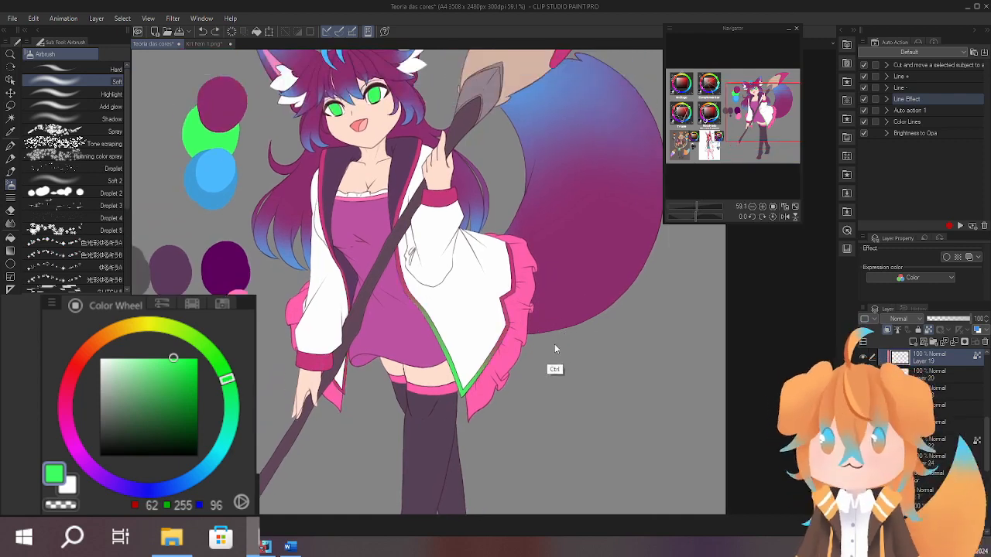
key(ctrl+z)
Examine the green eyes up close and against the full figure's other colours.
mouse_move(523, 316)
mouse_down()
mouse_move(522, 295)
mouse_move(495, 411)
mouse_move(511, 334)
mouse_up()
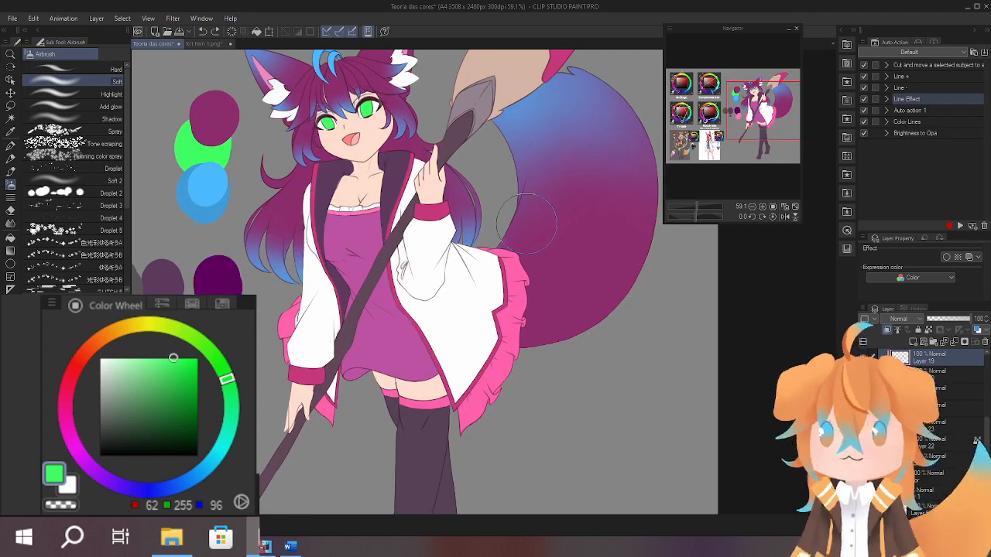
drag(474, 333, 565, 472)
drag(459, 258, 492, 234)
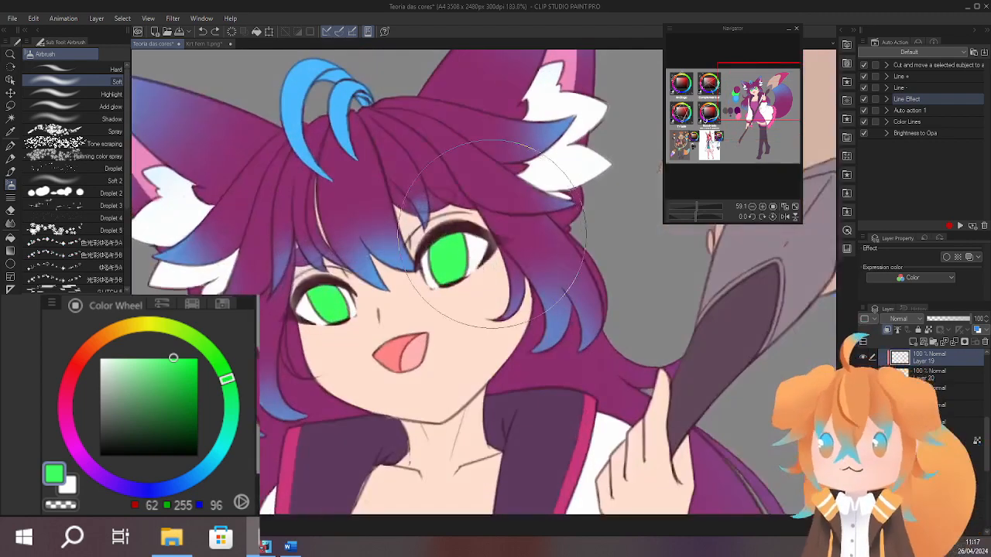
mouse_move(434, 299)
mouse_down()
mouse_move(500, 274)
mouse_move(376, 262)
mouse_move(315, 224)
mouse_up()
drag(544, 385, 575, 320)
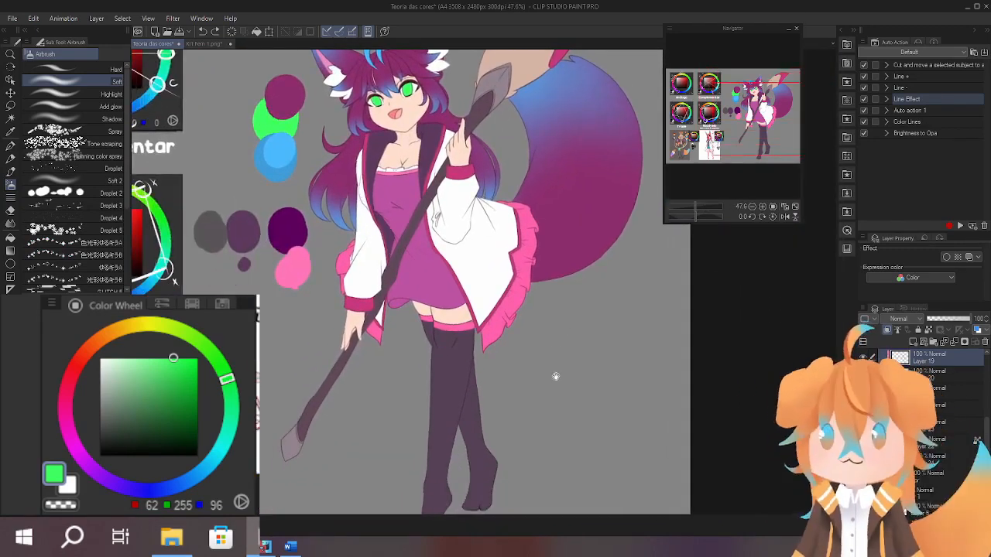
mouse_move(554, 376)
mouse_down()
mouse_move(545, 387)
mouse_move(591, 380)
mouse_move(588, 371)
mouse_up()
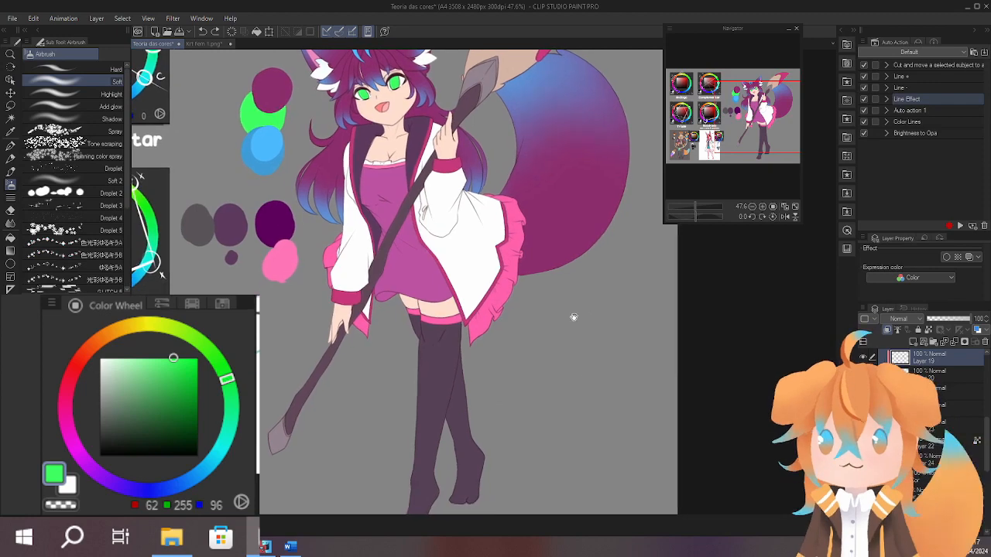
drag(549, 329, 544, 375)
Try a large brushed patch of the eyes' green on the coat's lower panel, then undo it.
key(b)
drag(457, 308, 518, 184)
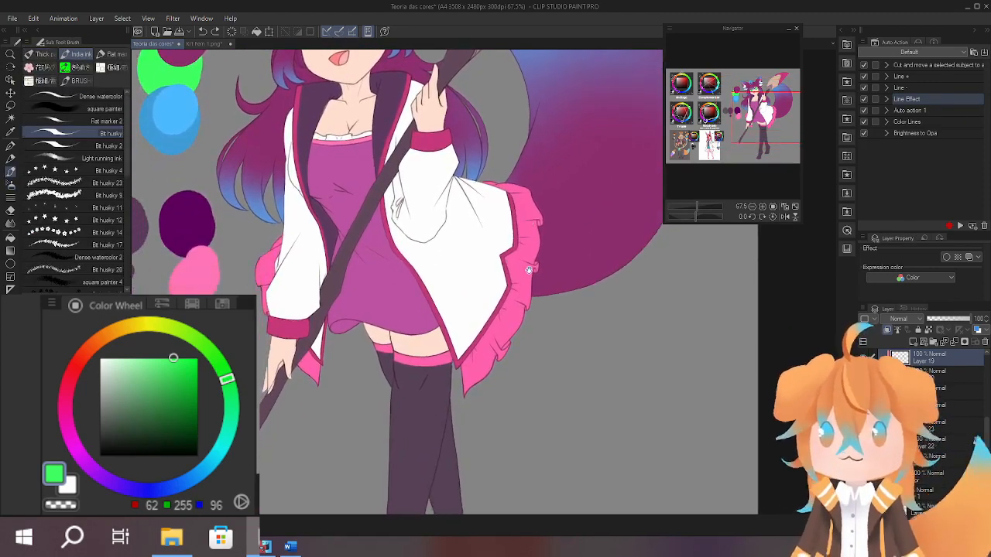
mouse_move(517, 239)
mouse_down()
mouse_move(492, 307)
mouse_move(496, 289)
mouse_move(544, 393)
mouse_move(535, 318)
mouse_up()
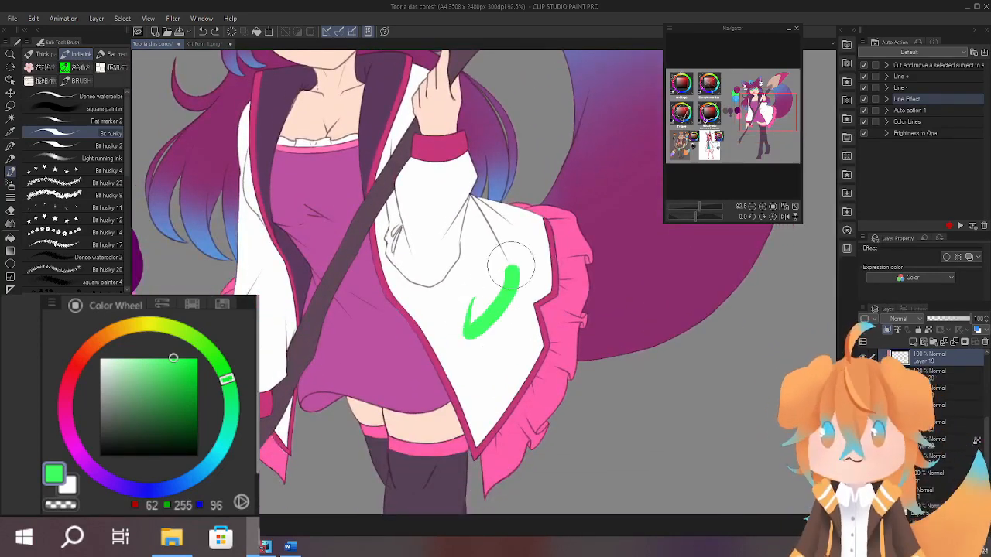
drag(505, 287, 481, 425)
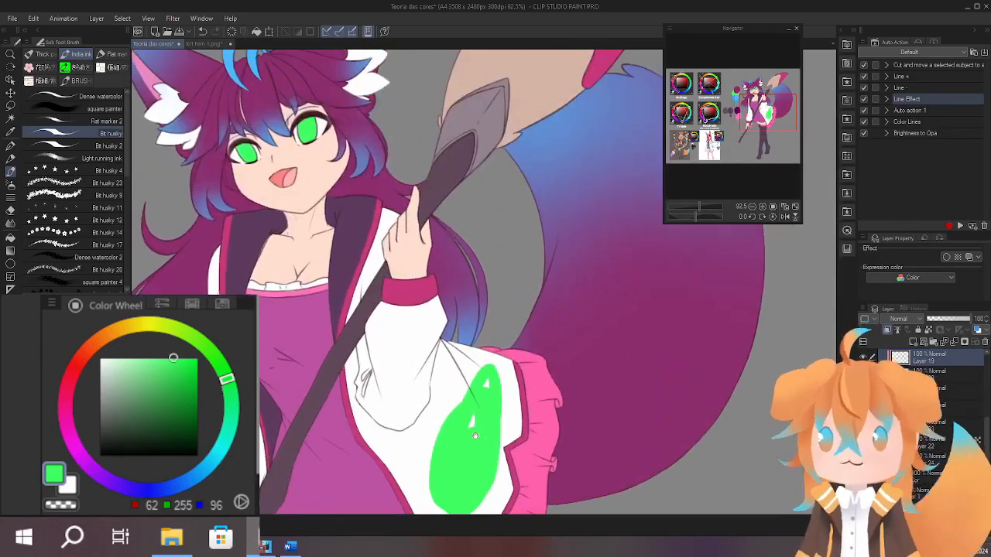
drag(547, 356, 571, 228)
drag(536, 314, 542, 363)
key(ctrl+z)
drag(553, 267, 549, 305)
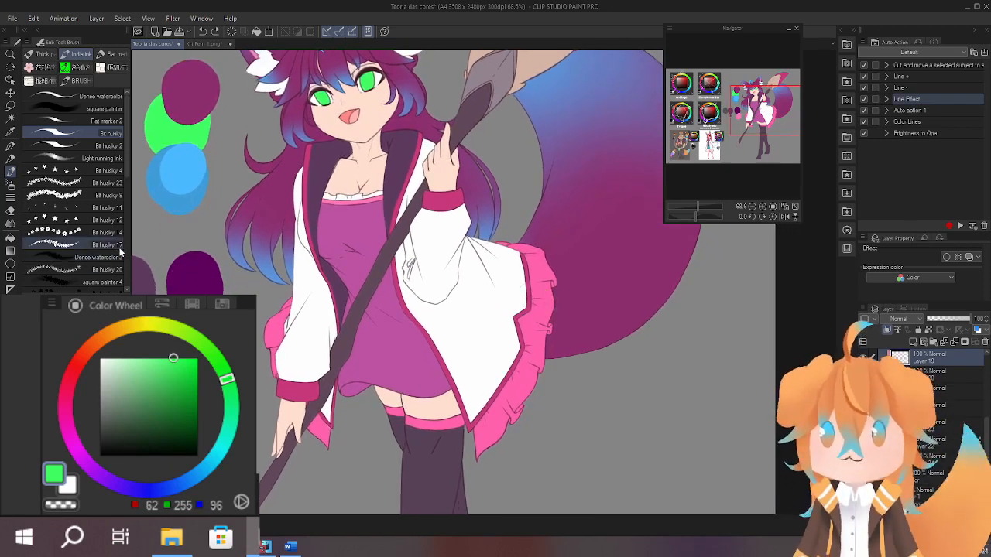
Choose the cherry-blossom brush with the frill's pink (RGB 255, 96, 172) and add a new layer with the coat selected.
click(116, 66)
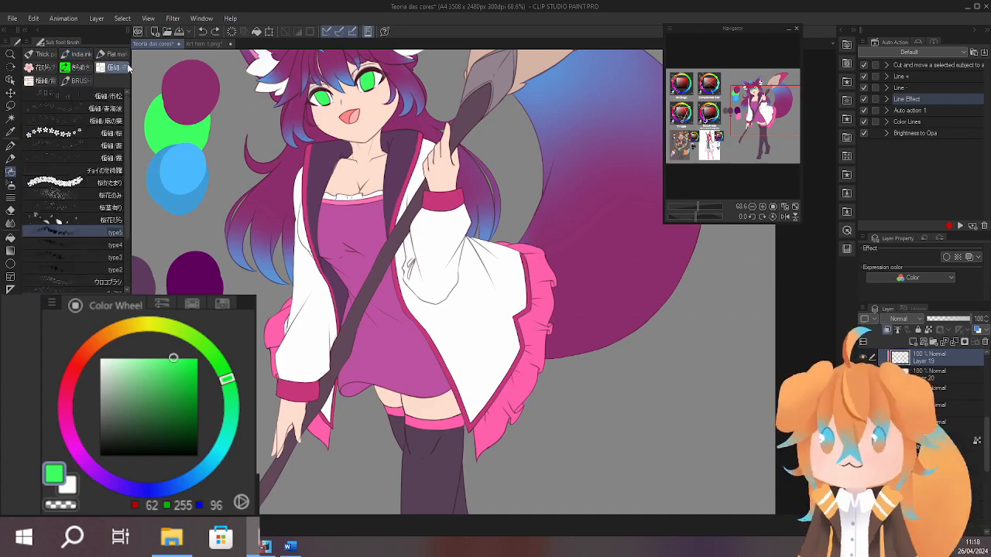
click(112, 132)
alt+click(495, 418)
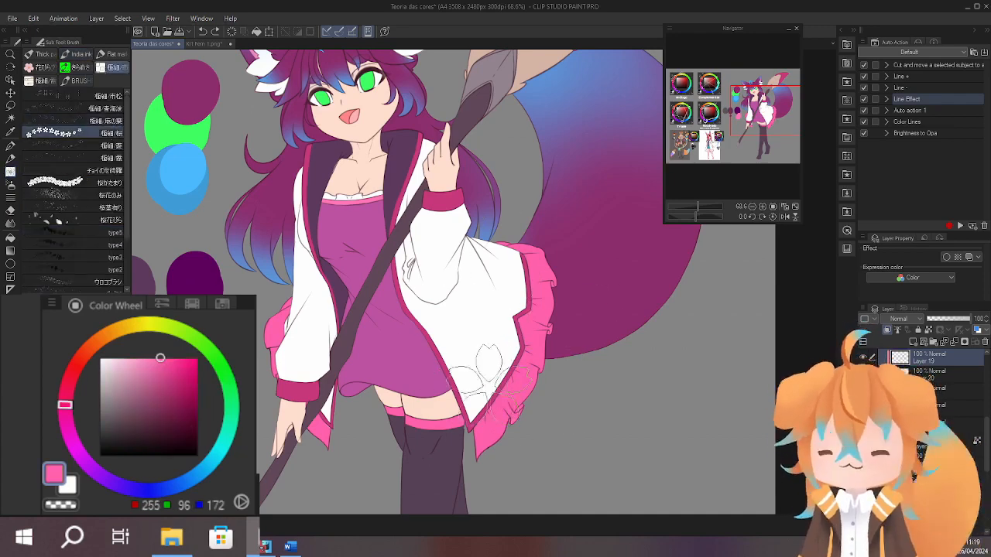
ctrl+click(899, 392)
click(936, 392)
click(912, 341)
Stamp pink cherry blossoms of varying size along the coat's lower edge beside the frill, inside the selection.
drag(493, 350, 481, 402)
scroll(557, 310, up, 3)
scroll(534, 310, down, 2)
key(p)
click(485, 340)
click(483, 405)
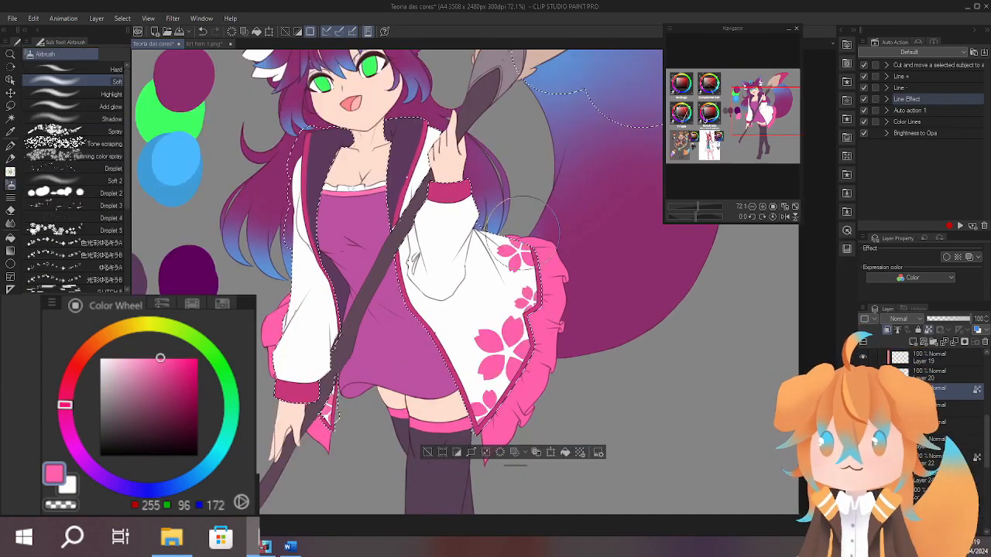
key(b)
key(ctrl+d)
click(492, 293)
key(ctrl+z)
key(ctrl+z)
Stamp more pink cherry blossoms on the coat's sleeves, collar area and front panel, then clear the selection.
scroll(343, 276, down, 1)
click(343, 277)
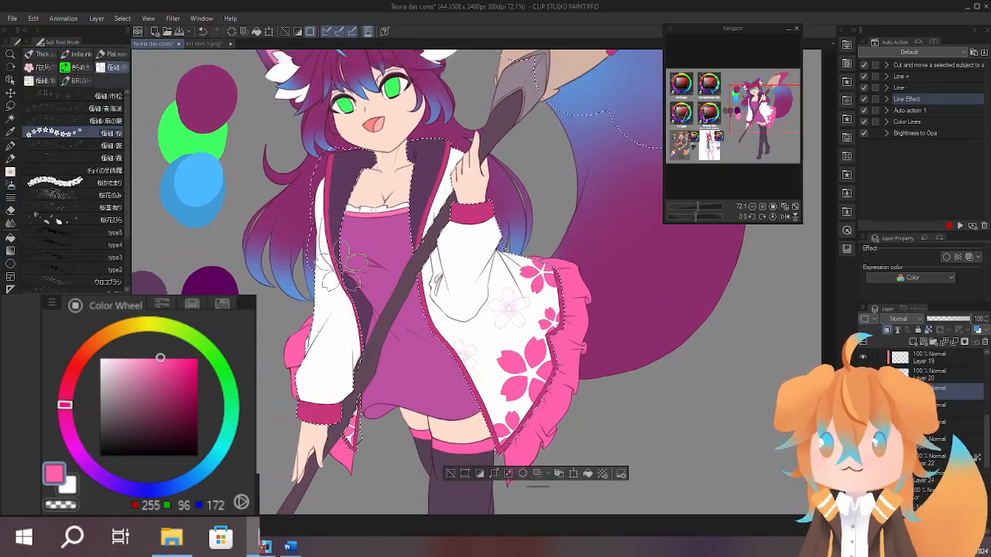
scroll(464, 278, up, 2)
click(519, 343)
scroll(524, 232, down, 3)
key(b)
click(501, 339)
key(ctrl+d)
Set the blossom layer's opacity to 61% with its transparent pixels locked, and sample the petals' light pink (RGB 255, 158, 205).
scroll(480, 310, up, 3)
click(954, 319)
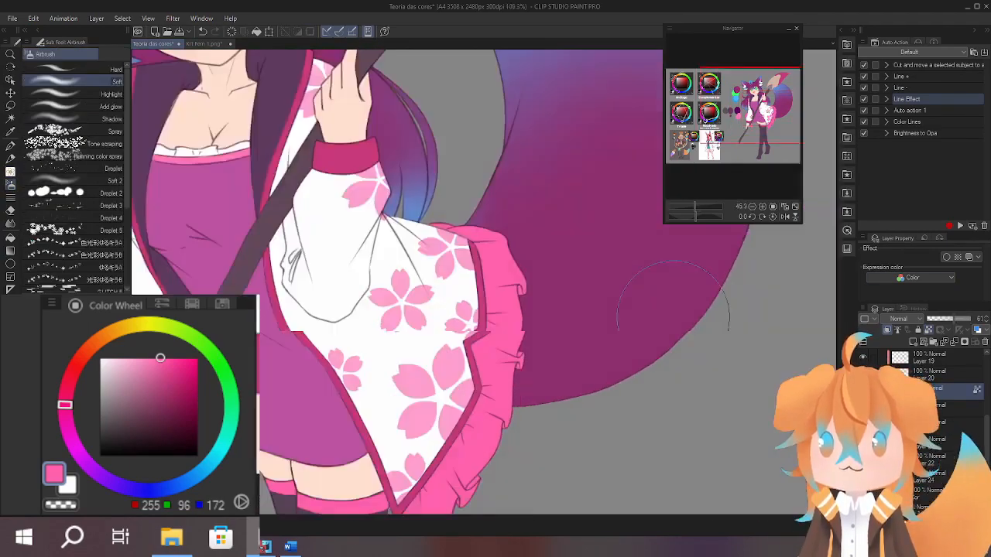
click(928, 330)
alt+click(480, 366)
Sample the tail's blue (RGB 97, 138, 206) and try airbrushing it over the blossoms on the upper sleeves and collar.
scroll(635, 202, down, 3)
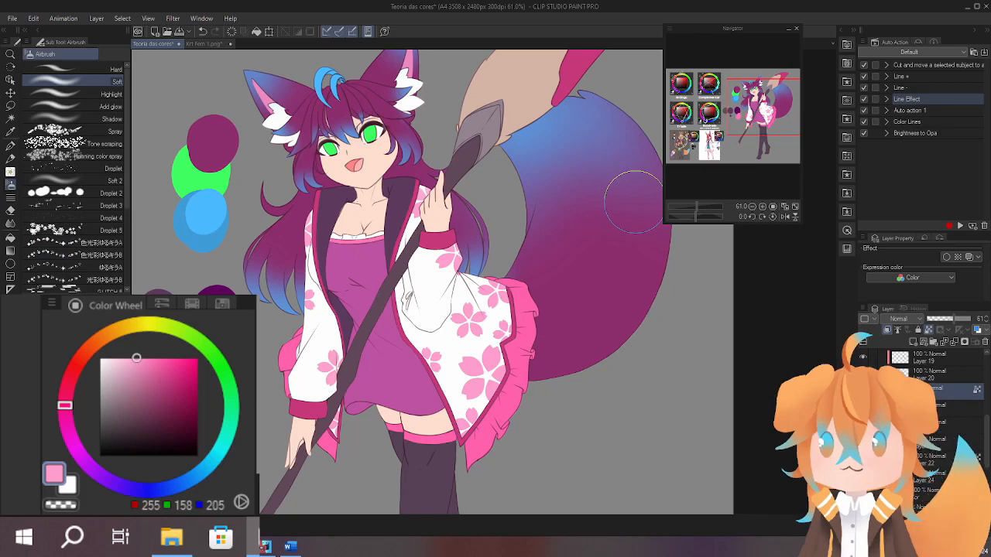
scroll(633, 201, up, 4)
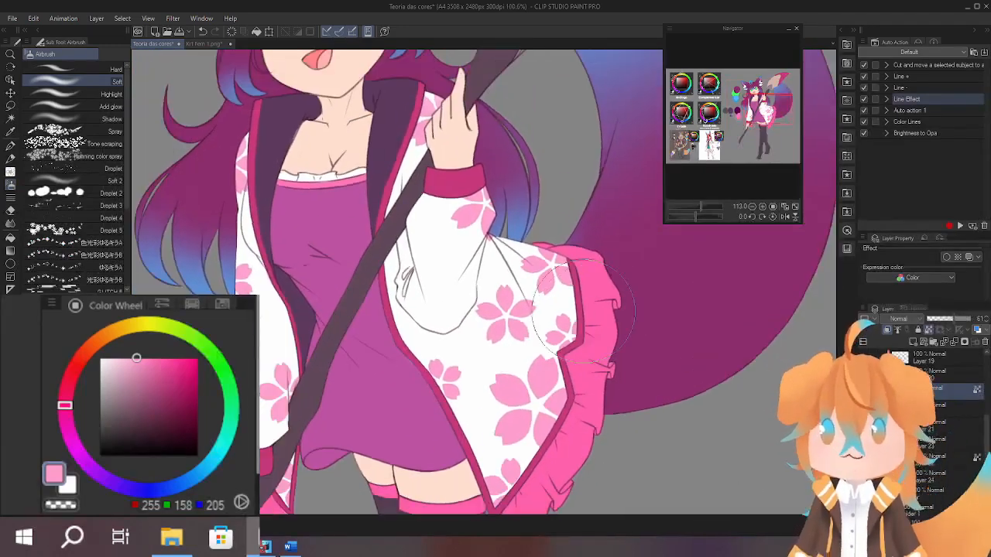
scroll(583, 311, down, 1)
scroll(571, 291, up, 4)
scroll(559, 283, down, 2)
drag(555, 282, 552, 324)
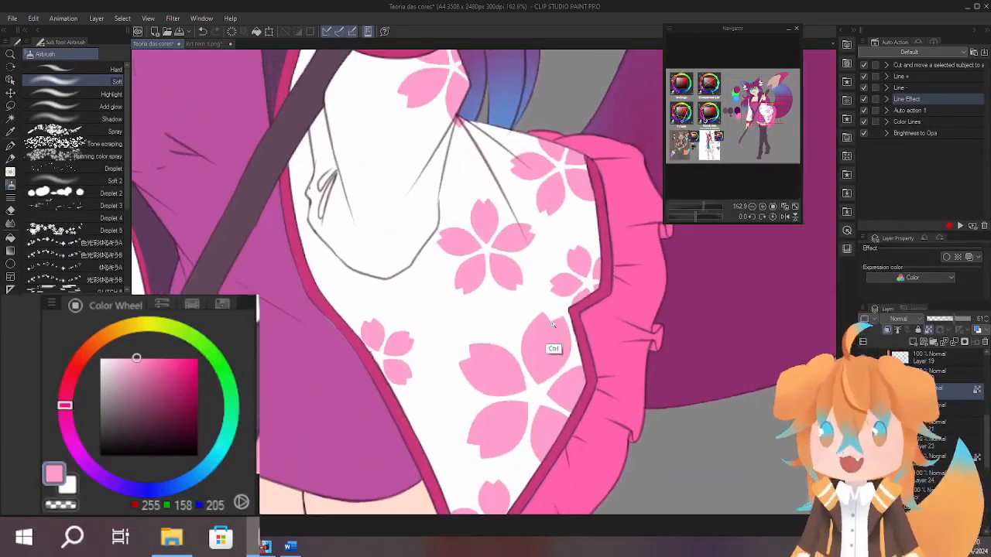
scroll(552, 324, down, 4)
drag(519, 263, 495, 348)
alt+click(572, 198)
scroll(510, 232, down, 1)
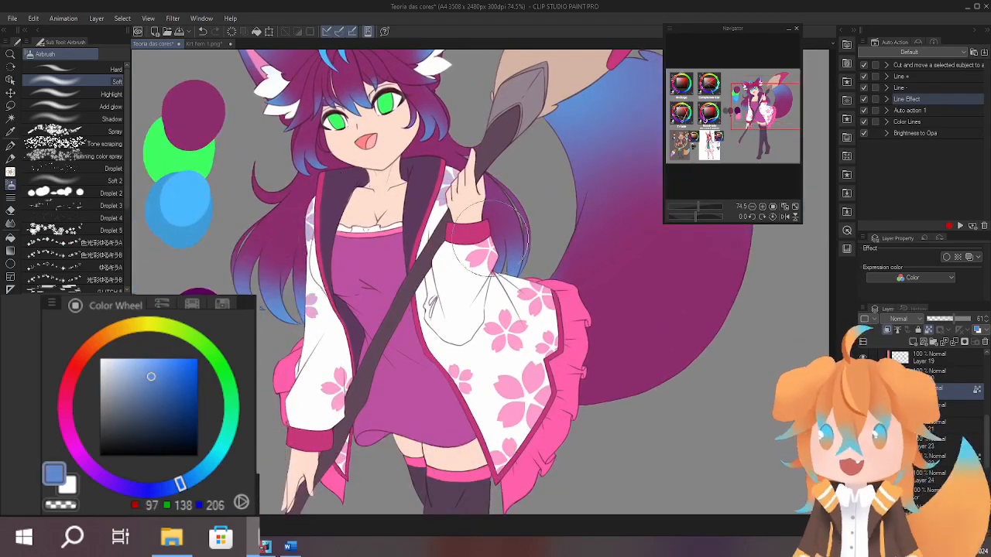
drag(569, 302, 544, 255)
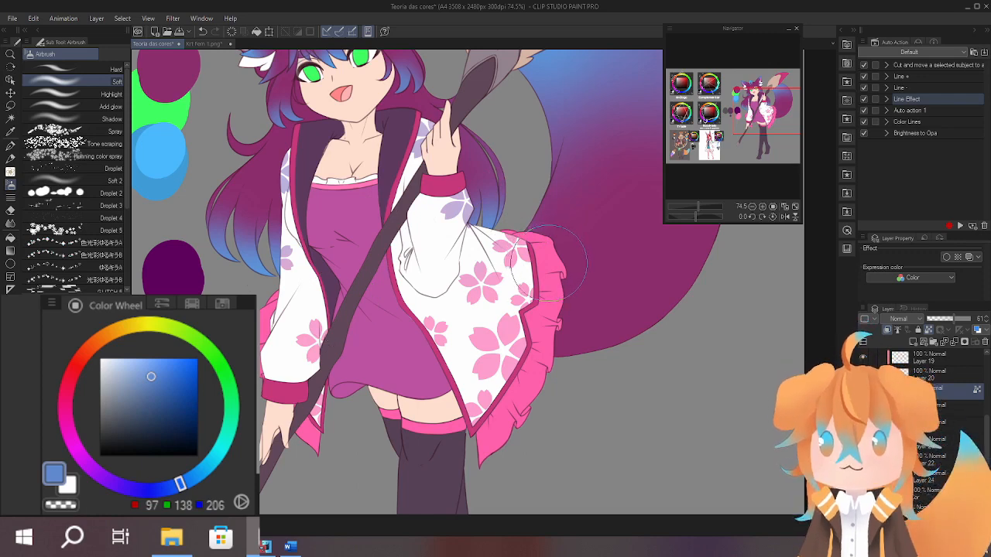
Try airbrushing the eyes' green (RGB 62, 255, 96) over the blossoms at the coat's lower edge, then undo it.
drag(532, 299, 526, 427)
alt+click(352, 192)
drag(431, 277, 438, 150)
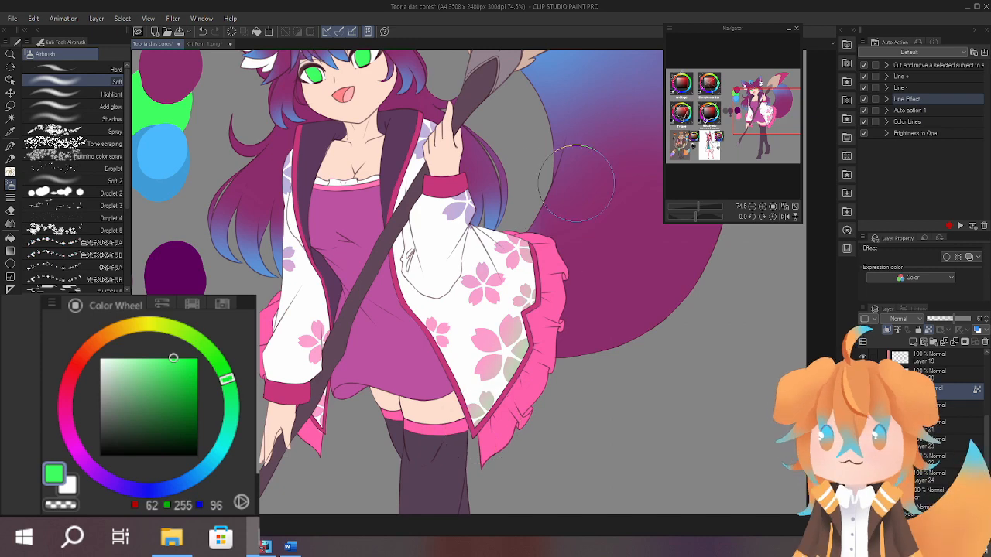
key(ctrl)
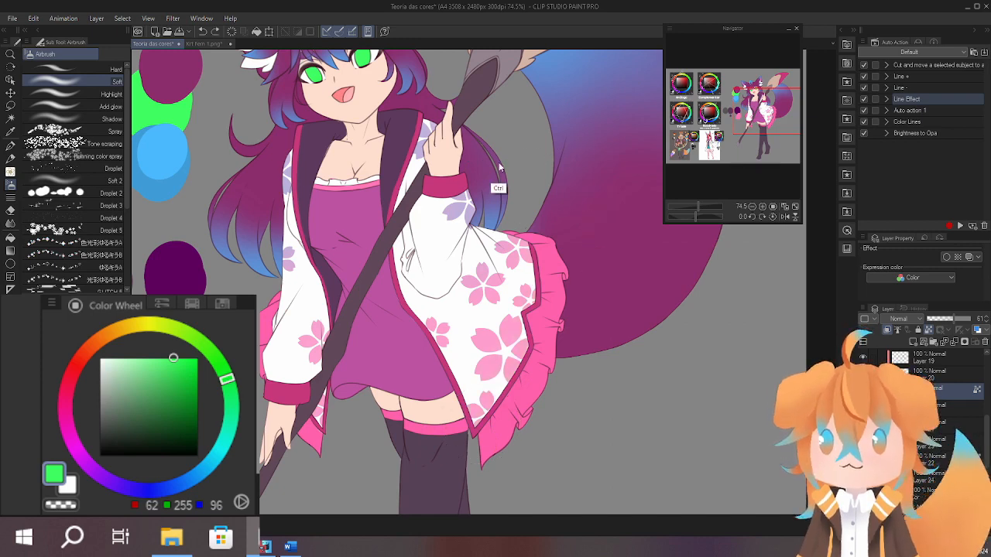
Undo the blue airbrushing on the sleeve and collar blossoms.
scroll(495, 171, up, 1)
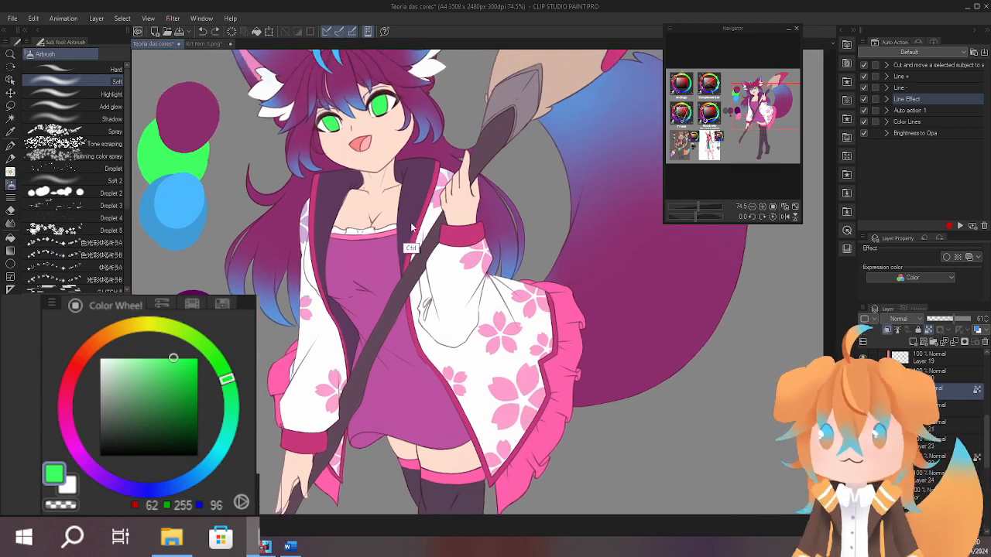
drag(508, 301, 500, 234)
drag(566, 242, 524, 294)
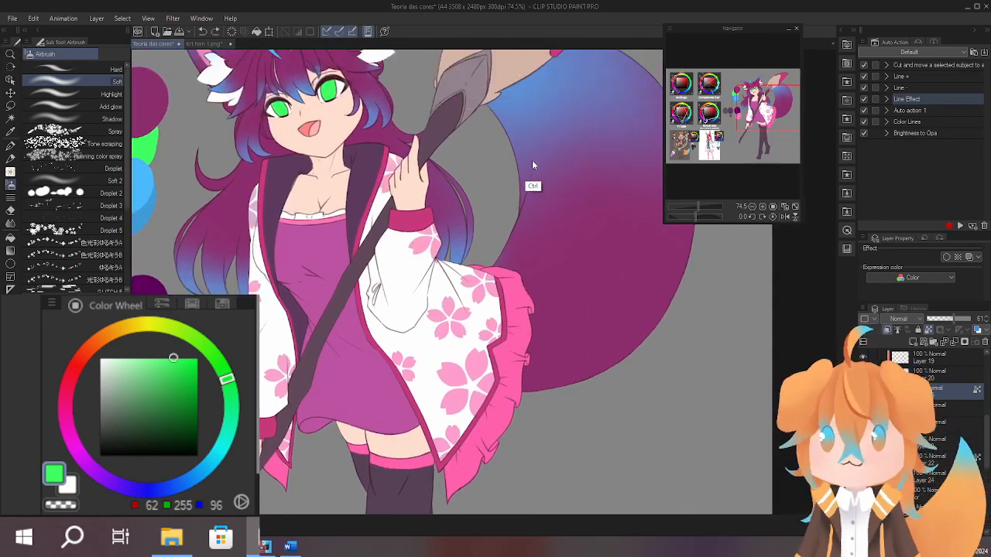
Try airbrushing the bright green (RGB 62, 255, 96) over the large blossoms near the coat's ruffled hem, then undo it.
mouse_move(475, 188)
mouse_down()
mouse_move(485, 275)
mouse_move(482, 169)
mouse_up()
mouse_move(514, 260)
mouse_down()
mouse_move(483, 410)
mouse_move(513, 243)
mouse_move(407, 454)
mouse_move(502, 334)
mouse_move(463, 349)
mouse_move(464, 441)
mouse_up()
key(ctrl+z)
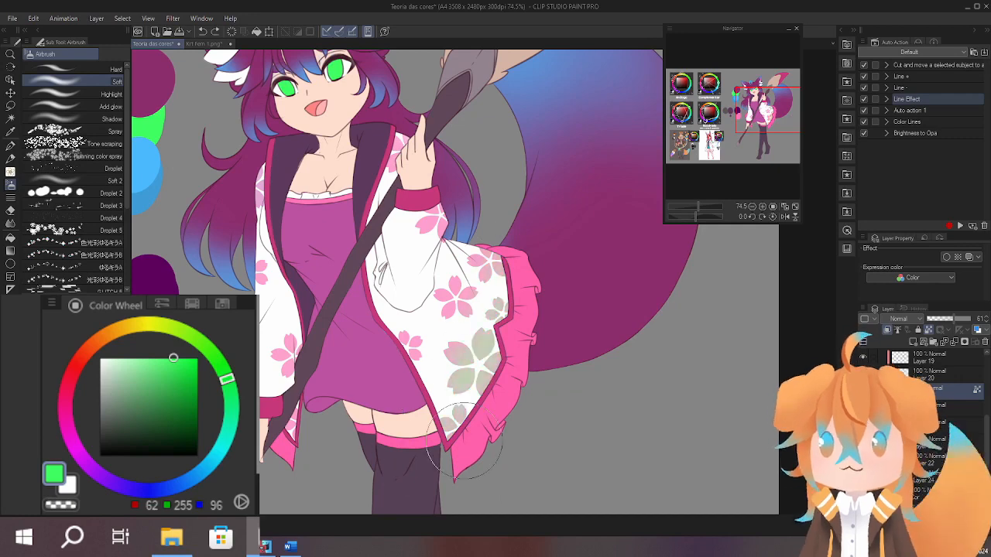
drag(529, 238, 525, 155)
key(ctrl+z)
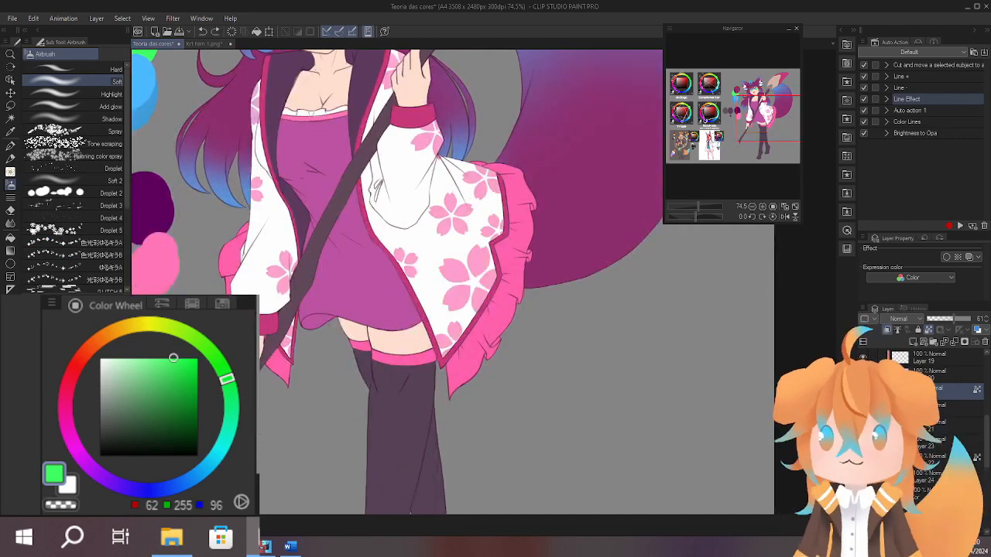
Sample the light blue (RGB 75, 185, 255) from the hair tuft and airbrush it over the upper sleeve and collar blossoms.
drag(519, 220, 488, 427)
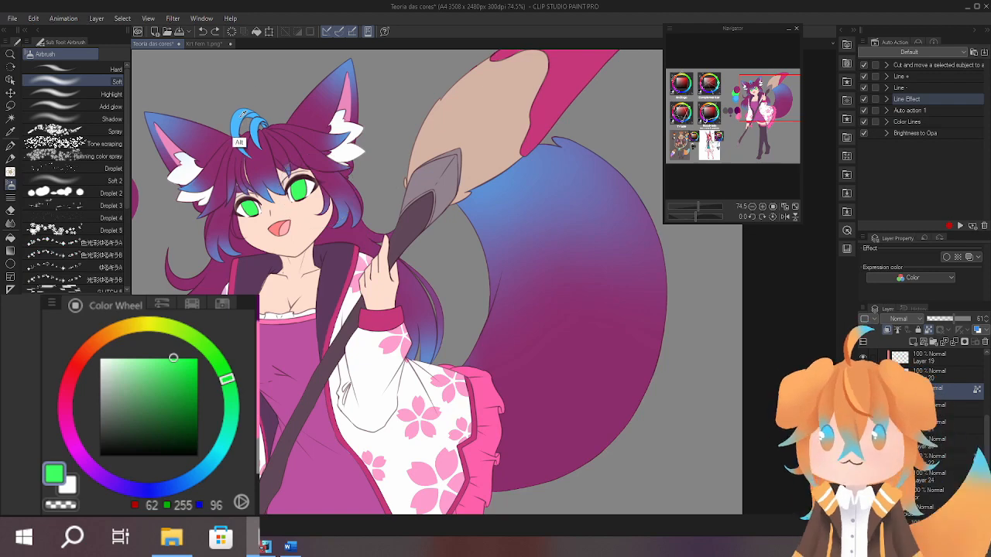
alt+click(242, 117)
drag(493, 328, 559, 198)
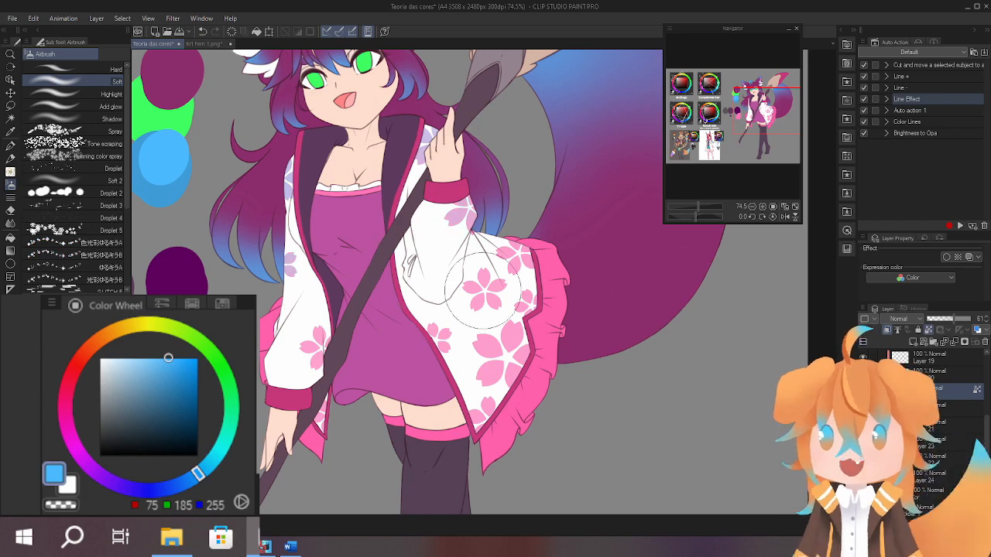
mouse_move(494, 218)
mouse_down()
mouse_move(521, 309)
mouse_move(511, 232)
mouse_move(577, 235)
mouse_move(521, 282)
mouse_move(511, 250)
mouse_move(492, 254)
mouse_move(504, 188)
mouse_move(481, 239)
mouse_move(528, 193)
mouse_move(510, 268)
mouse_move(538, 280)
mouse_move(619, 221)
mouse_move(604, 217)
mouse_move(594, 341)
mouse_up()
Select the eye colour layer and the Bt husky brush, and darken the sampled iris green to RGB 25, 138, 93.
scroll(511, 232, up, 1)
scroll(522, 282, down, 2)
mouse_move(389, 213)
mouse_down()
mouse_move(445, 217)
mouse_move(449, 193)
mouse_up()
ctrl+shift+click(431, 205)
key(b)
key(b)
alt+click(408, 205)
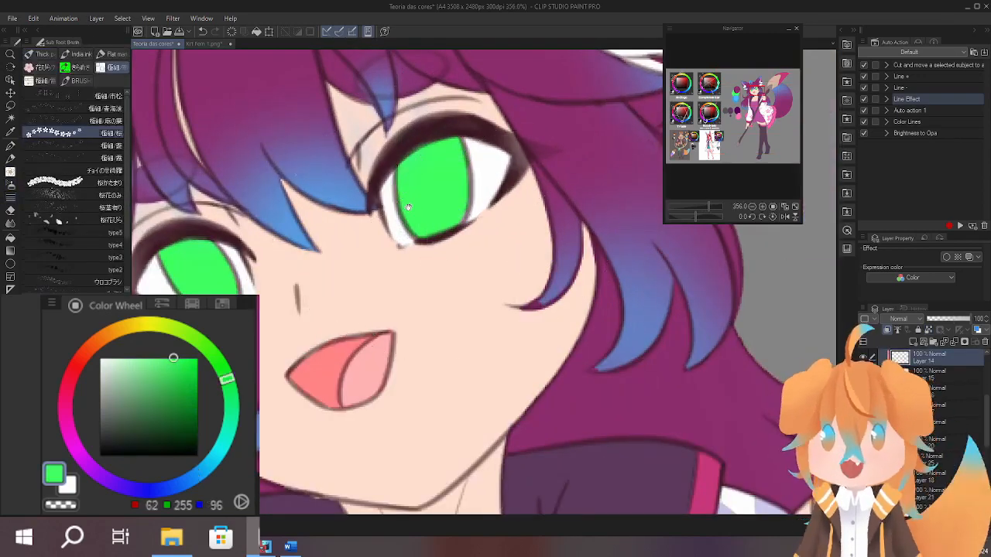
drag(415, 236, 452, 282)
click(78, 56)
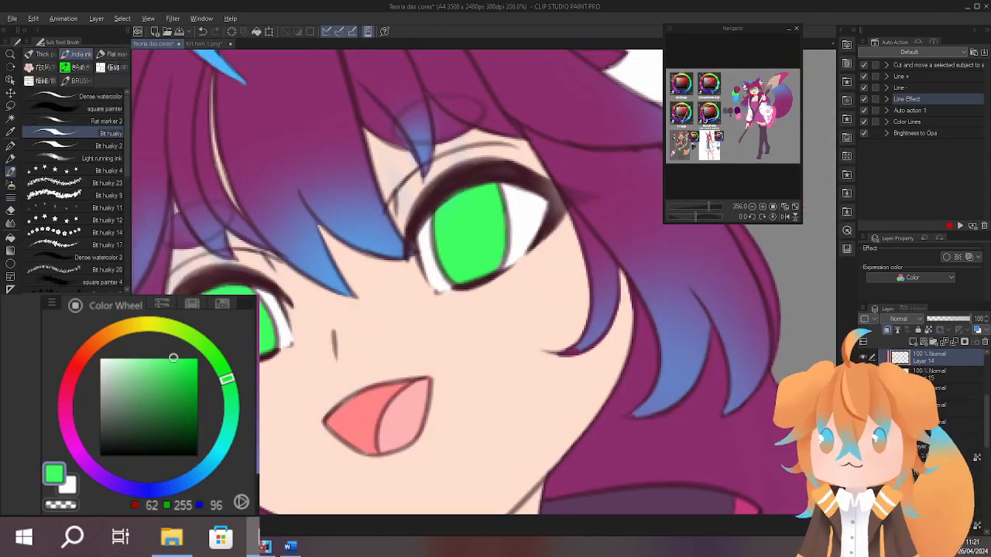
mouse_move(175, 378)
mouse_down()
mouse_move(176, 396)
mouse_move(231, 406)
mouse_up()
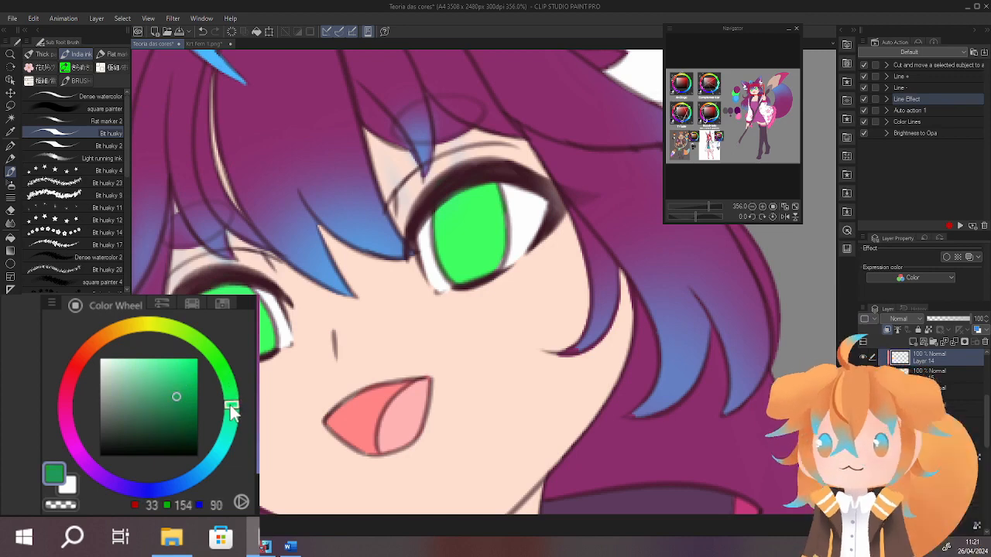
drag(170, 395, 231, 416)
drag(304, 348, 370, 333)
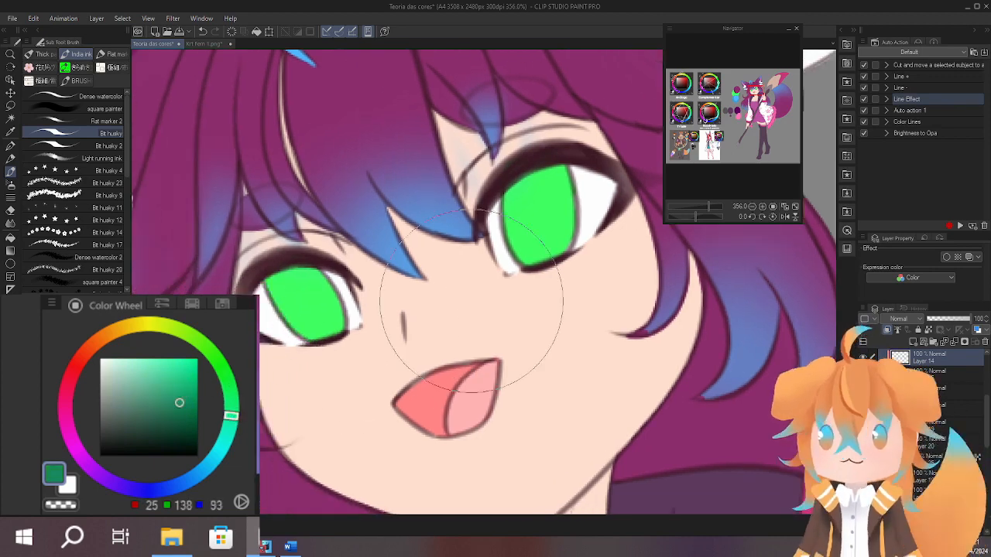
Lock the eye layer's transparent pixels and paint the upper half of both irises dark green with a smaller brush.
click(928, 329)
drag(555, 263, 566, 259)
drag(589, 223, 512, 333)
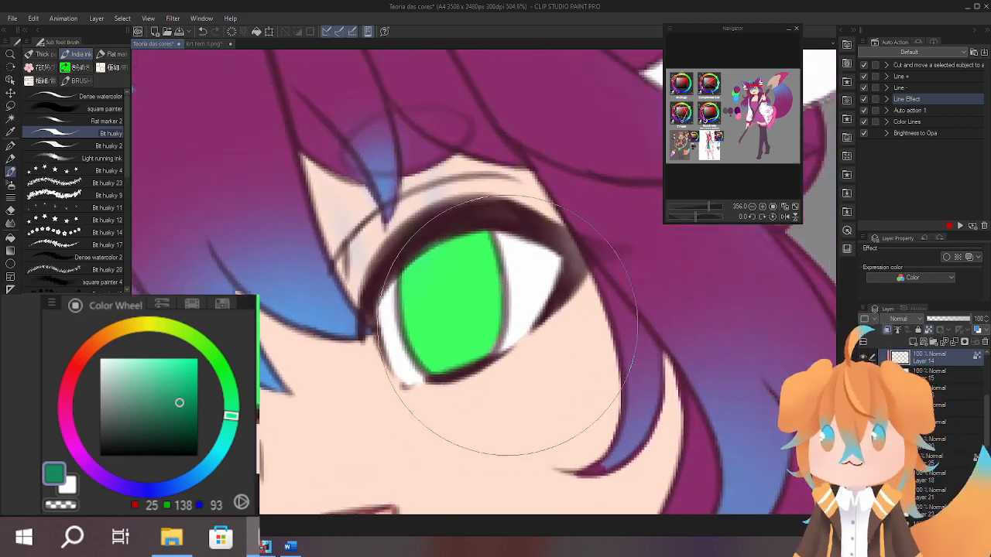
key(bracketleft)
key(bracketleft)
key(bracketleft)
key(bracketleft)
key(bracketleft)
key(bracketleft)
drag(397, 333, 510, 302)
key(ctrl+z)
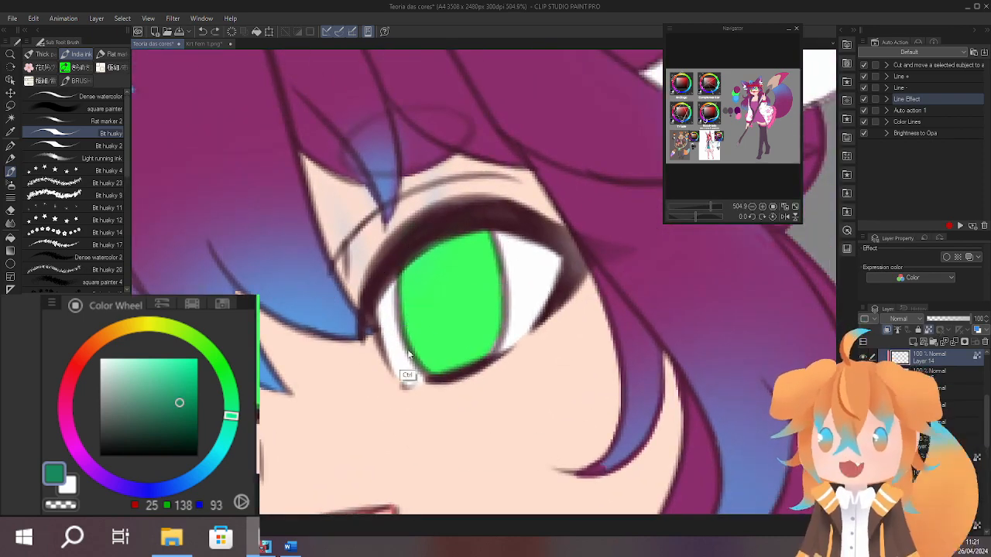
drag(397, 348, 530, 315)
mouse_move(438, 258)
mouse_down()
mouse_move(423, 291)
mouse_move(404, 273)
mouse_move(509, 270)
mouse_move(682, 204)
mouse_up()
mouse_move(324, 336)
mouse_down()
mouse_move(418, 341)
mouse_move(325, 301)
mouse_move(288, 325)
mouse_move(356, 303)
mouse_move(364, 276)
mouse_up()
Set the colour to dark teal (RGB 21, 78, 76) and paint an oval pupil in each eye.
drag(179, 403, 170, 425)
click(226, 443)
drag(227, 443, 223, 448)
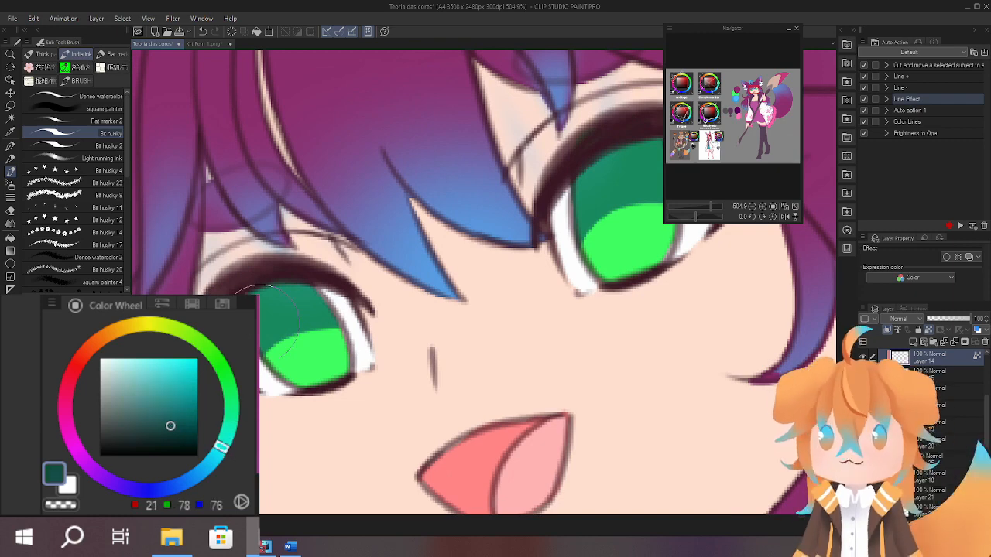
mouse_move(294, 324)
mouse_down()
mouse_move(301, 348)
mouse_move(312, 337)
mouse_move(297, 319)
mouse_move(297, 338)
mouse_move(295, 321)
mouse_up()
key(ctrl+z)
key(ctrl+z)
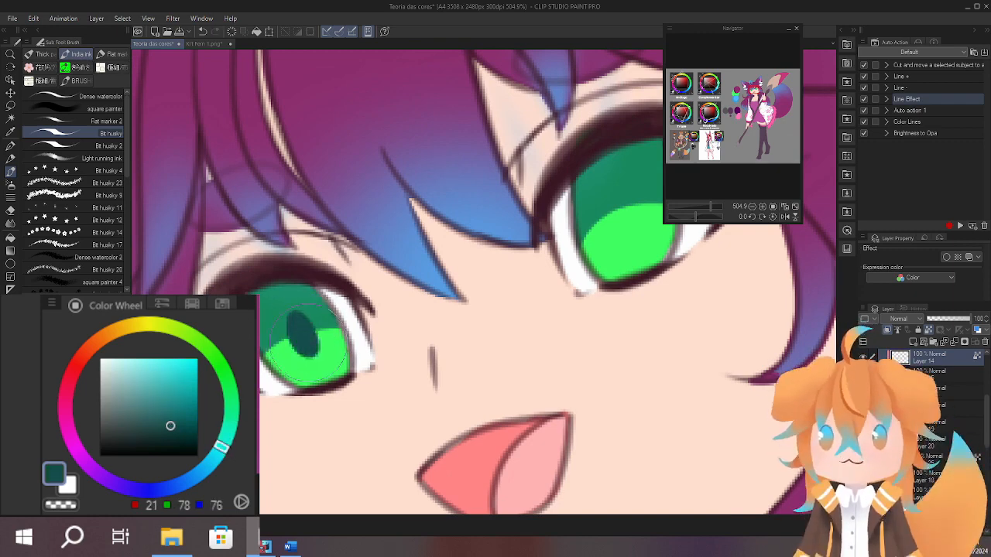
mouse_move(614, 216)
mouse_down()
mouse_move(571, 189)
mouse_move(563, 222)
mouse_up()
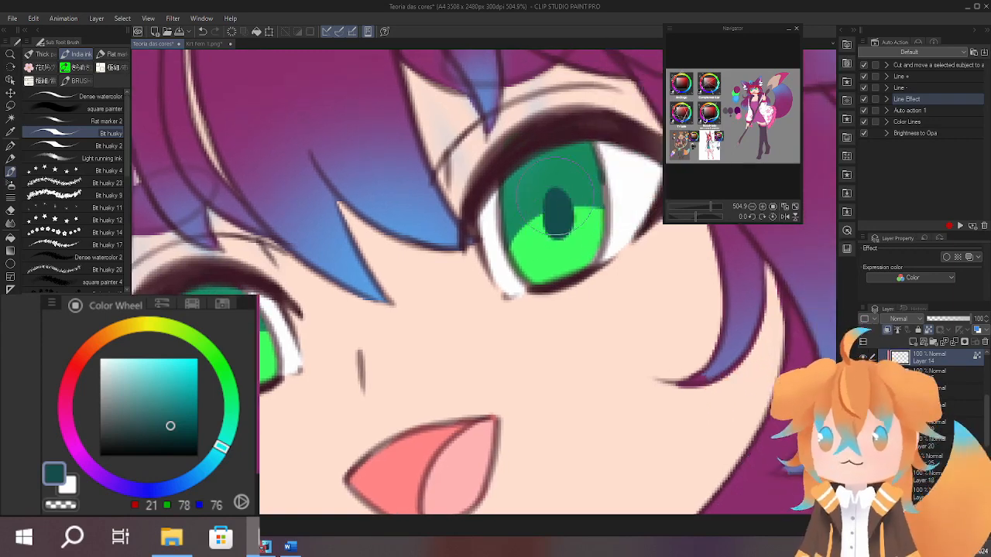
mouse_move(468, 260)
mouse_down()
mouse_move(478, 206)
mouse_move(449, 236)
mouse_move(457, 232)
mouse_up()
drag(465, 187, 507, 110)
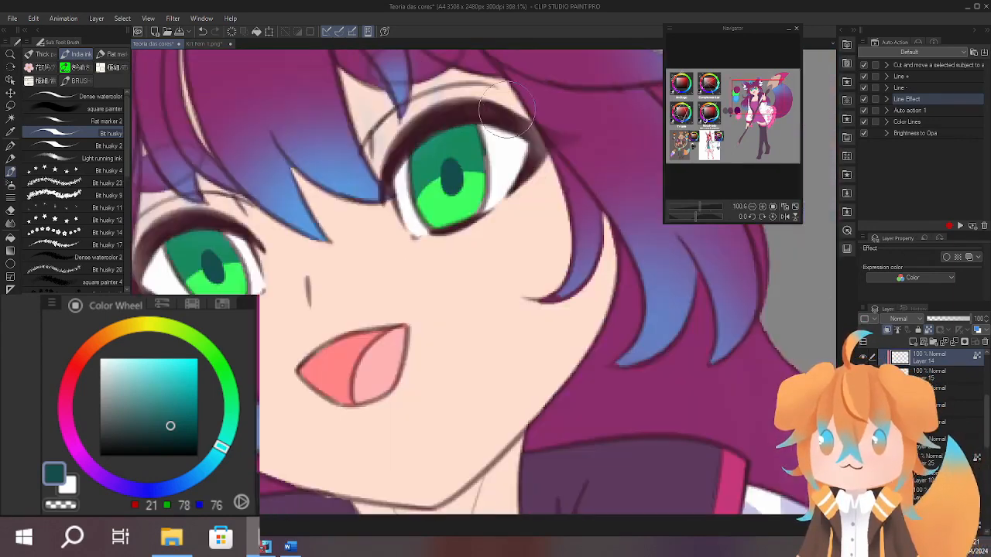
key(ctrl+z)
drag(443, 166, 445, 165)
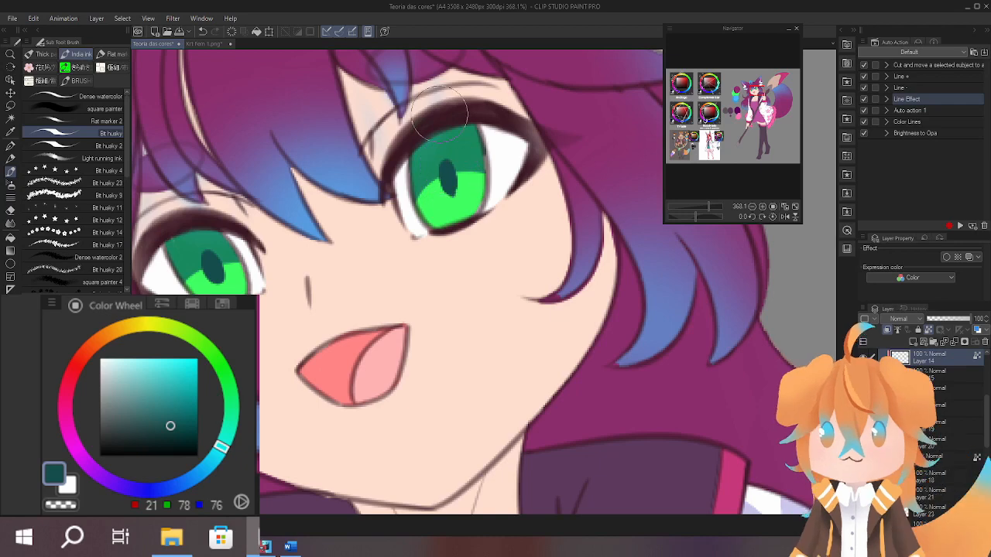
Select the Line layer and paint white (RGB 255, 255, 255) highlight spots on both eyes.
drag(439, 114, 544, 204)
ctrl+shift+click(540, 214)
alt+click(288, 379)
mouse_move(291, 351)
mouse_down()
mouse_move(287, 365)
mouse_move(291, 357)
mouse_up()
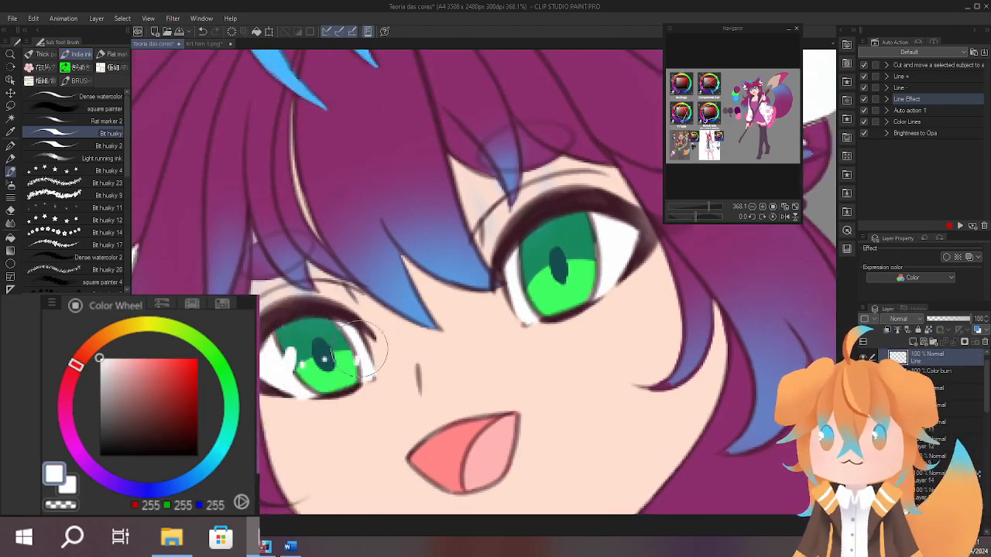
drag(523, 271, 527, 287)
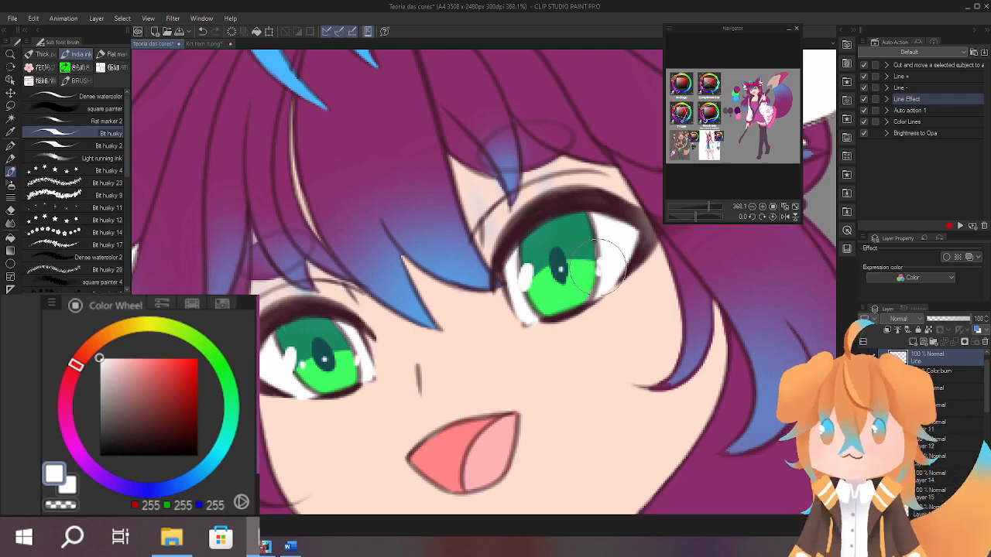
drag(612, 307, 503, 309)
drag(681, 403, 499, 242)
drag(588, 302, 530, 245)
drag(556, 277, 572, 323)
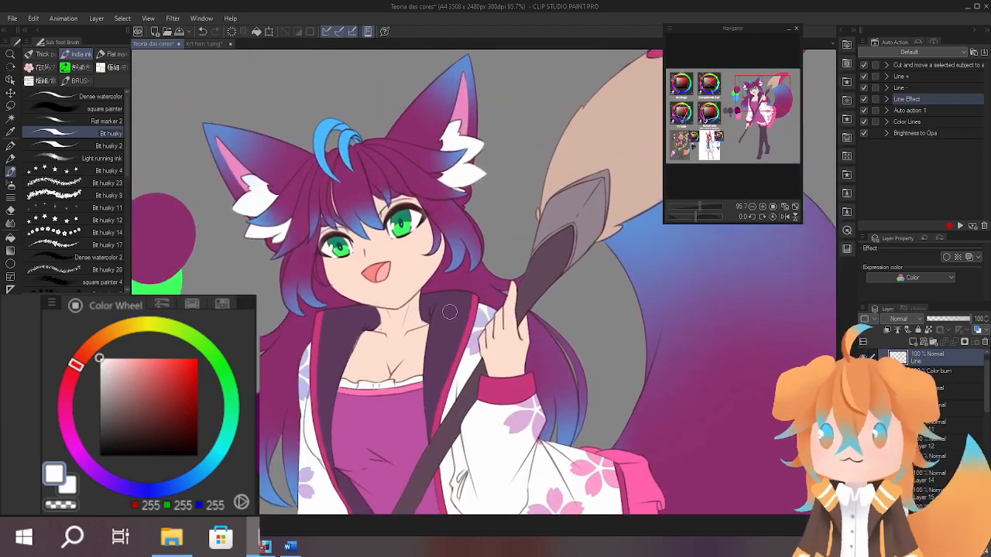
Select the Color burn layer and toggle its visibility to compare the whole character with and without it.
click(954, 372)
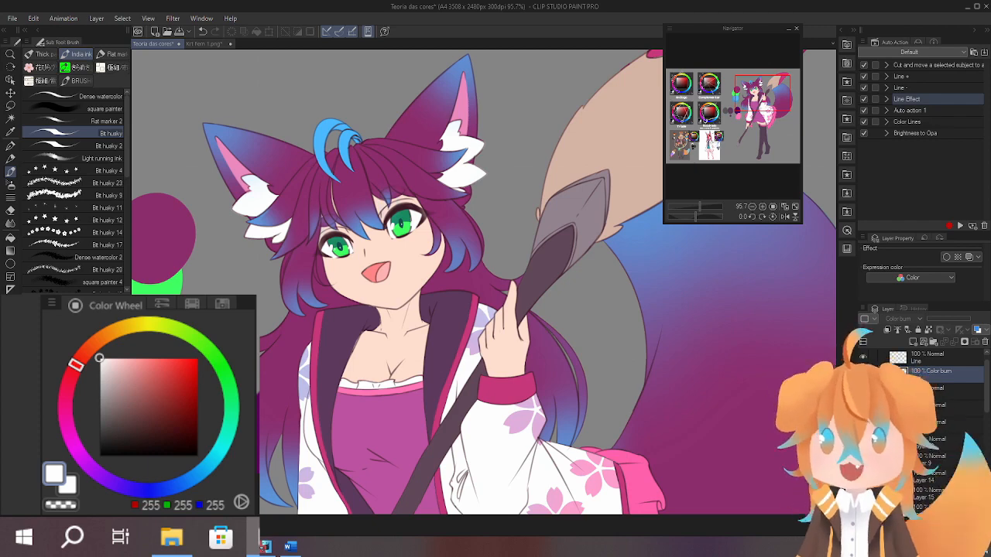
drag(649, 442, 584, 356)
drag(617, 403, 566, 437)
scroll(579, 394, down, 3)
drag(625, 404, 580, 326)
scroll(587, 312, down, 1)
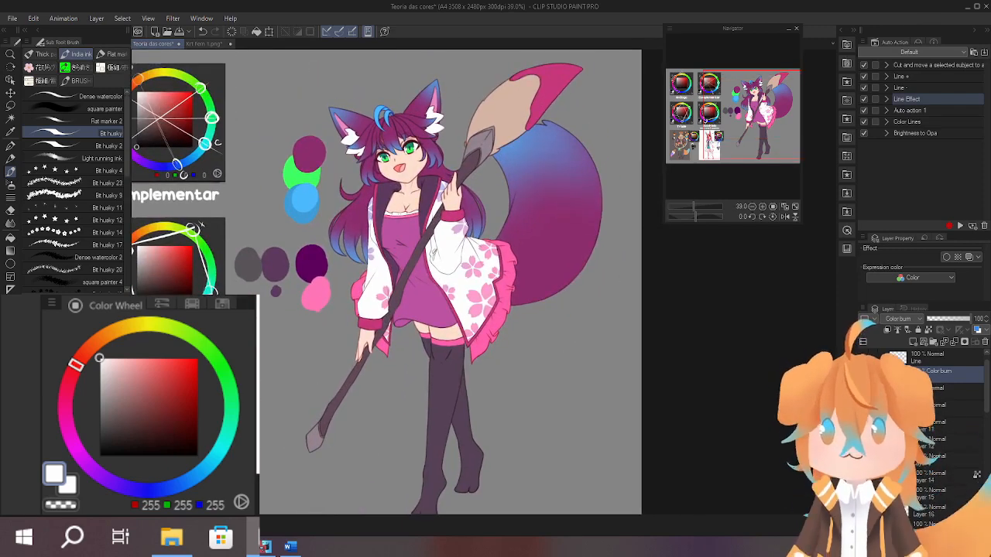
click(865, 373)
click(864, 373)
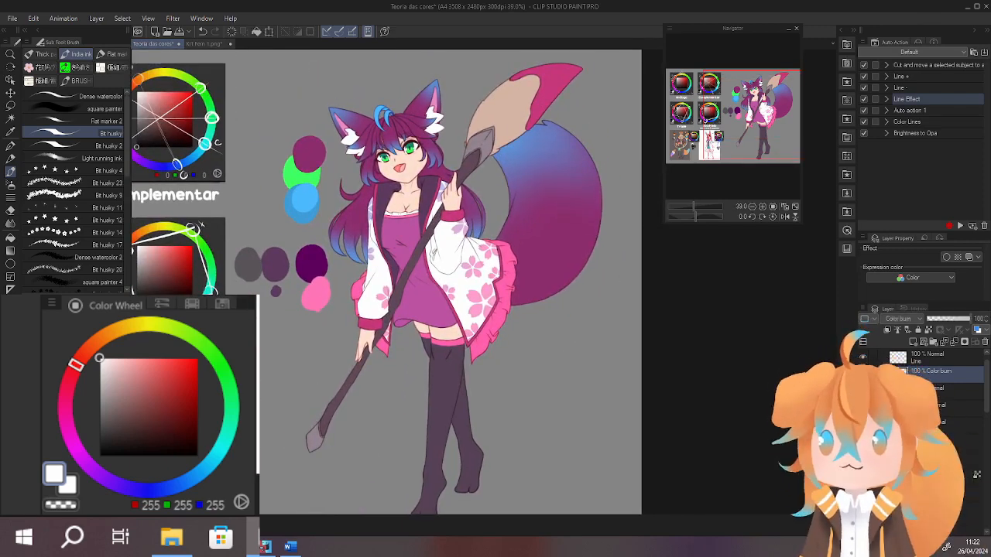
click(864, 373)
click(864, 373)
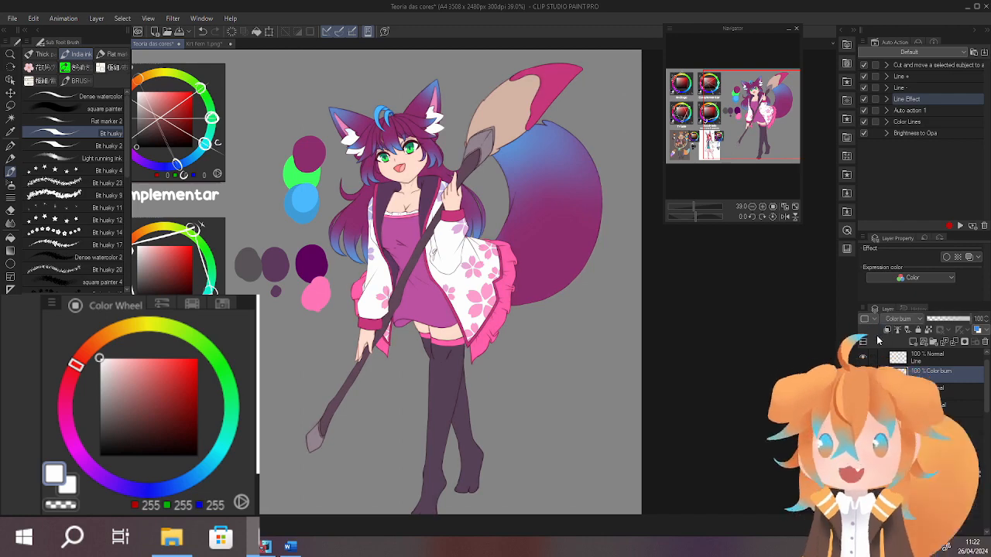